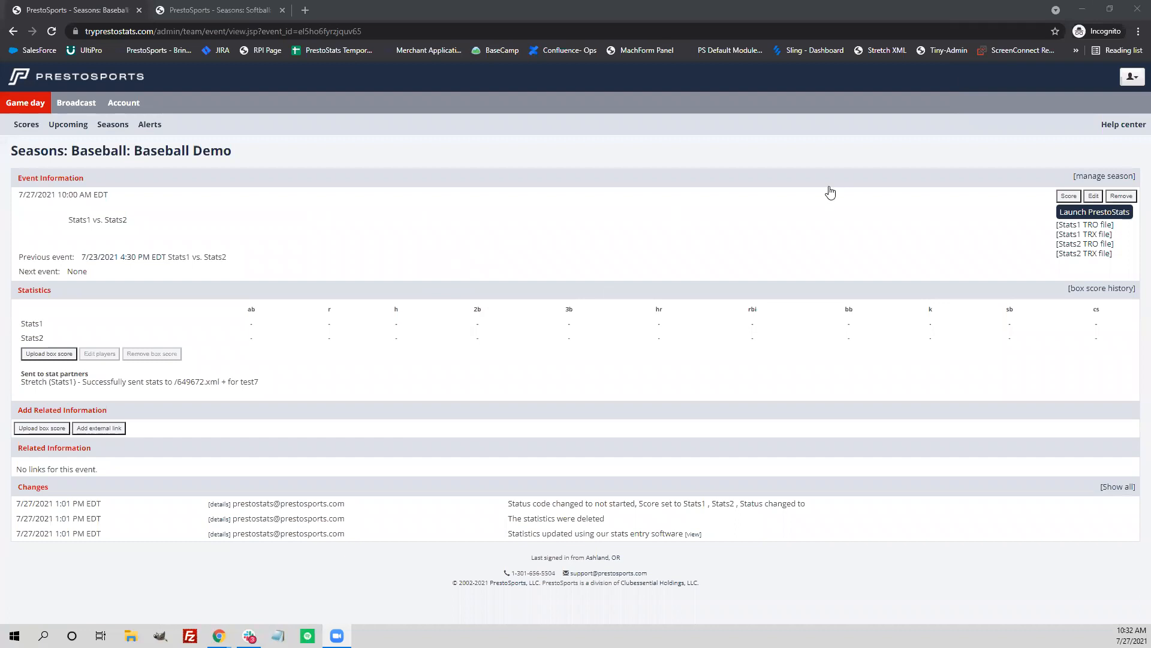
# Launch PrestoStats for the Stats1 vs. Stats2 event and choose Live Scoring as the scoring method.
pyautogui.click(1082, 215)
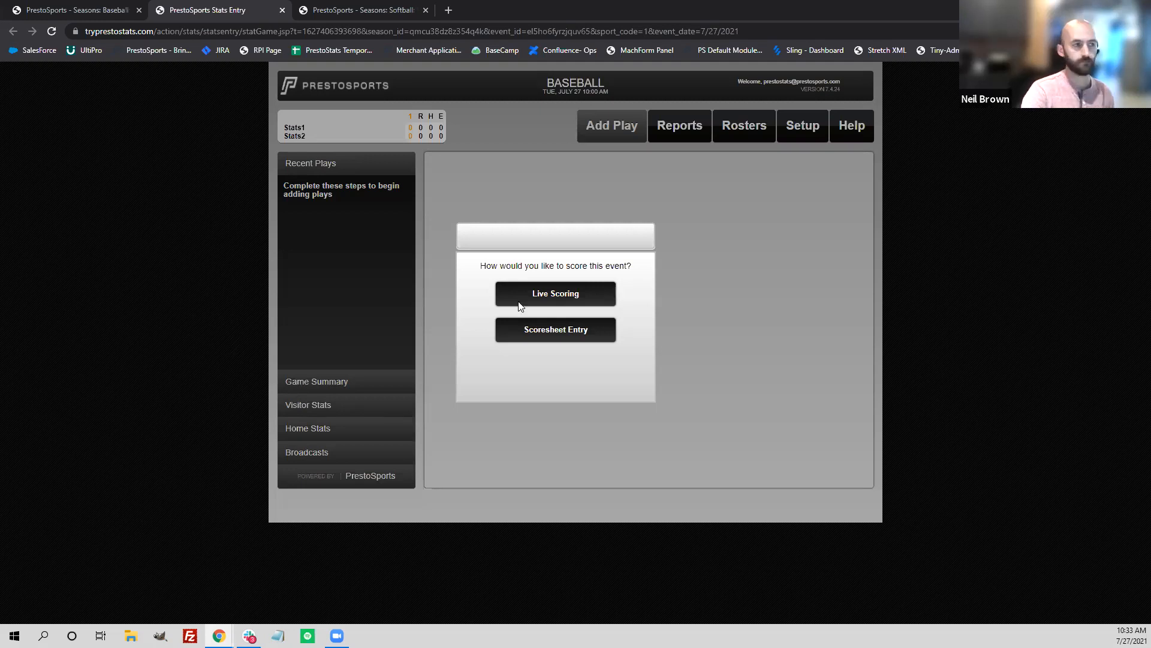
pyautogui.click(579, 294)
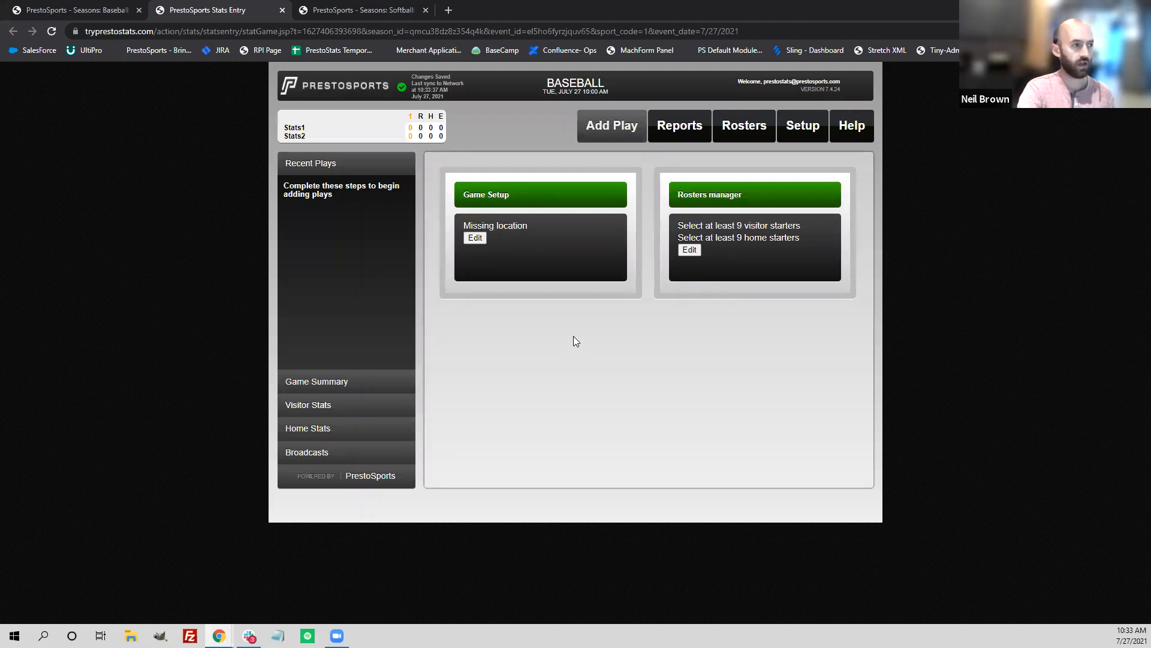
# Fill in the missing location in the game setup with Test.
pyautogui.click(475, 239)
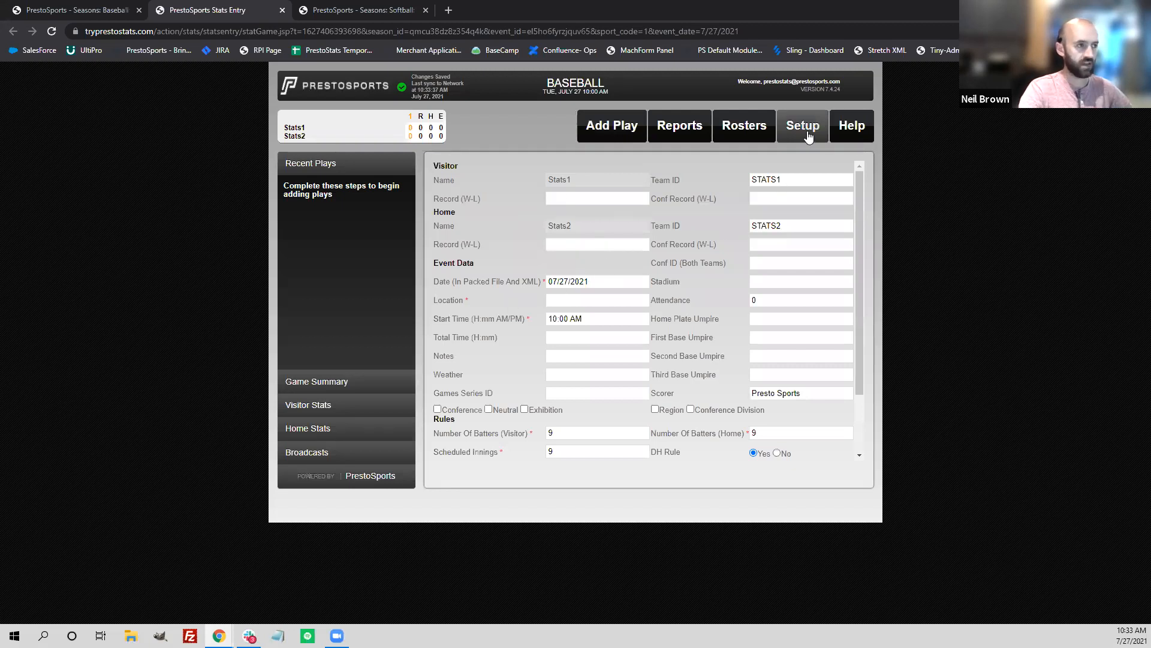
pyautogui.click(580, 301)
pyautogui.write('Test')
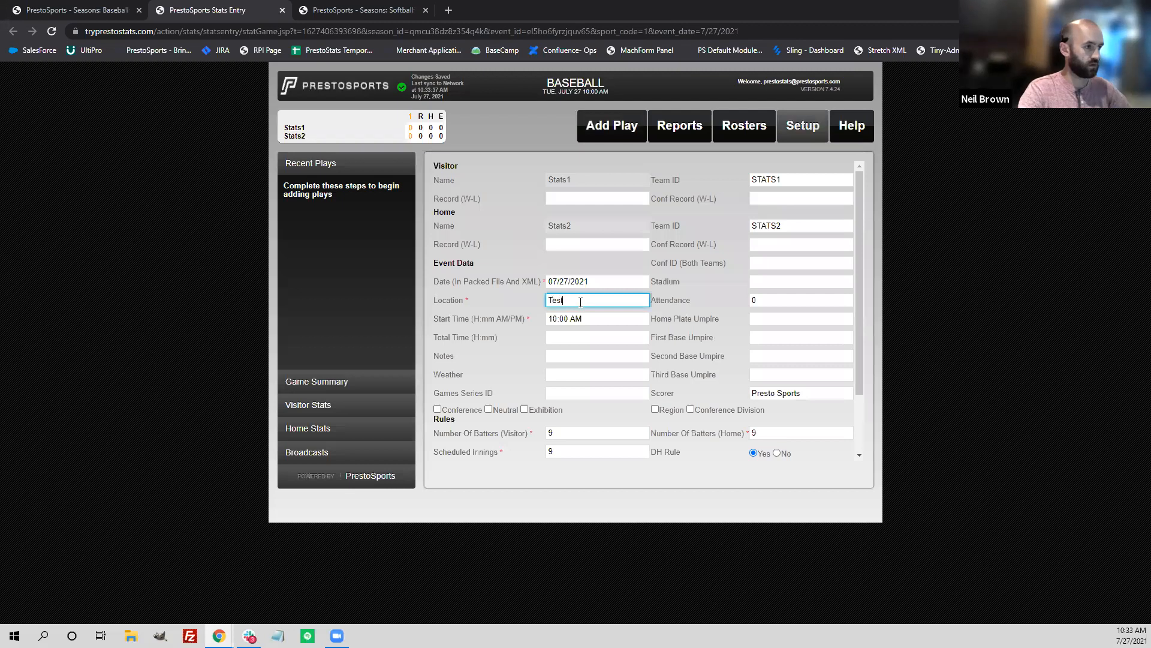
pyautogui.click(502, 373)
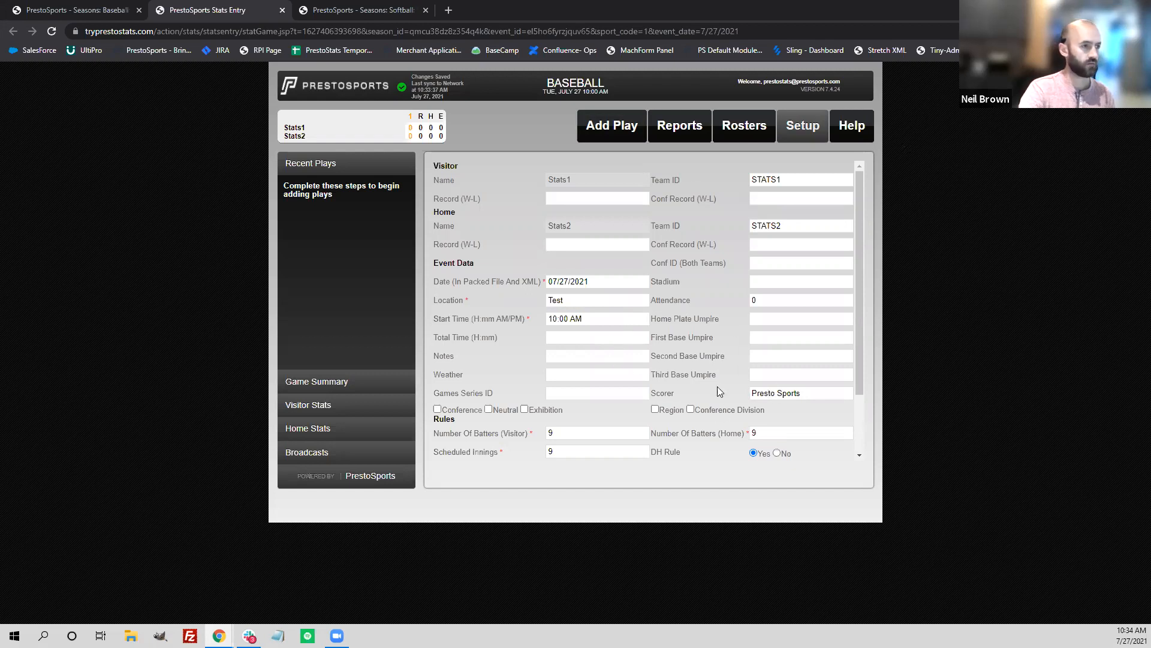
# Review the team IDs, scheduled innings and doubleheader game number options, and save the game setup.
pyautogui.doubleClick(768, 181)
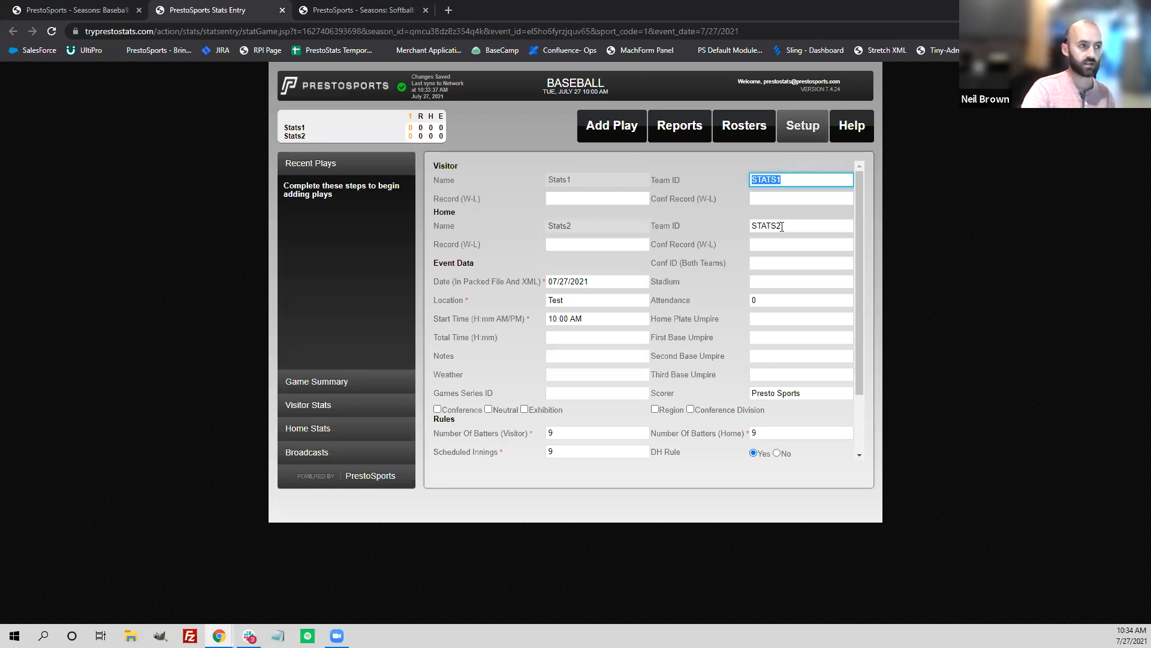
pyautogui.click(693, 236)
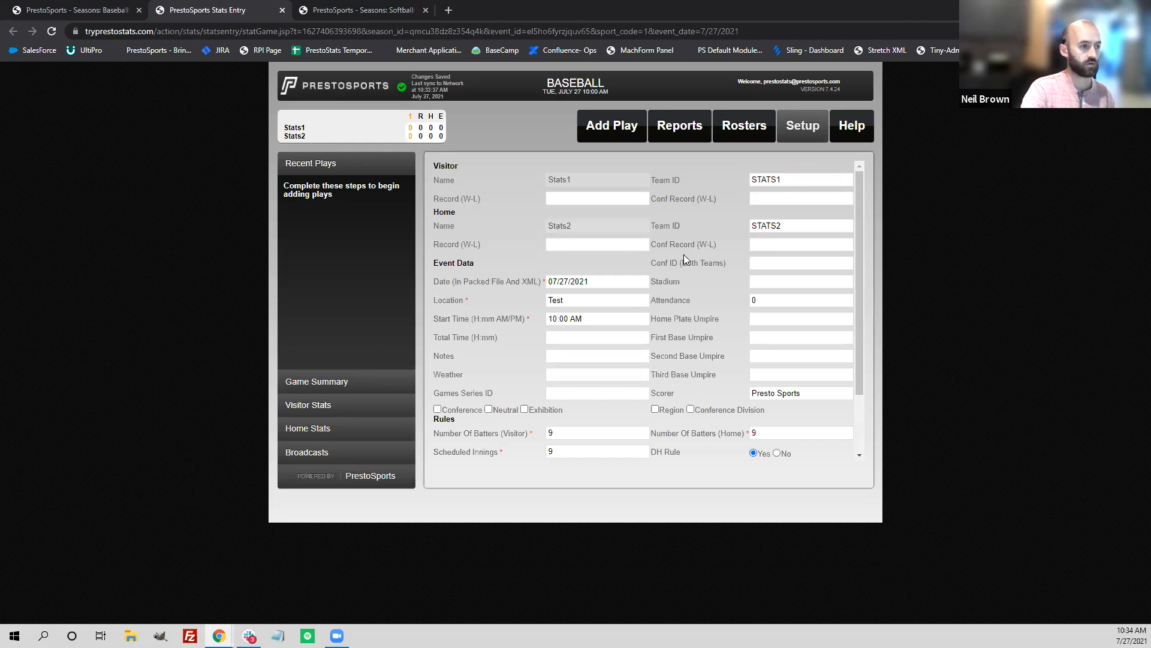
pyautogui.scroll(-2, 684, 250)
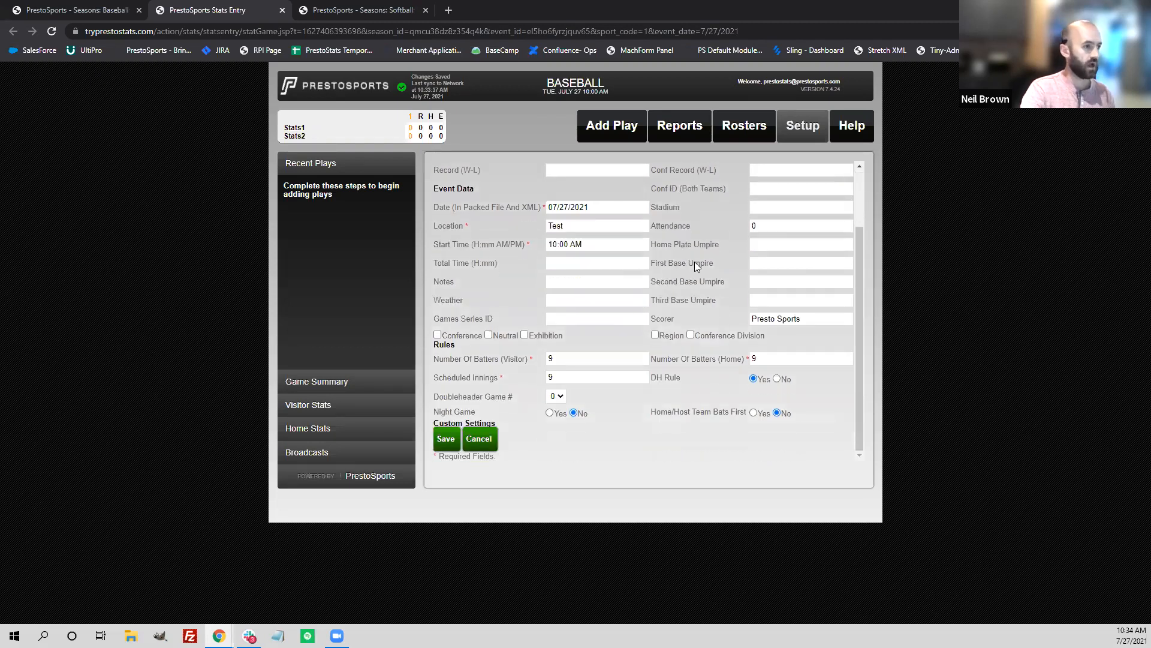
pyautogui.doubleClick(565, 377)
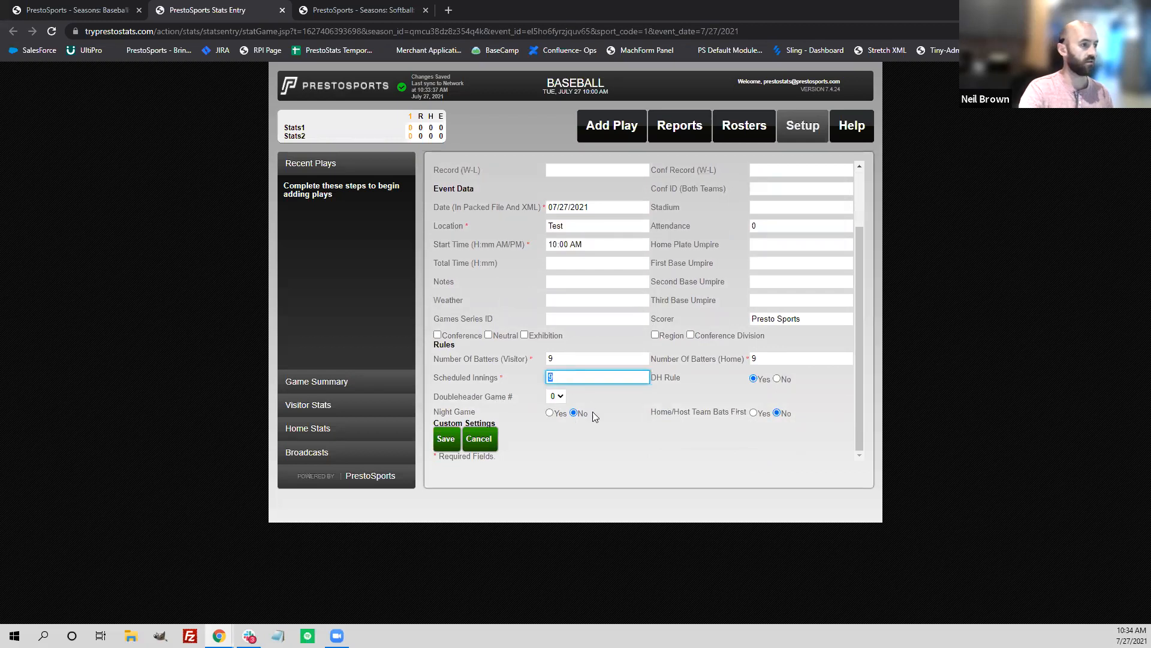
pyautogui.click(608, 465)
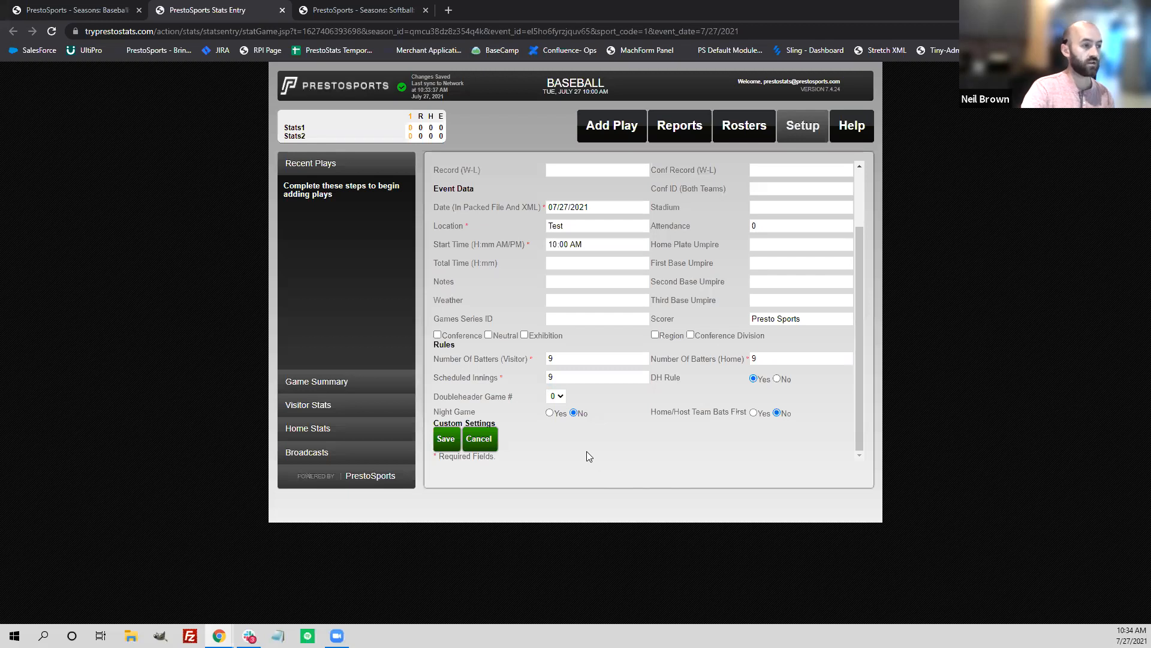
pyautogui.click(557, 396)
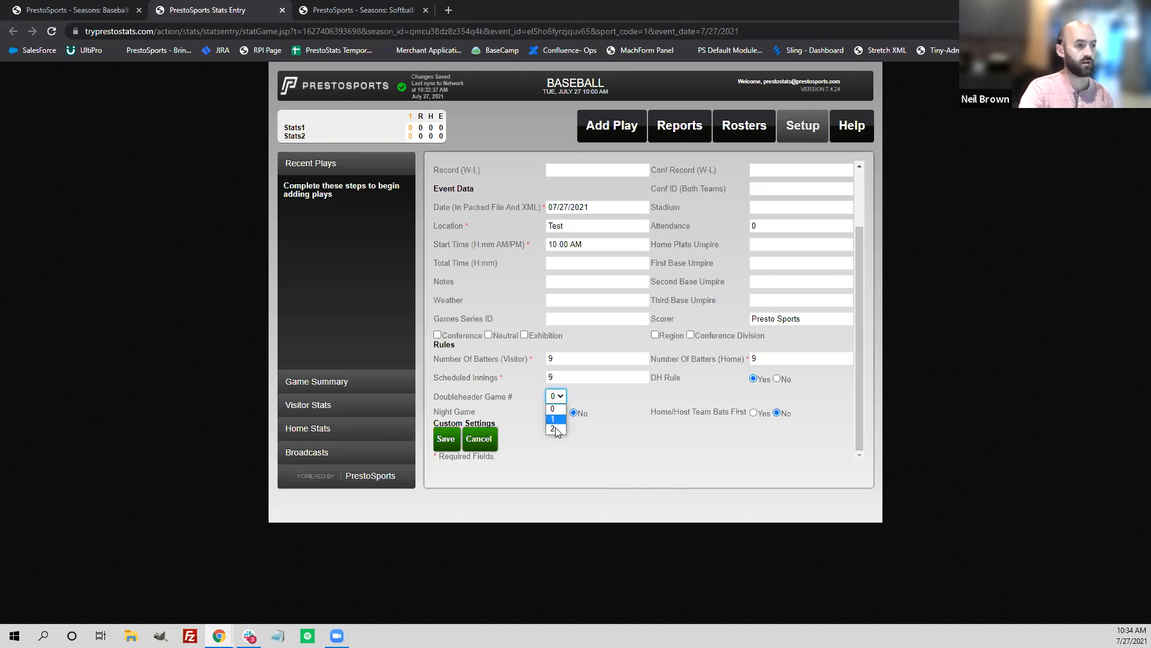
pyautogui.click(557, 462)
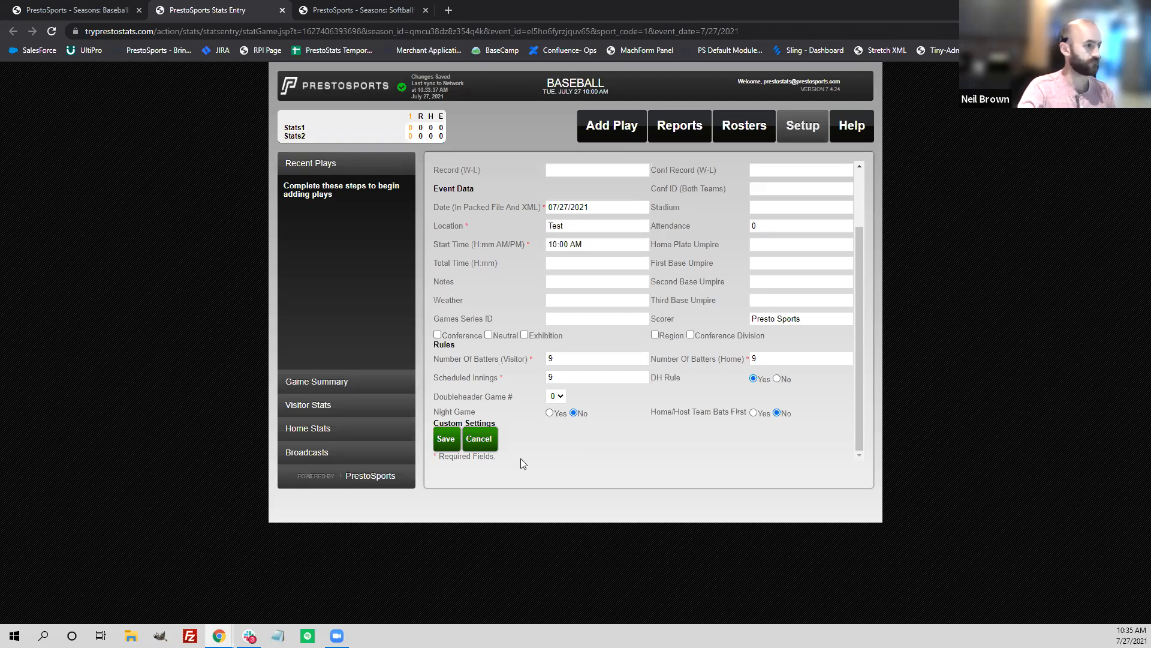
pyautogui.click(447, 438)
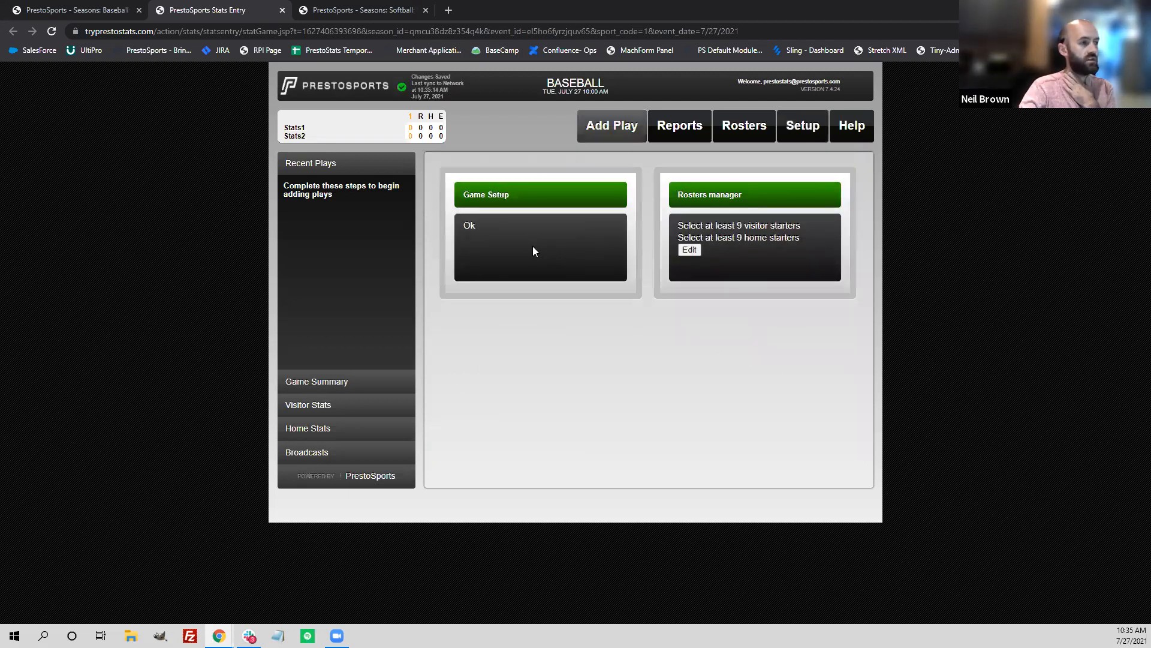
# Start the Stats1 starting lineup with roster number 1 in the first spot as DH and number 2 in the second as C.
pyautogui.click(690, 251)
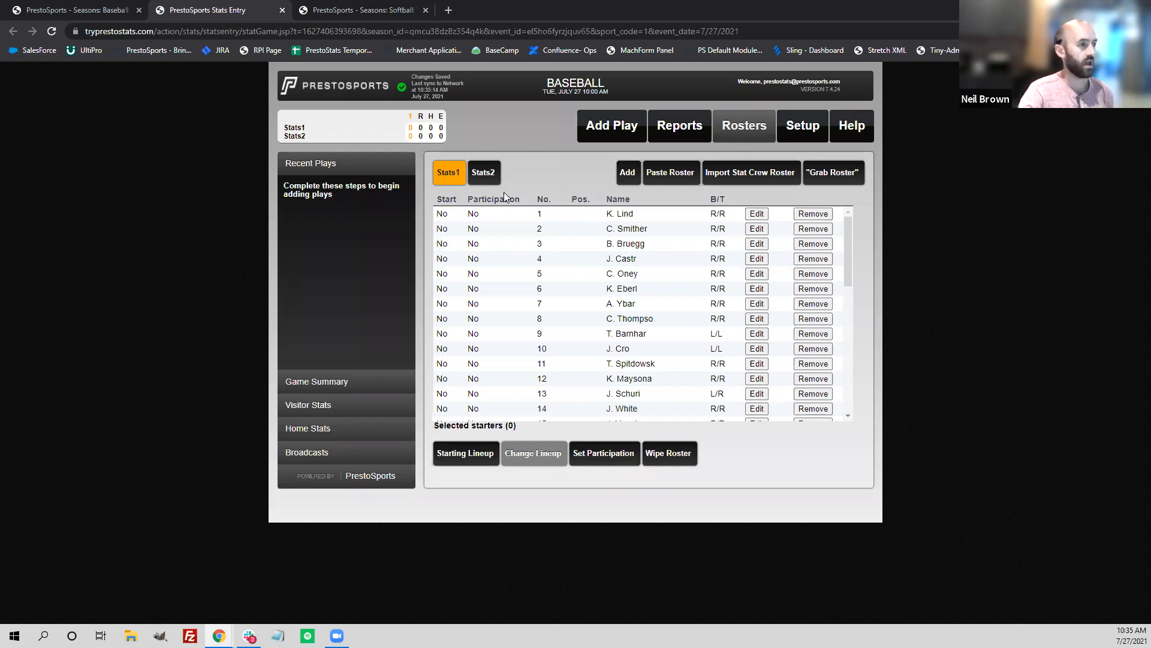
pyautogui.click(484, 175)
pyautogui.click(457, 184)
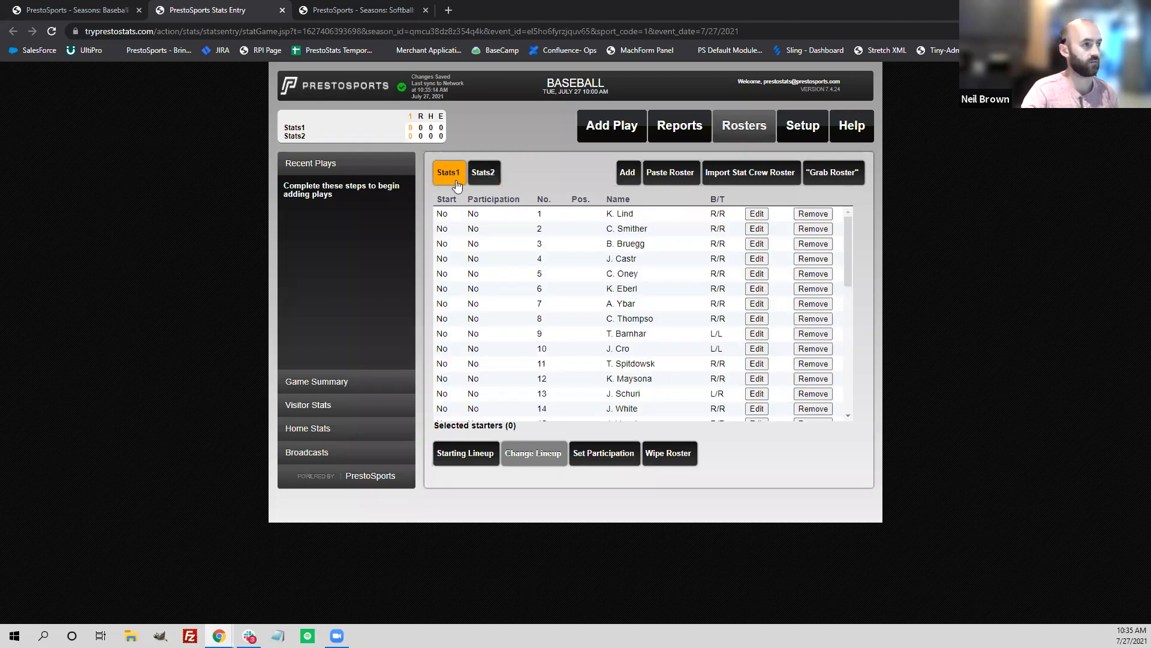
pyautogui.click(483, 457)
pyautogui.press('1')
pyautogui.press('Tab')
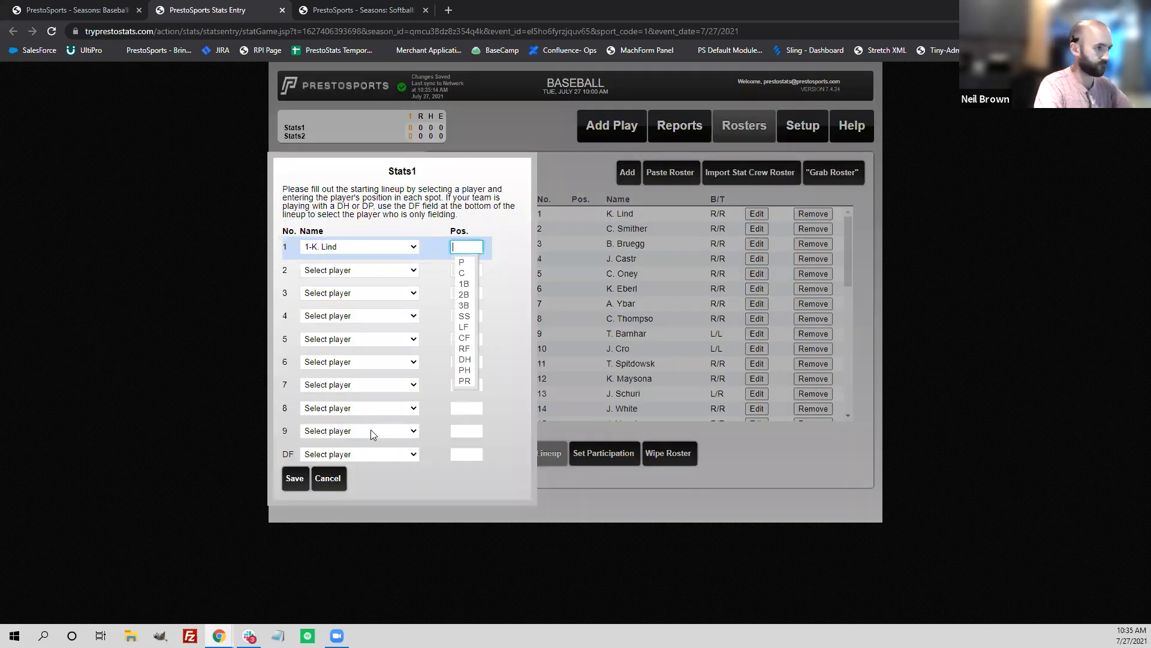
pyautogui.write('DH')
pyautogui.press('Tab')
pyautogui.press('2')
pyautogui.press('Tab')
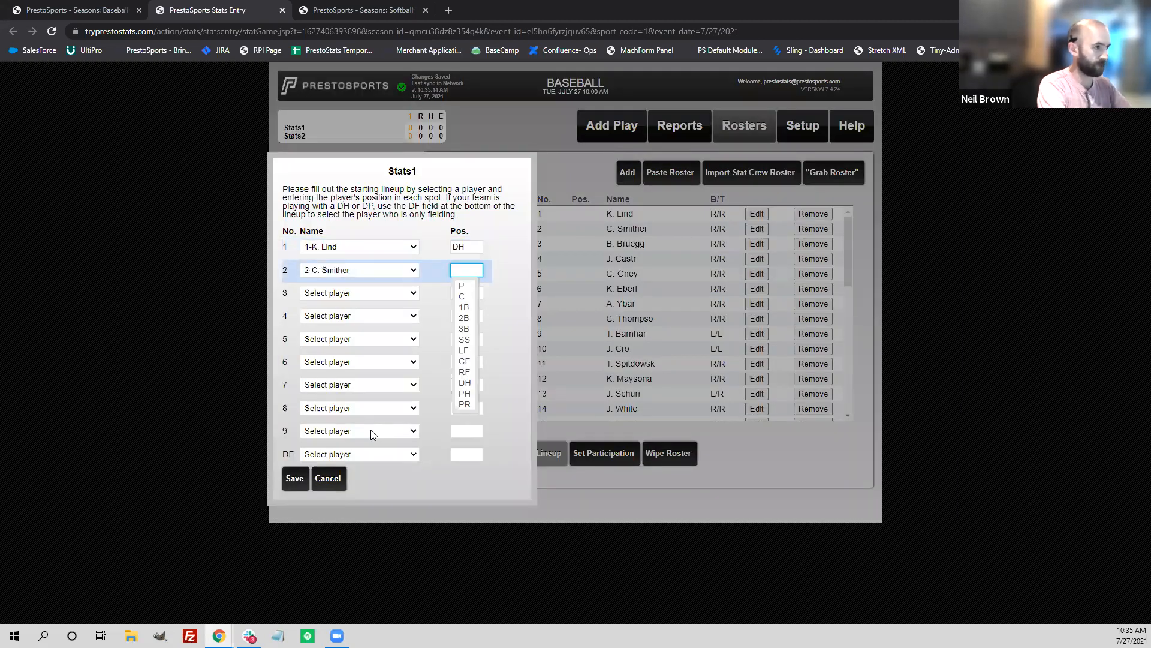
pyautogui.write('C')
pyautogui.press('Tab')
# Put roster number 3 in the third spot of the Stats1 lineup as first base, using position code 3.
pyautogui.press('3')
pyautogui.press('Tab')
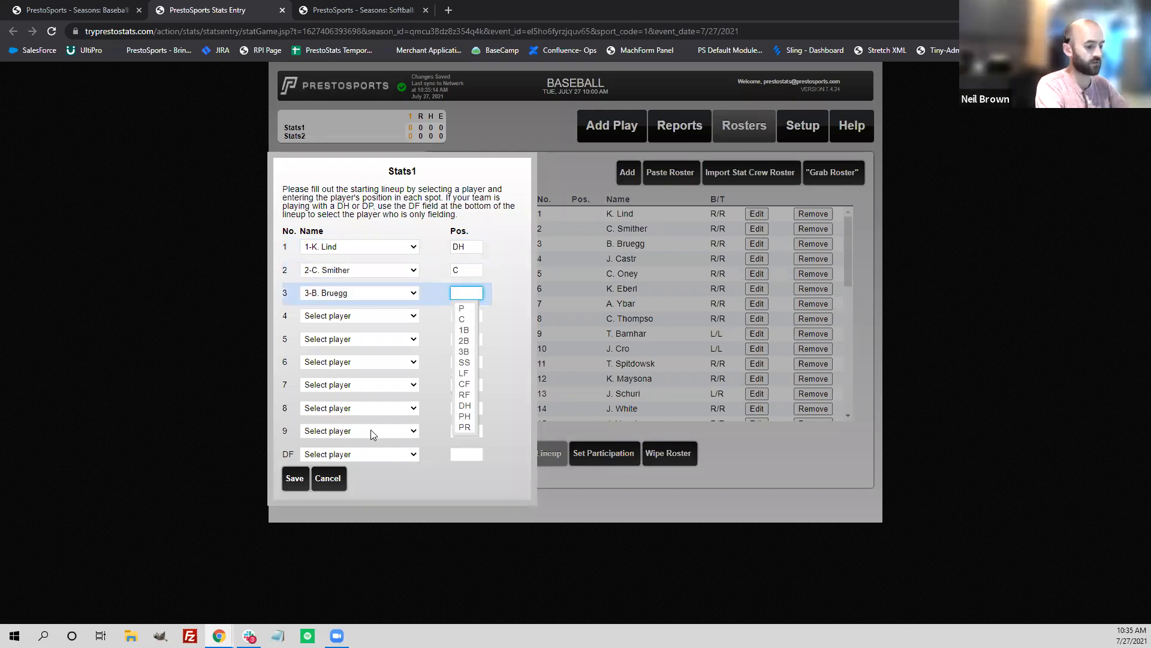
pyautogui.write('4')
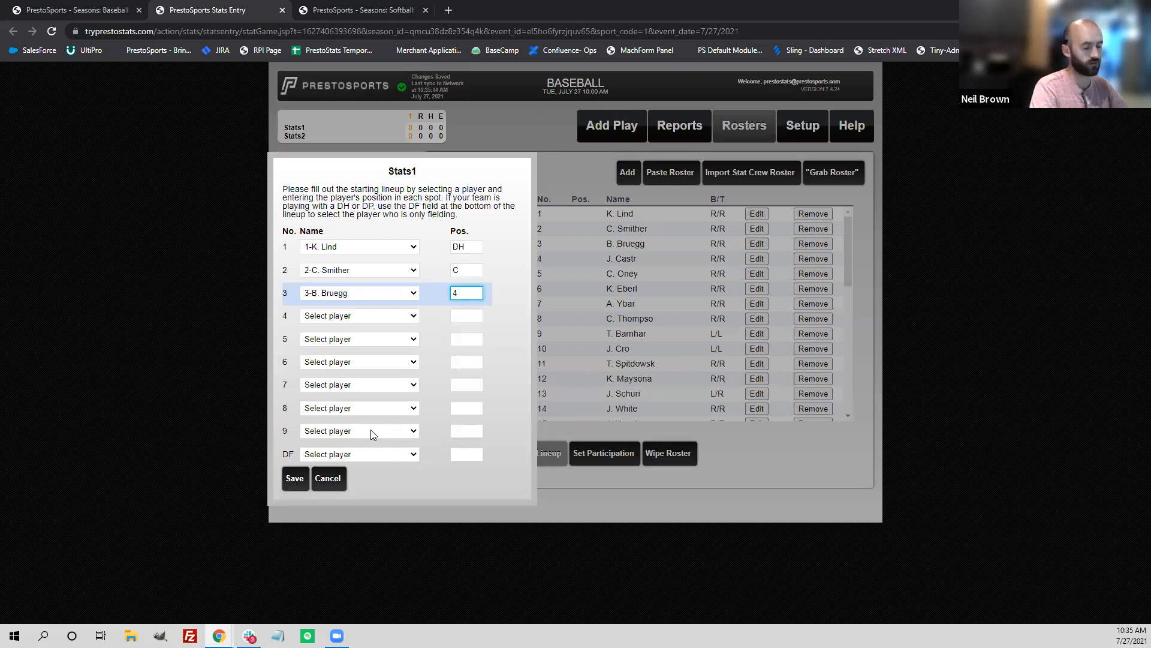
pyautogui.press('Tab')
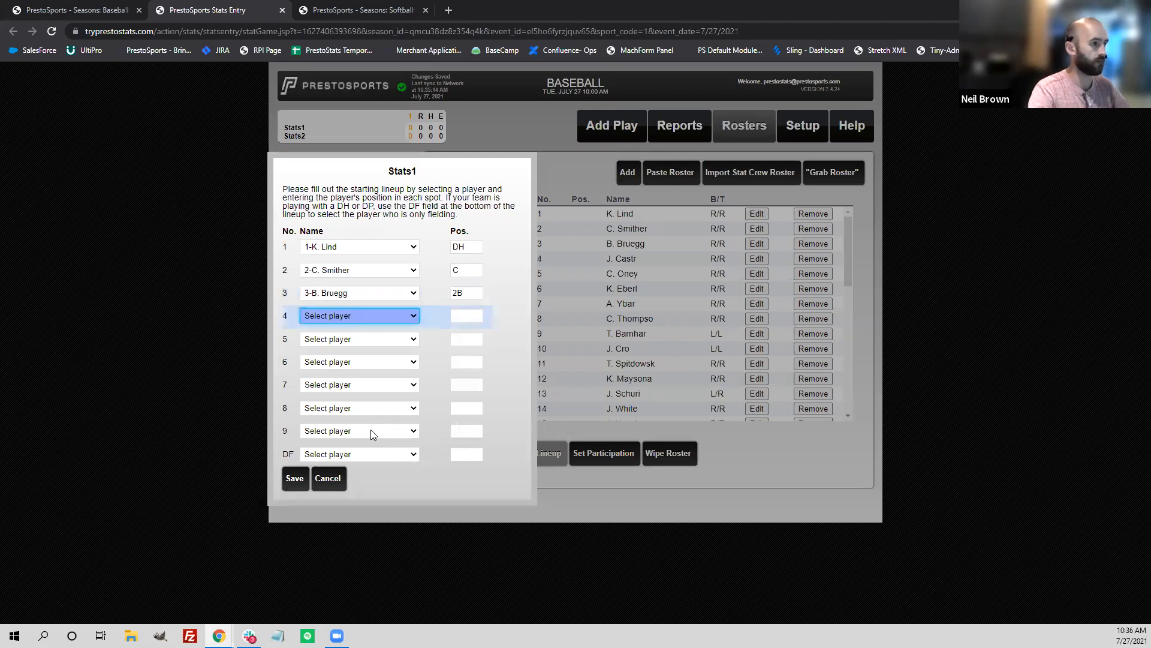
pyautogui.click(469, 291)
pyautogui.write('3')
pyautogui.press('Tab')
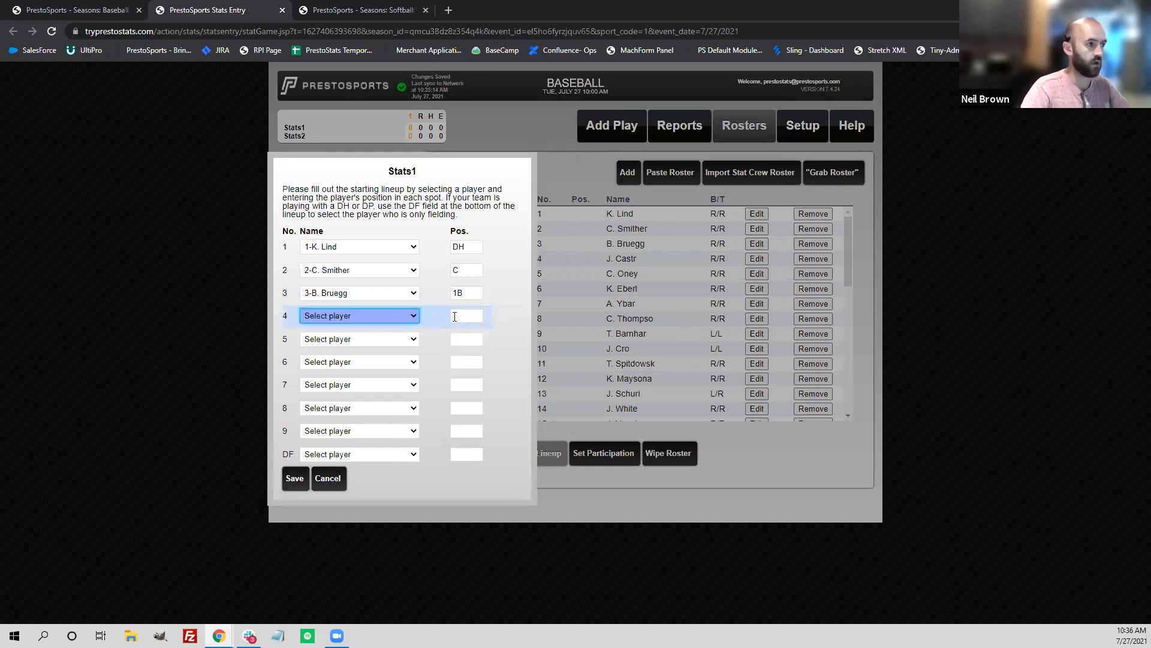
# Assign roster number 4 as 2B and number 5 as 3B to the fourth and fifth spots of the Stats1 lineup.
pyautogui.press('4')
pyautogui.press('Tab')
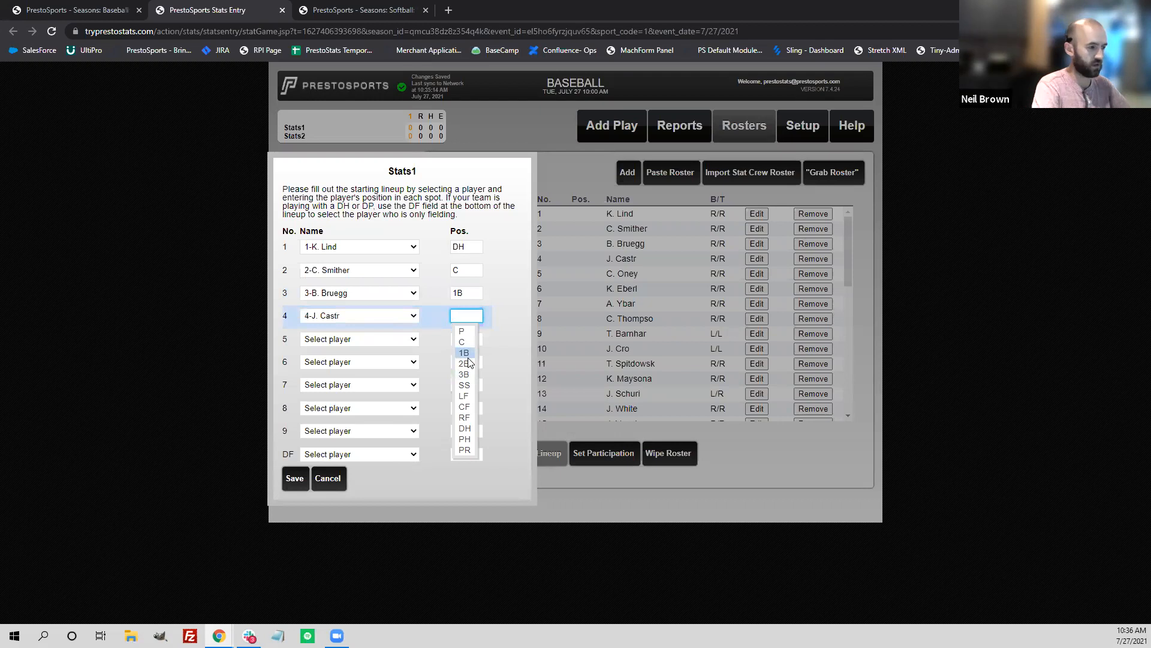
pyautogui.write('2b')
pyautogui.press('Tab')
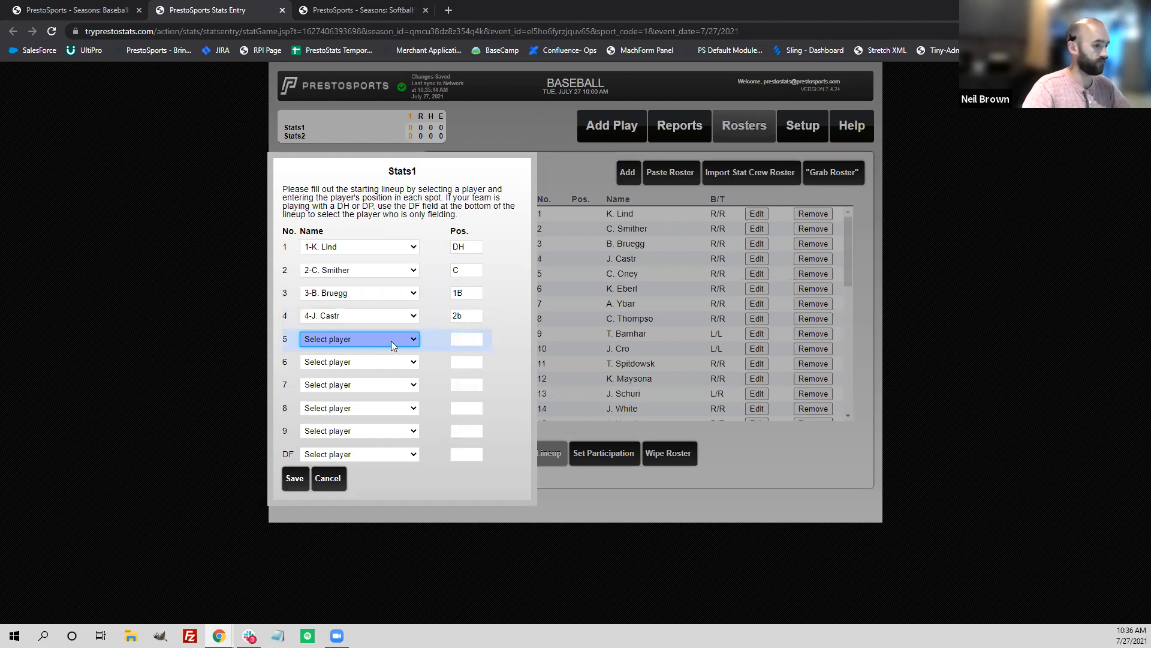
pyautogui.press('5')
pyautogui.press('Tab')
pyautogui.write('3B')
pyautogui.press('Tab')
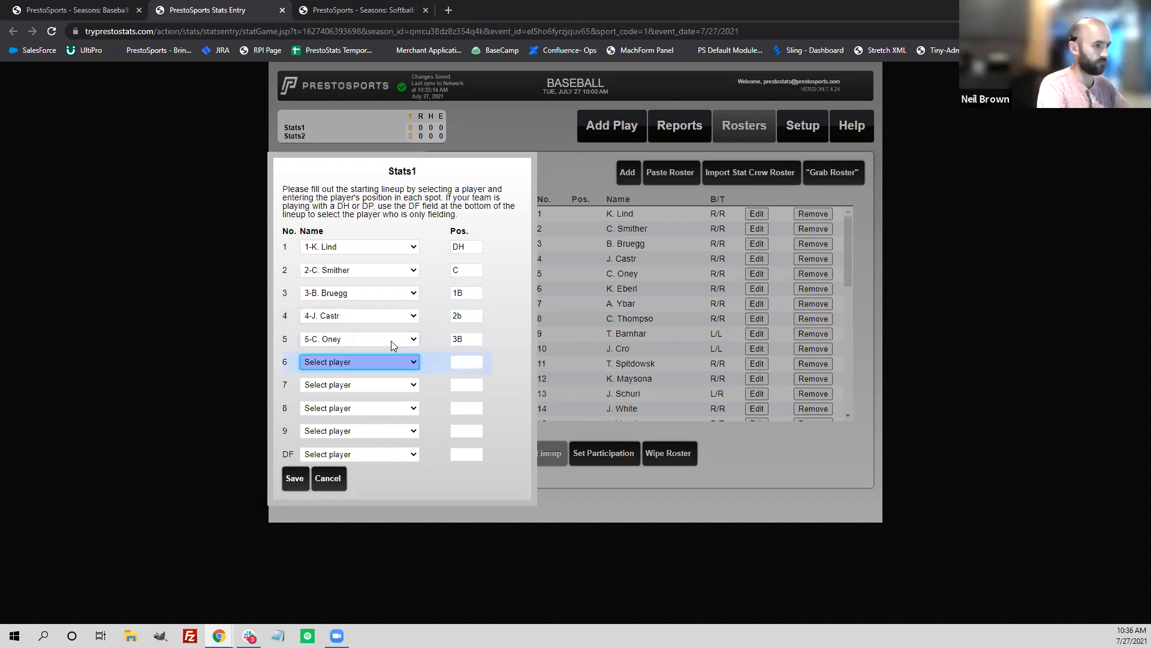
# Assign roster number 6 as SS and number 7 as LF to the sixth and seventh spots of the Stats1 lineup.
pyautogui.press('6')
pyautogui.press('Tab')
pyautogui.write('SS')
pyautogui.press('Tab')
pyautogui.press('7')
pyautogui.press('Tab')
pyautogui.write('LF')
pyautogui.press('Tab')
# Assign roster number 8 as CF and number 9 as RF to the eighth and ninth spots of the Stats1 lineup.
pyautogui.press('8')
pyautogui.press('Tab')
pyautogui.write('CF')
pyautogui.press('Tab')
pyautogui.press('9')
pyautogui.press('Tab')
pyautogui.write('RF')
pyautogui.press('Tab')
# Set roster number 10 as the Stats1 fielding-only (DF) player at position P and save the lineup.
pyautogui.press('1')
pyautogui.press('0')
pyautogui.press('Tab')
pyautogui.write('1')
pyautogui.press('BackSpace')
pyautogui.write('P')
pyautogui.press('Tab')
pyautogui.click(295, 480)
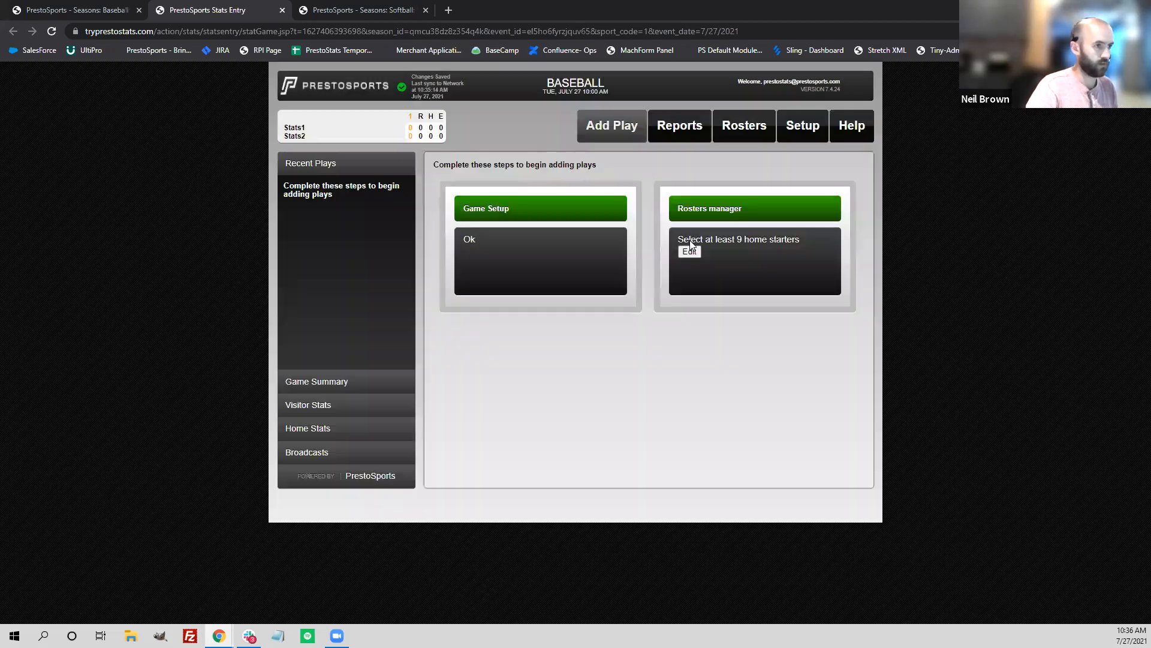
# Start the Stats2 starting lineup with roster number 1 in the first spot as P.
pyautogui.click(689, 250)
pyautogui.click(483, 172)
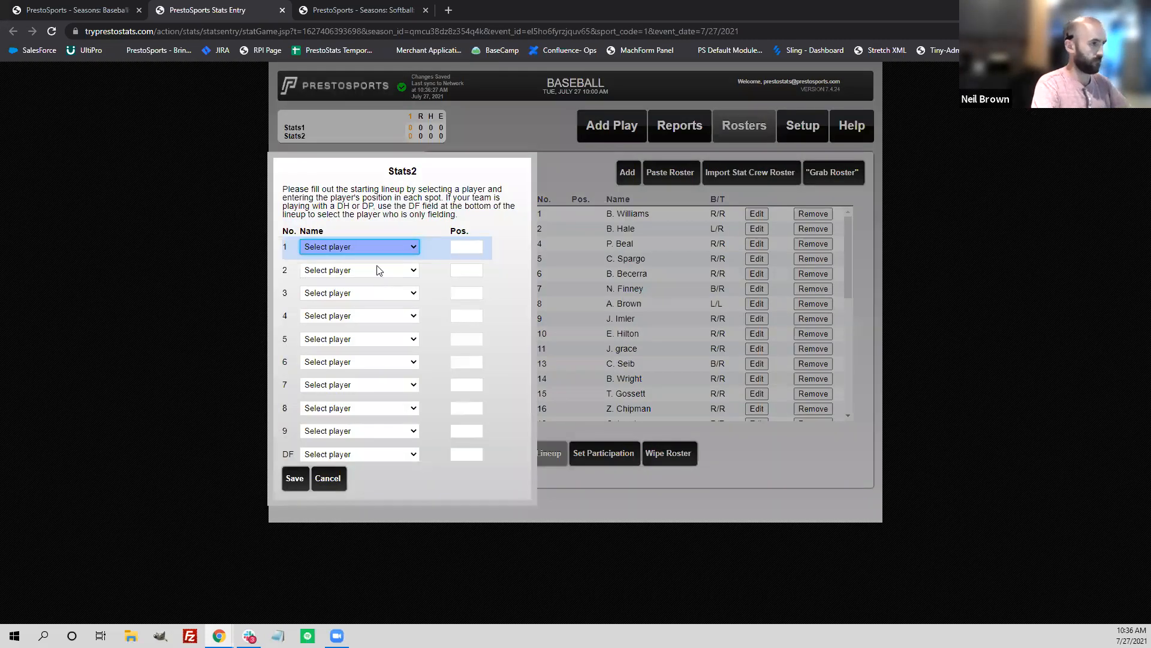
pyautogui.press('Down')
pyautogui.press('Tab')
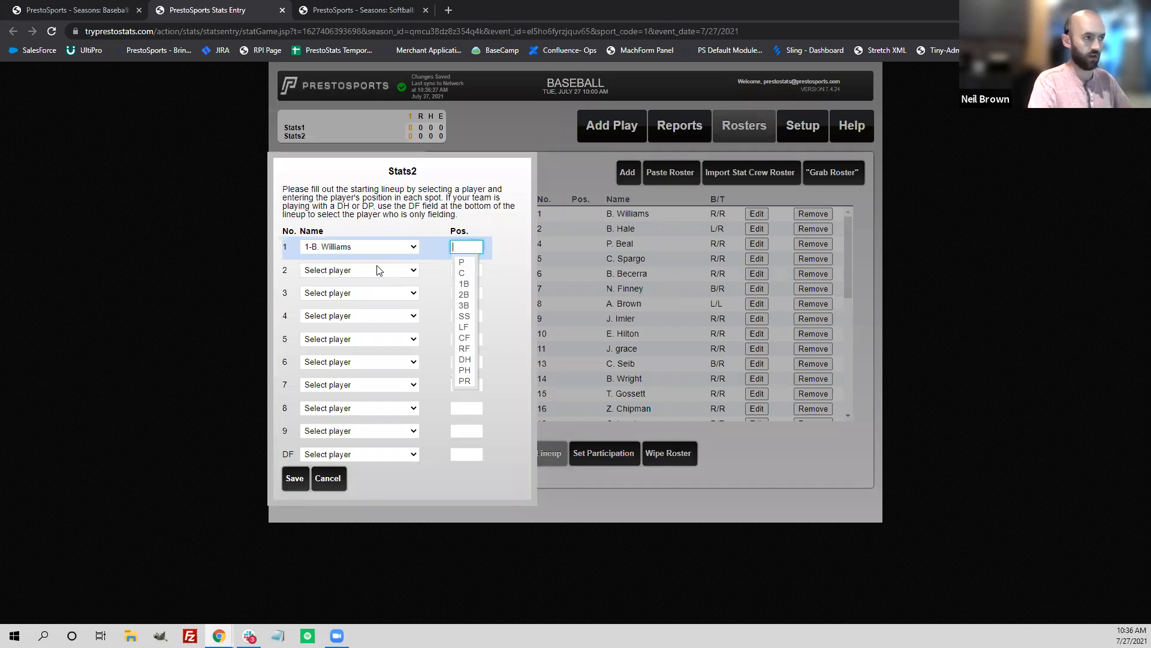
pyautogui.write('P')
pyautogui.press('Tab')
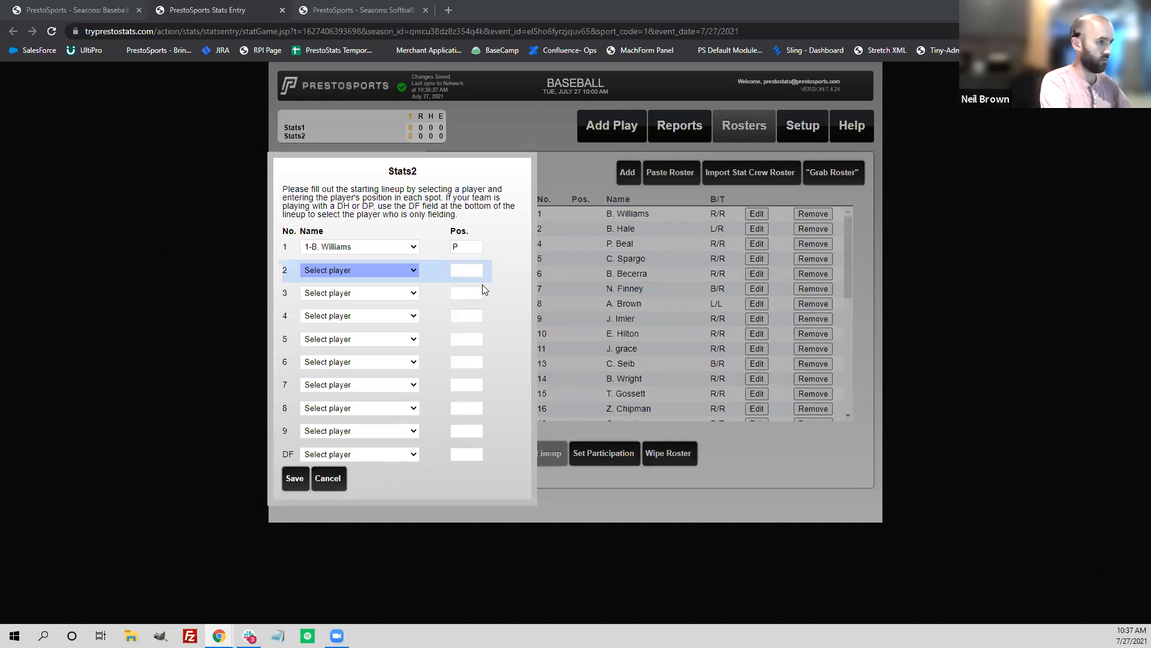
# Assign roster number 2 as C and number 31 as 1B to the second and third spots of the Stats2 lineup.
pyautogui.click(407, 270)
pyautogui.press('2')
pyautogui.press('Return')
pyautogui.press('Tab')
pyautogui.write('C')
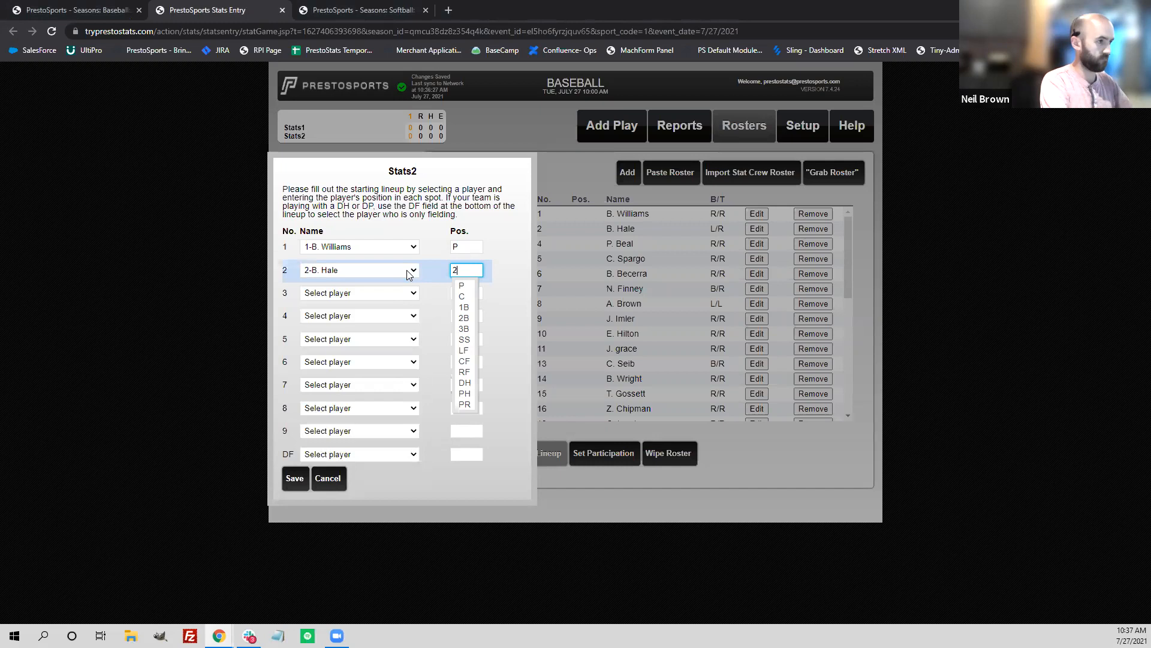
pyautogui.press('Tab')
pyautogui.press('3')
pyautogui.press('Tab')
pyautogui.write('1B')
pyautogui.press('Tab')
# Assign roster number 4 as 2B and number 5 as 3B to the fourth and fifth spots of the Stats2 lineup.
pyautogui.press('4')
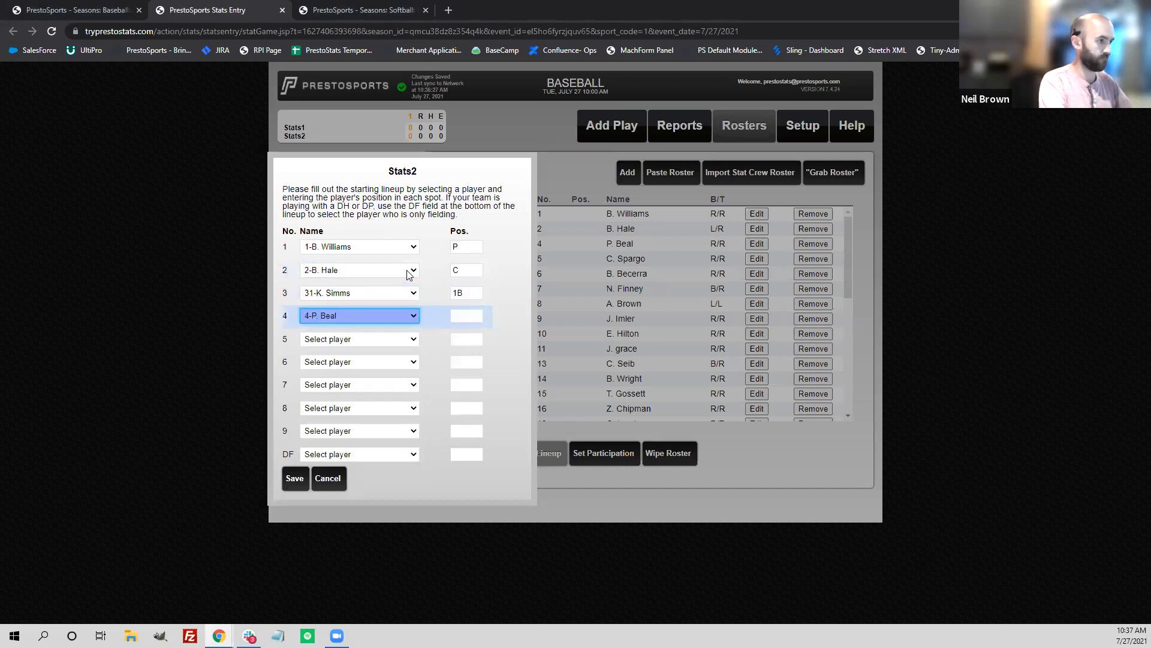
pyautogui.press('Tab')
pyautogui.press('2')
pyautogui.press('B')
pyautogui.press('Tab')
pyautogui.press('5')
pyautogui.press('Tab')
pyautogui.write('3B')
pyautogui.press('Tab')
# Assign roster number 6 as SS and number 7 as LF to the sixth and seventh spots of the Stats2 lineup.
pyautogui.press('6')
pyautogui.press('Tab')
pyautogui.write('SS')
pyautogui.press('Tab')
pyautogui.press('7')
pyautogui.press('Tab')
pyautogui.write('LF')
pyautogui.press('Tab')
# Place roster number 8 as CF and number 9 as RF in the last two Stats2 batting spots, and save the lineup.
pyautogui.press('8')
pyautogui.press('Tab')
pyautogui.write('CF')
pyautogui.press('Tab')
pyautogui.press('9')
pyautogui.press('Tab')
pyautogui.write('9')
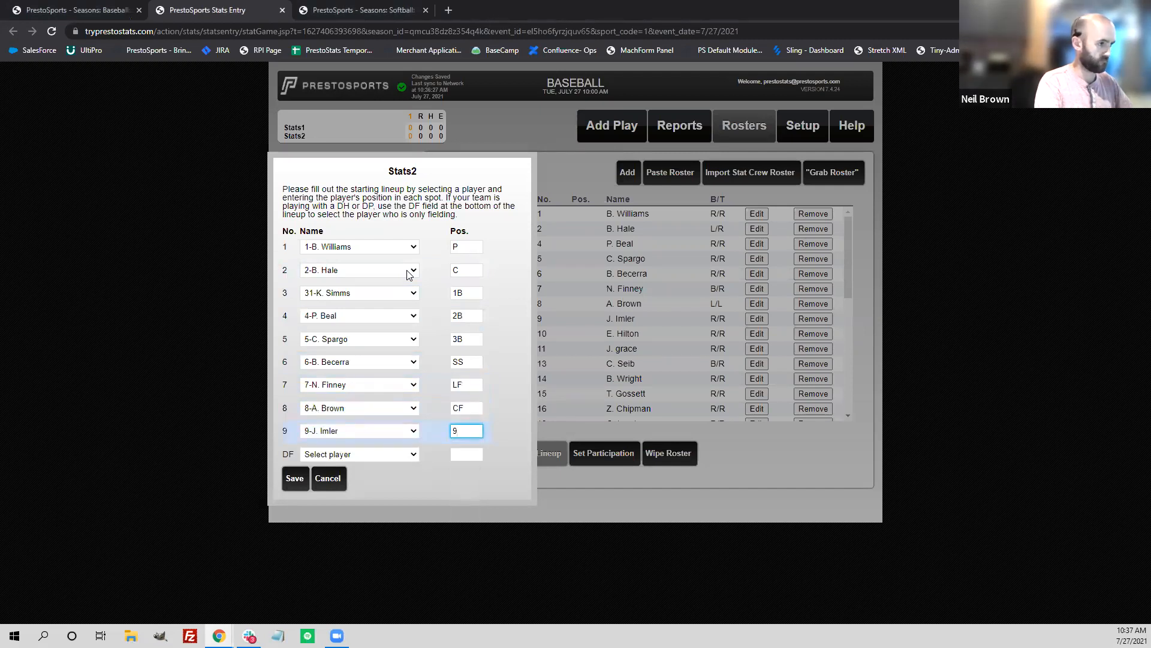
pyautogui.press('BackSpace')
pyautogui.write('RF')
pyautogui.press('Tab')
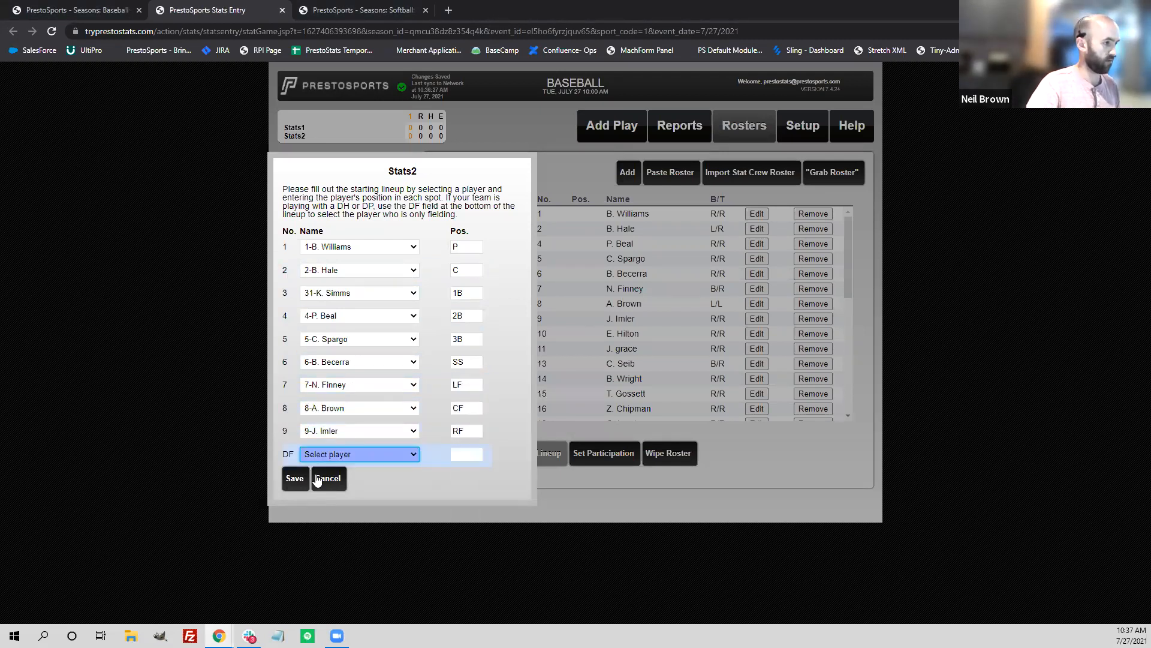
pyautogui.click(294, 478)
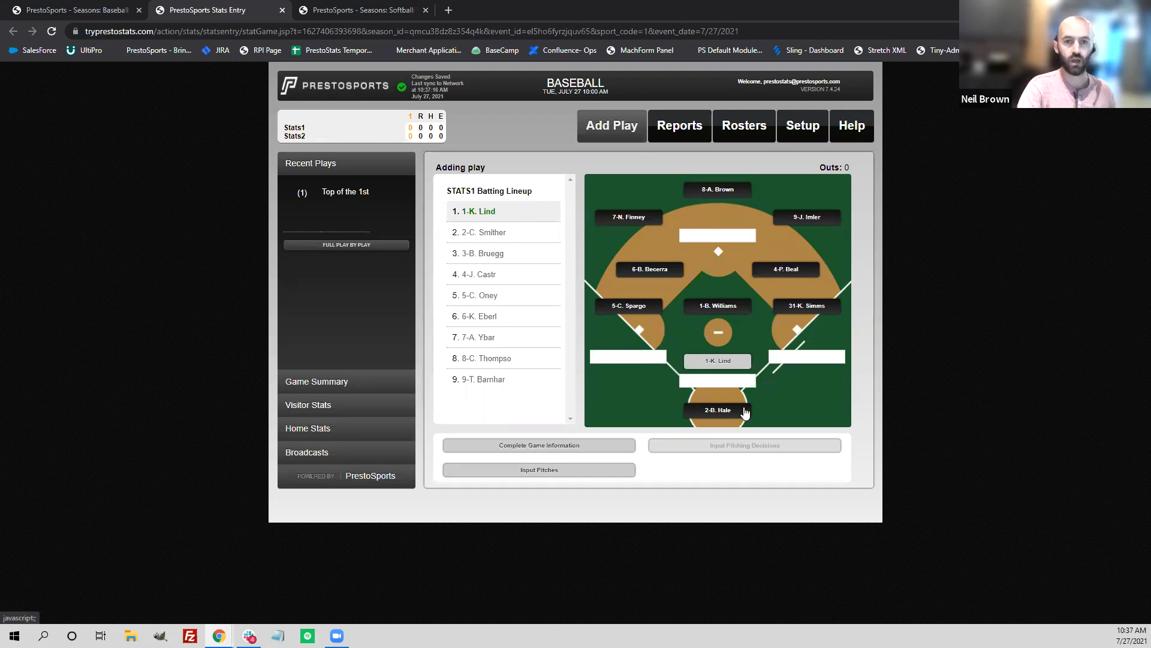
# Open pitch entry for the Stats1 leadoff batter and record two balls, a looking strike and three foul balls.
pyautogui.click(719, 379)
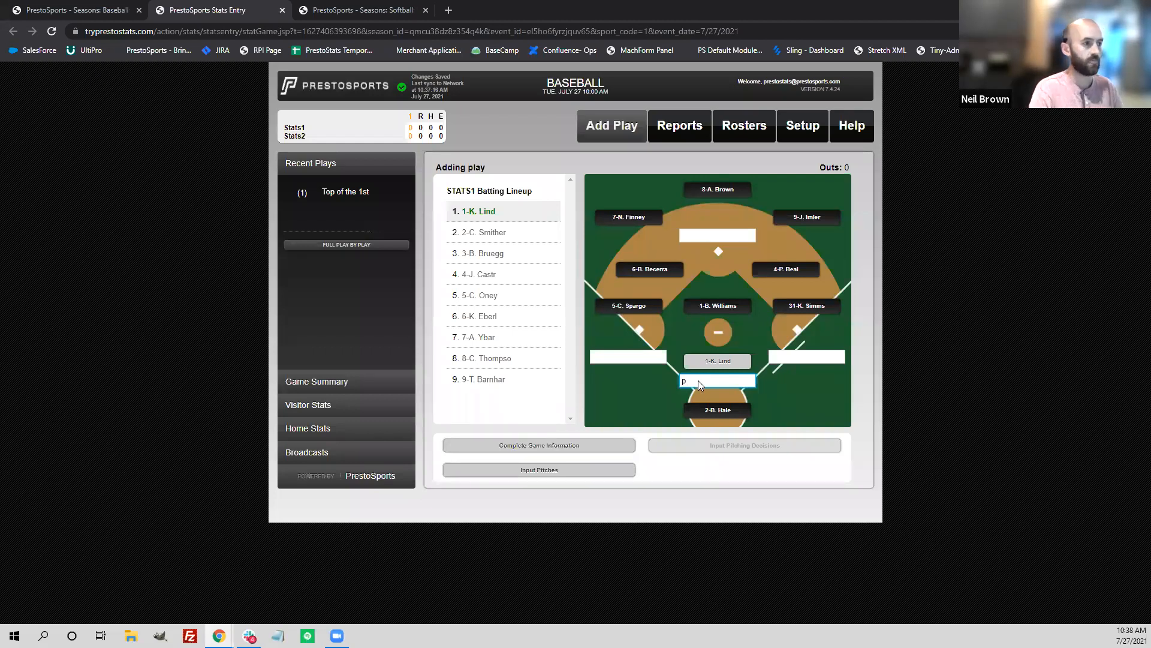
pyautogui.press('Return')
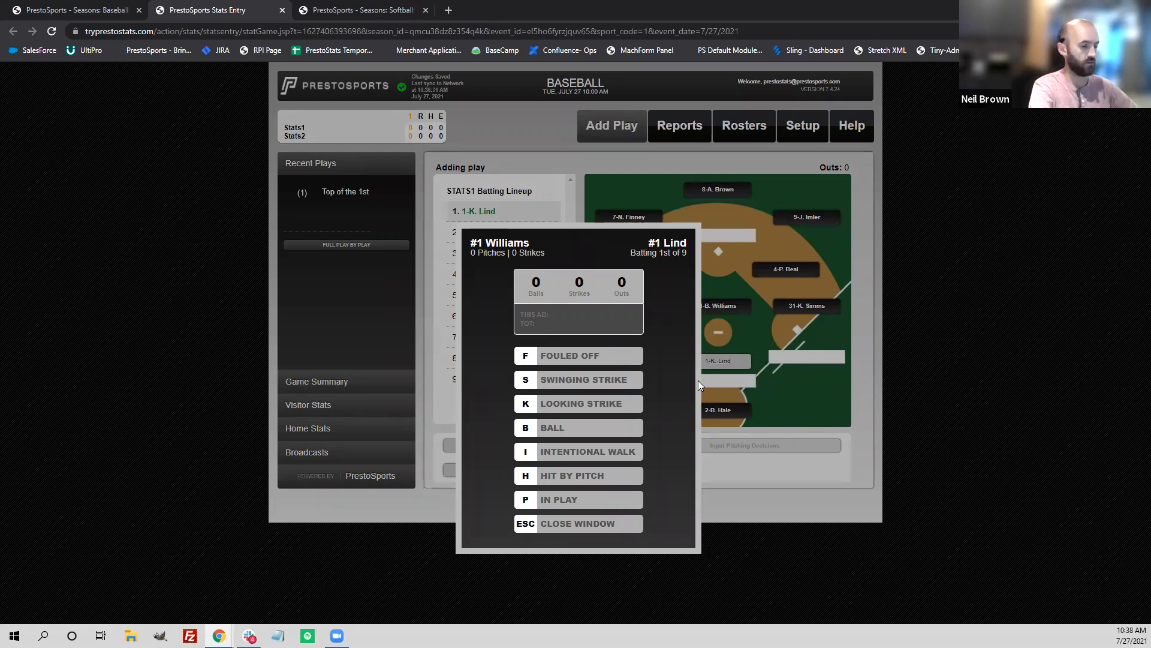
pyautogui.press('b')
pyautogui.press('b')
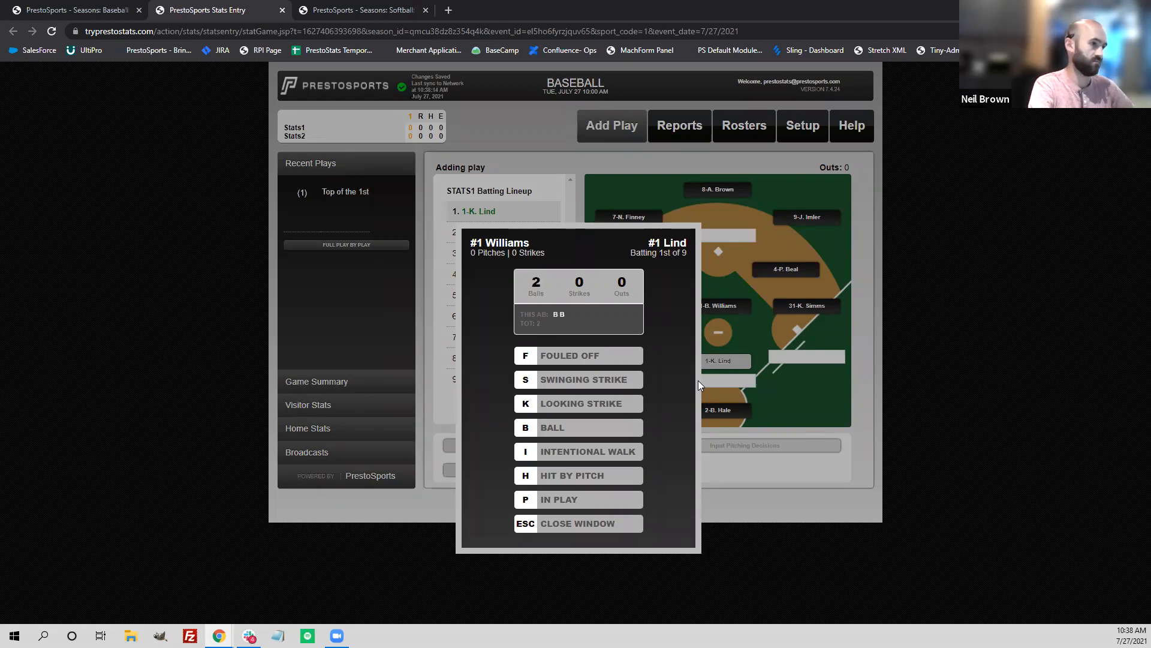
pyautogui.press('k')
pyautogui.press('f')
pyautogui.press('f')
pyautogui.press('f')
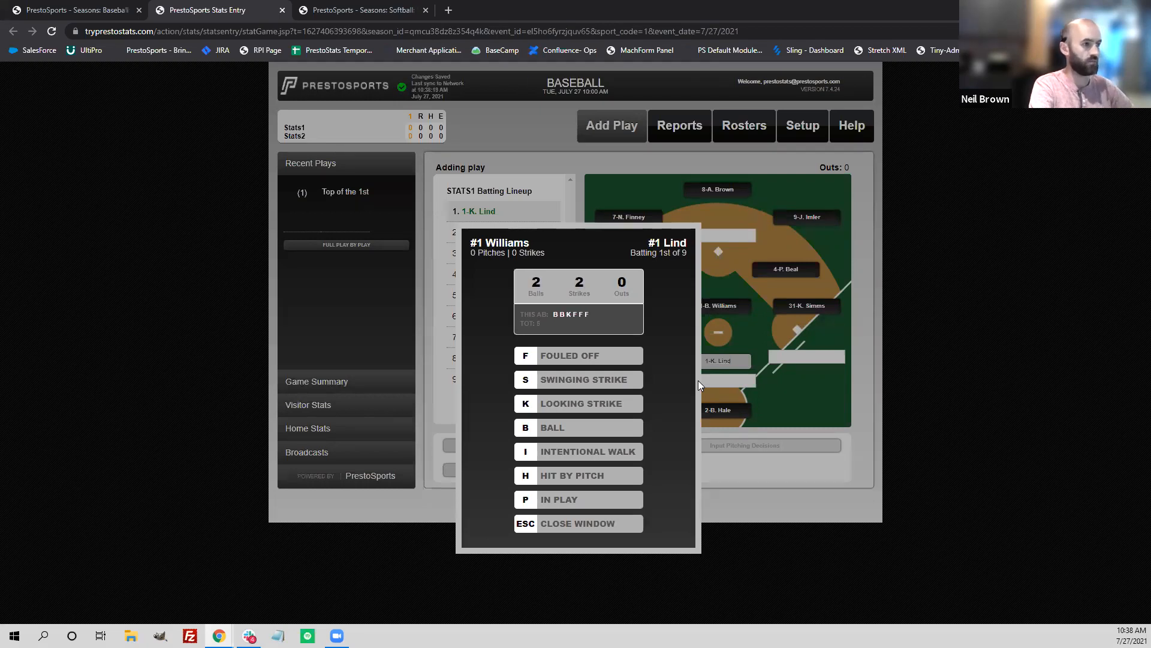
# Record the Stats1 leadoff batter's single through the right side with the play code 1b rs.
pyautogui.click(699, 382)
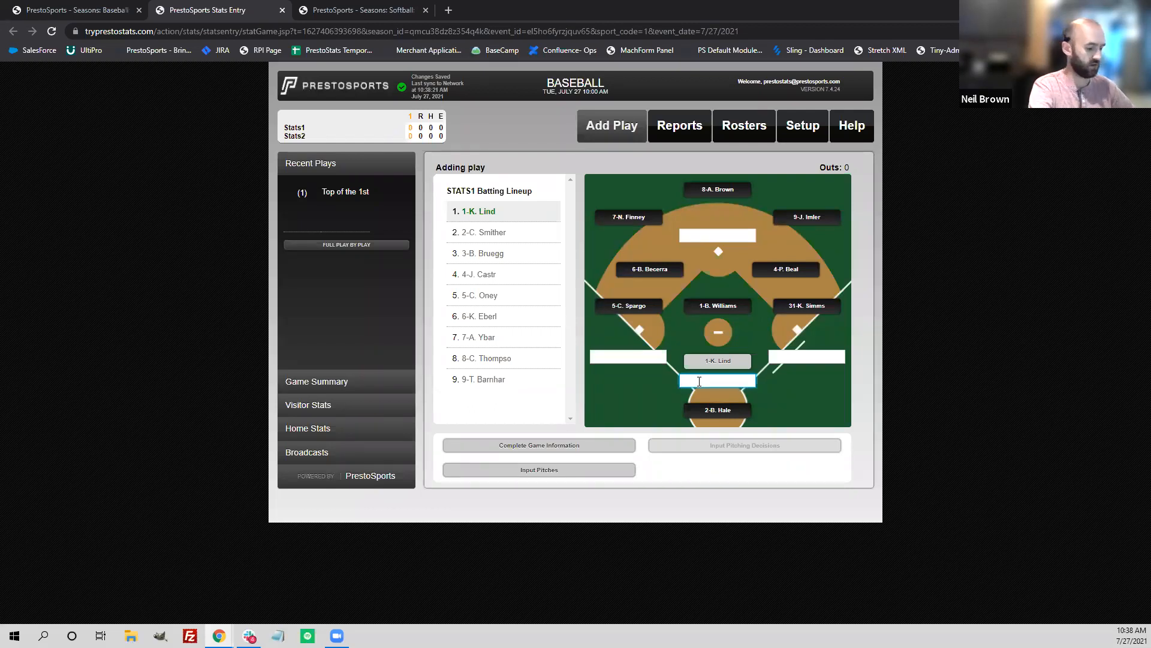
pyautogui.write('1b rs')
pyautogui.press('Return')
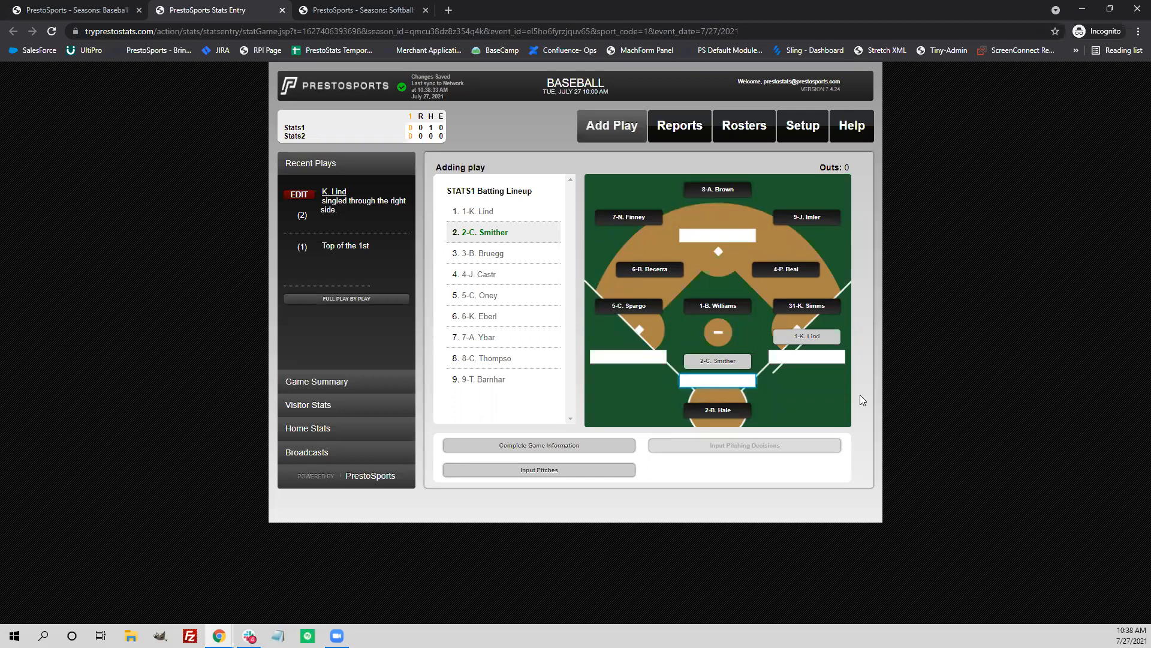
# Try to record a ball and a swinging strike for the second Stats1 batter.
pyautogui.write('p')
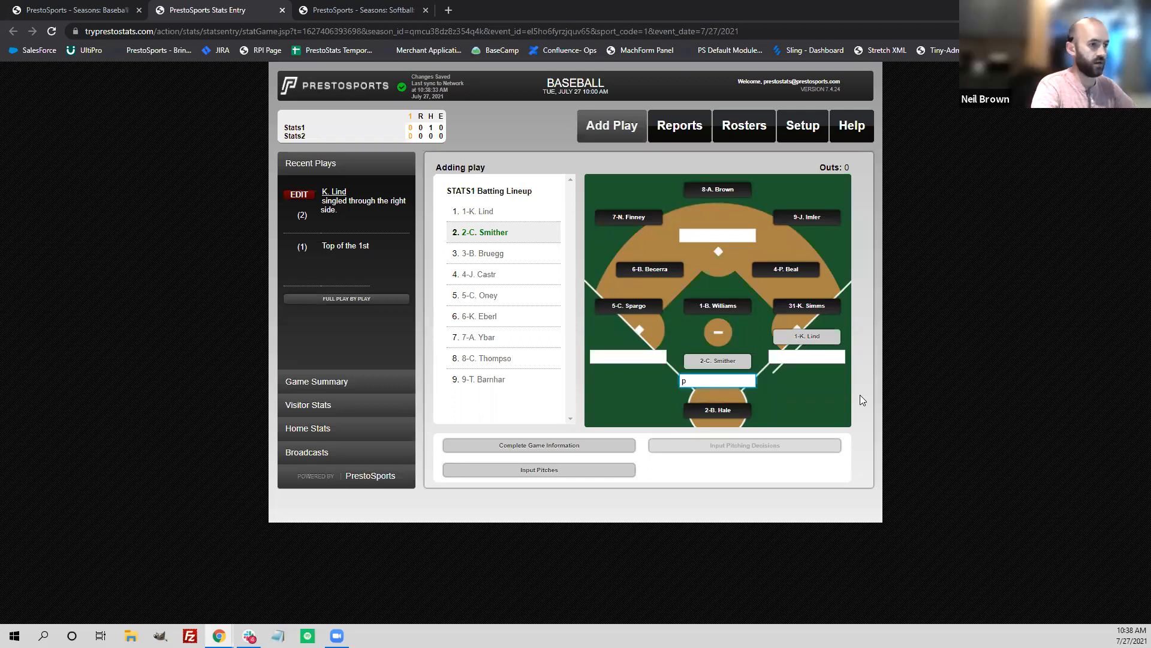
pyautogui.press('Return')
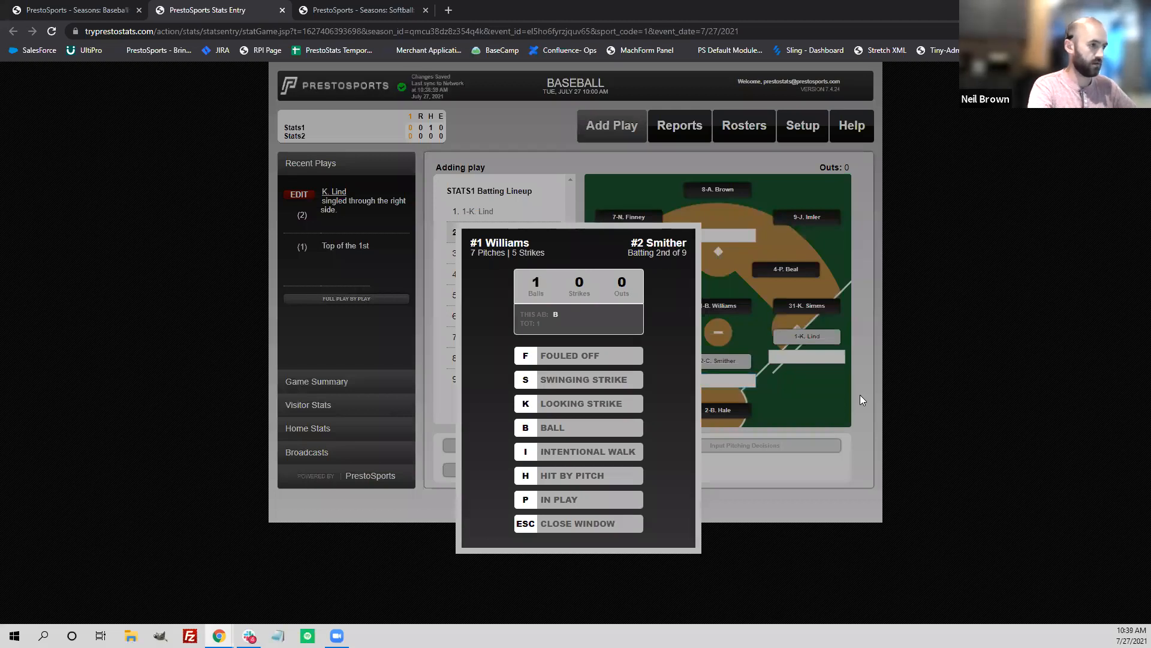
pyautogui.press('s')
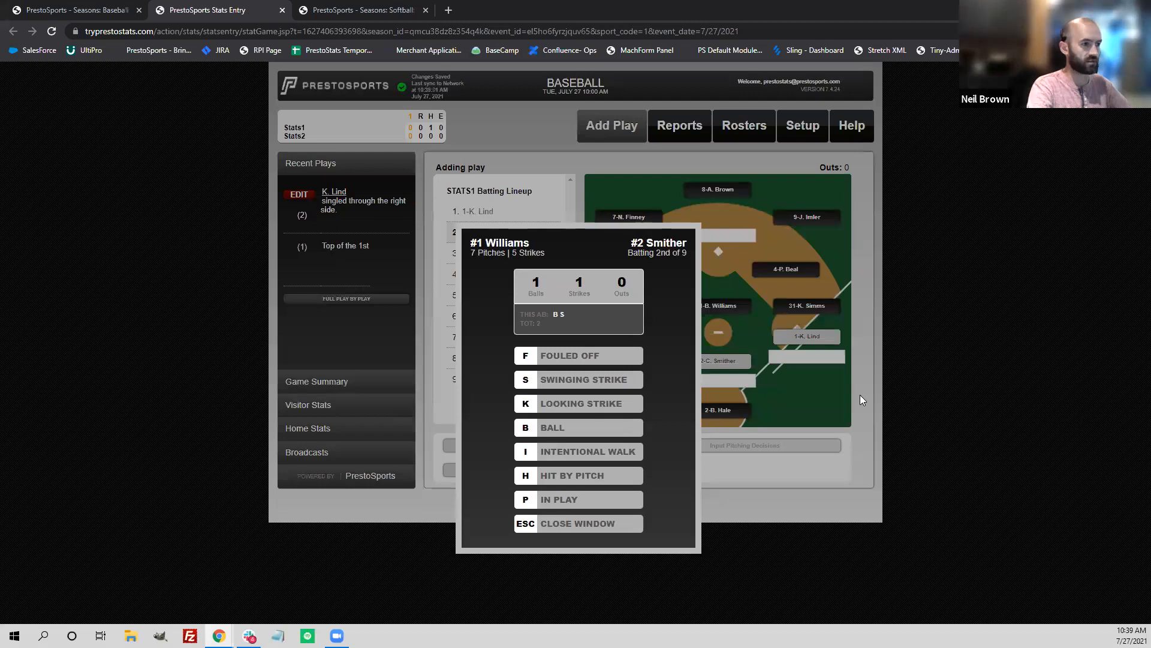
pyautogui.press('r')
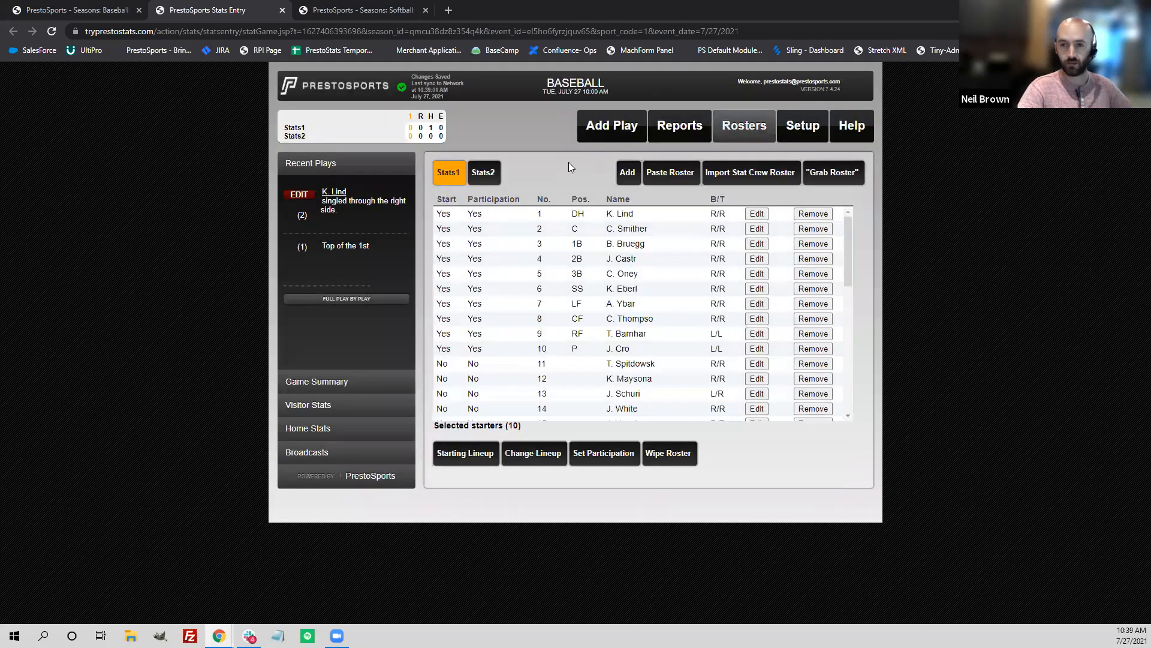
# Return to play entry and review the pitch options for the second Stats1 batter without recording a pitch.
pyautogui.click(621, 127)
pyautogui.click(740, 378)
pyautogui.write('p')
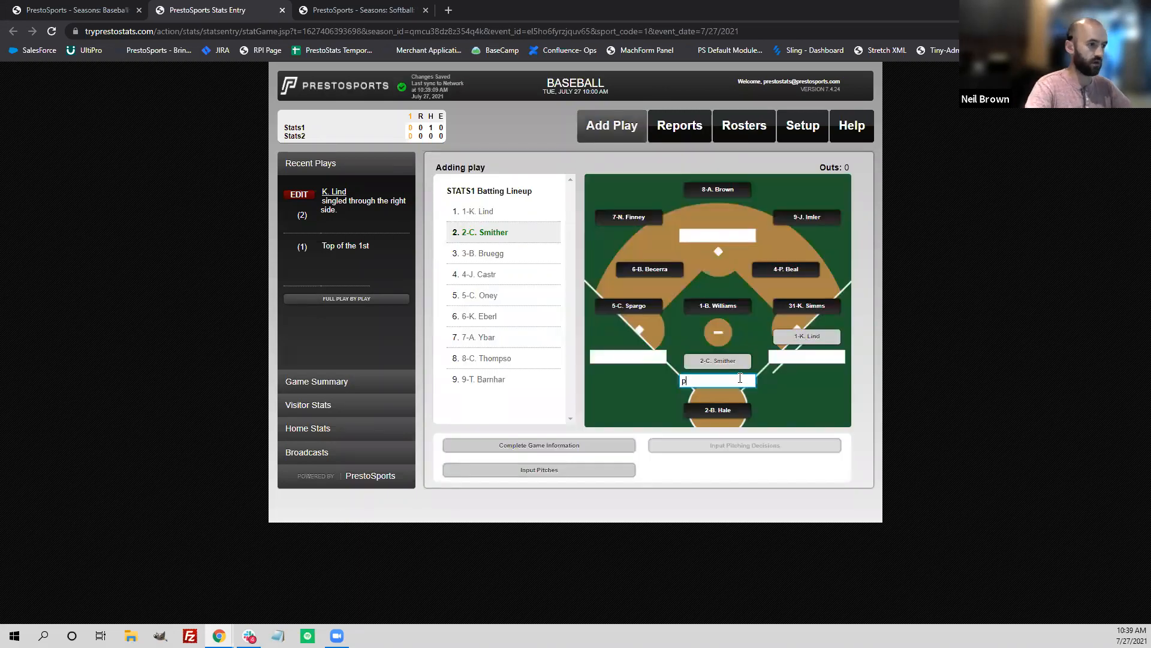
pyautogui.press('Return')
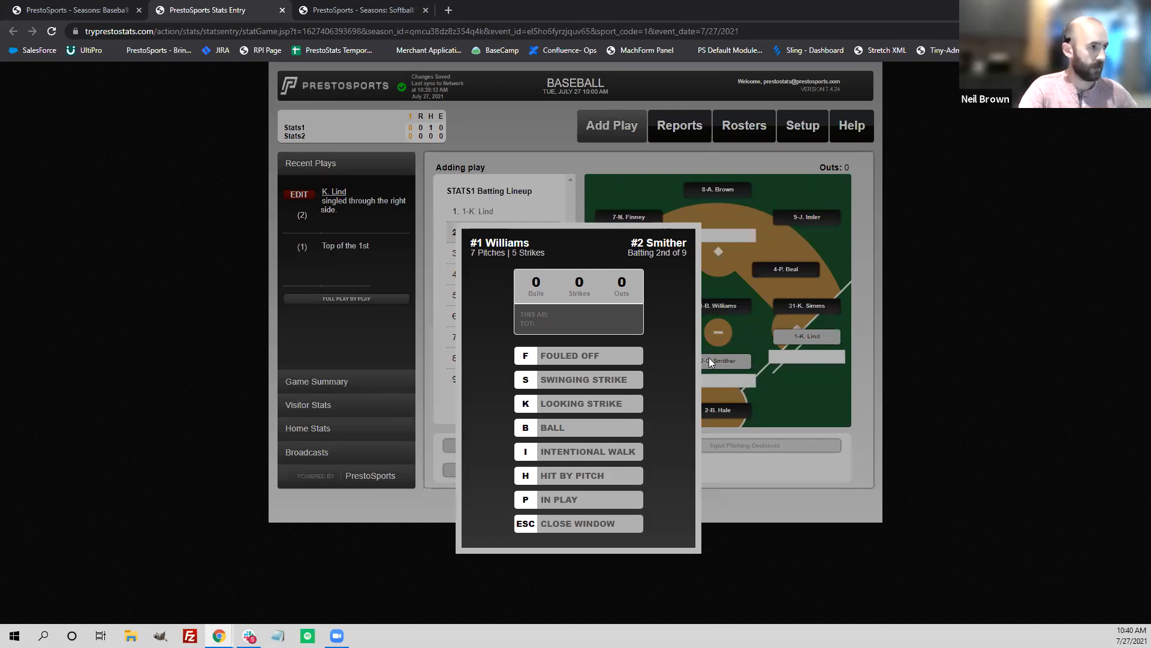
pyautogui.click(877, 414)
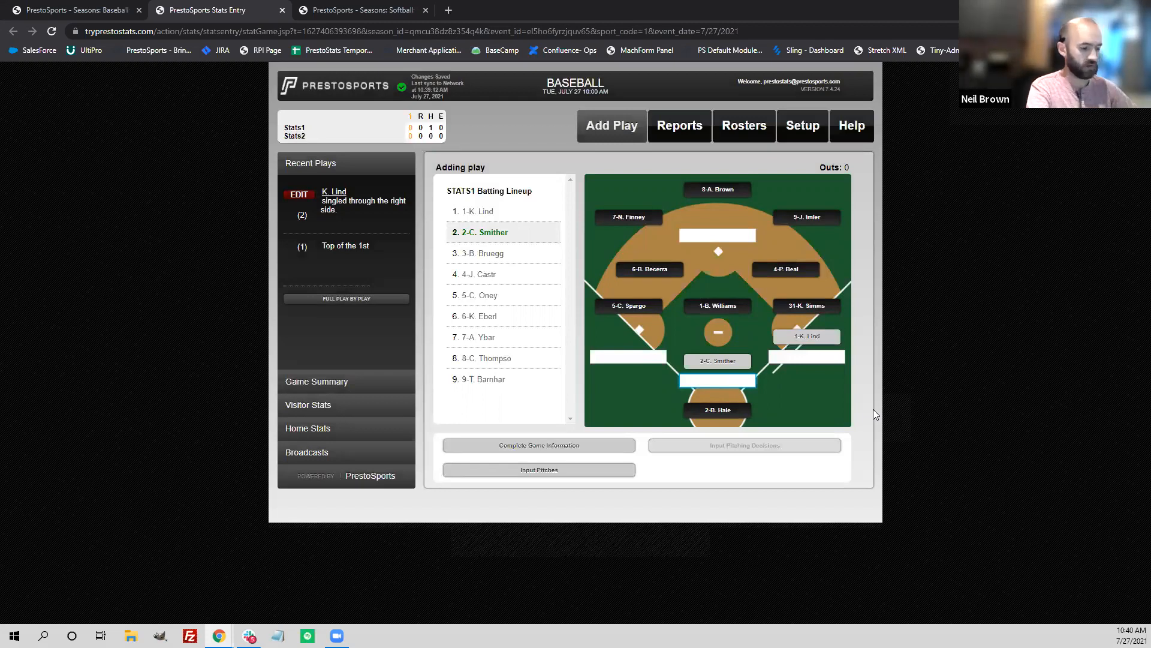
# Record the second Stats1 batter's double play as 643 GDP, with the runner on first marked out as X.
pyautogui.write('643 GDP')
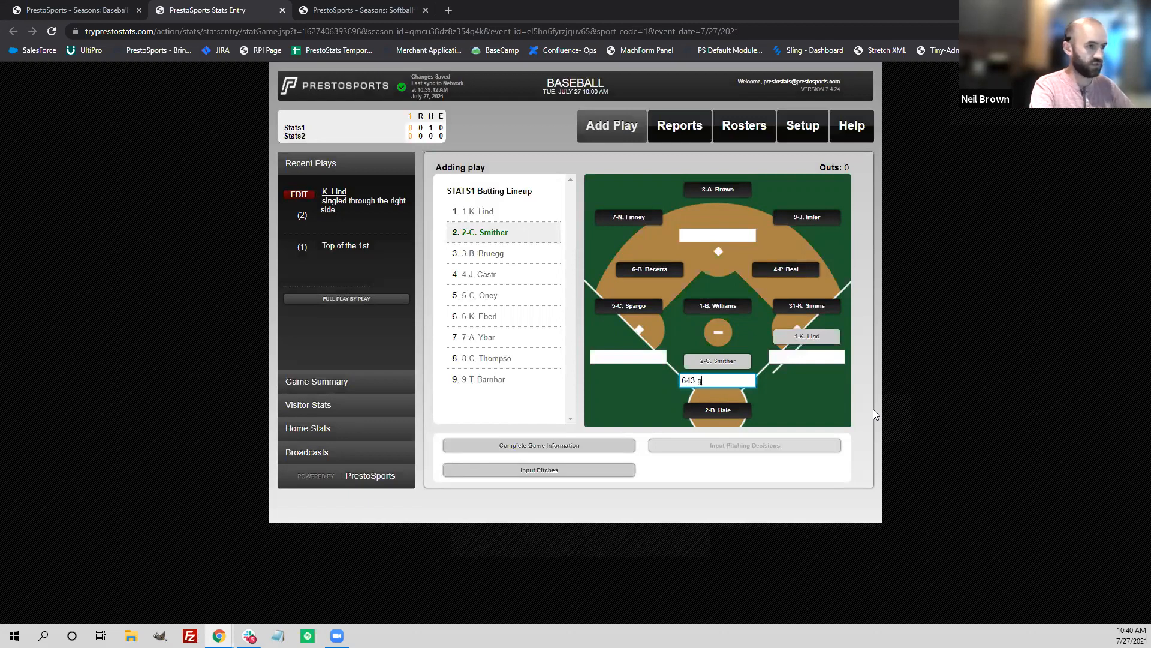
pyautogui.press('Tab')
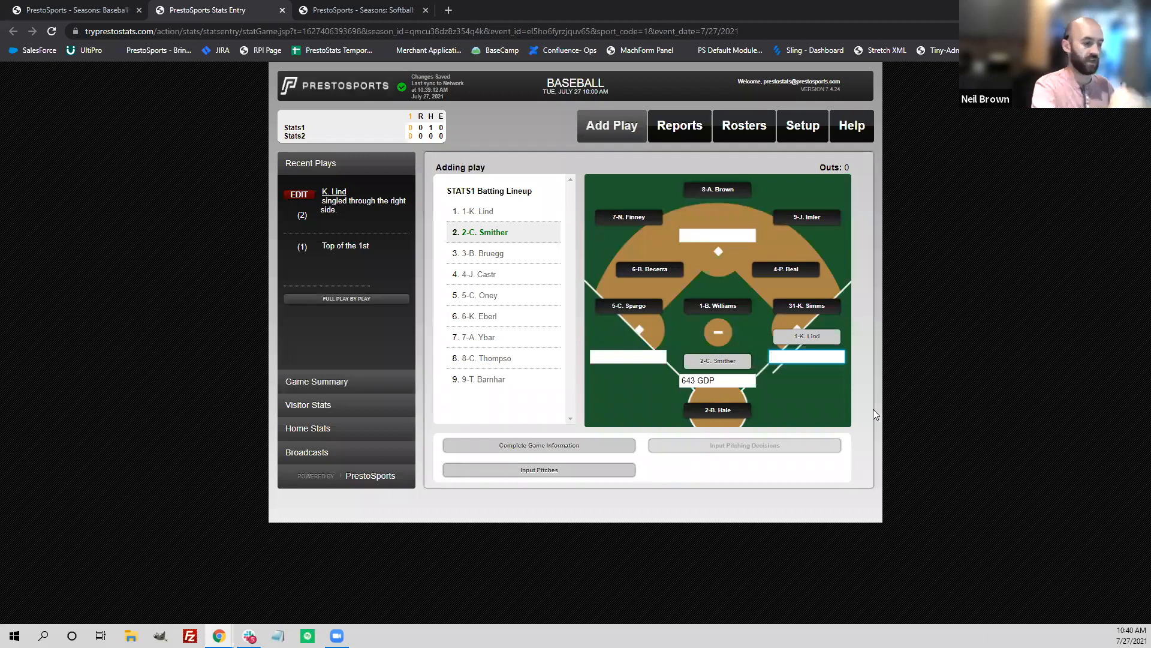
pyautogui.write('x')
pyautogui.press('Return')
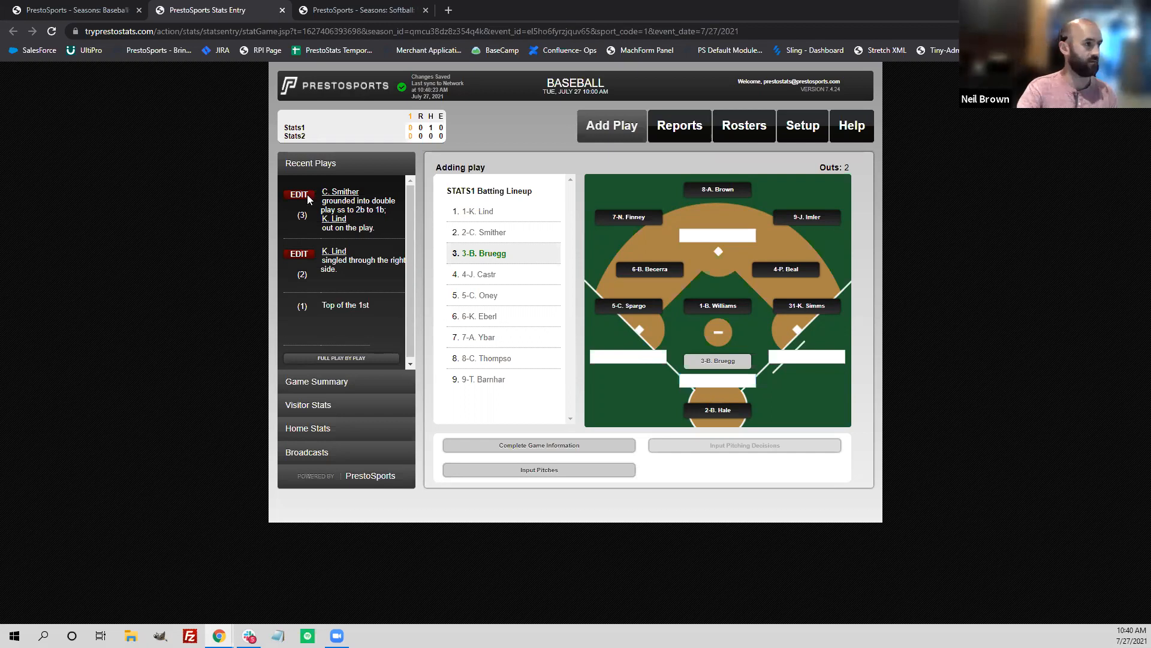
# Edit the double play so its fielding sequence reads 543 GDP, and save the play.
pyautogui.click(307, 195)
pyautogui.click(528, 258)
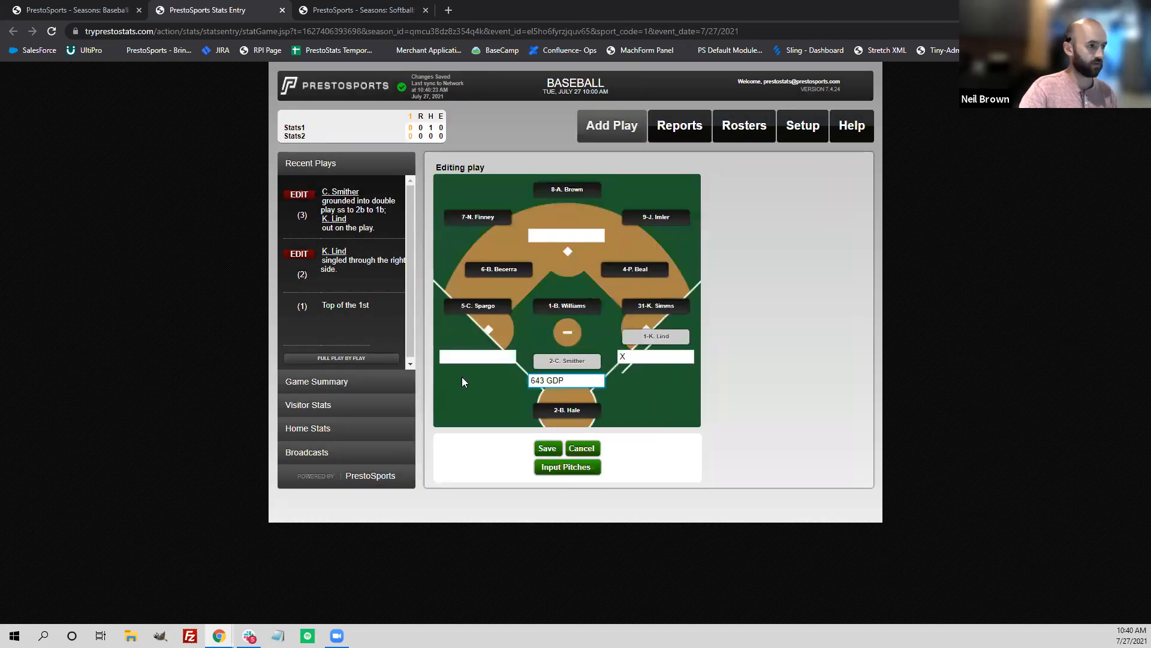
pyautogui.click(536, 382)
pyautogui.press('BackSpace')
pyautogui.write('5')
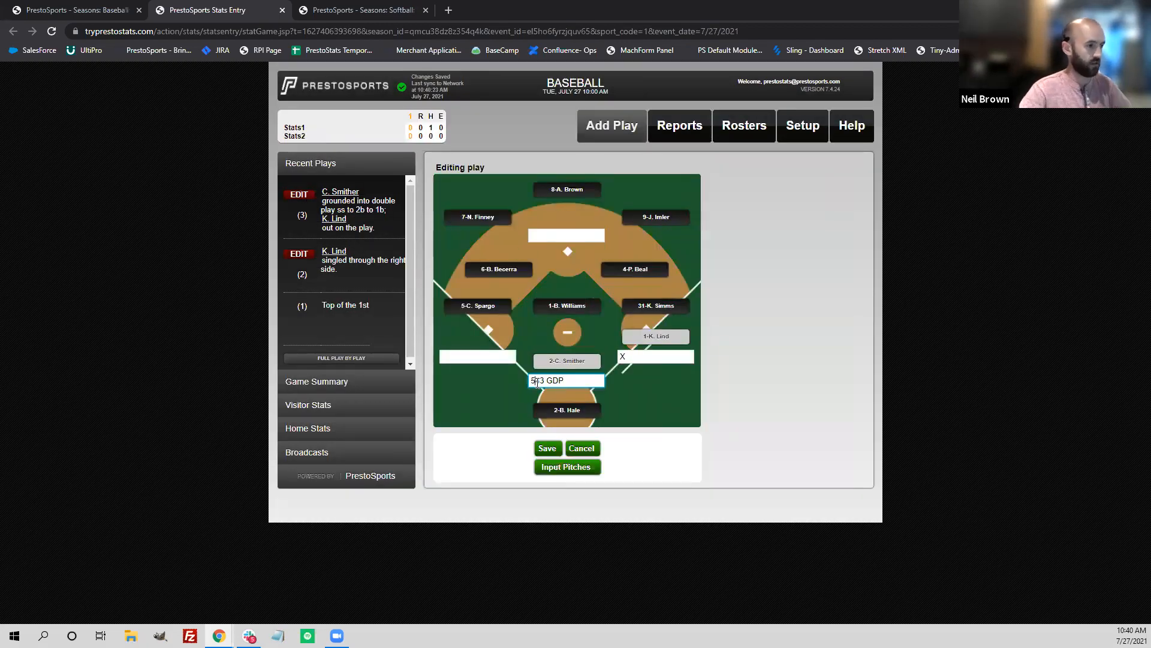
pyautogui.click(548, 450)
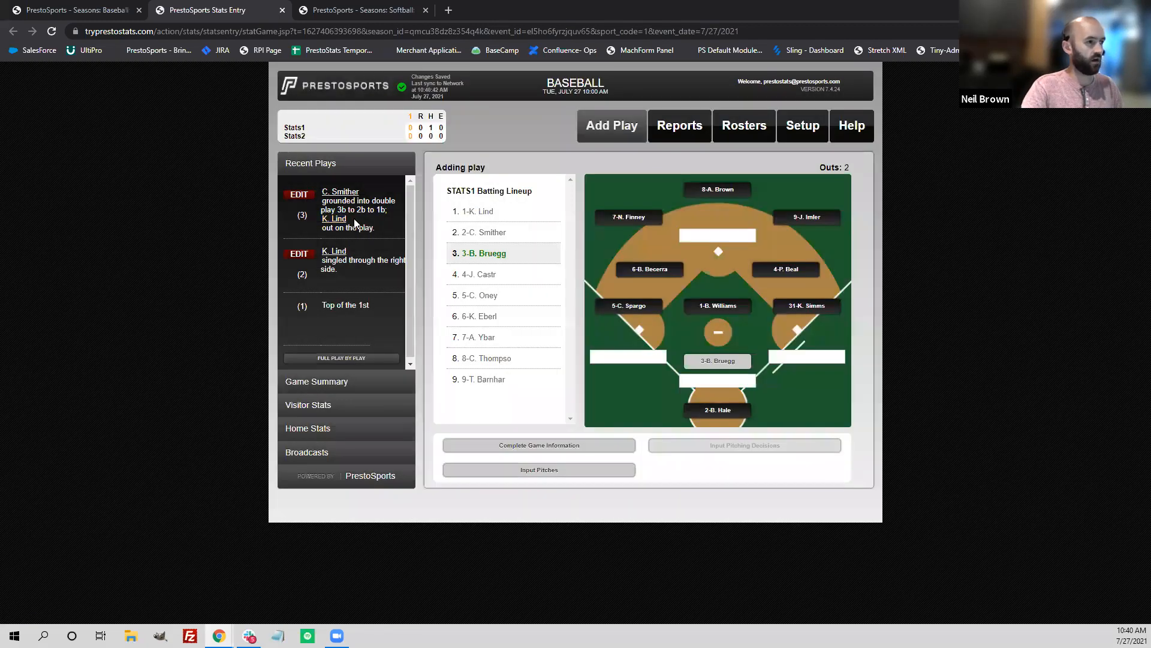
# Record a looking strikeout (kl) for the third Stats1 batter and advance to the bottom of the first.
pyautogui.click(721, 382)
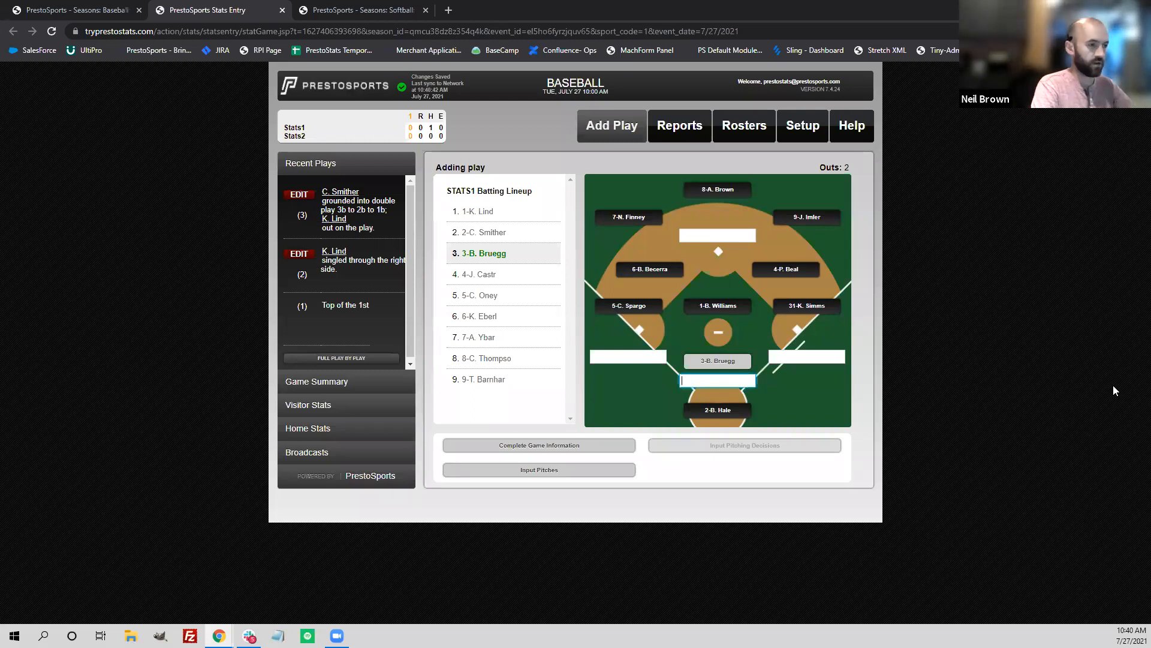
pyautogui.write('k')
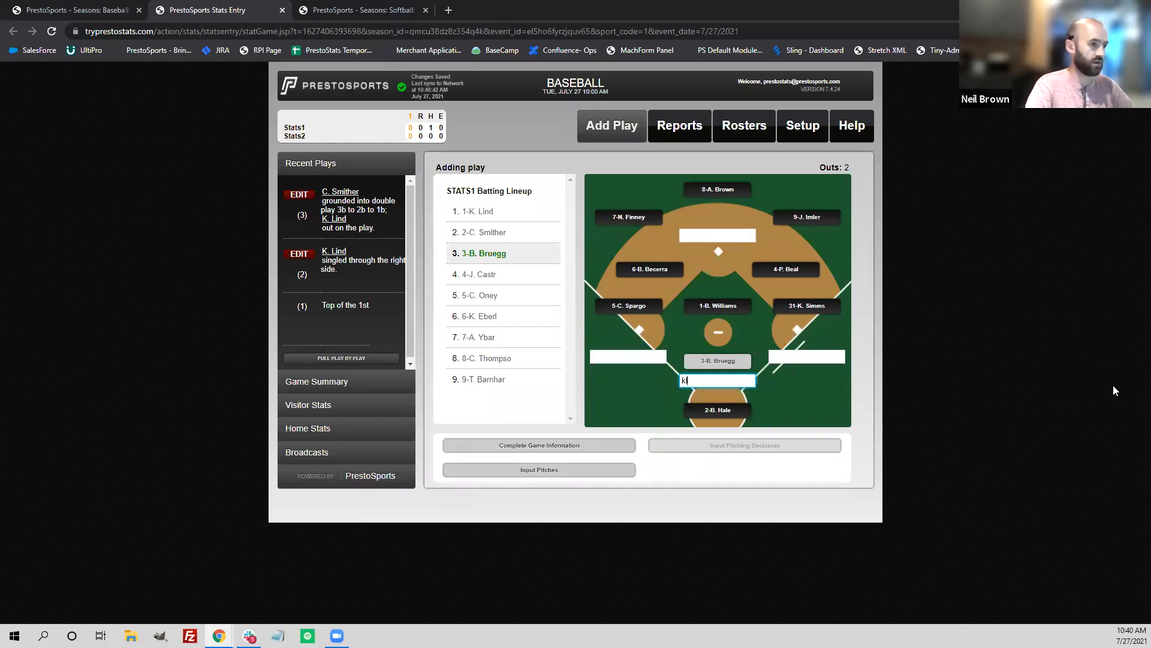
pyautogui.write('l')
pyautogui.press('Return')
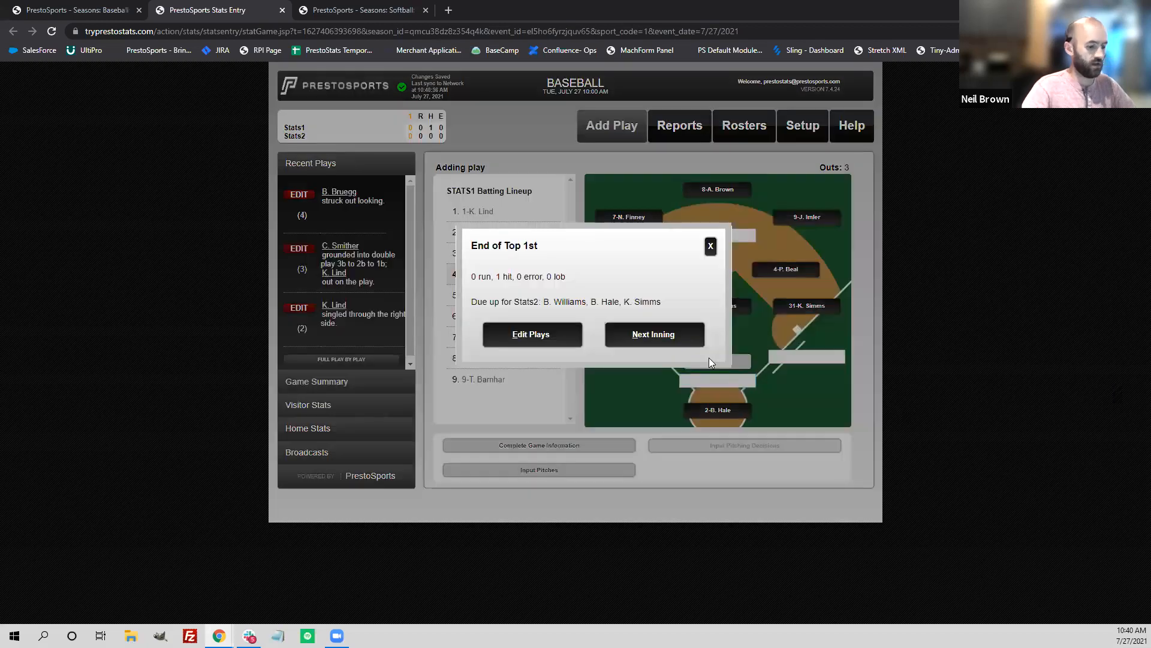
pyautogui.press('n')
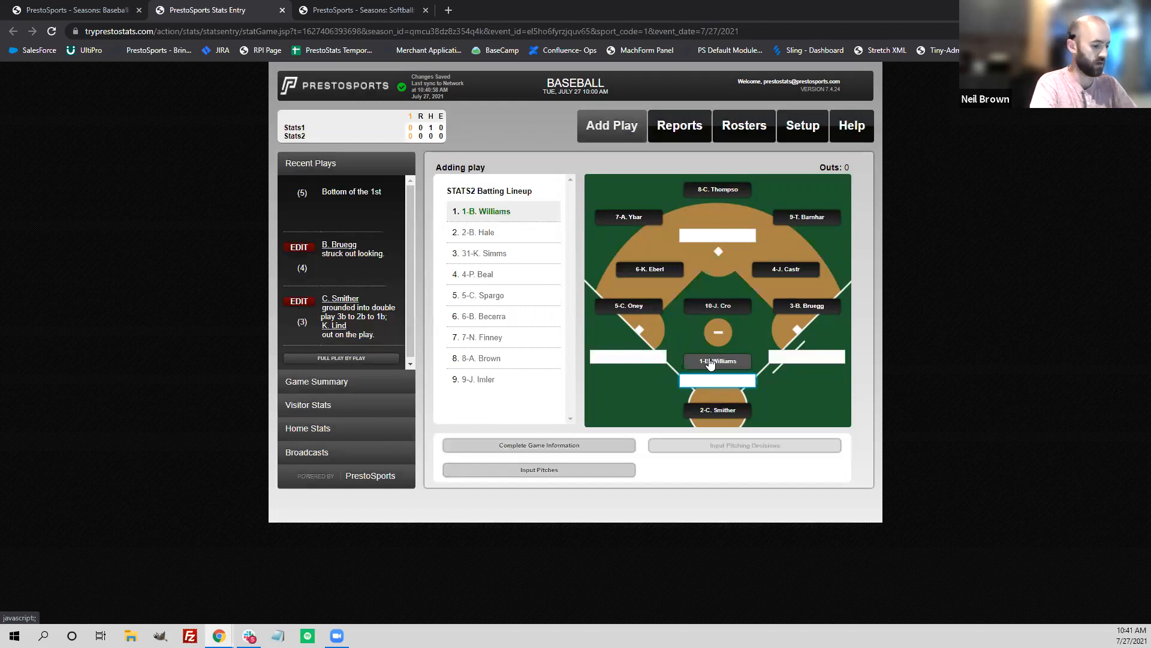
# Record a double to right center (2b rc) for the Stats2 leadoff batter and that runner's caught stealing at third (35 cs).
pyautogui.write('2b rc')
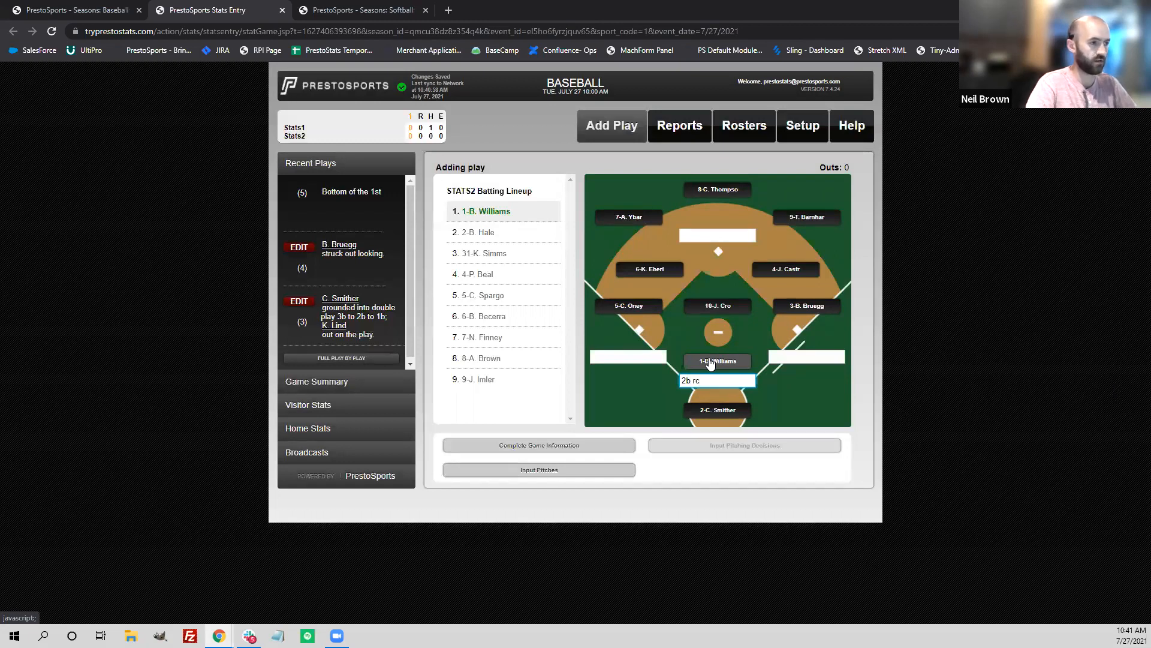
pyautogui.press('Return')
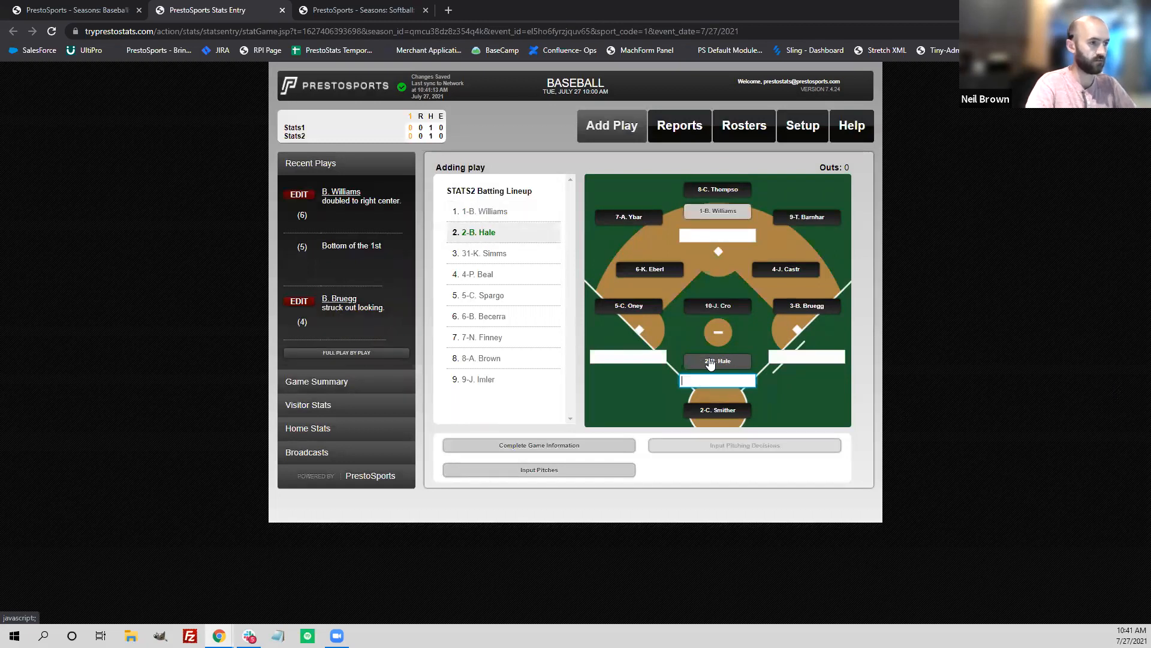
pyautogui.click(714, 239)
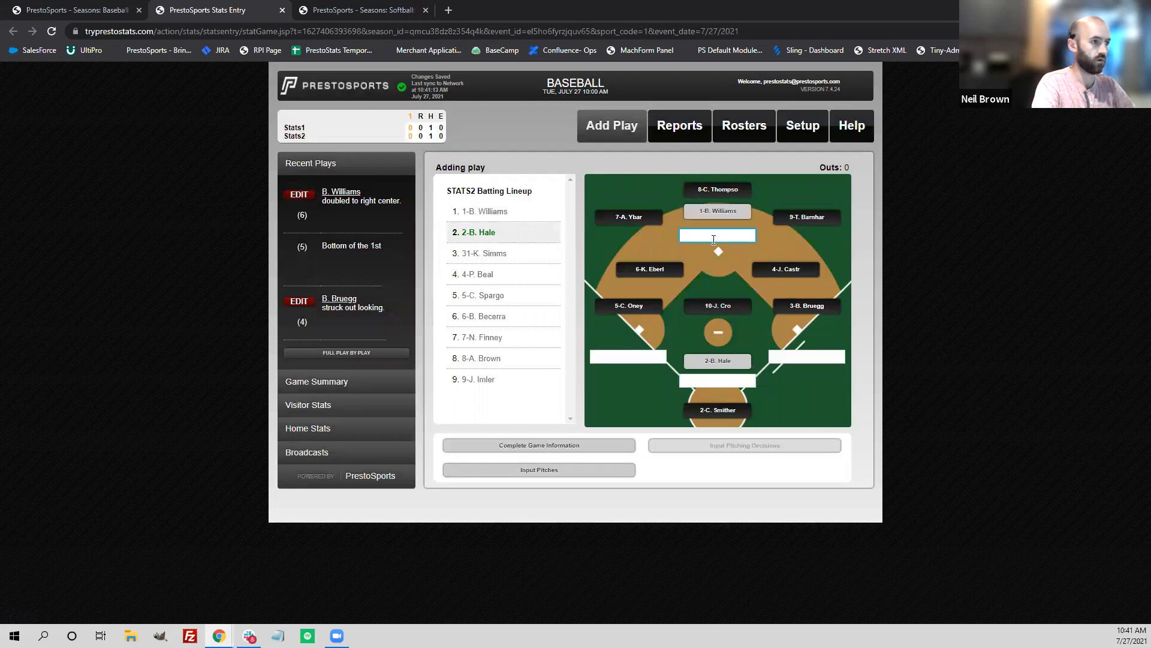
pyautogui.write('35 cs')
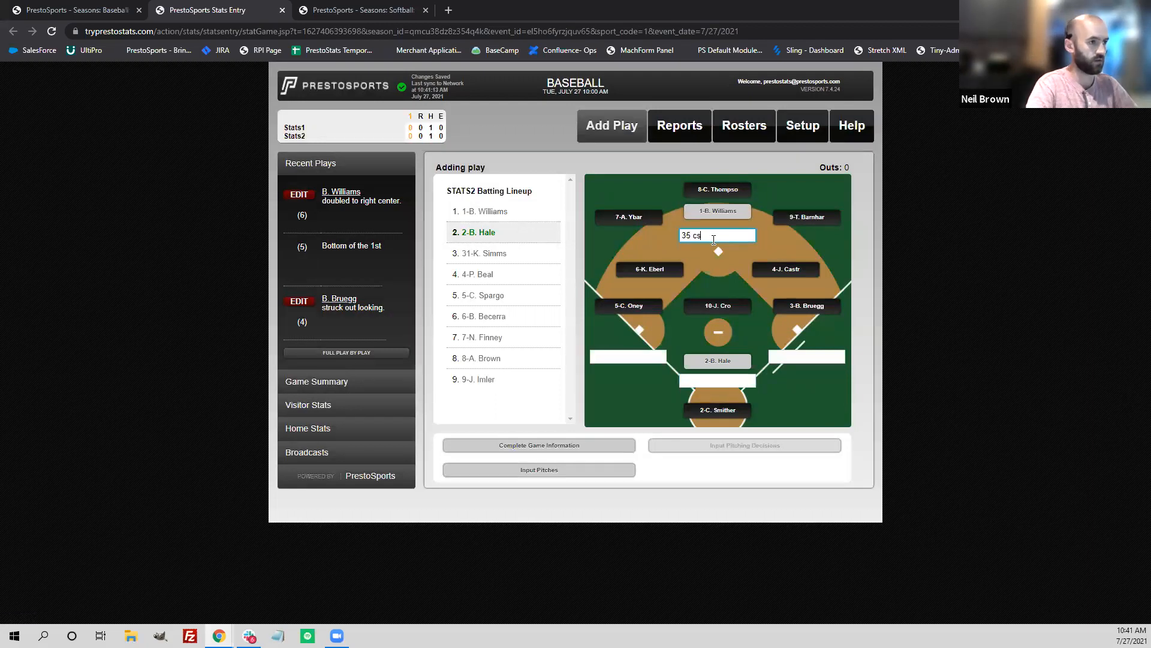
pyautogui.press('Return')
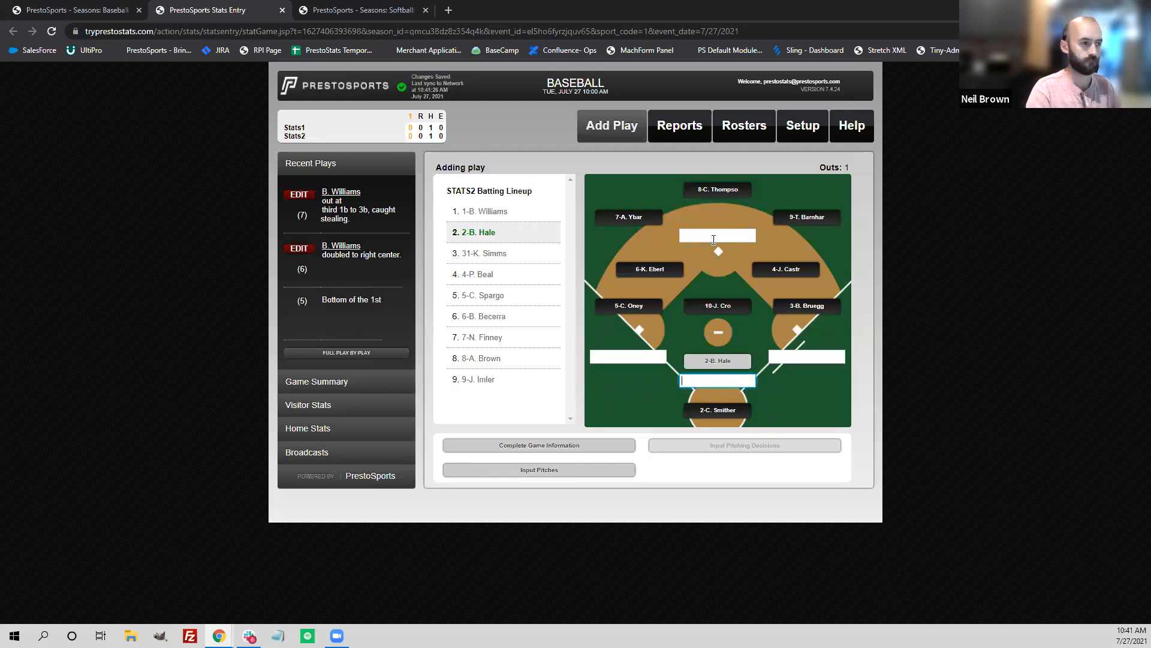
# Record a flyout to right field (f9) for the second Stats2 batter and look over the help instructions and links.
pyautogui.write('f9')
pyautogui.press('Return')
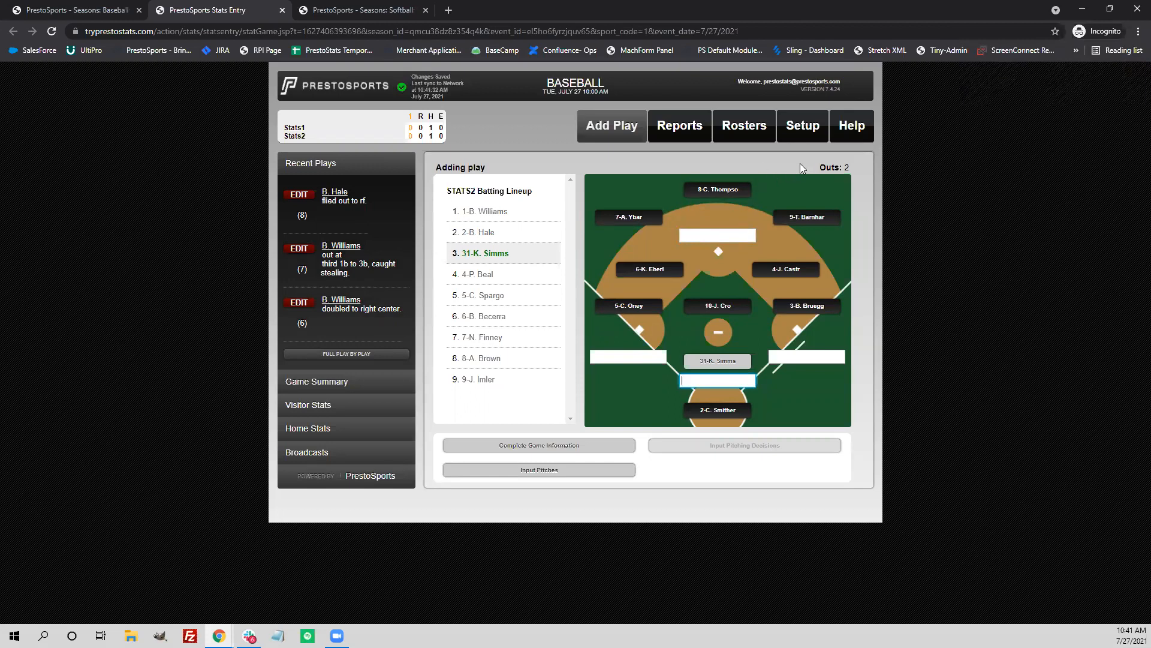
pyautogui.click(843, 128)
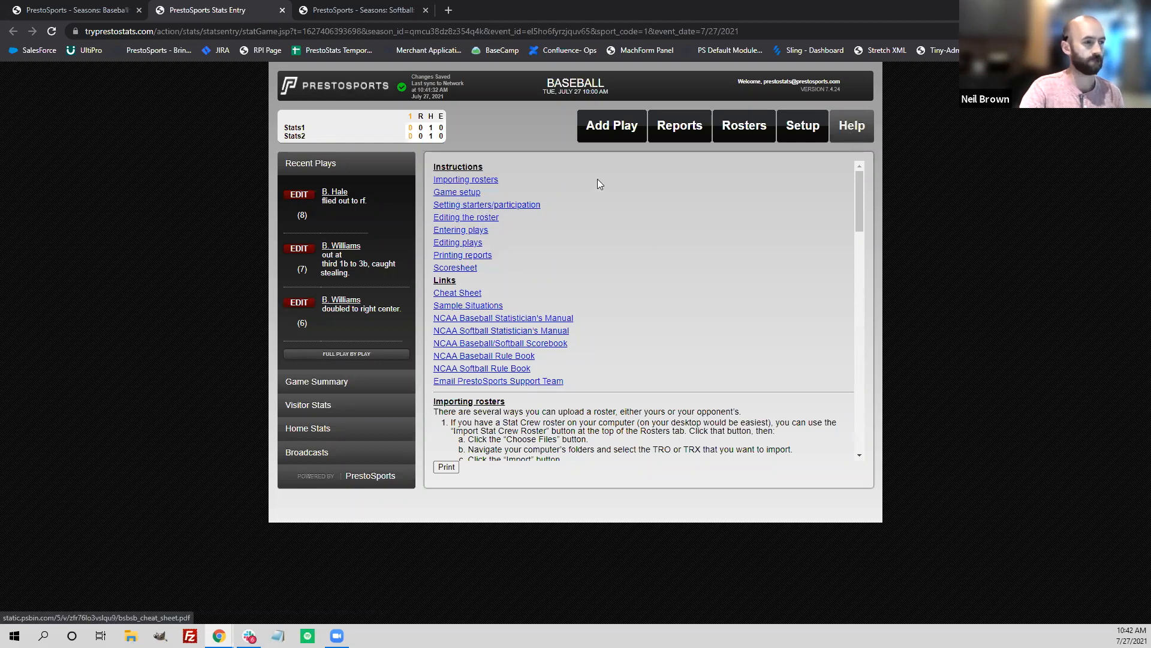
pyautogui.click(604, 128)
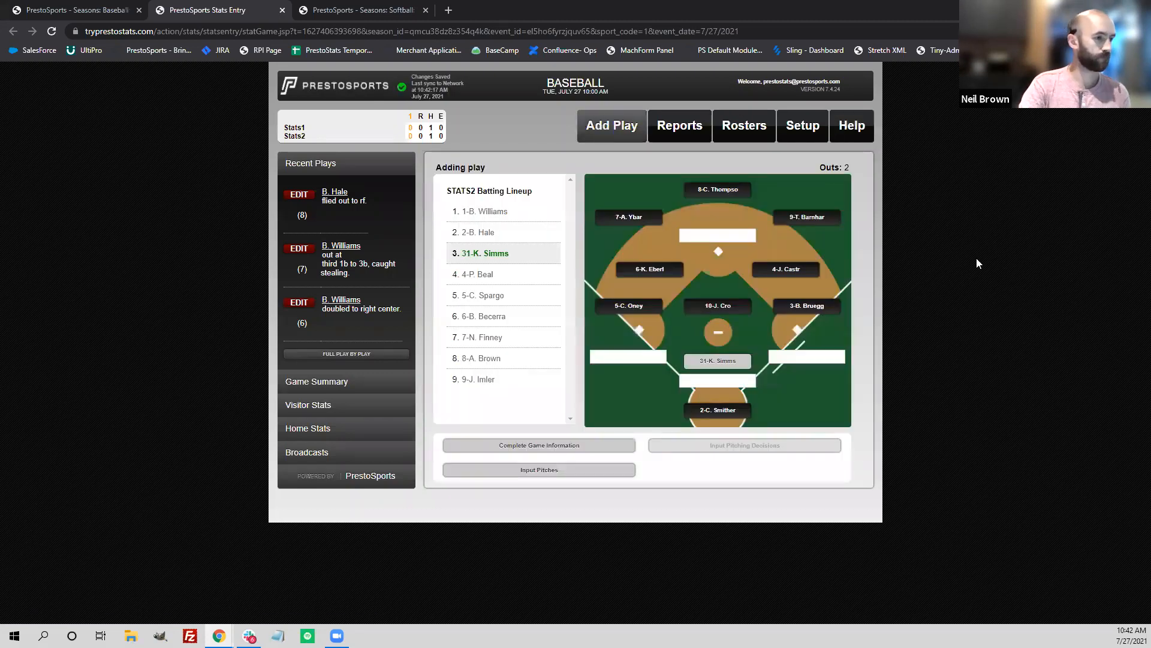
# Record the third Stats2 batter's home run to left center with the play code hr lc.
pyautogui.click(720, 379)
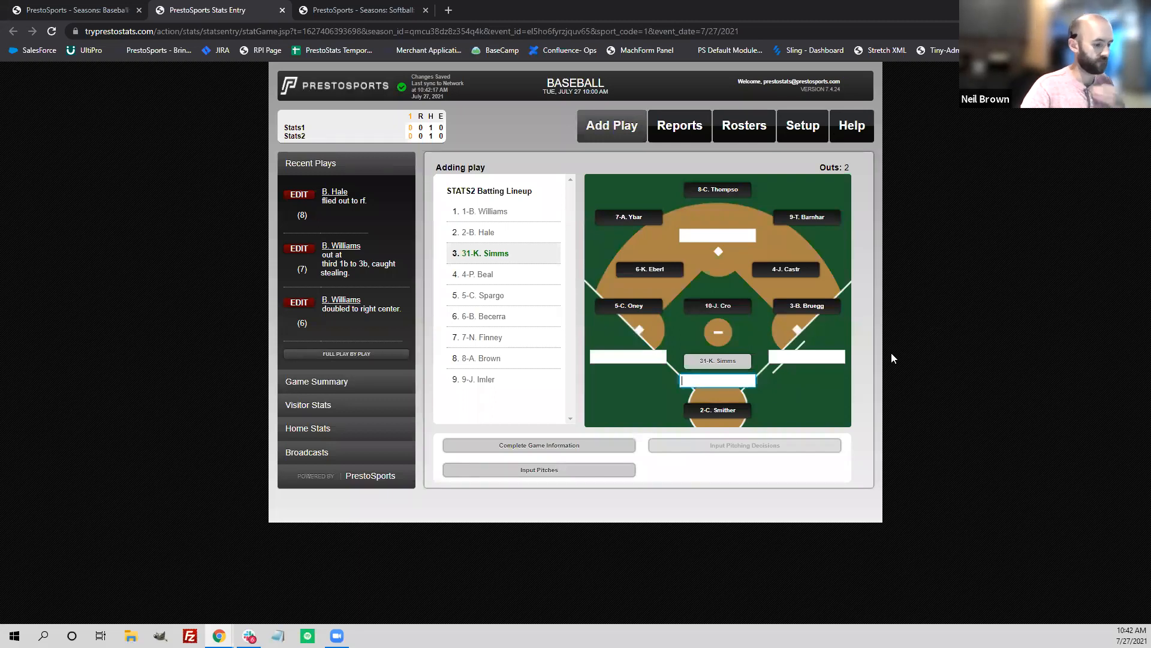
pyautogui.write('hr lc')
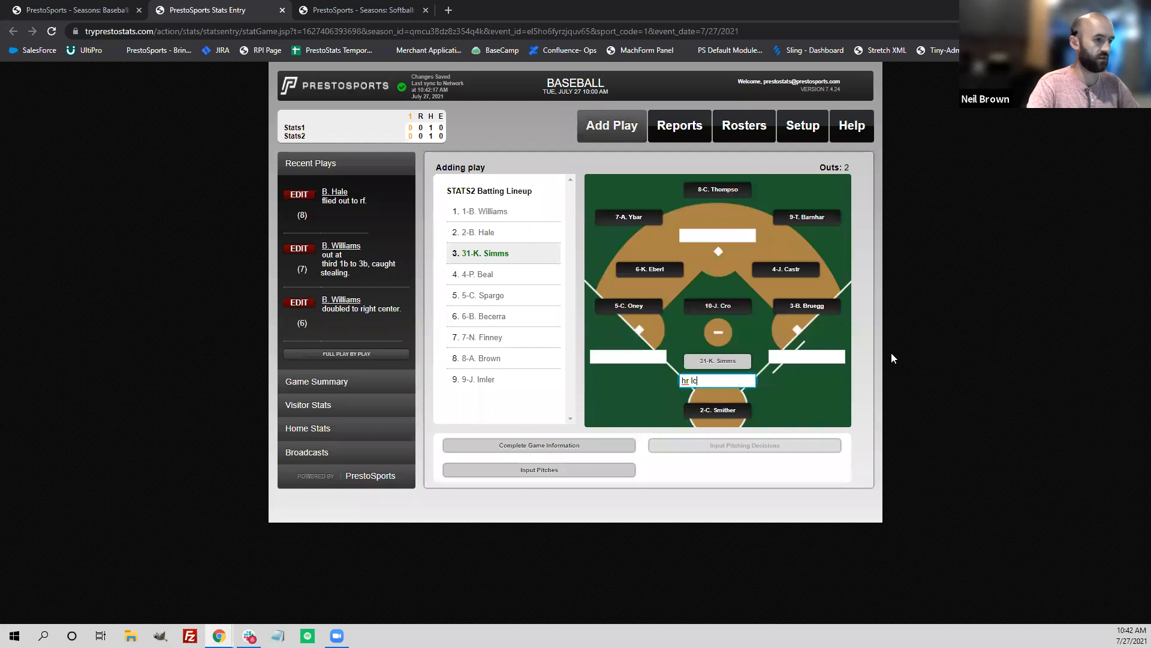
pyautogui.press('Return')
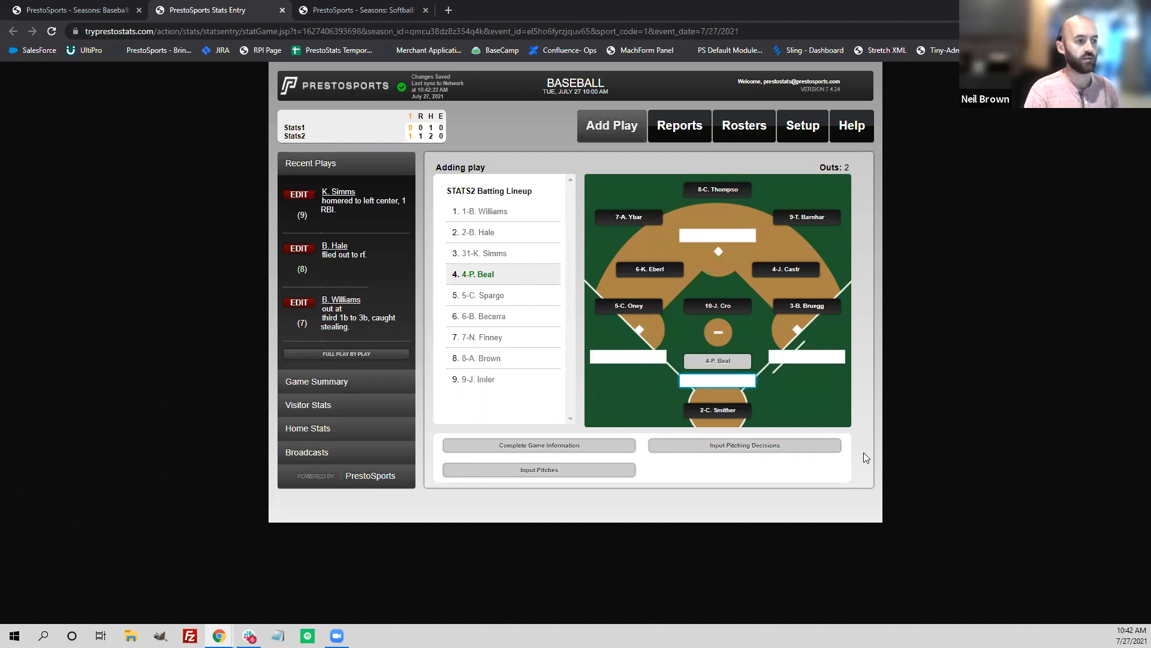
# Look over the game setup and record a single through the left side (1b ls) for the fourth Stats2 batter.
pyautogui.click(803, 127)
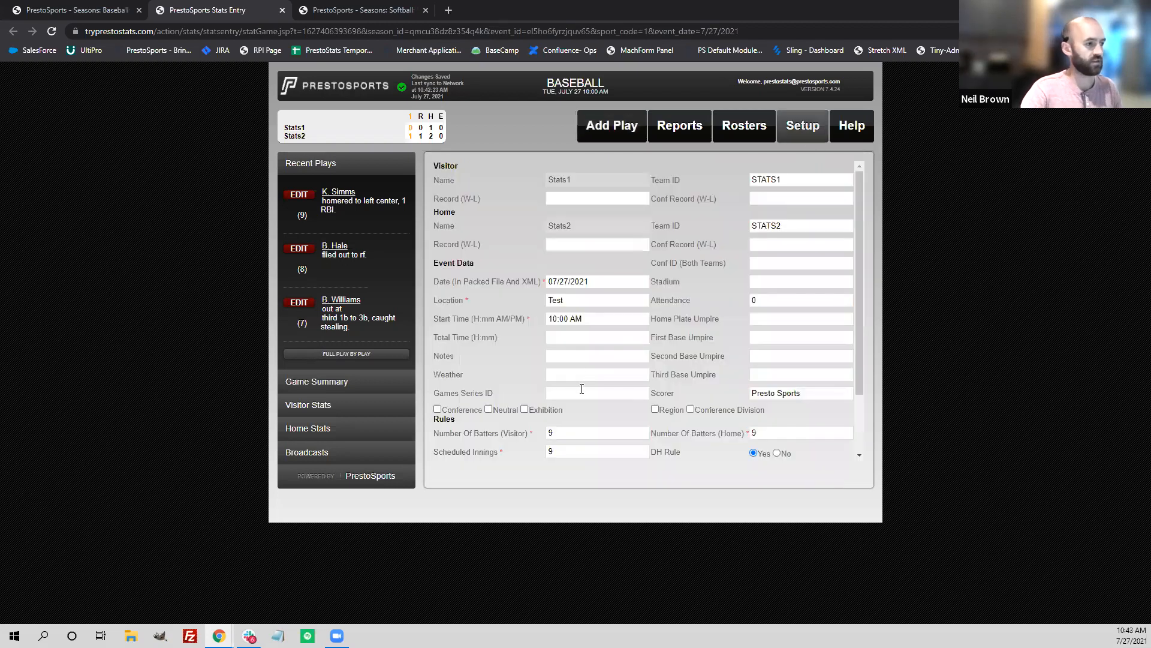
pyautogui.click(611, 142)
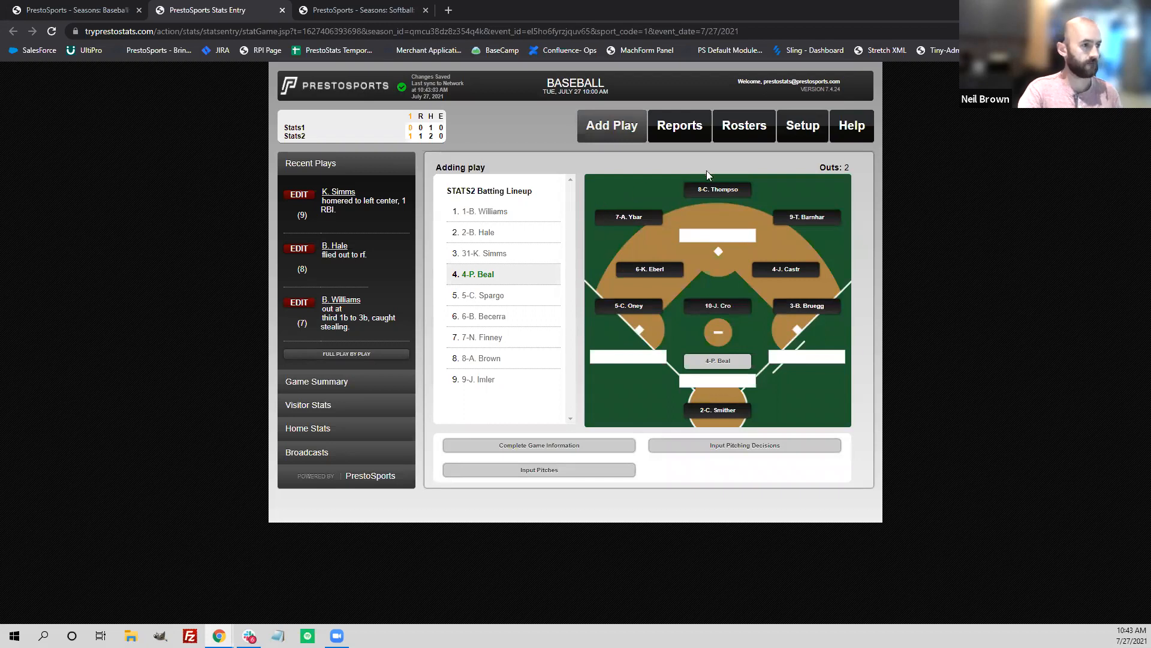
pyautogui.click(731, 382)
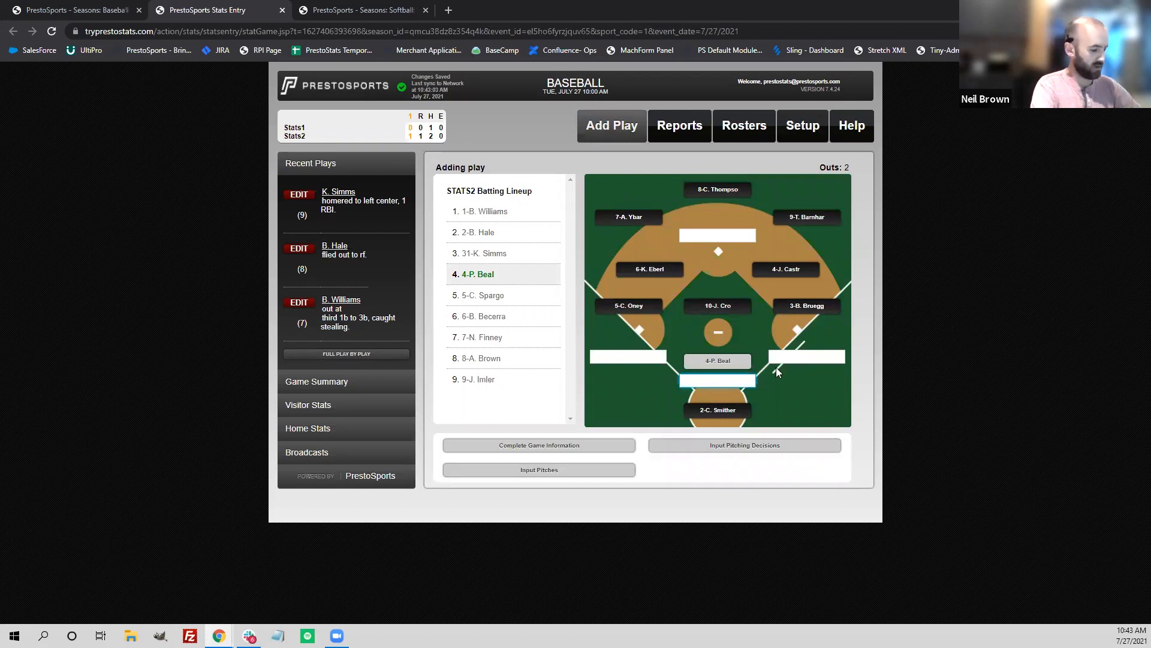
pyautogui.write('1b ls')
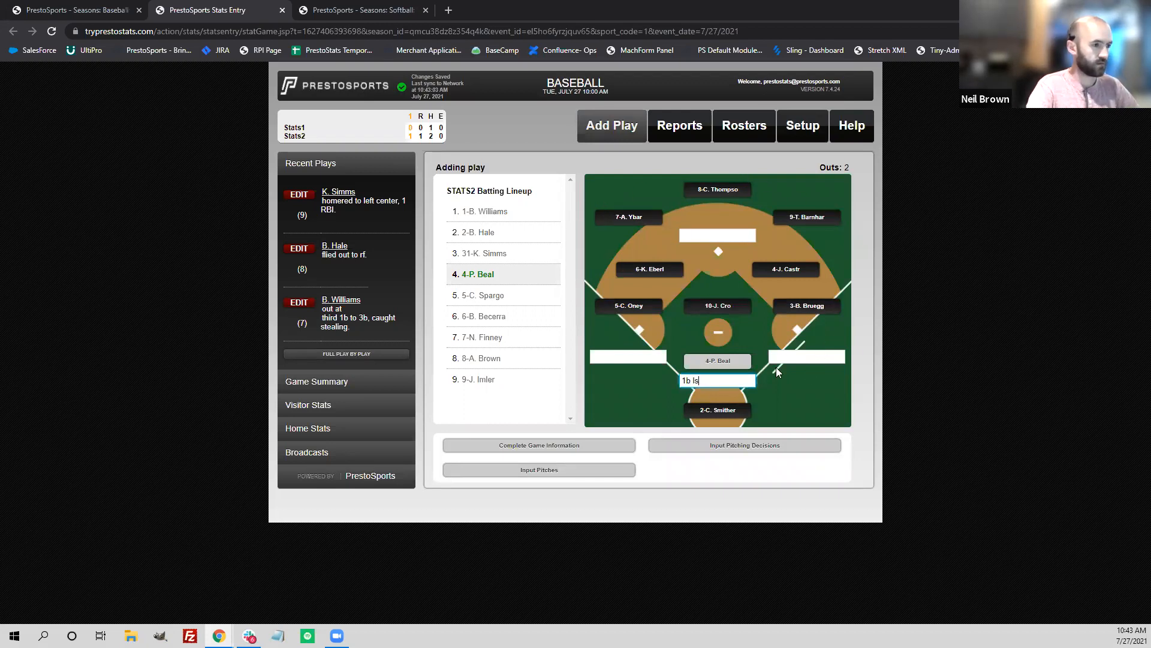
pyautogui.press('Return')
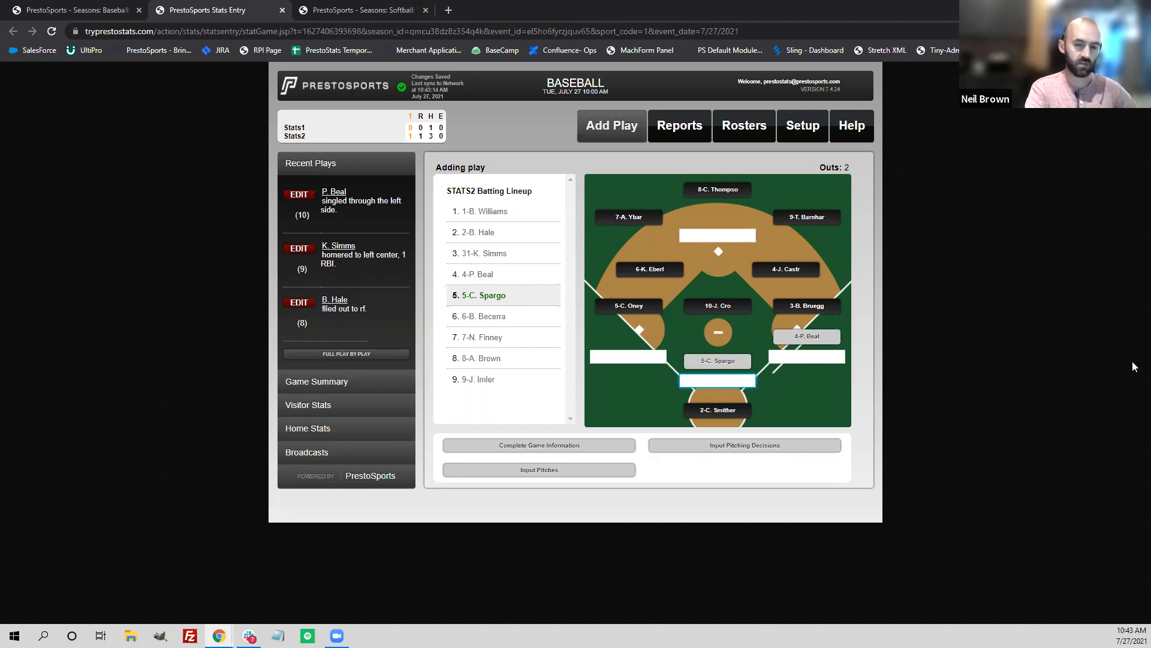
# Try to record a 6-4-3 double play (gdp 643) for the fifth Stats2 batter and clear the entry.
pyautogui.write('gdp 643')
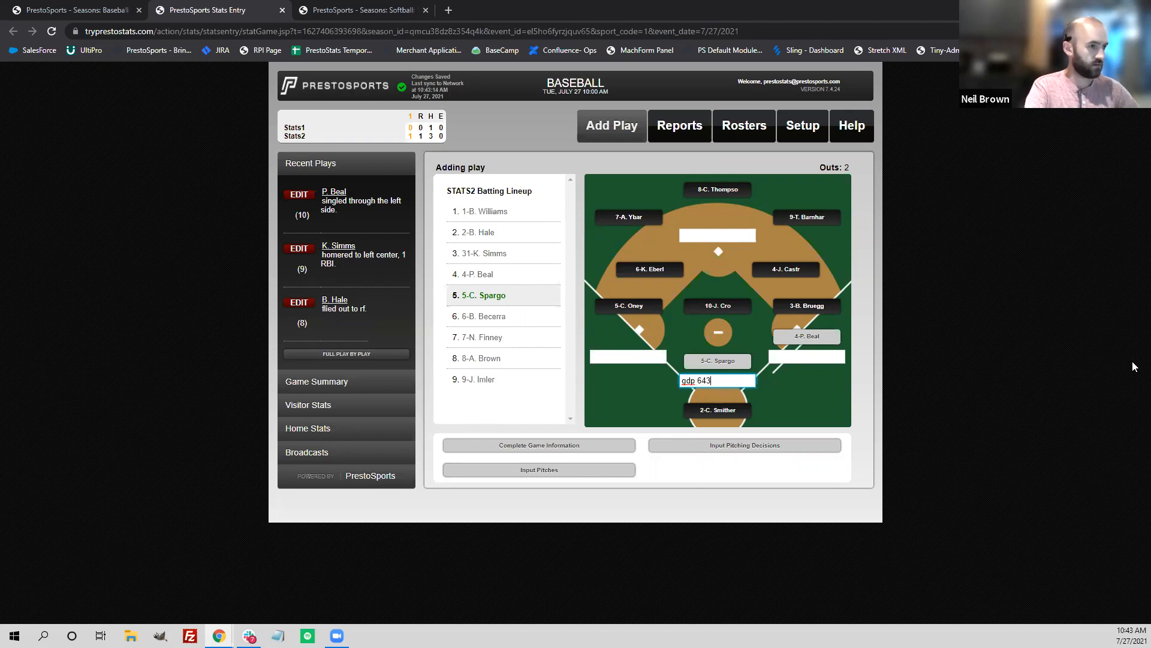
pyautogui.press('Return')
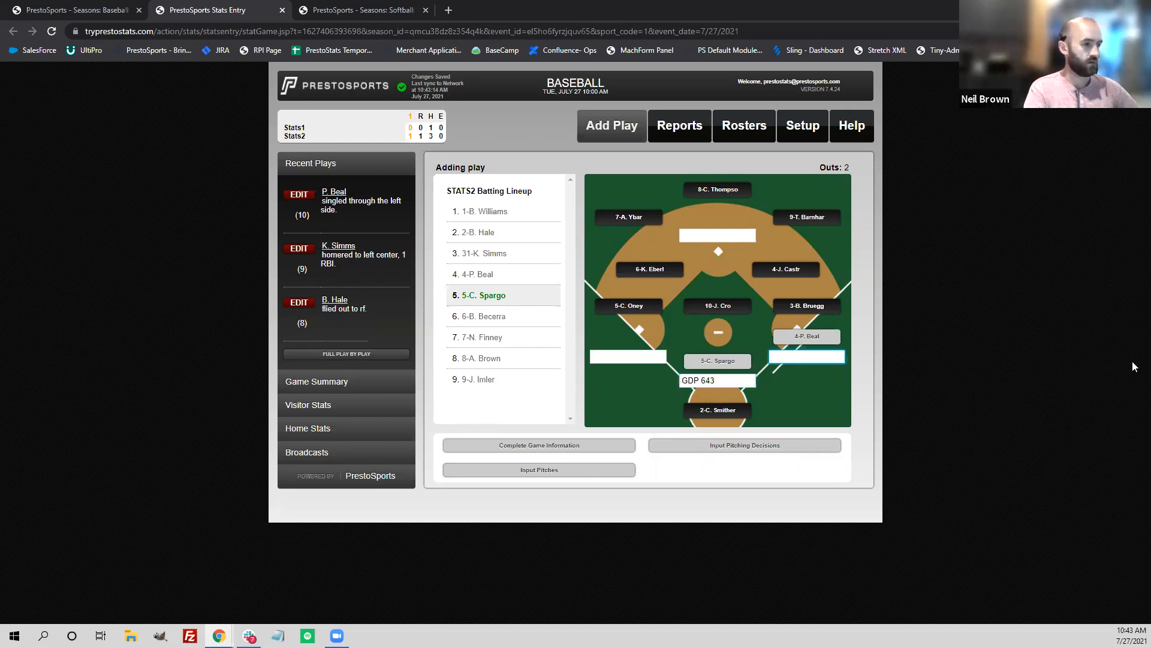
pyautogui.press('Return')
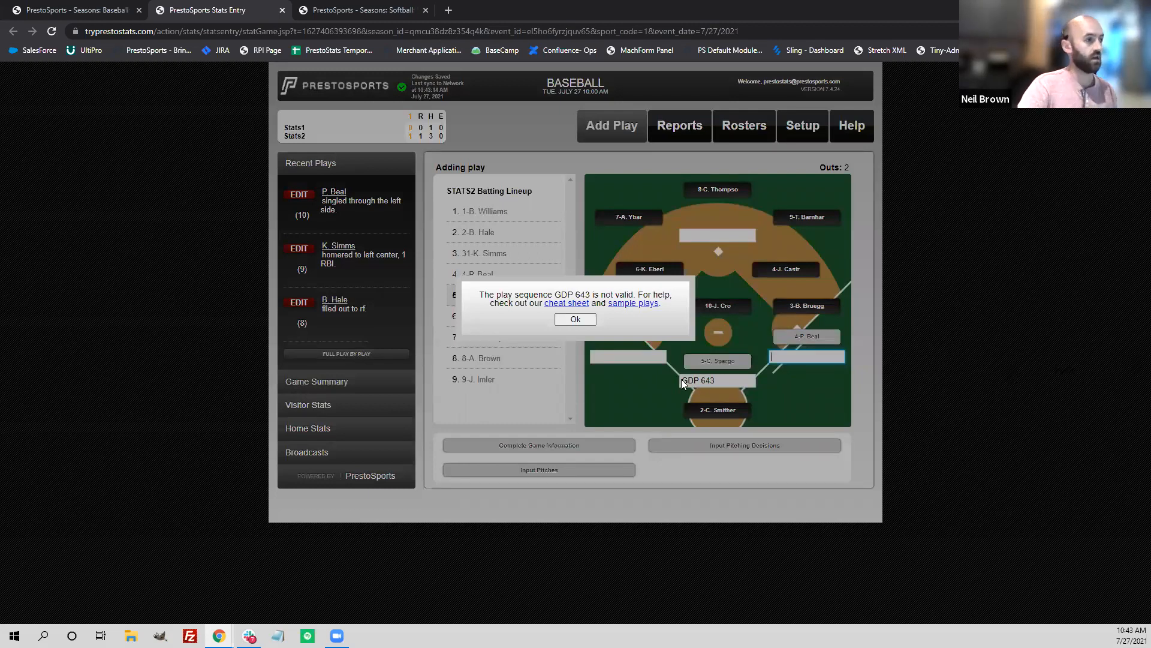
pyautogui.click(579, 319)
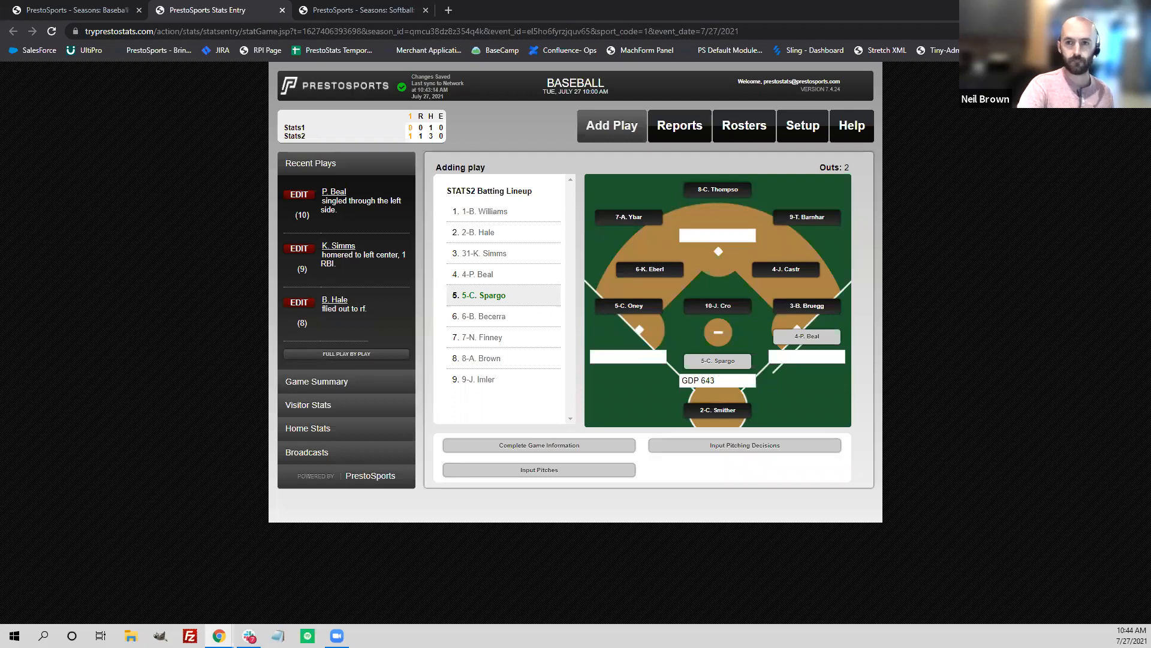
pyautogui.tripleClick(698, 378)
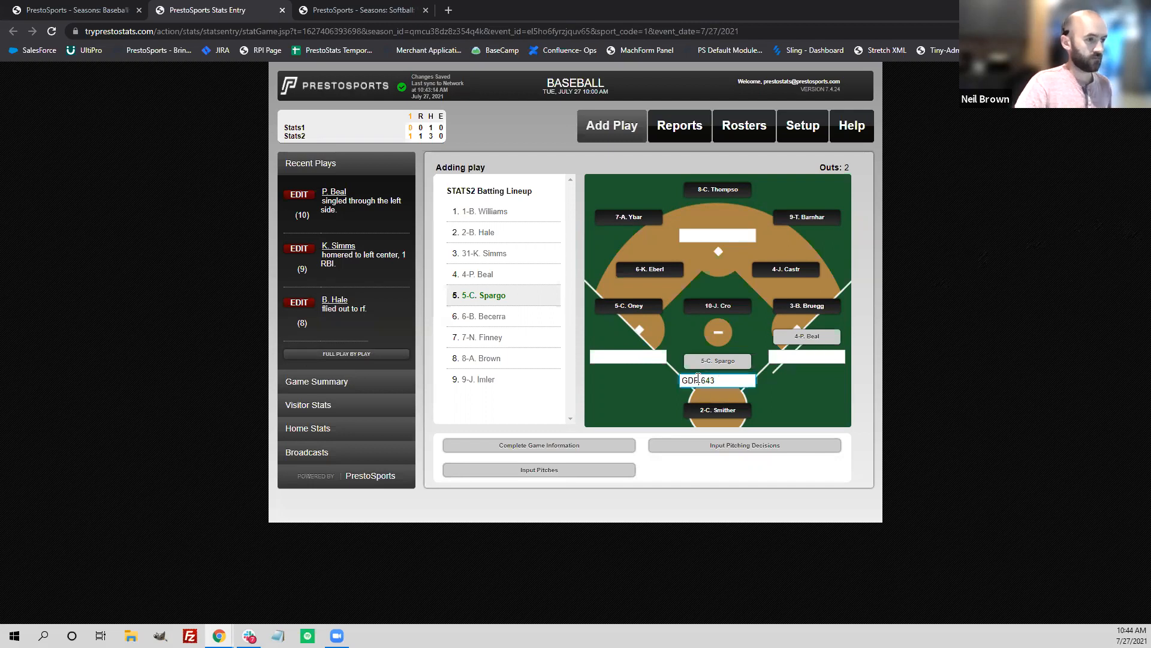
pyautogui.press('BackSpace')
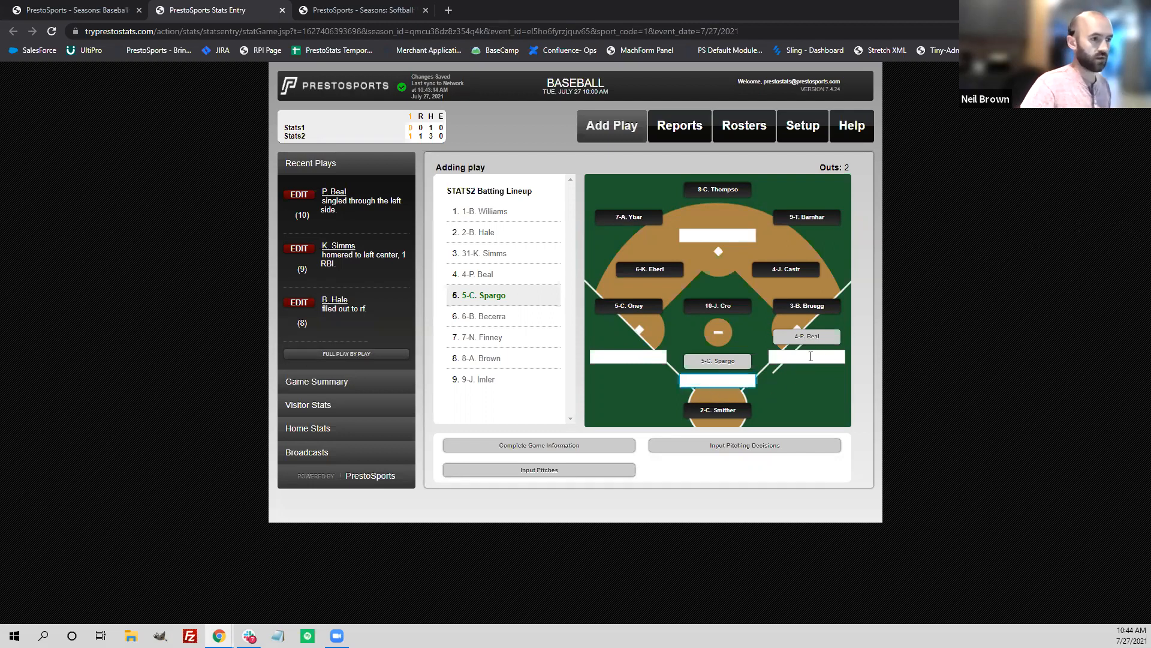
# Record the Stats2 runner on first as out at second, unassisted by the second baseman on interference (4u int).
pyautogui.click(811, 357)
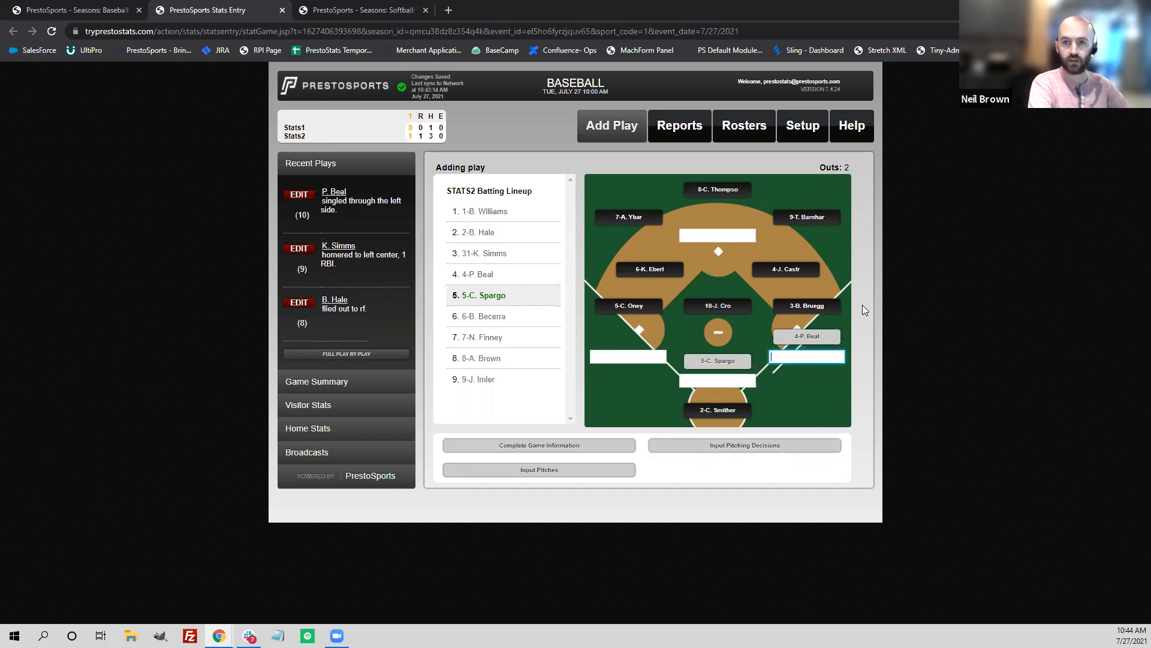
pyautogui.write('4u')
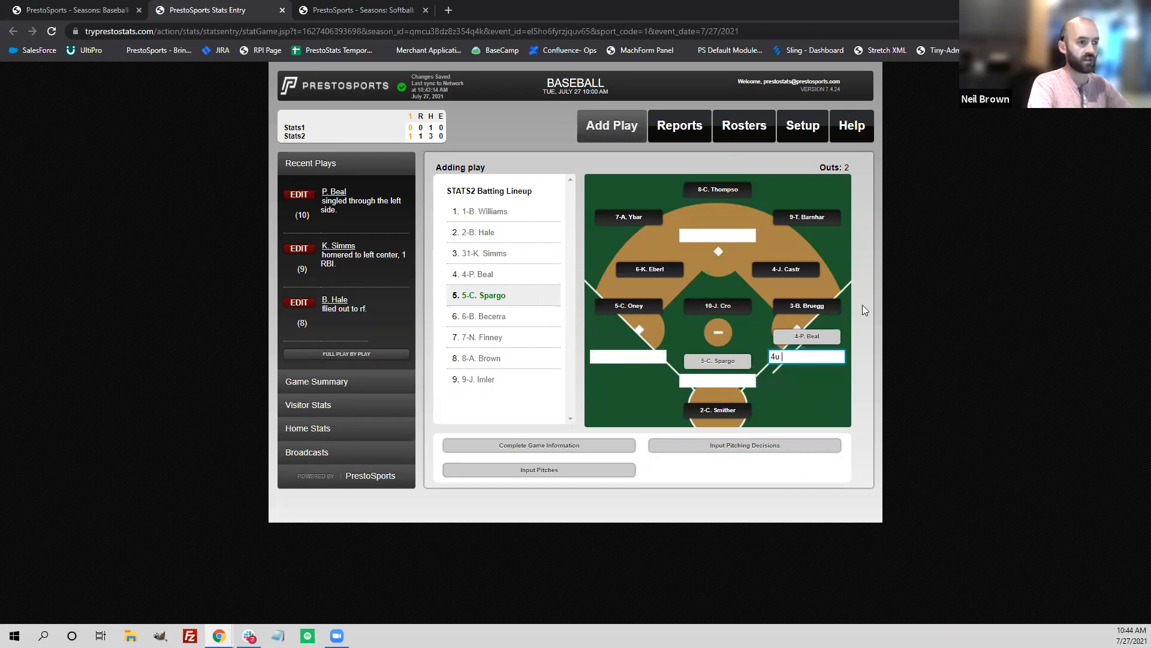
pyautogui.write('int')
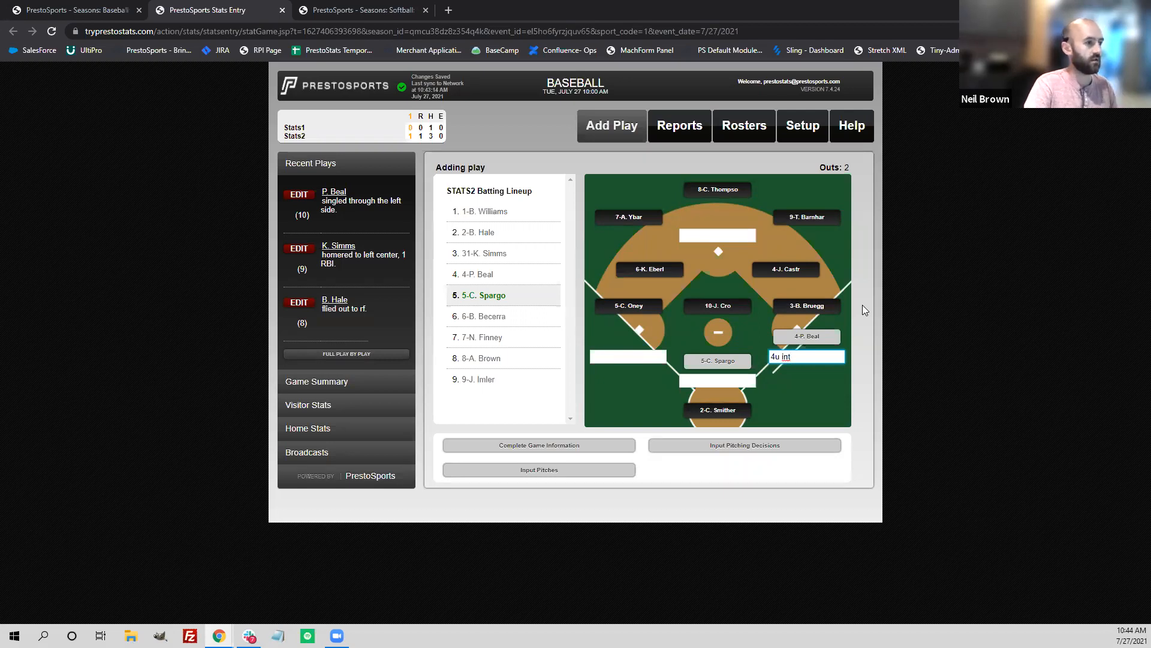
pyautogui.press('Return')
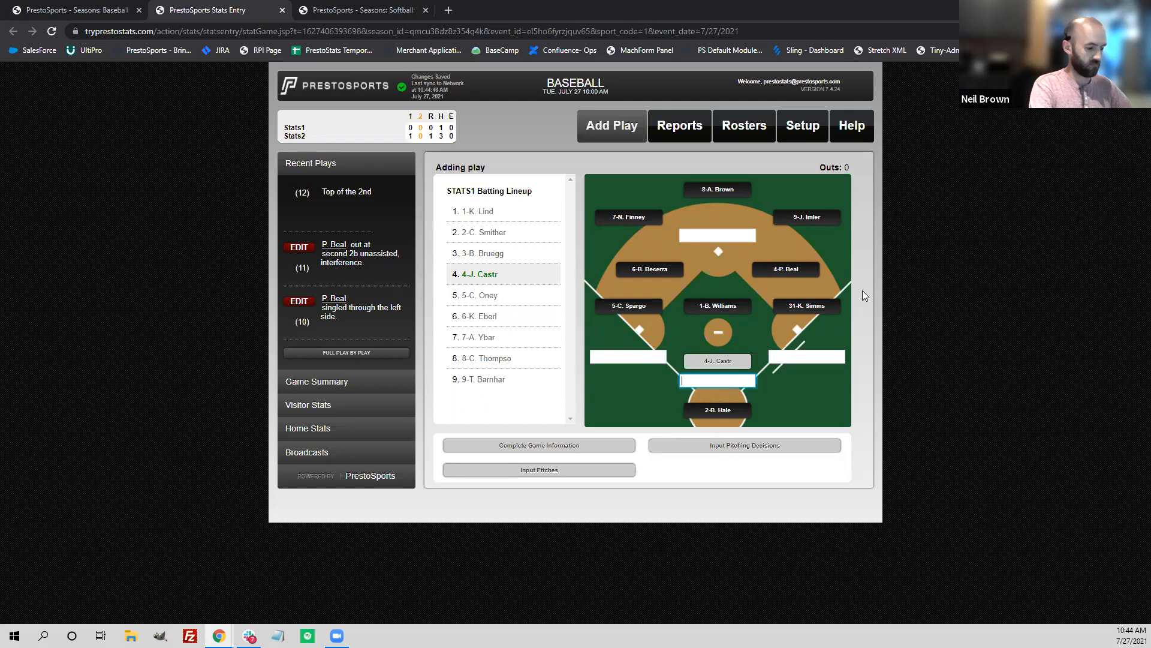
# Record a double down the right field line (2b rl) for the fourth Stats1 batter and a hit by pitch (hp) for the fifth.
pyautogui.write('2b rl')
pyautogui.press('Return')
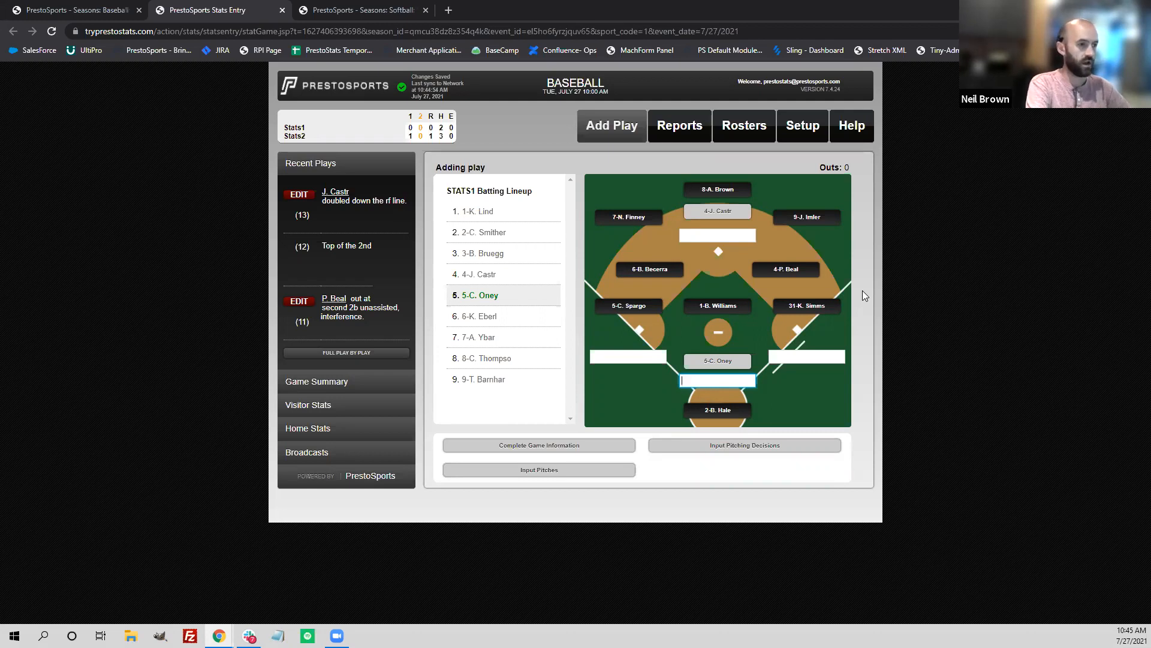
pyautogui.write('hp')
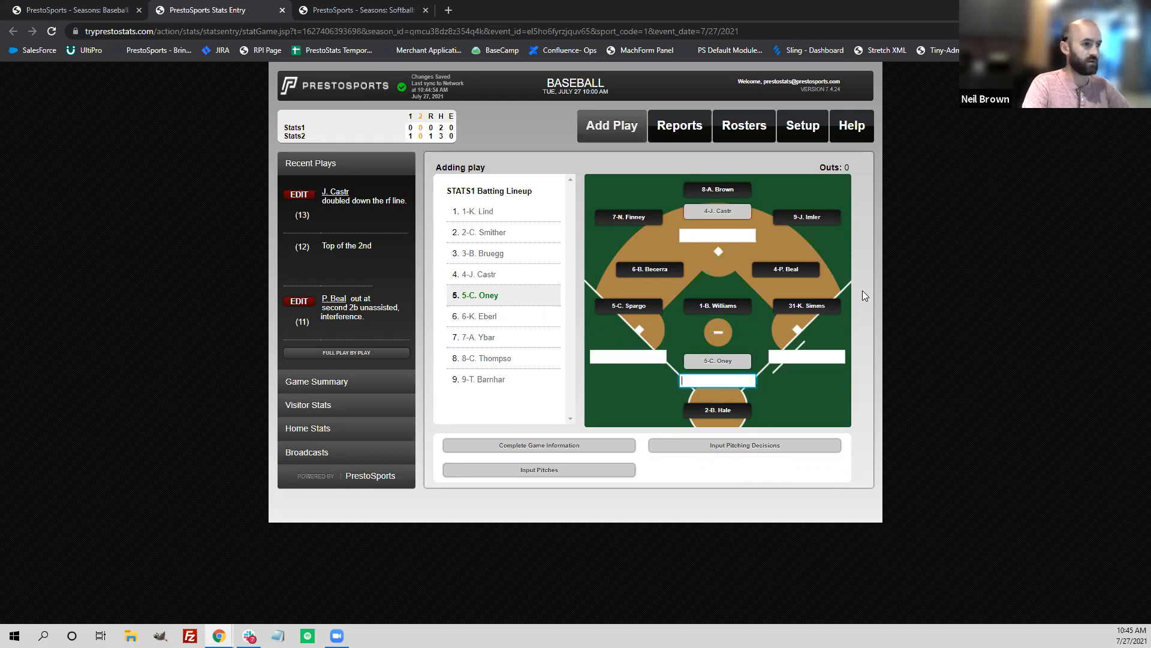
pyautogui.press('Return')
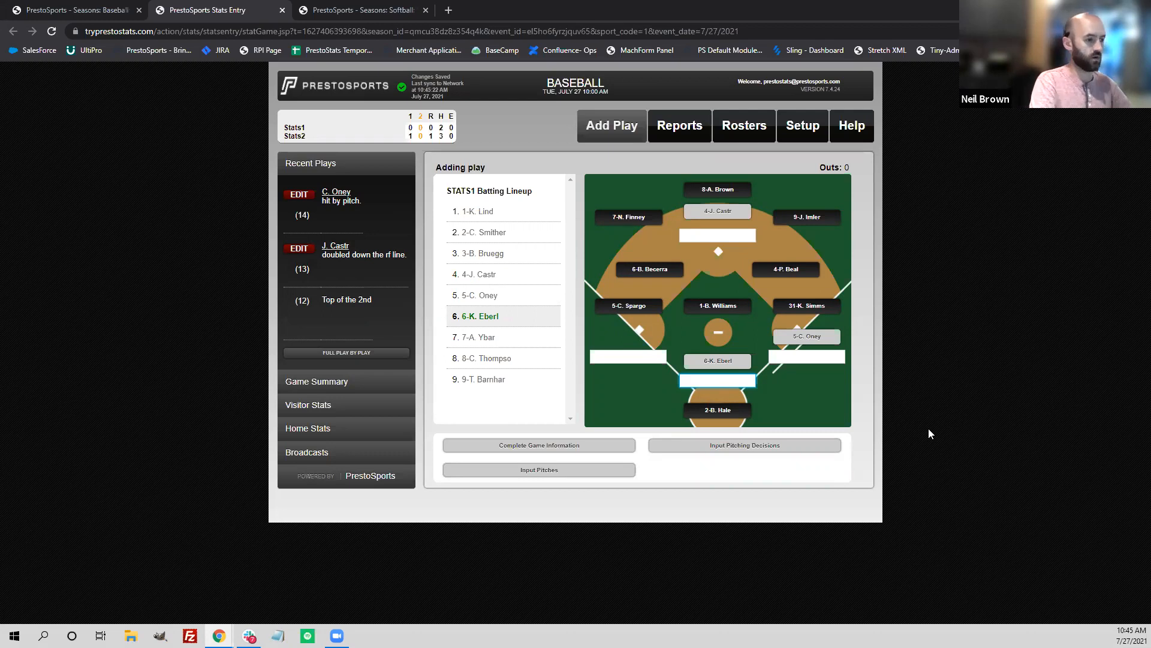
# Record a first baseman's fielding error (e3f) for the sixth Stats1 batter, advancing the runners on first and second one base each (+).
pyautogui.write('e3f')
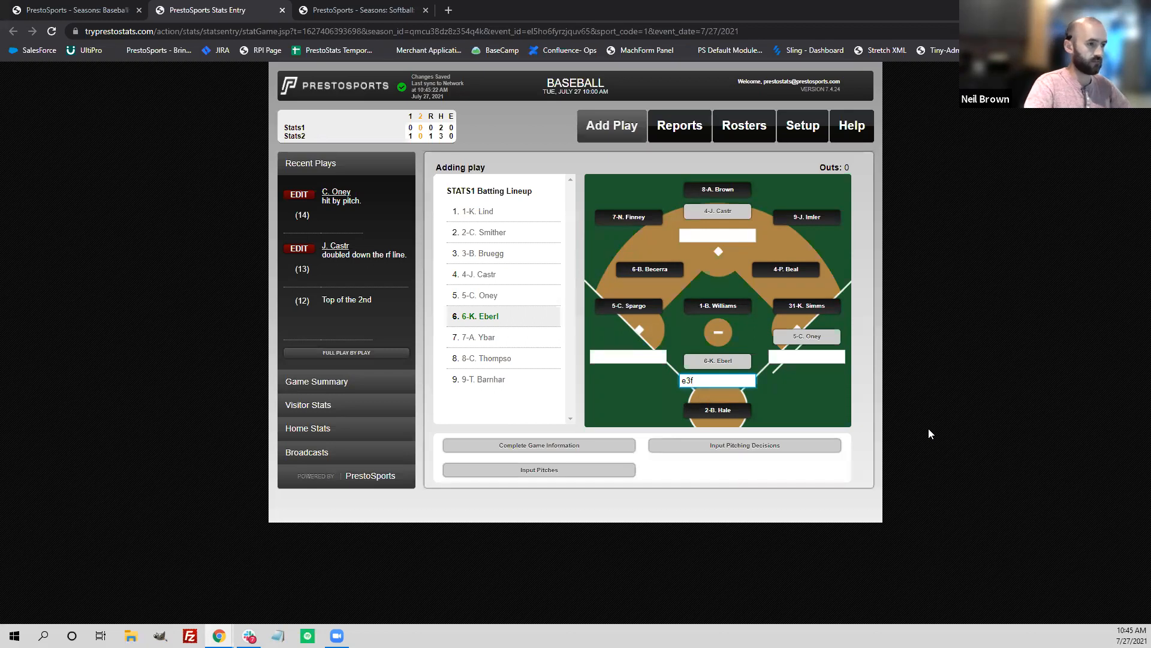
pyautogui.press('Tab')
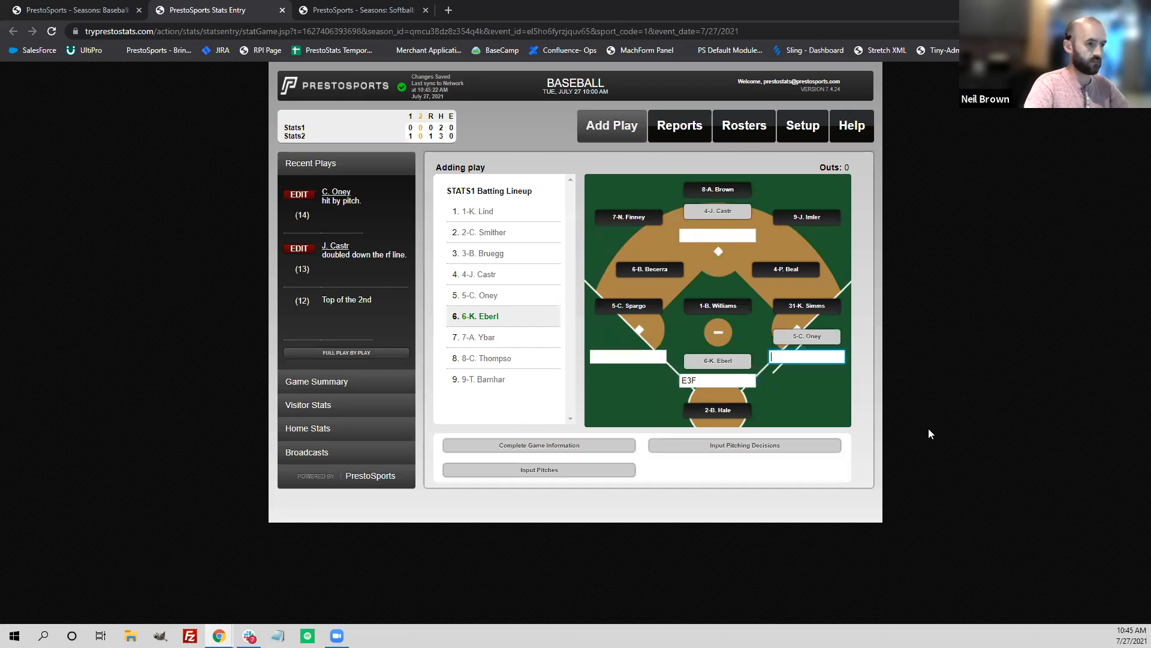
pyautogui.write('+')
pyautogui.press('Tab')
pyautogui.write('+')
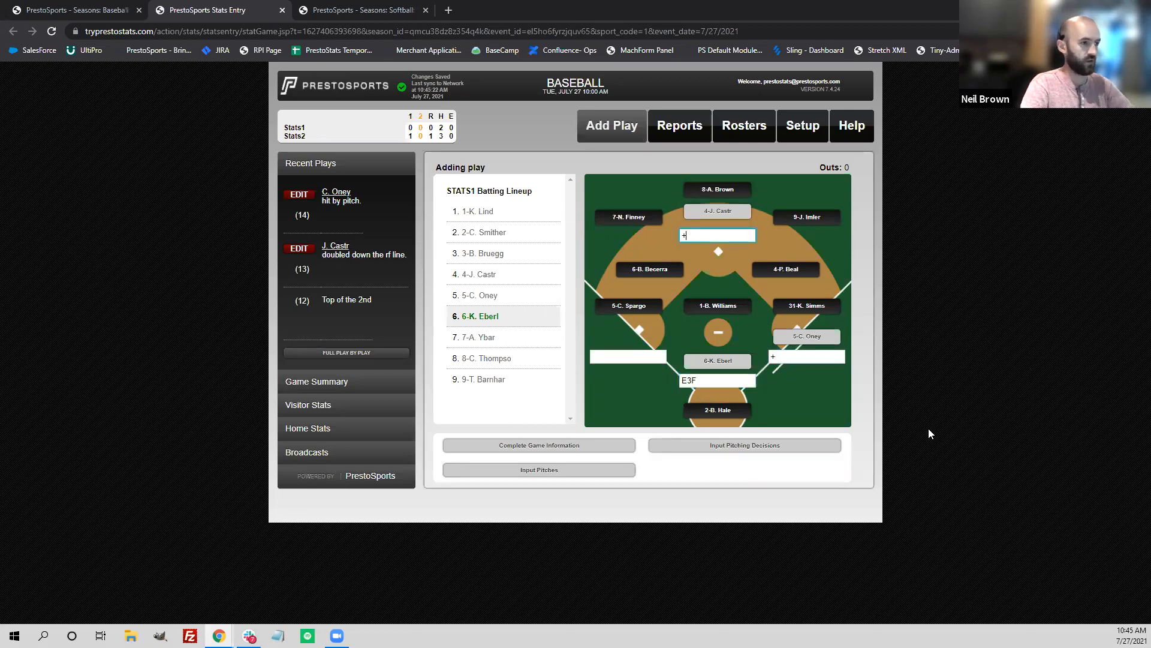
pyautogui.press('Return')
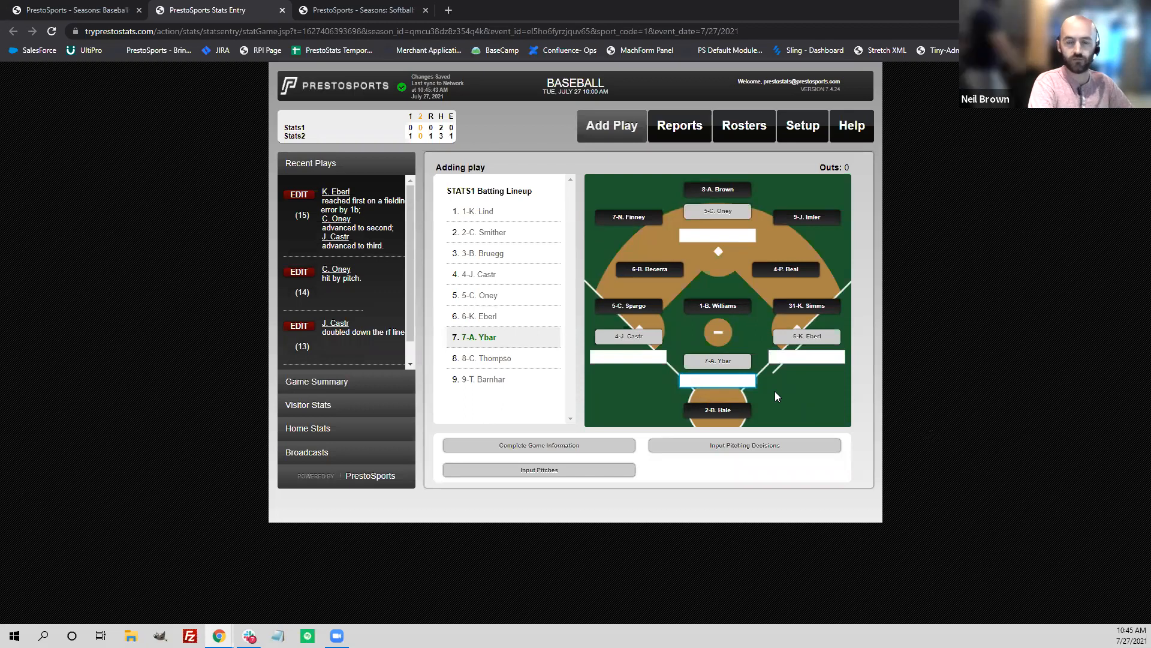
# Record a single to left field (1b 7) for the seventh Stats1 batter, advancing all three runners (+), with an earned run and 1 RBI.
pyautogui.write('1b 7')
pyautogui.press('Return')
pyautogui.press('Return')
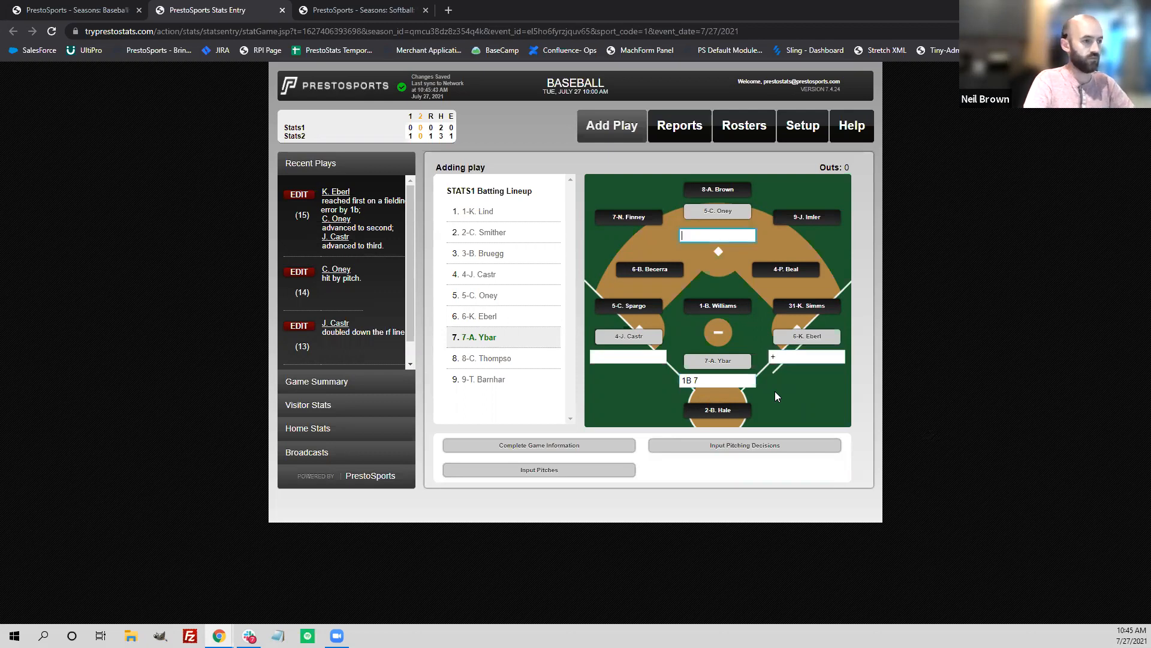
pyautogui.press('Return')
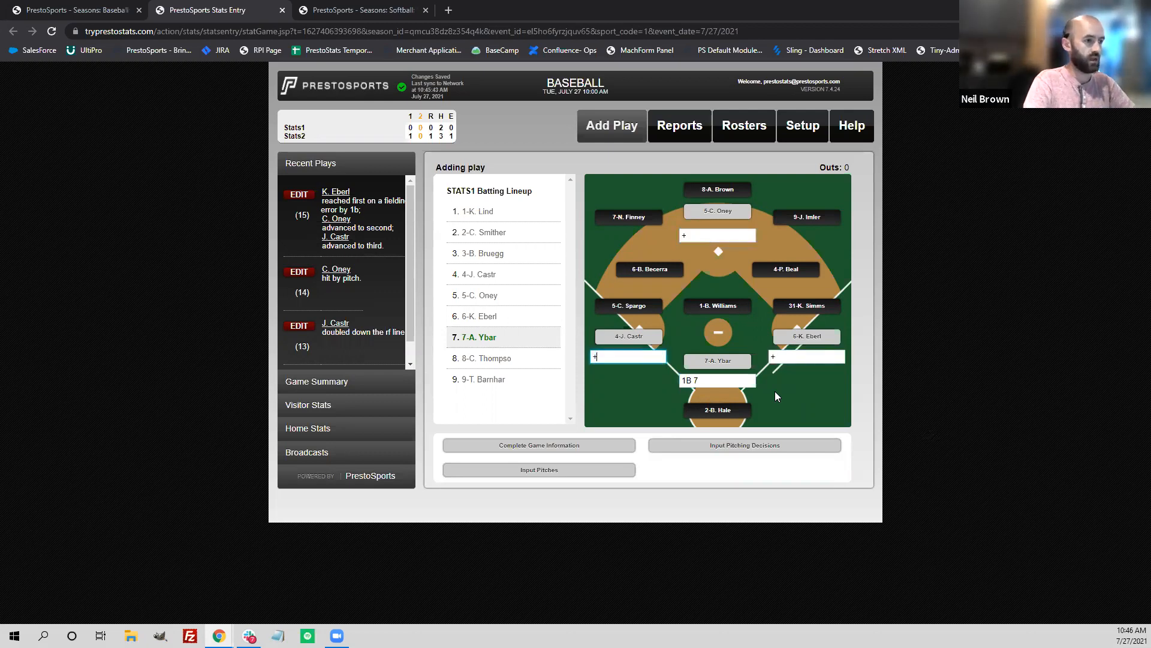
pyautogui.press('Return')
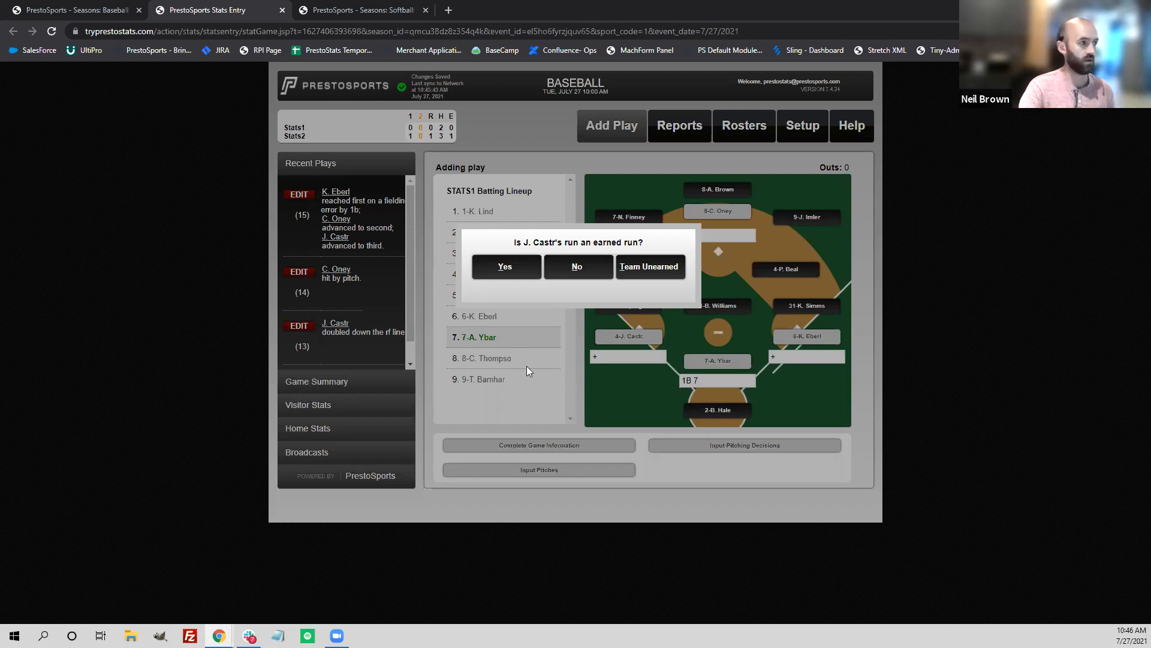
pyautogui.click(507, 267)
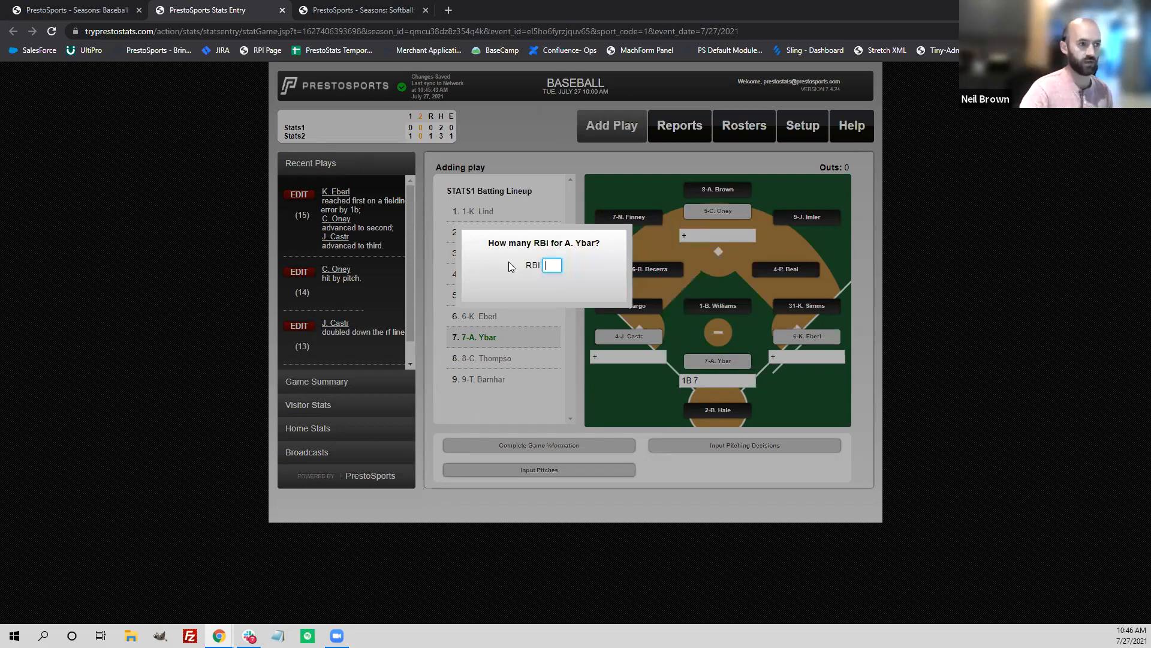
pyautogui.write('1')
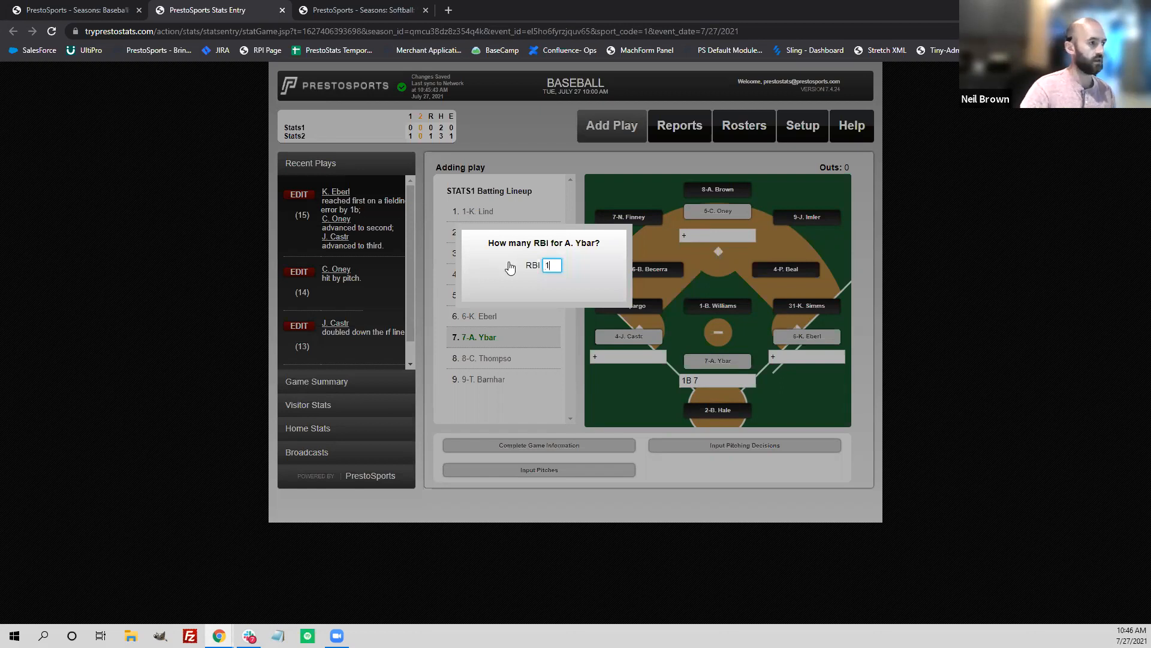
pyautogui.press('Return')
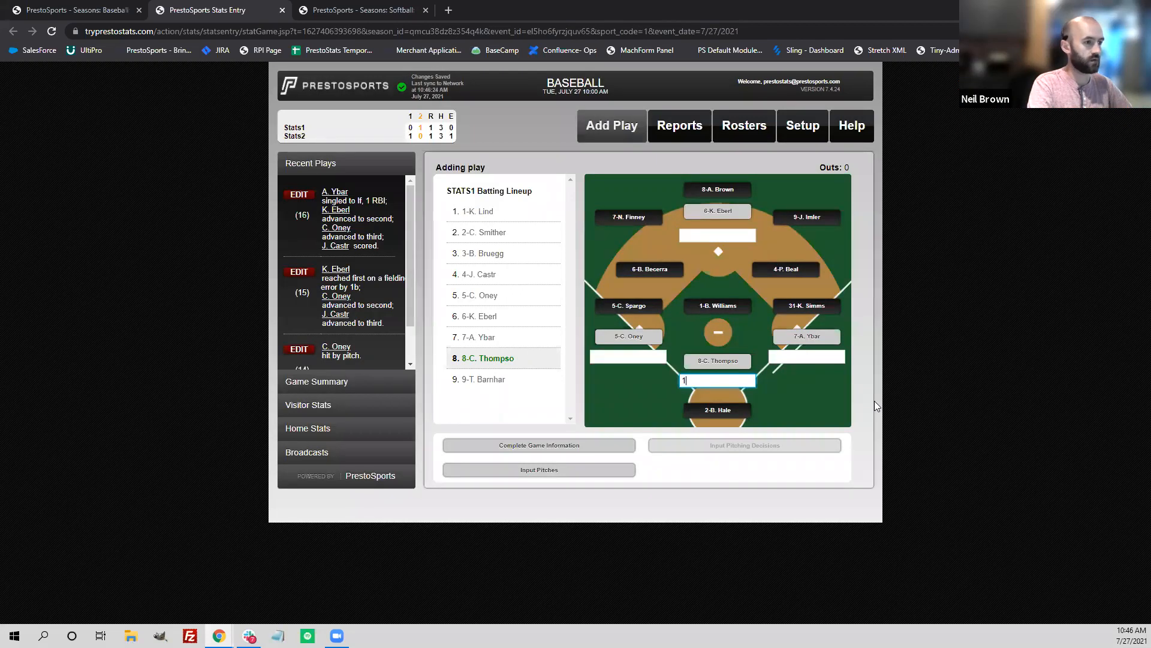
# Record the eighth Stats1 batter's fielder's choice (fc): runner on first out 64, other runners advancing (+), an earned run and 1 RBI.
pyautogui.press('Tab')
pyautogui.write('x')
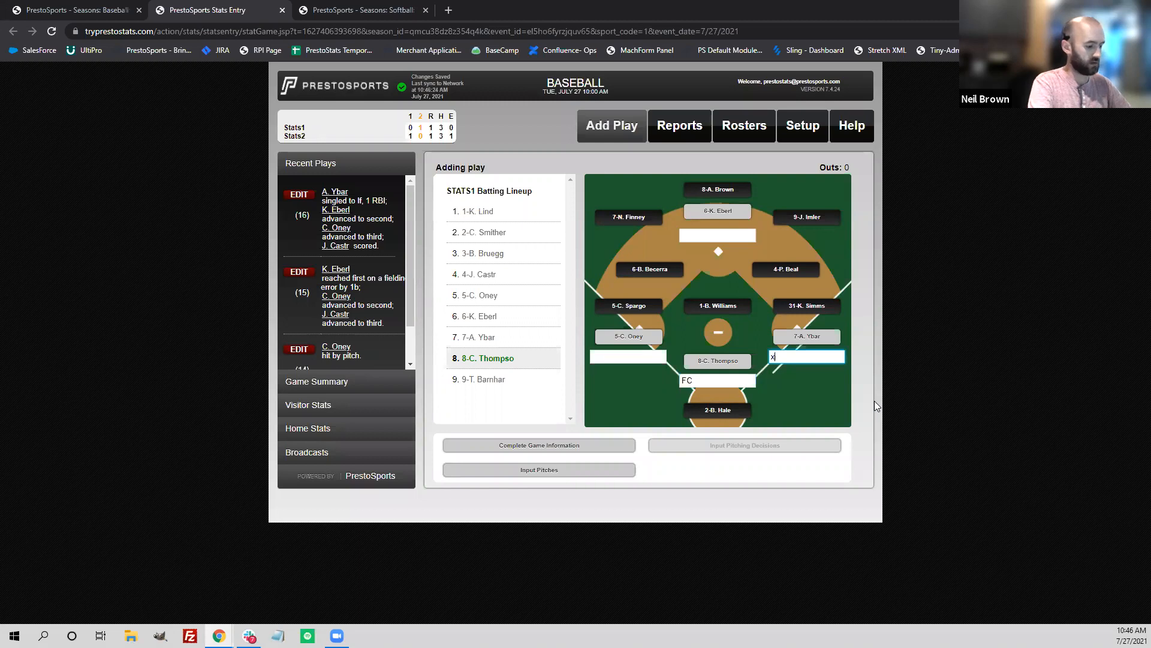
pyautogui.press('BackSpace')
pyautogui.write('64')
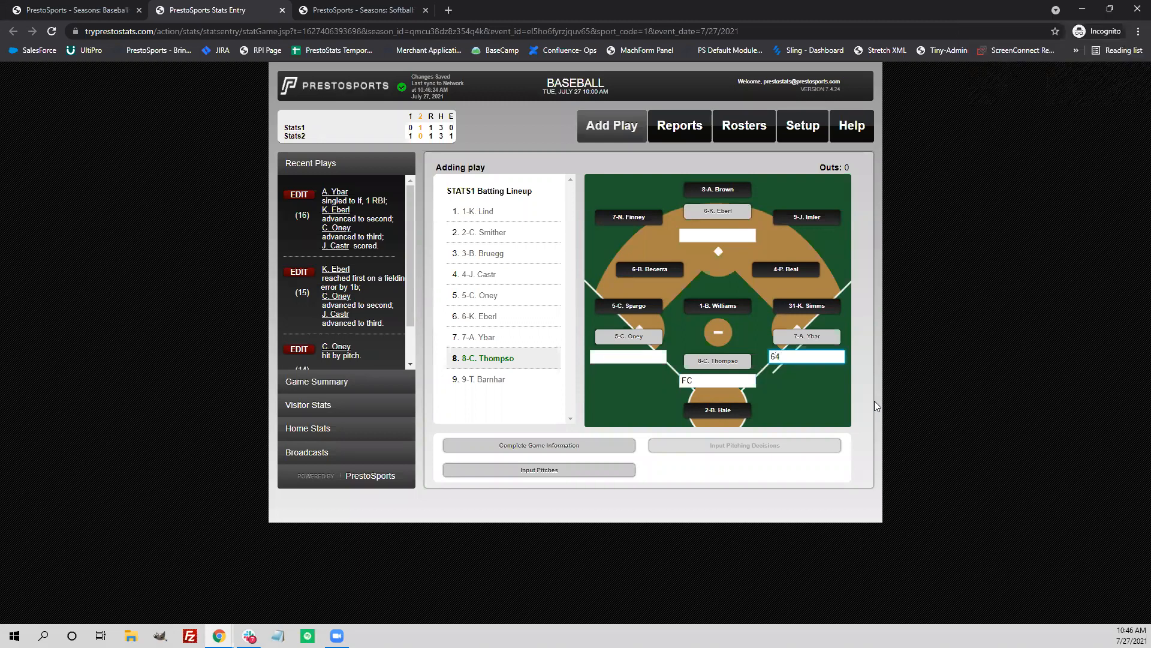
pyautogui.press('Tab')
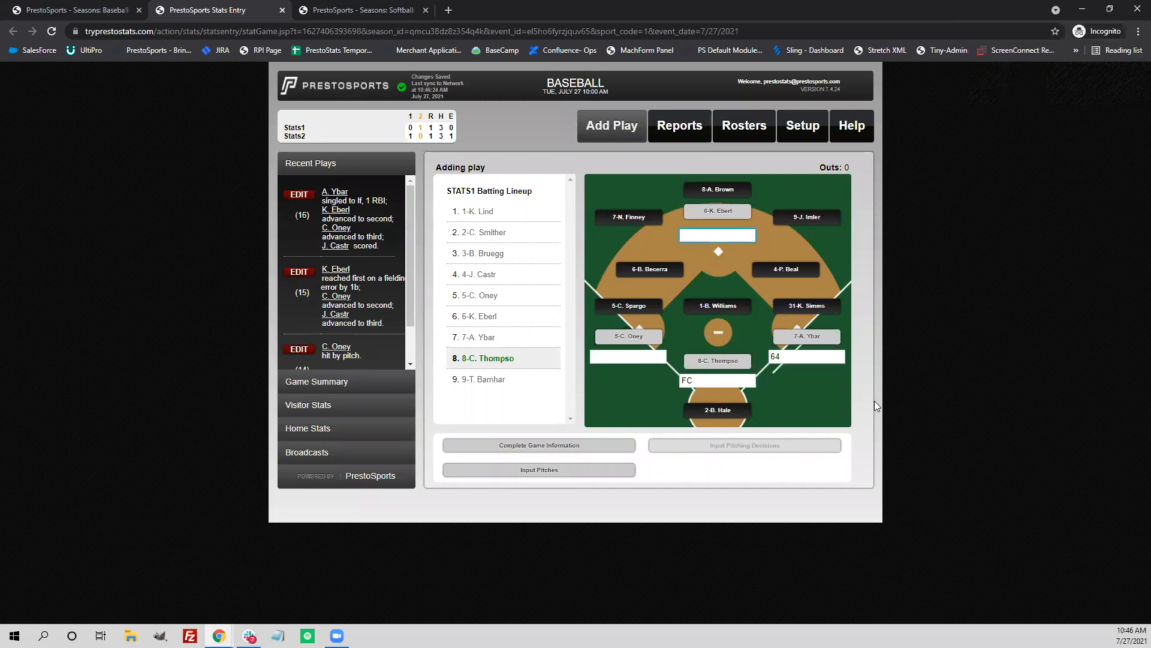
pyautogui.write('+')
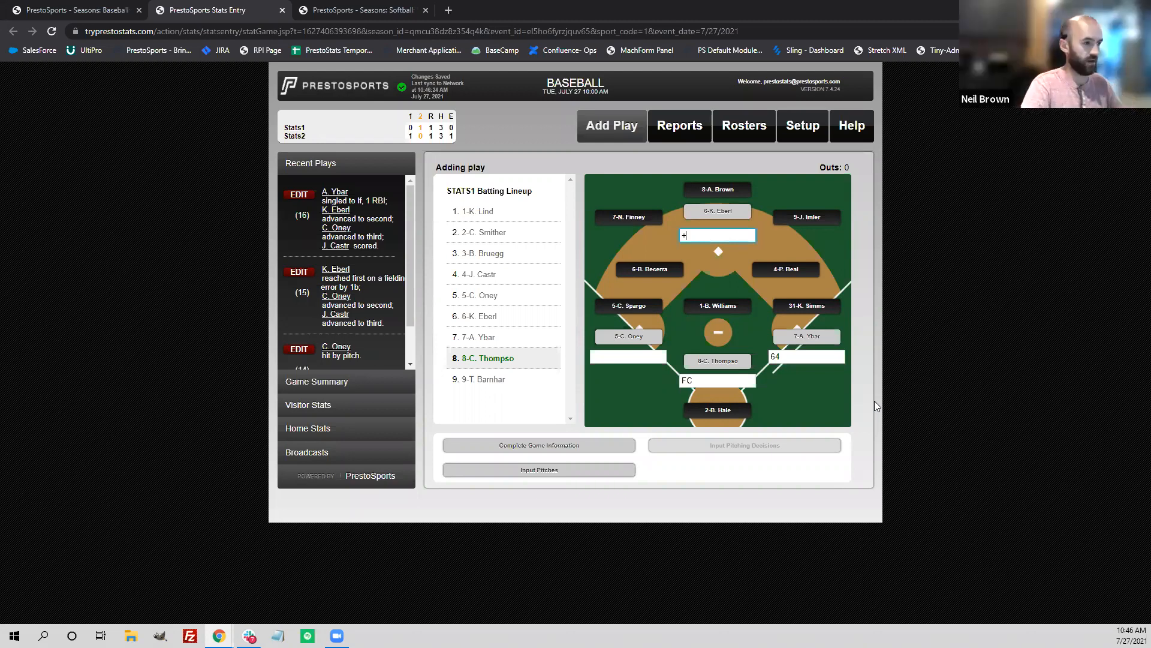
pyautogui.press('Return')
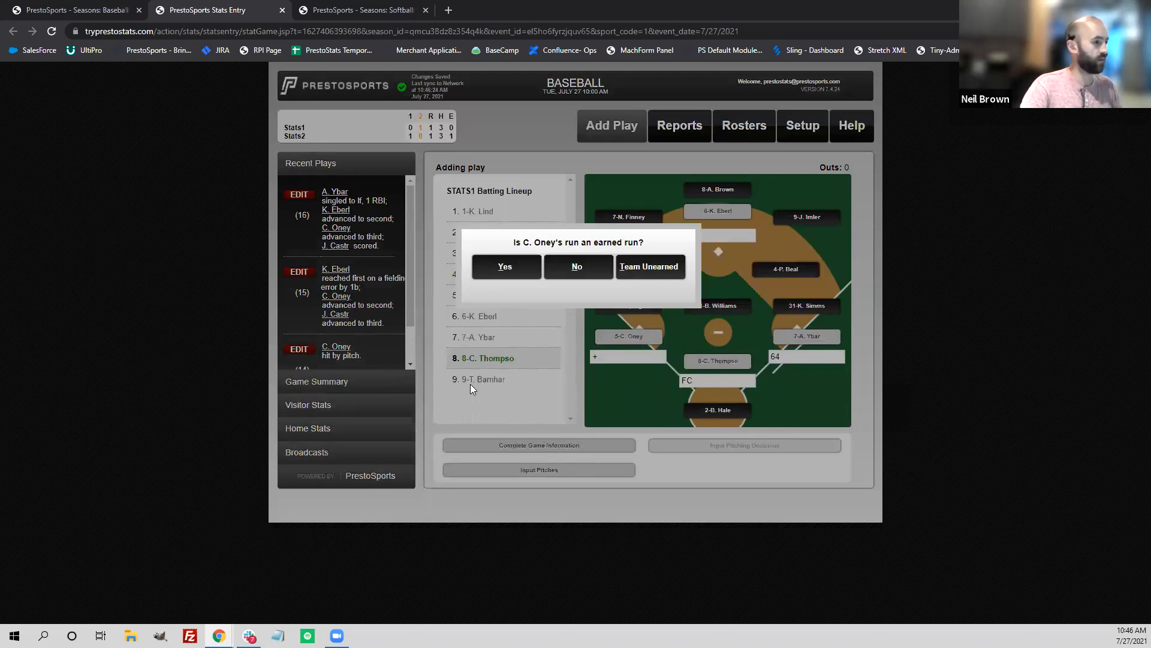
pyautogui.click(506, 267)
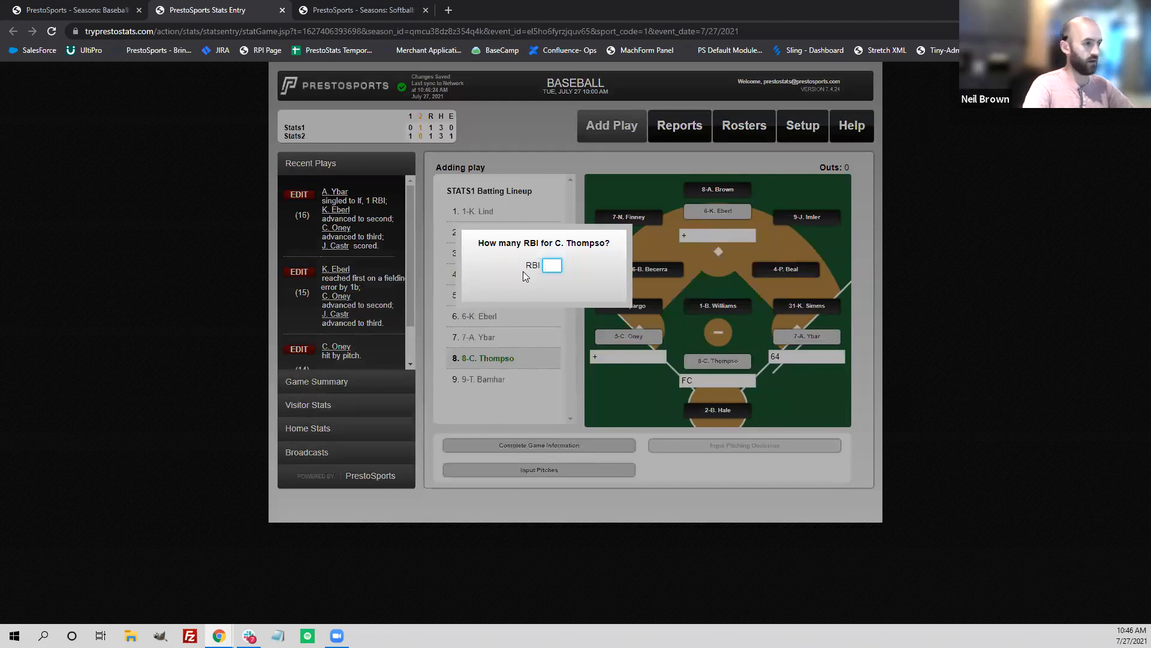
pyautogui.press('Return')
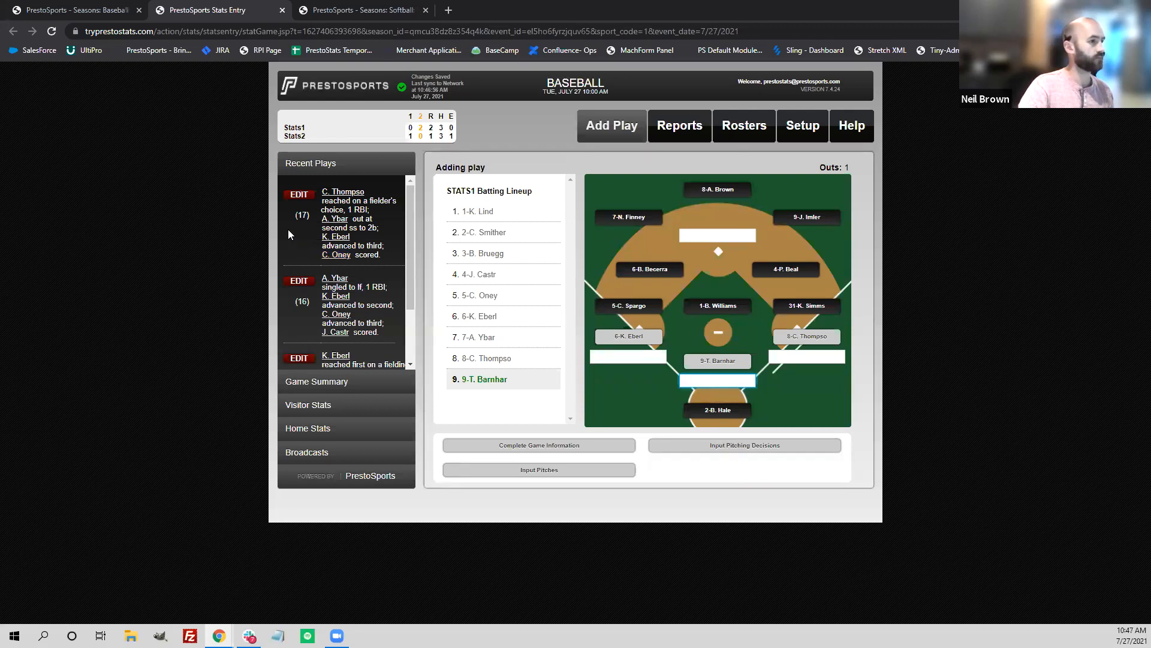
# Edit the eighth Stats1 batter's fielder's choice play so the runner on third advances with an unearned run (+ UE), and save it.
pyautogui.click(308, 194)
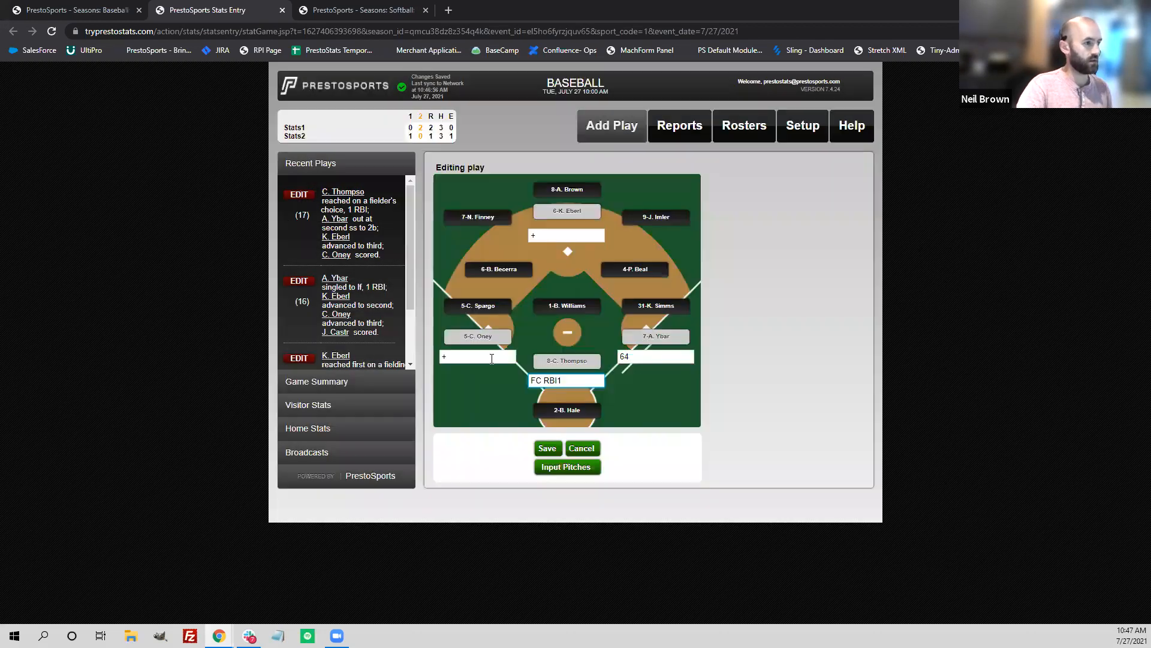
pyautogui.click(491, 358)
pyautogui.write('u')
pyautogui.write('https://adrianbulldogs.com/')
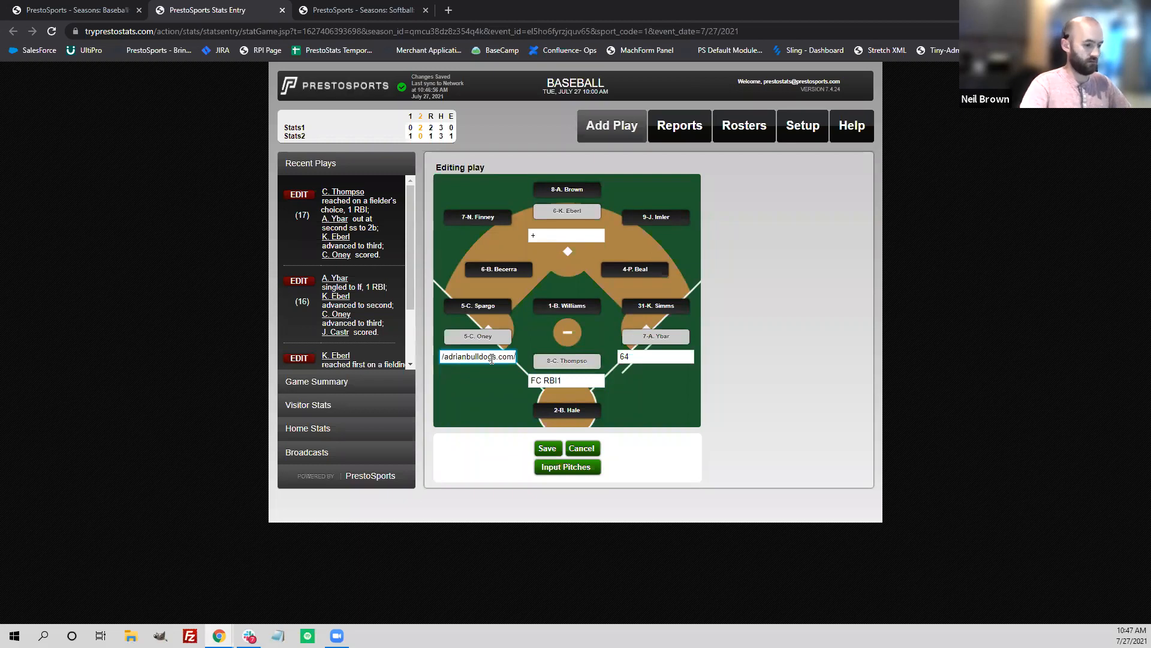
pyautogui.hotkey('ctrl', 'a')
pyautogui.press('BackSpace')
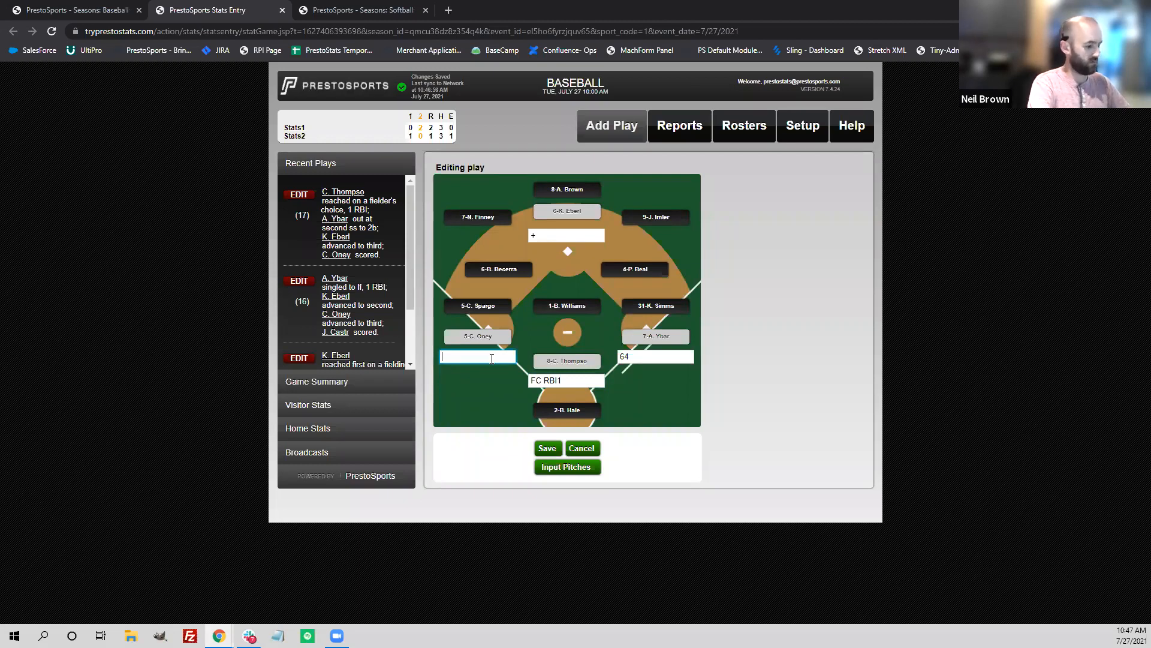
pyautogui.write('+ UE')
pyautogui.click(547, 450)
pyautogui.click(517, 310)
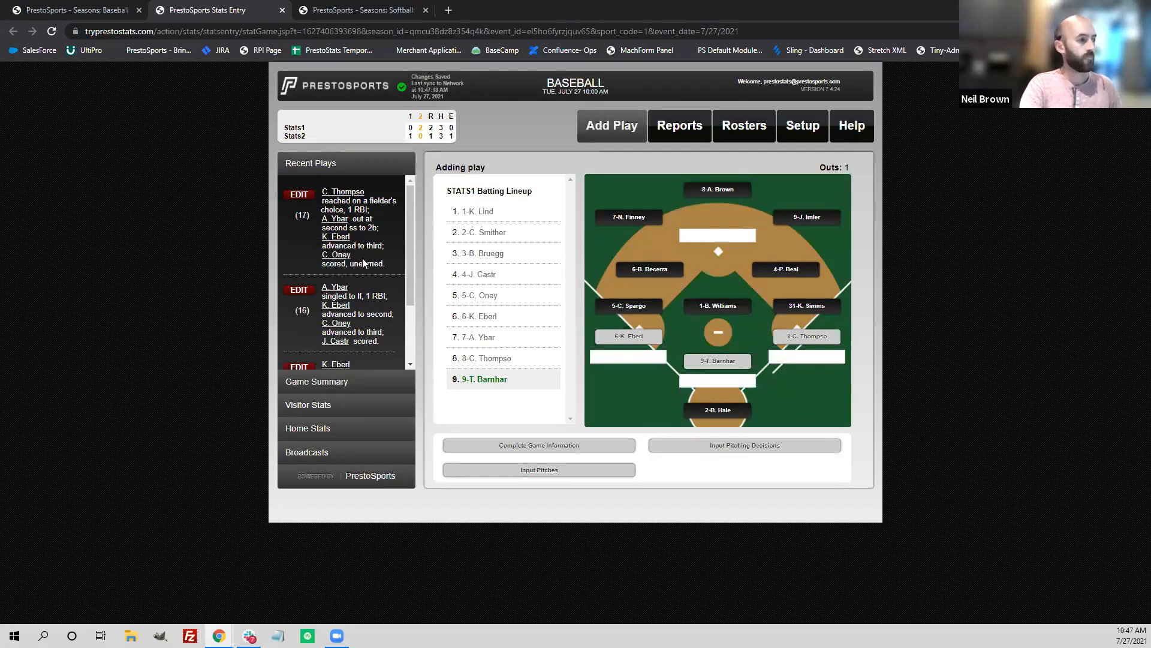
# Review the full play-by-play for the 1st and 2nd innings.
pyautogui.scroll(-3, 367, 264)
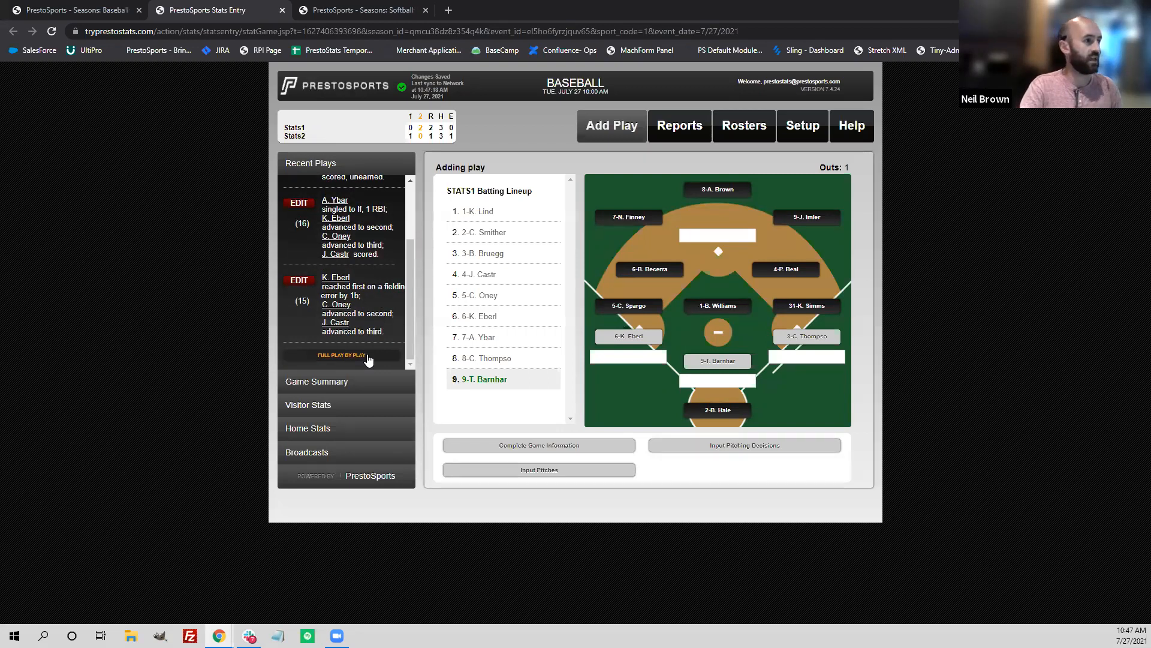
pyautogui.scroll(3, 357, 350)
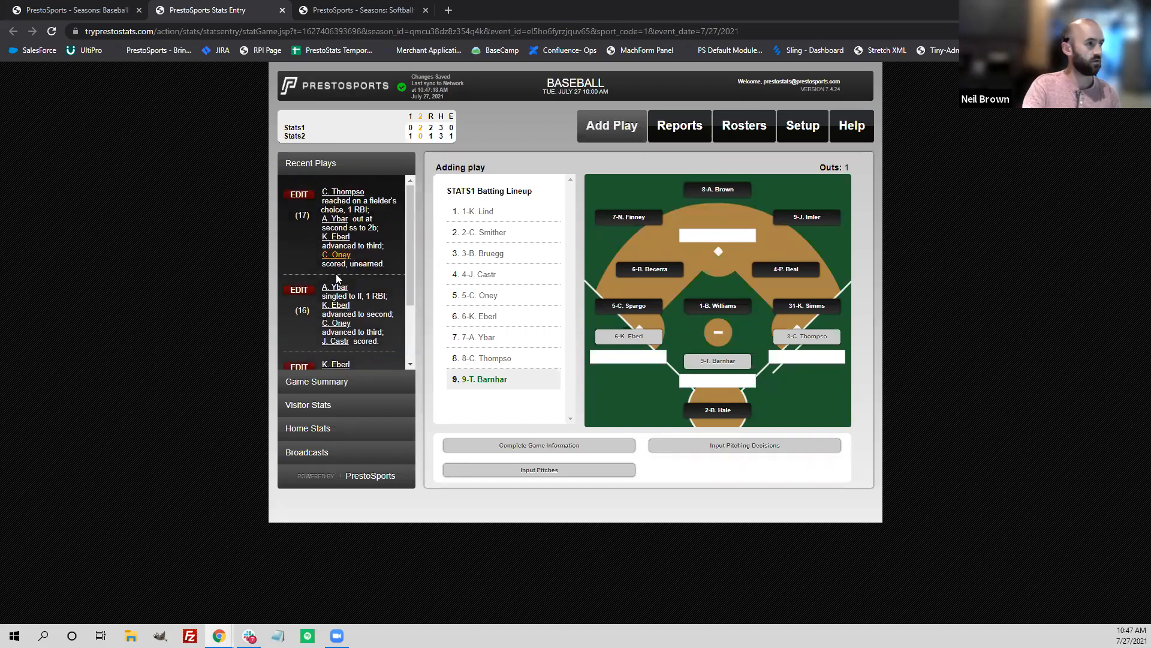
pyautogui.scroll(-3, 346, 343)
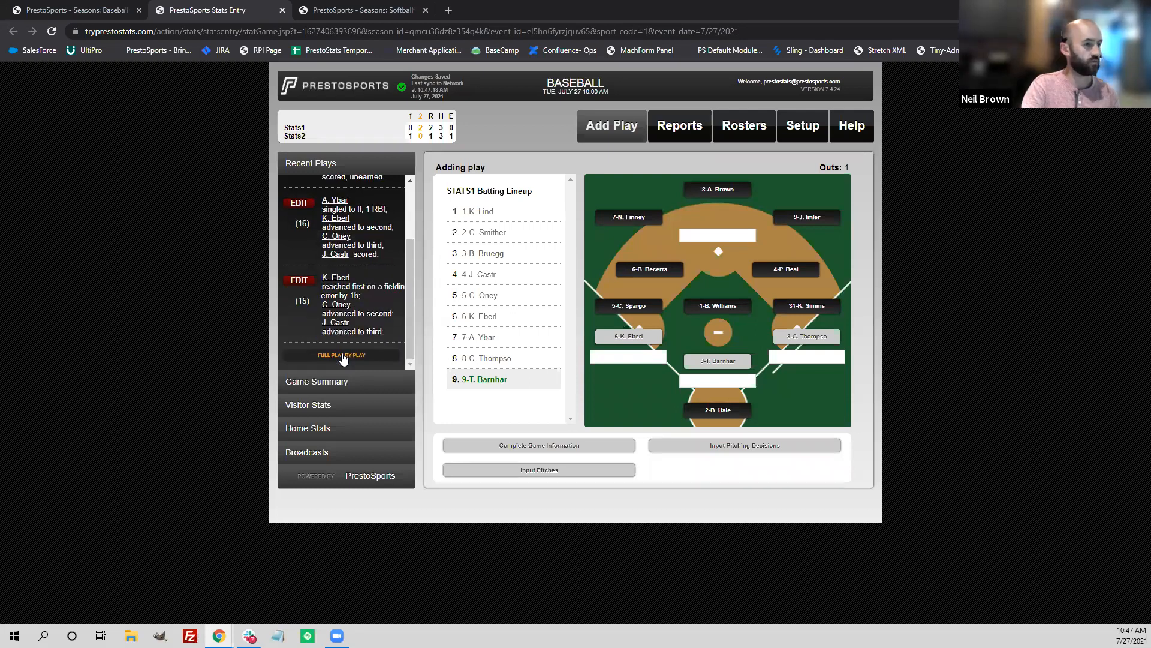
pyautogui.click(341, 355)
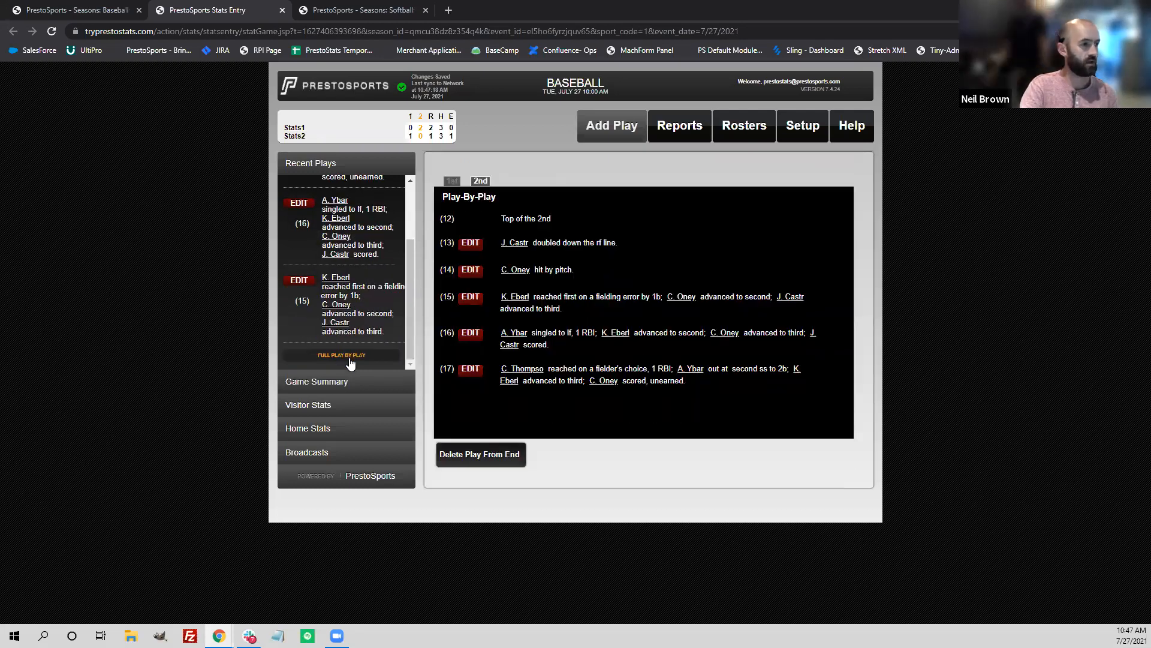
pyautogui.click(453, 182)
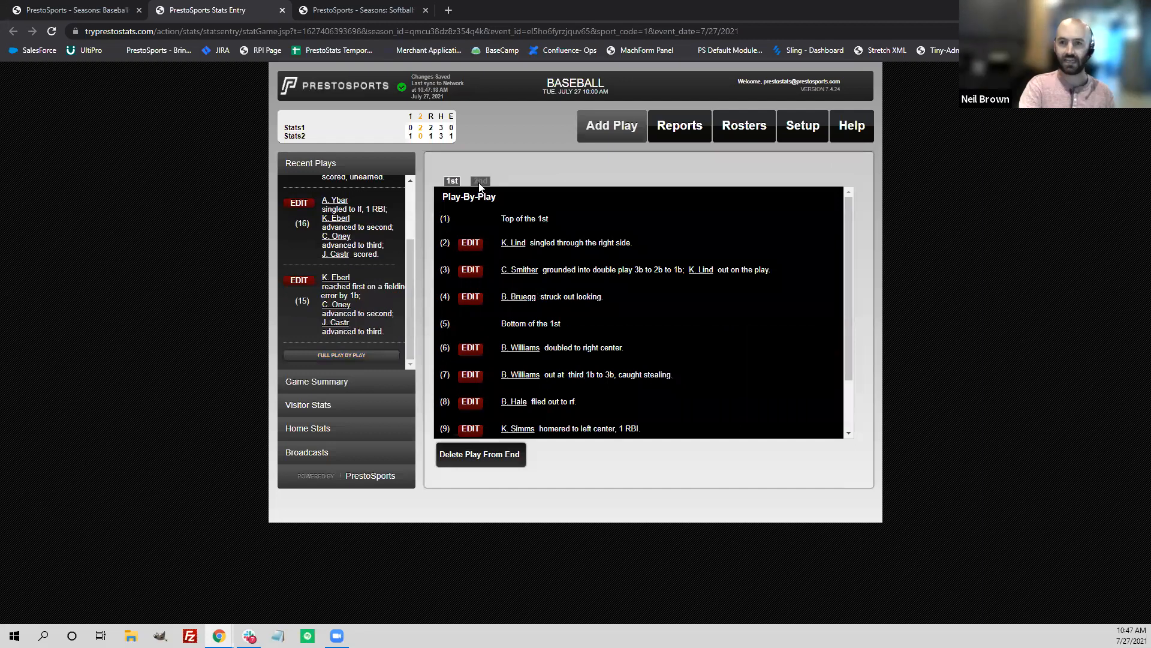
pyautogui.click(478, 181)
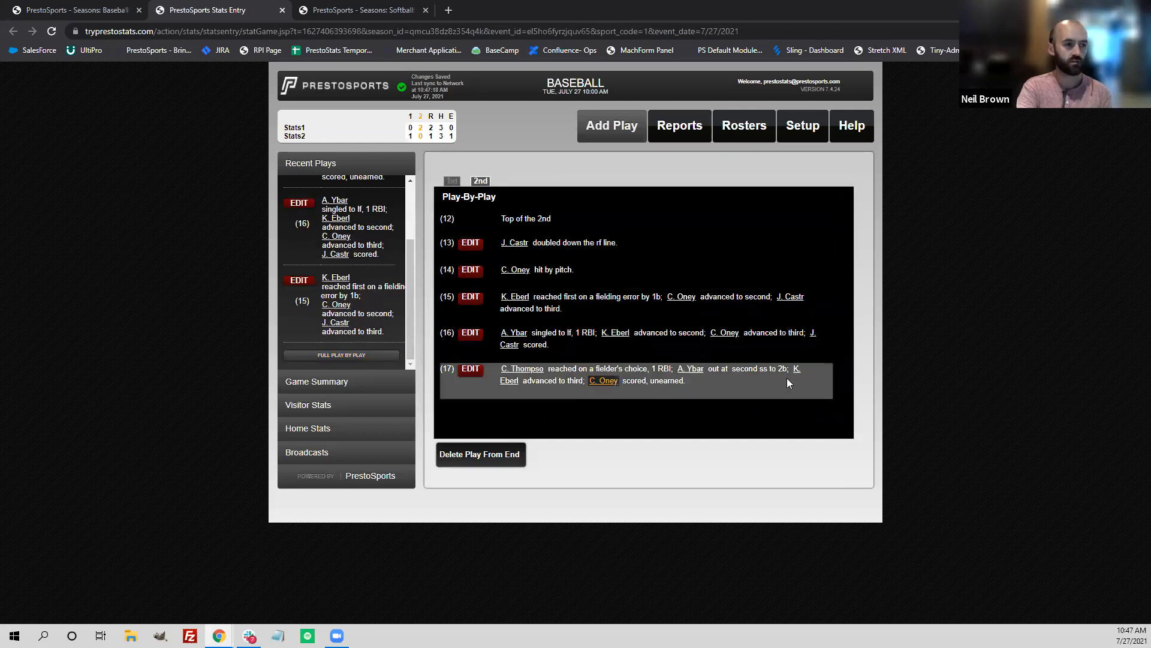
pyautogui.click(472, 371)
pyautogui.click(536, 373)
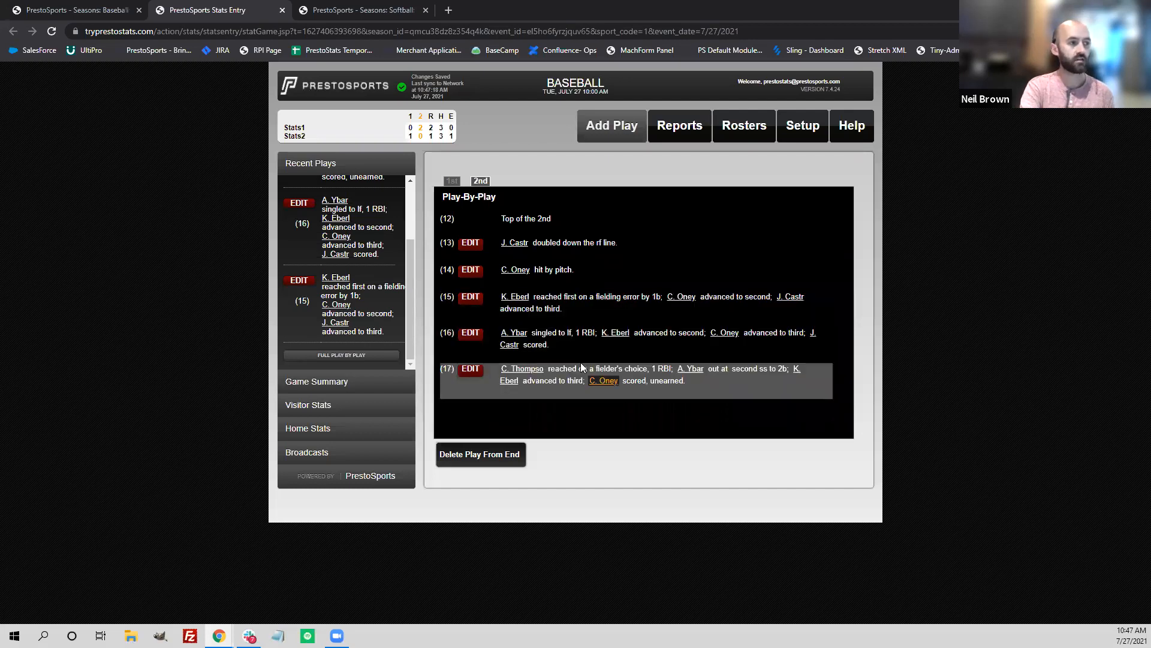
pyautogui.click(474, 333)
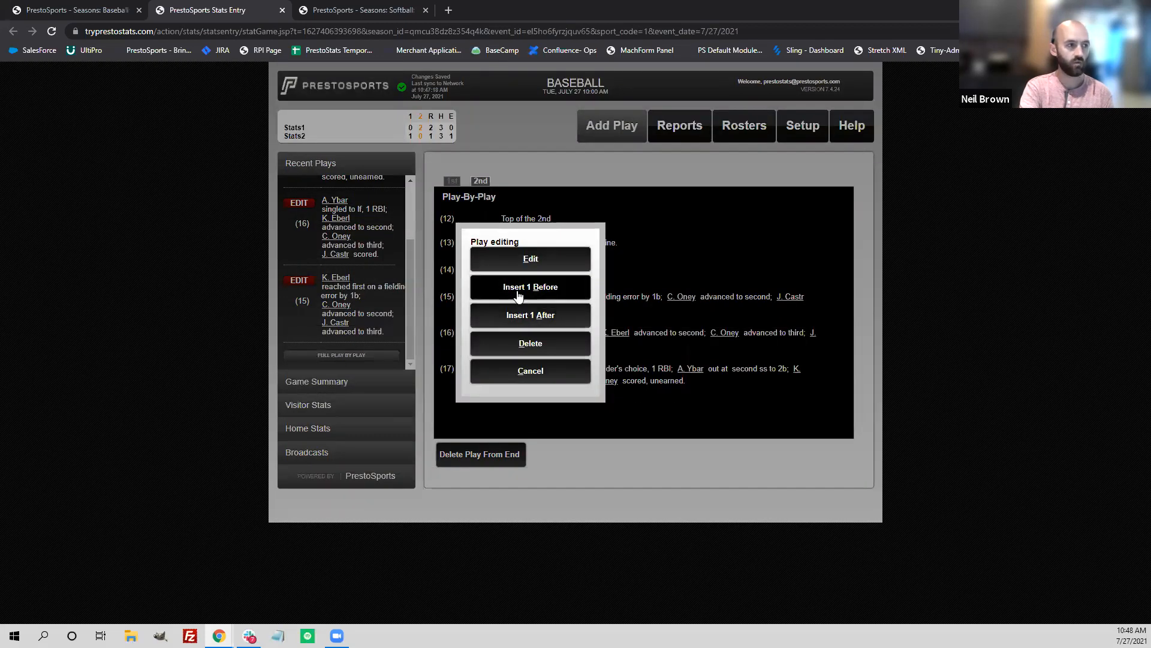
pyautogui.click(520, 308)
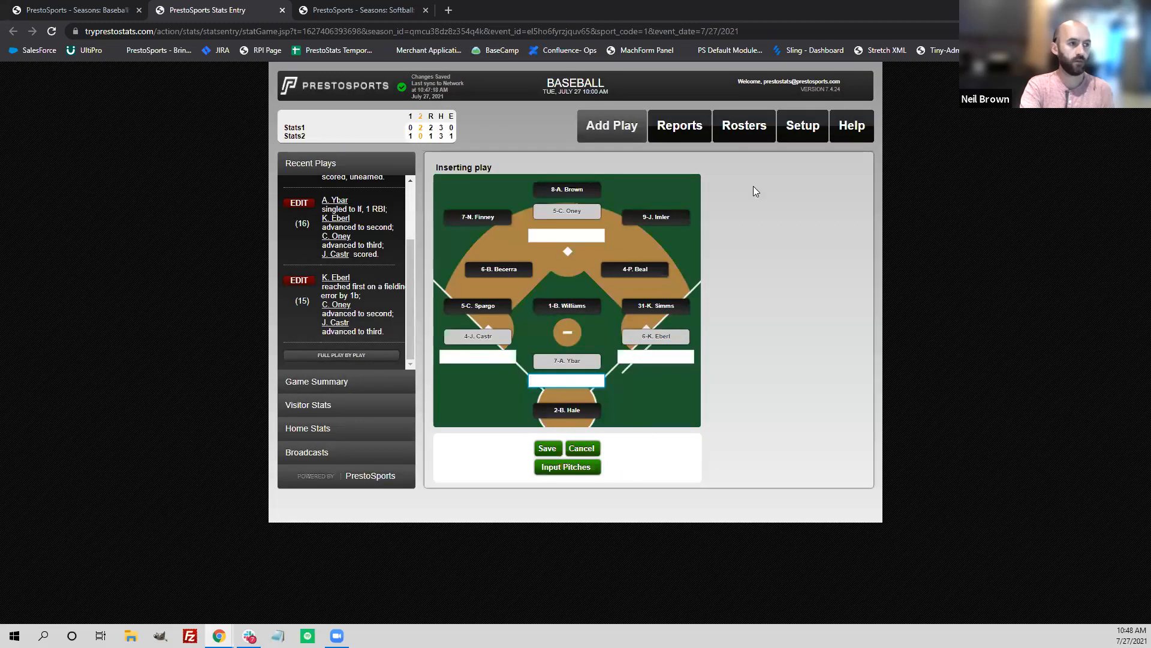
pyautogui.click(774, 137)
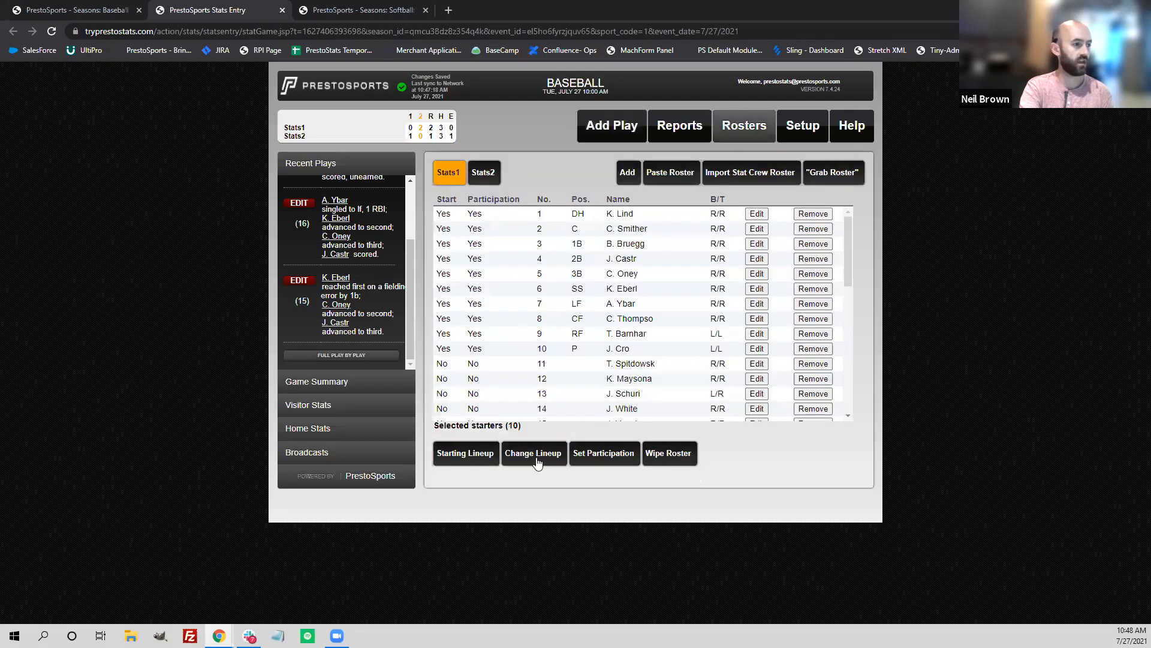
pyautogui.click(620, 130)
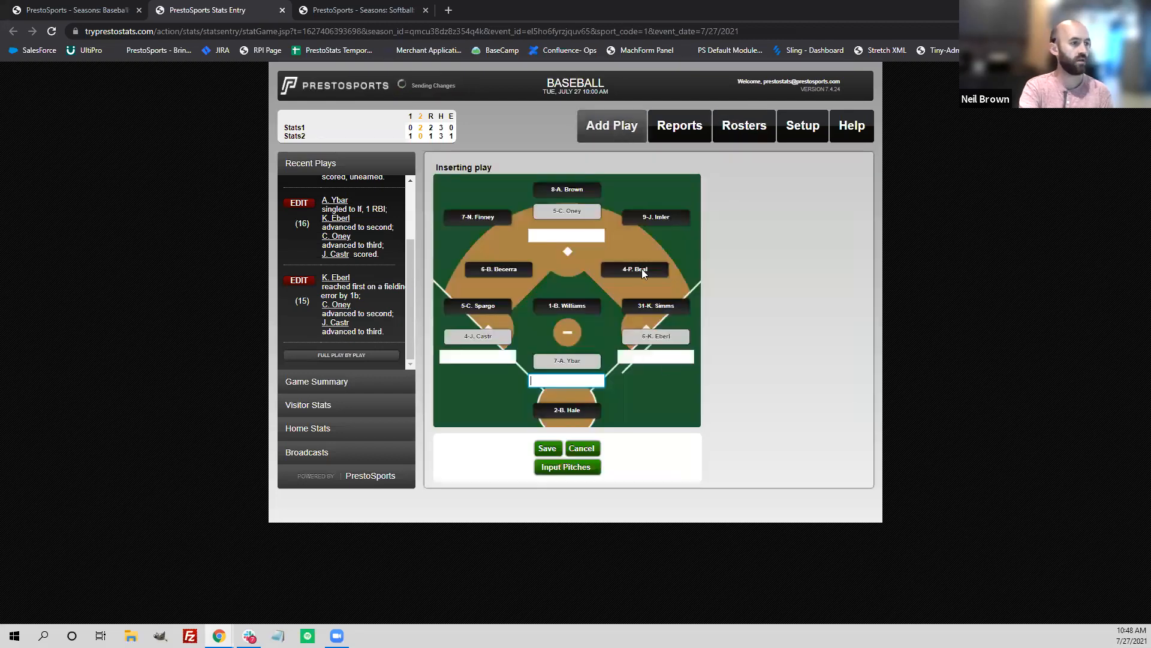
pyautogui.click(738, 124)
pyautogui.click(683, 125)
pyautogui.click(588, 138)
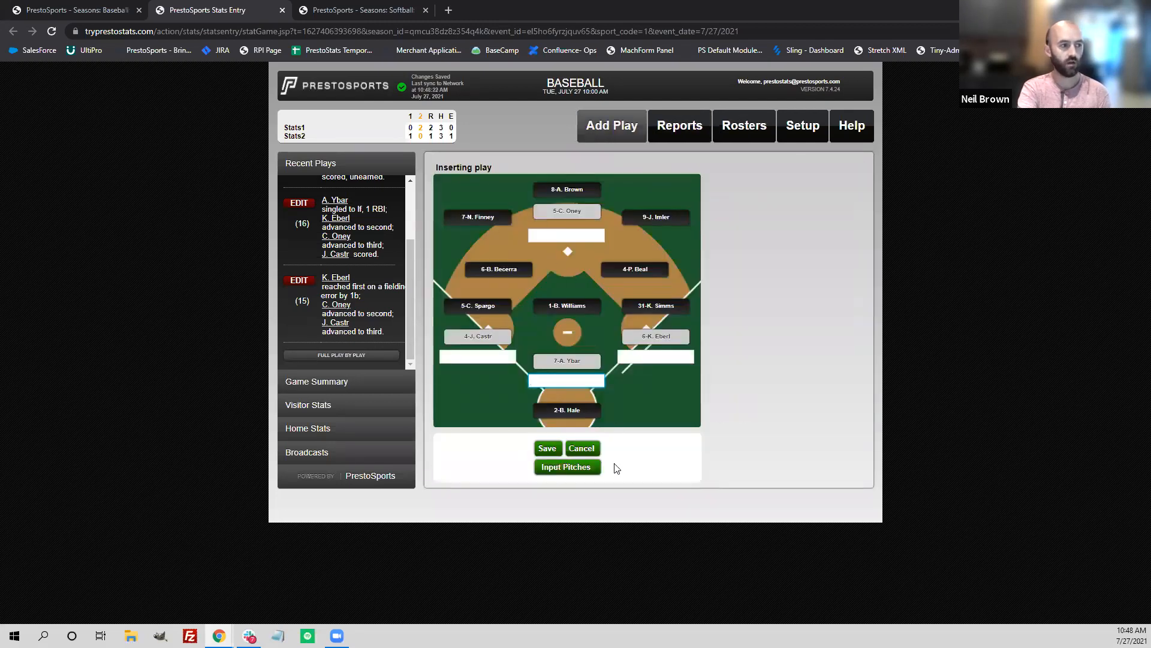
pyautogui.click(581, 452)
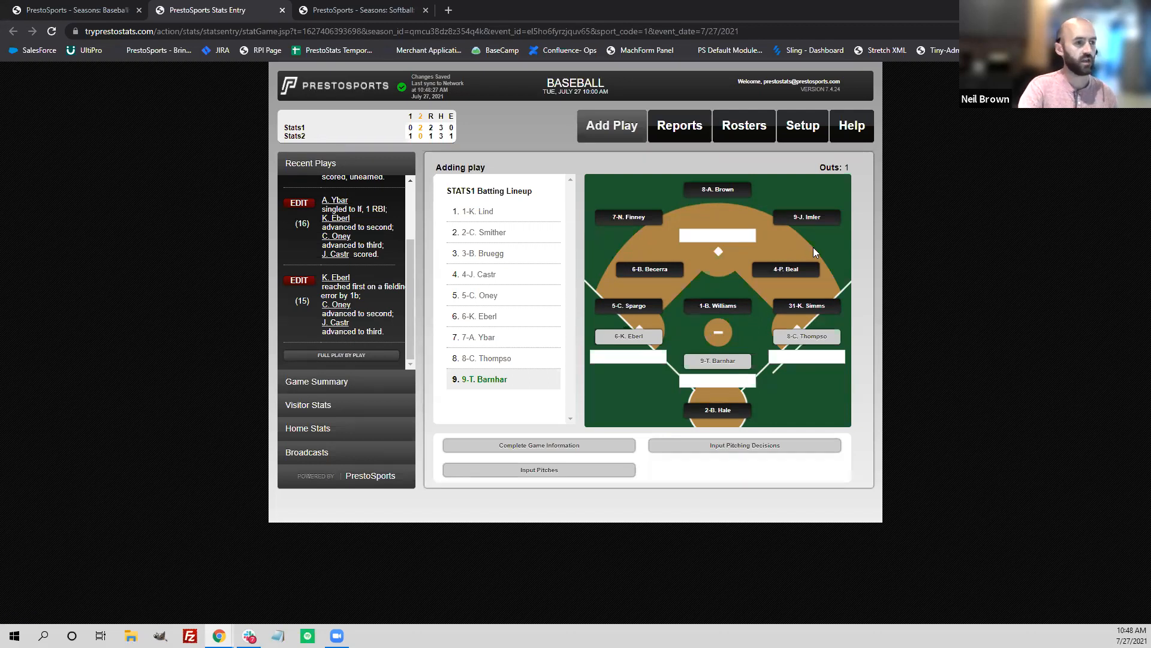
pyautogui.click(807, 218)
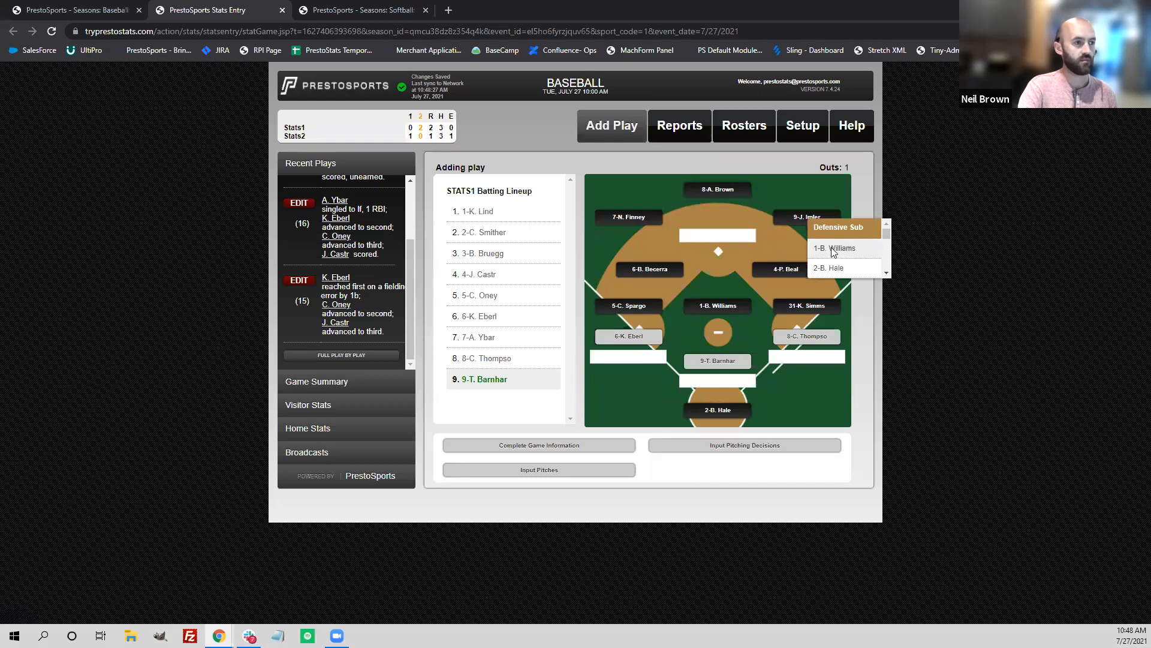
pyautogui.scroll(-1, 838, 248)
pyautogui.scroll(-4, 839, 249)
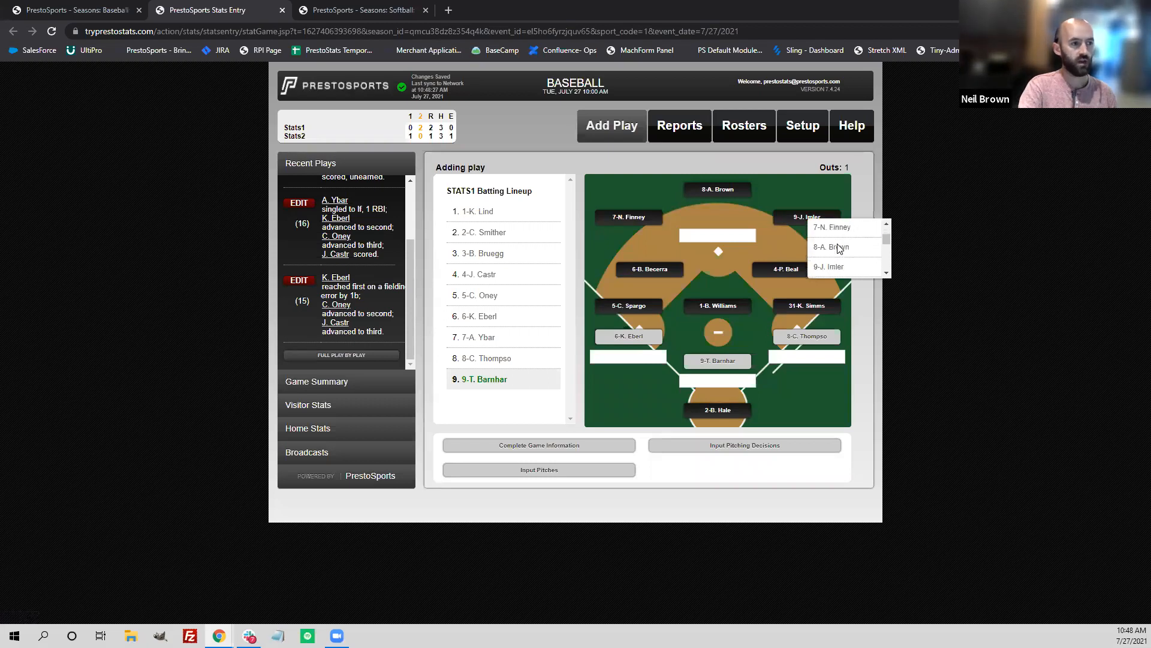
pyautogui.click(945, 258)
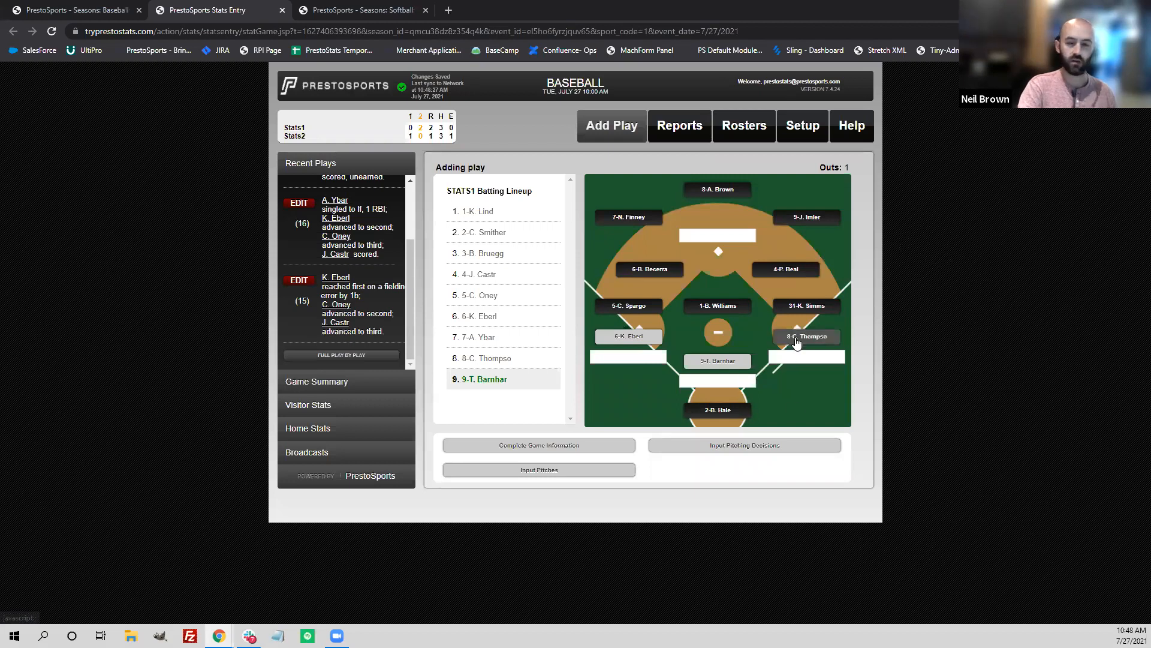
# Substitute Stats1 player number 28 as pinch hitter for the ninth batter in the lineup.
pyautogui.click(722, 366)
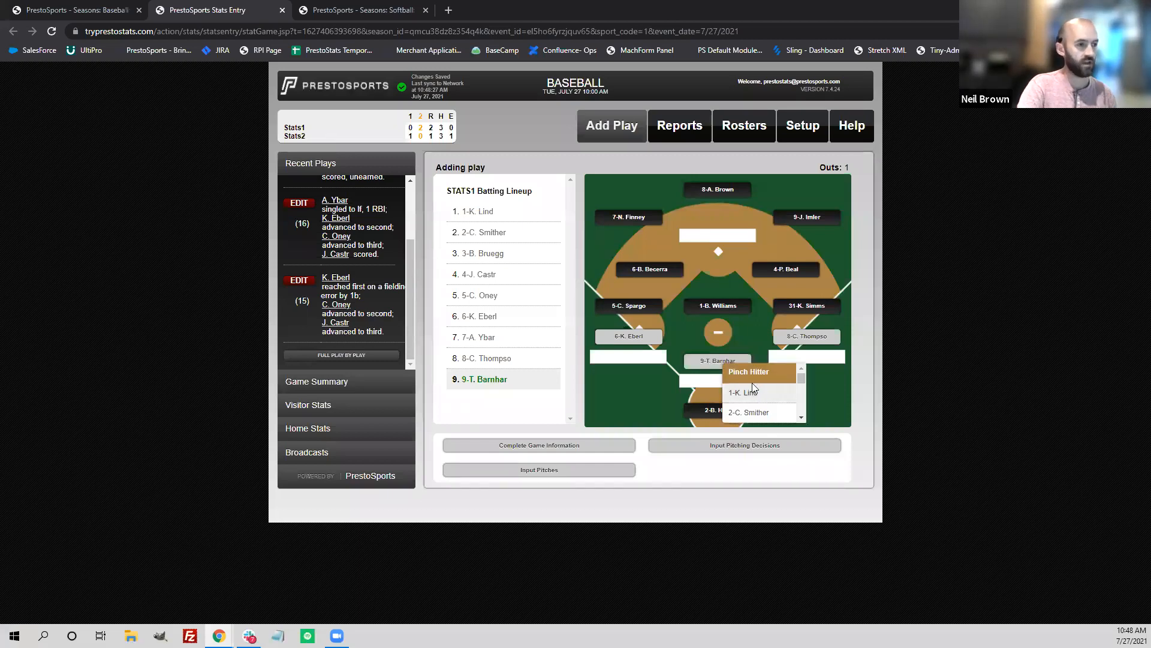
pyautogui.scroll(-3, 776, 390)
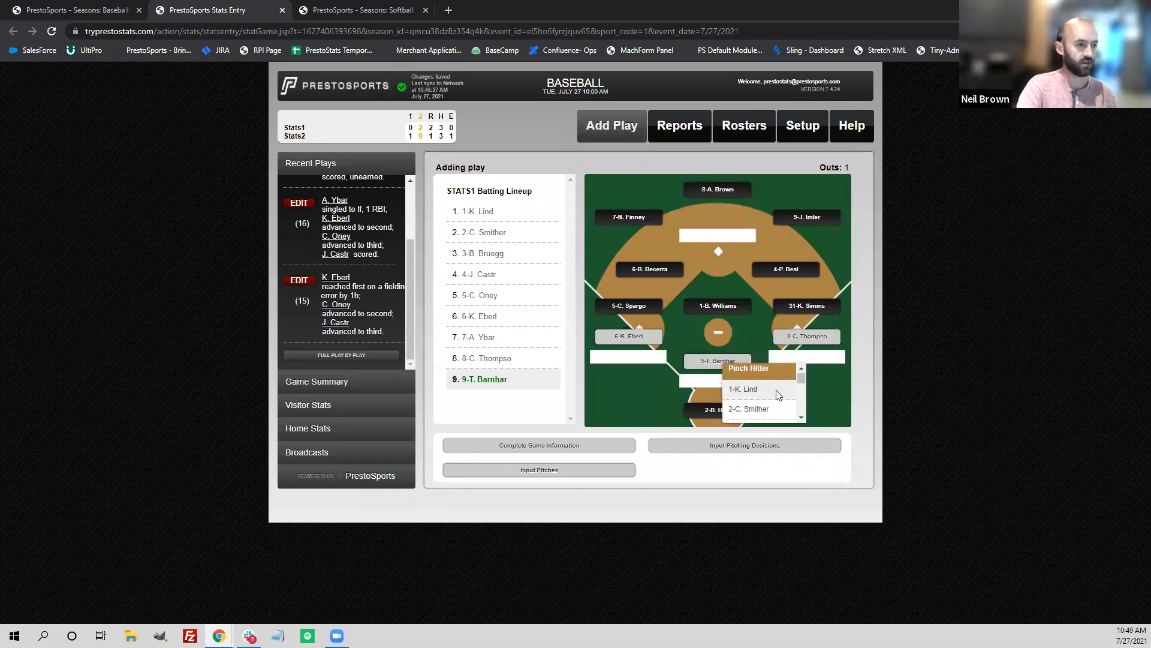
pyautogui.scroll(-6, 754, 396)
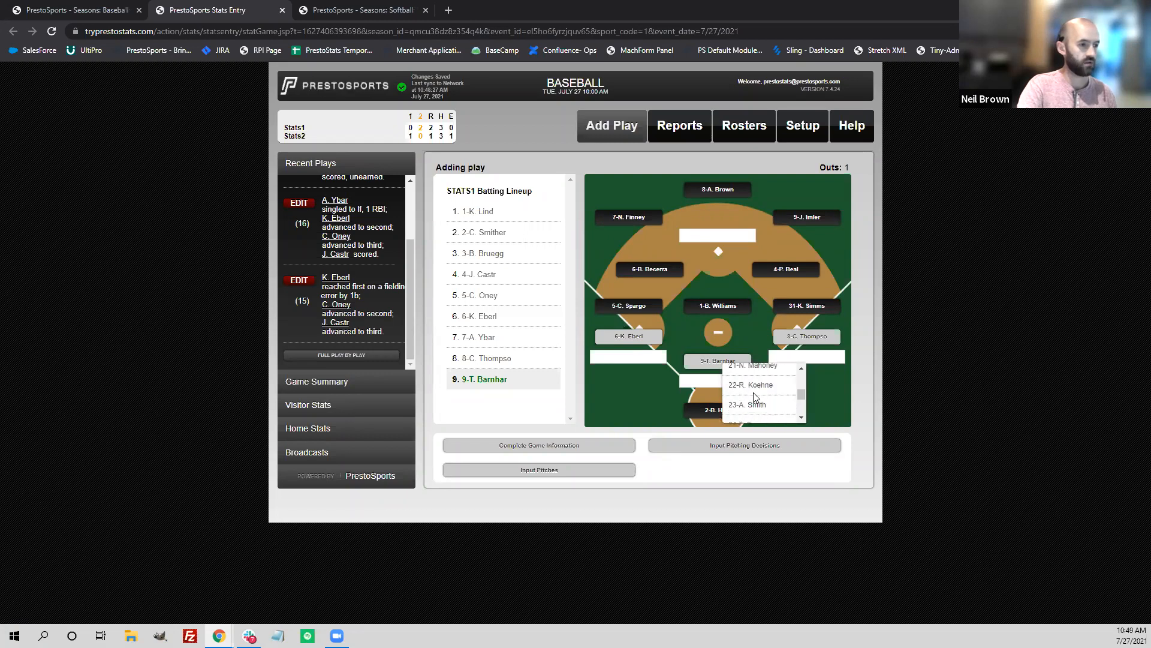
pyautogui.scroll(-1, 750, 387)
pyautogui.click(751, 385)
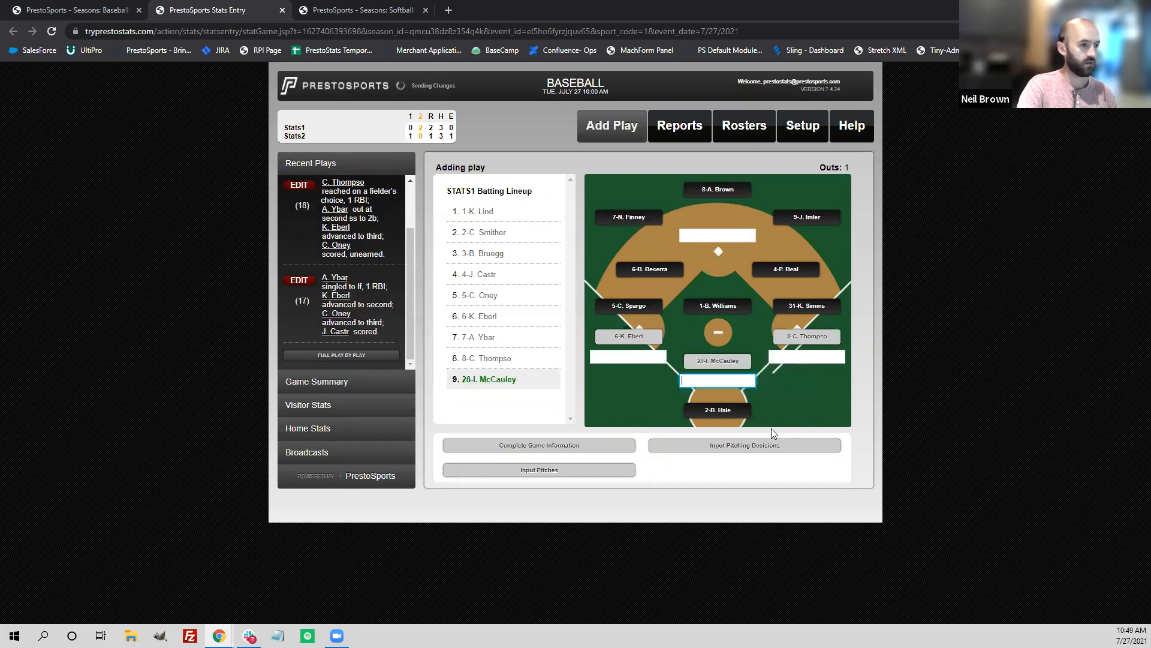
pyautogui.scroll(2, 347, 255)
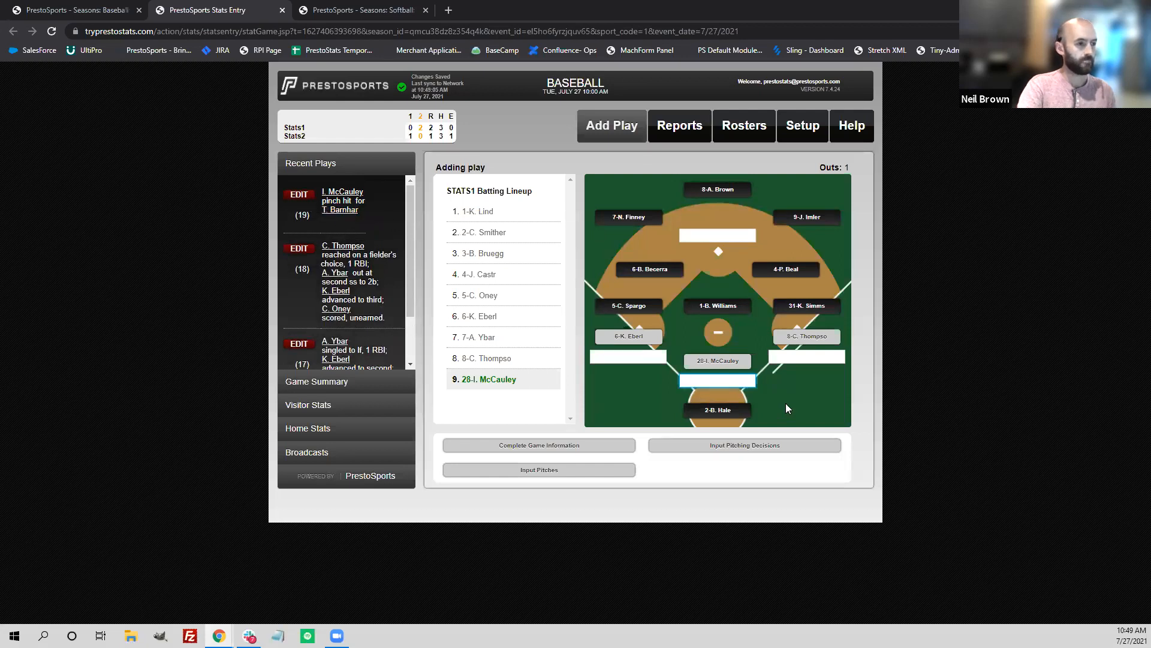
# Record a swinging strikeout (ks) for the Stats1 pinch hitter and a pop-up to shortstop (p6) for the leadoff batter.
pyautogui.write('ks')
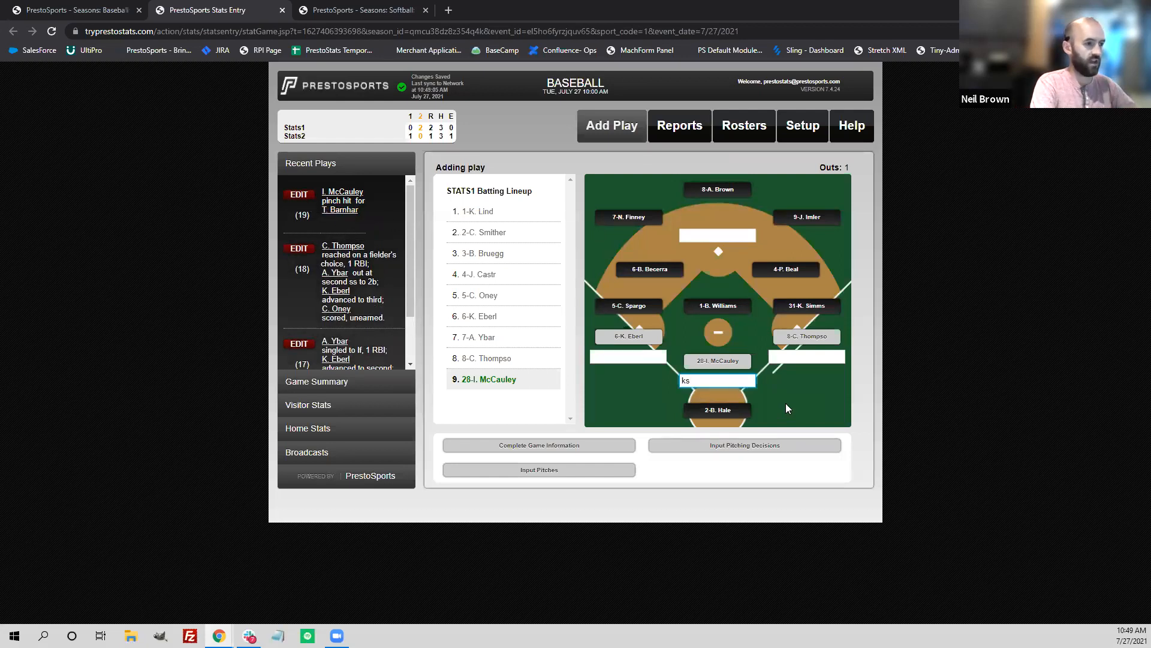
pyautogui.press('Tab')
pyautogui.press('Tab')
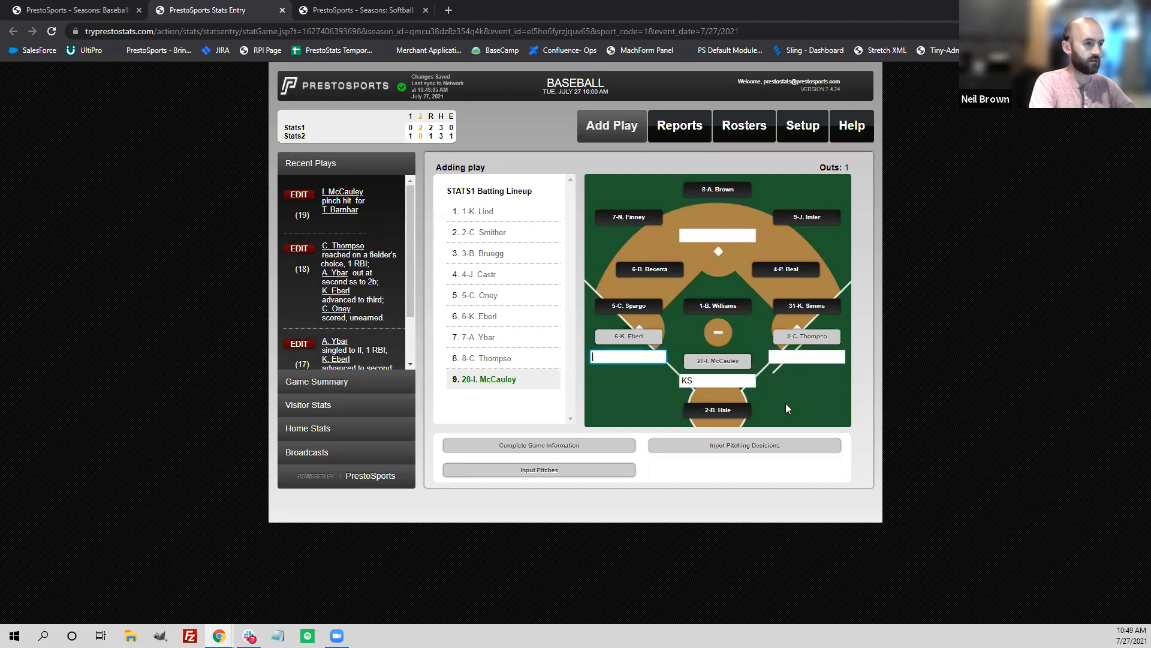
pyautogui.press('Return')
pyautogui.write('p6')
pyautogui.press('Tab')
pyautogui.press('Return')
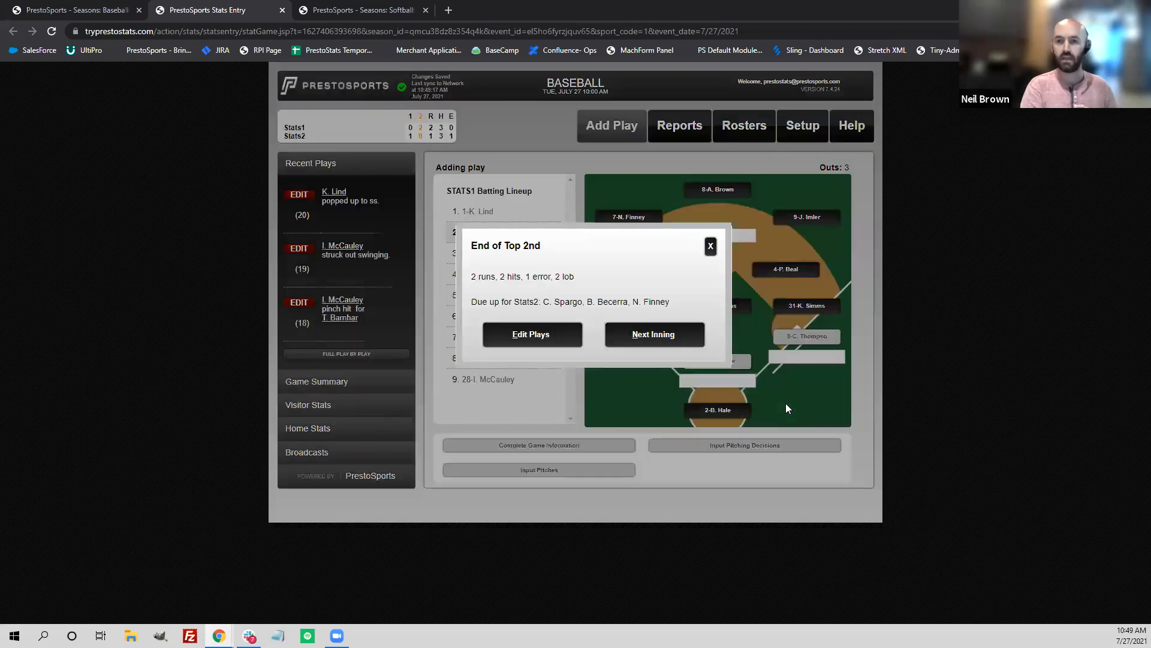
# Advance to the bottom of the 2nd inning and assign Stats1 pinch hitter number 28 to right field (9), saving the lineup.
pyautogui.press('n')
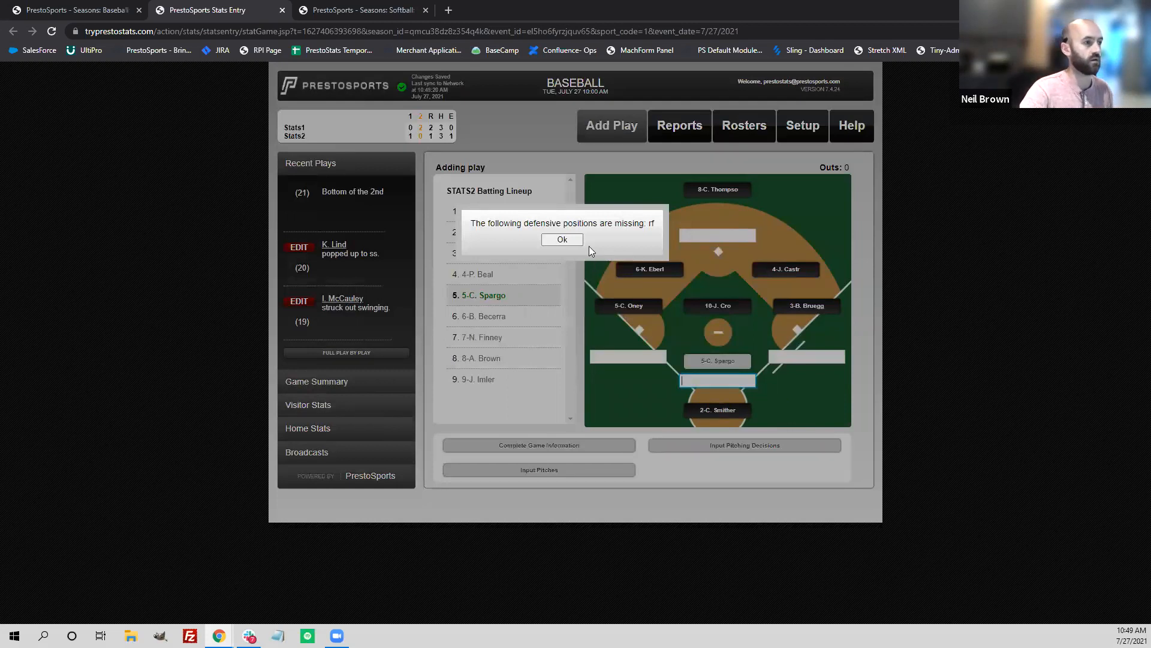
pyautogui.click(564, 240)
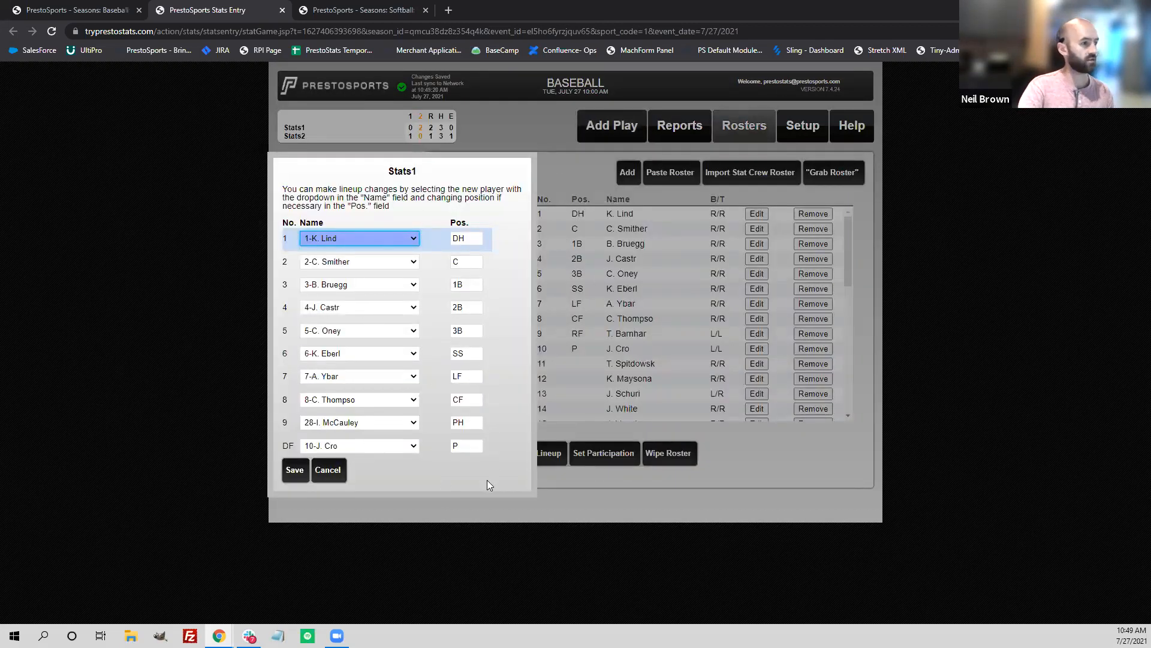
pyautogui.doubleClick(460, 423)
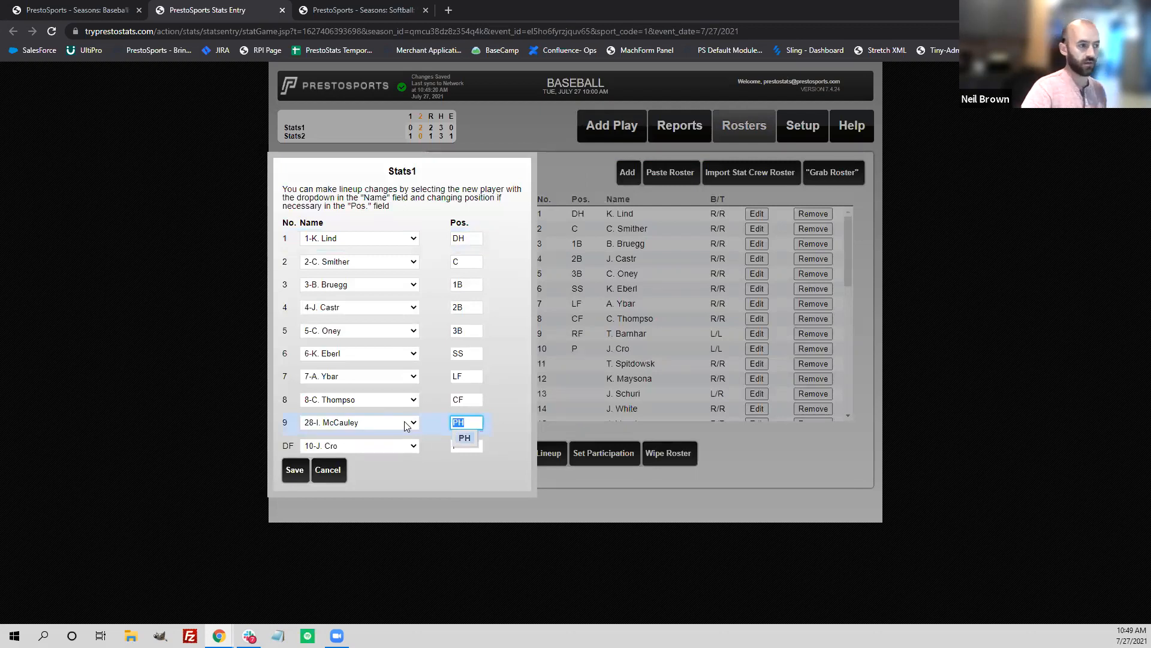
pyautogui.write('9')
pyautogui.click(471, 464)
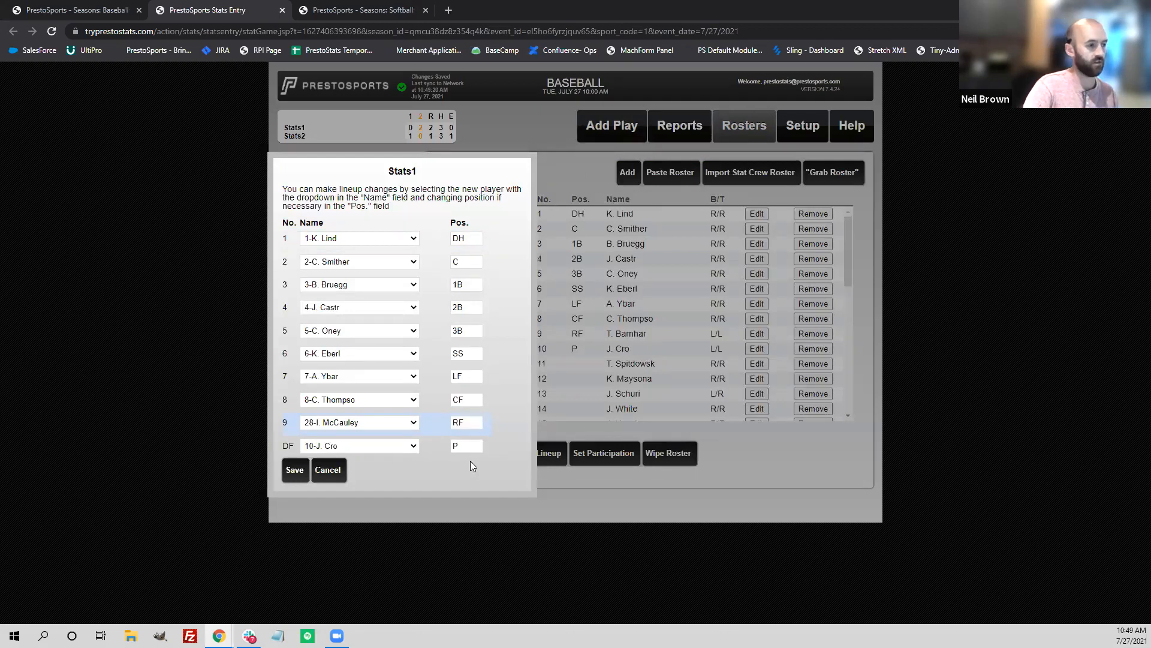
pyautogui.click(296, 476)
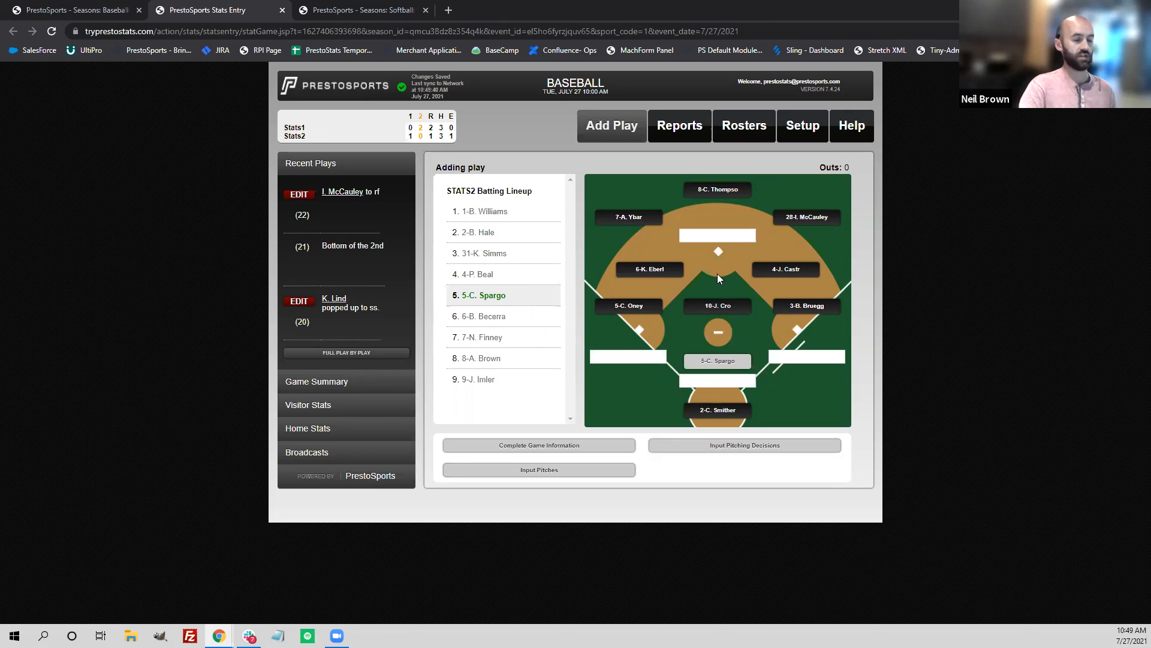
# Replace the Stats1 pitcher in the DF lineup slot with player number 40 and save the lineup.
pyautogui.click(742, 135)
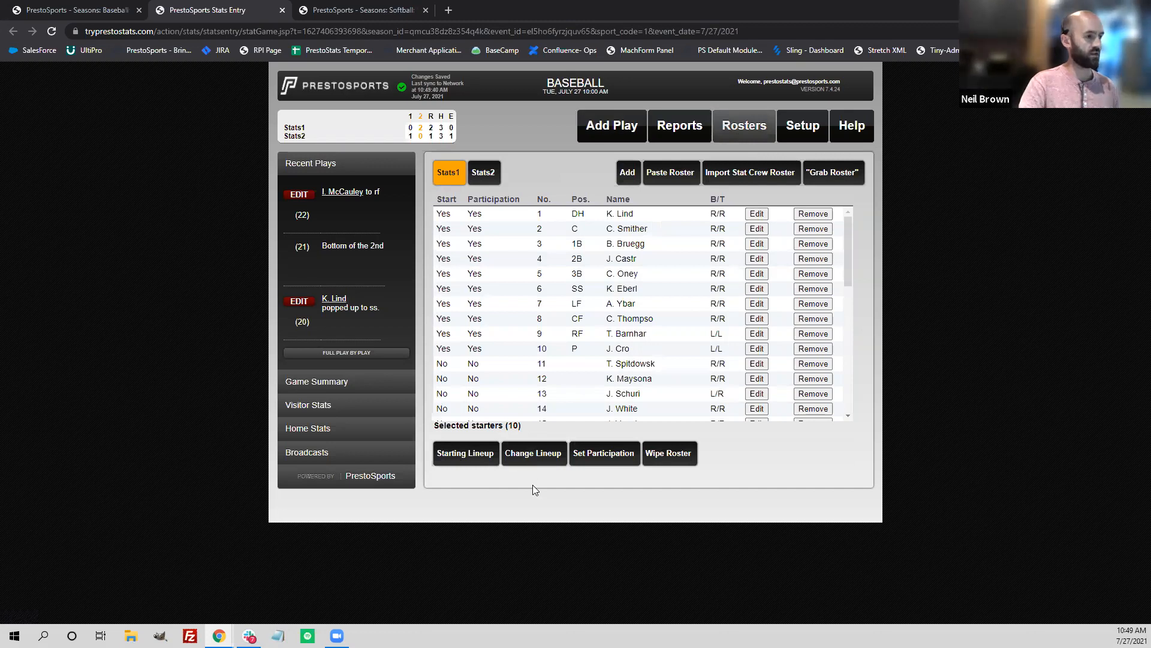
pyautogui.click(532, 457)
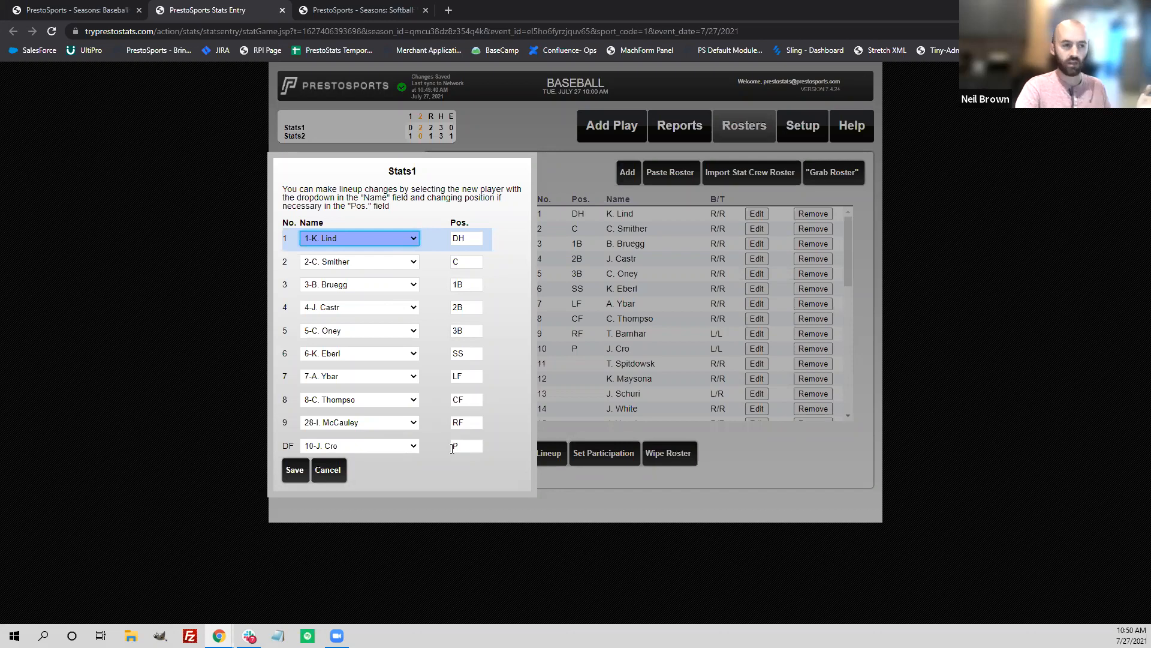
pyautogui.click(394, 444)
pyautogui.scroll(-3, 369, 330)
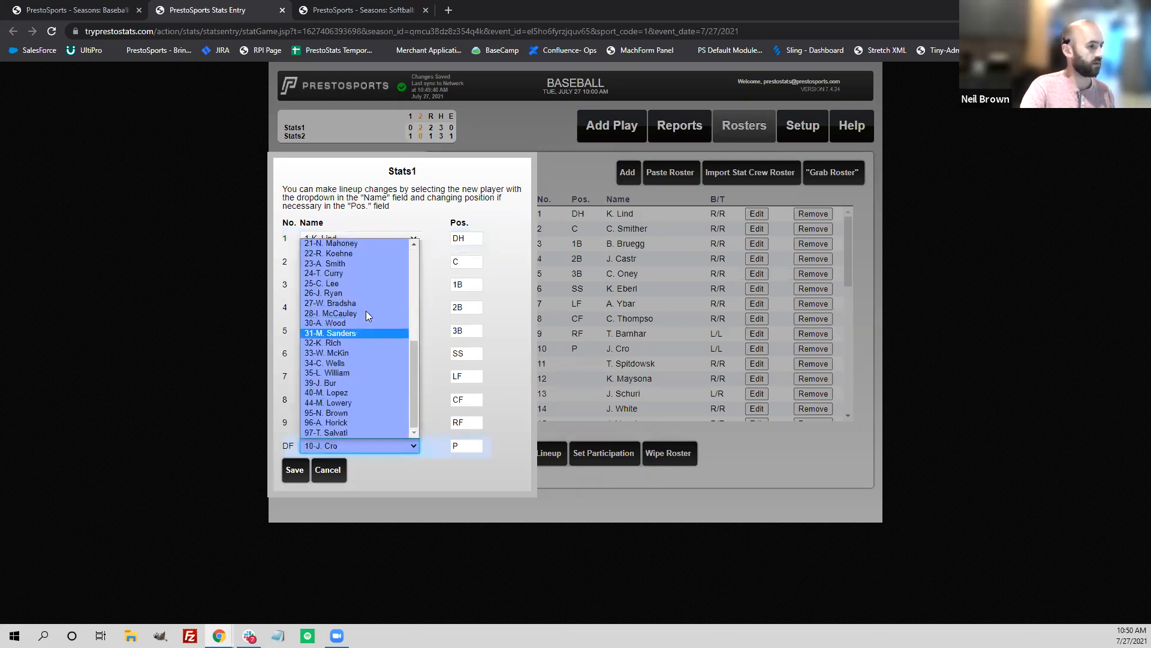
pyautogui.click(347, 392)
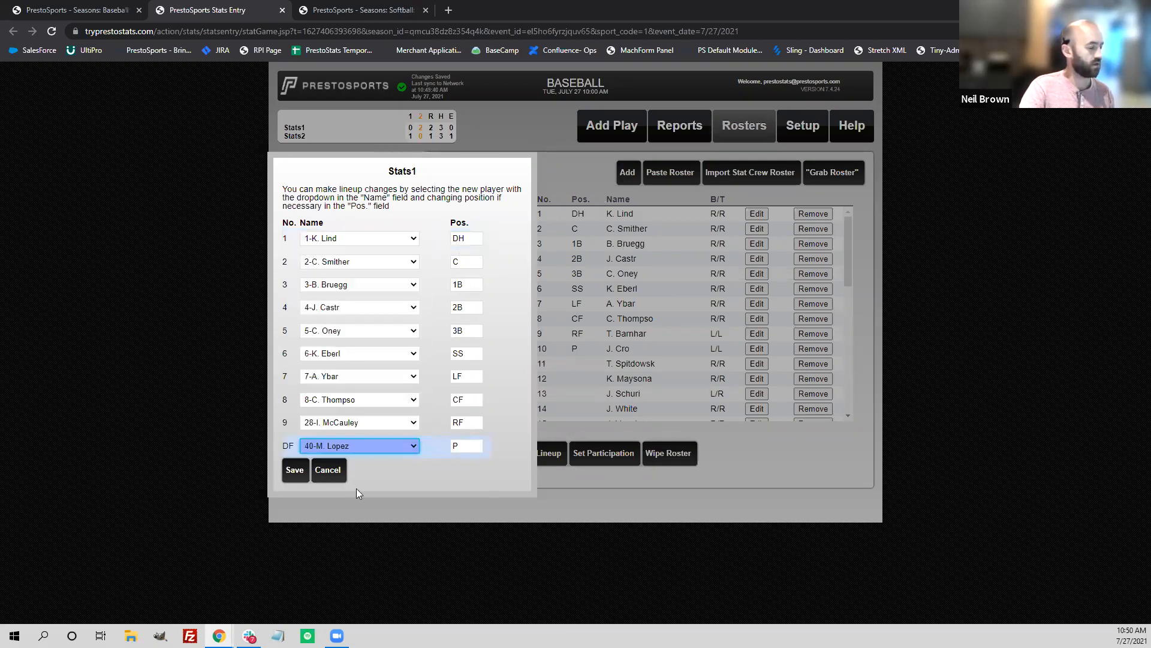
pyautogui.click(292, 478)
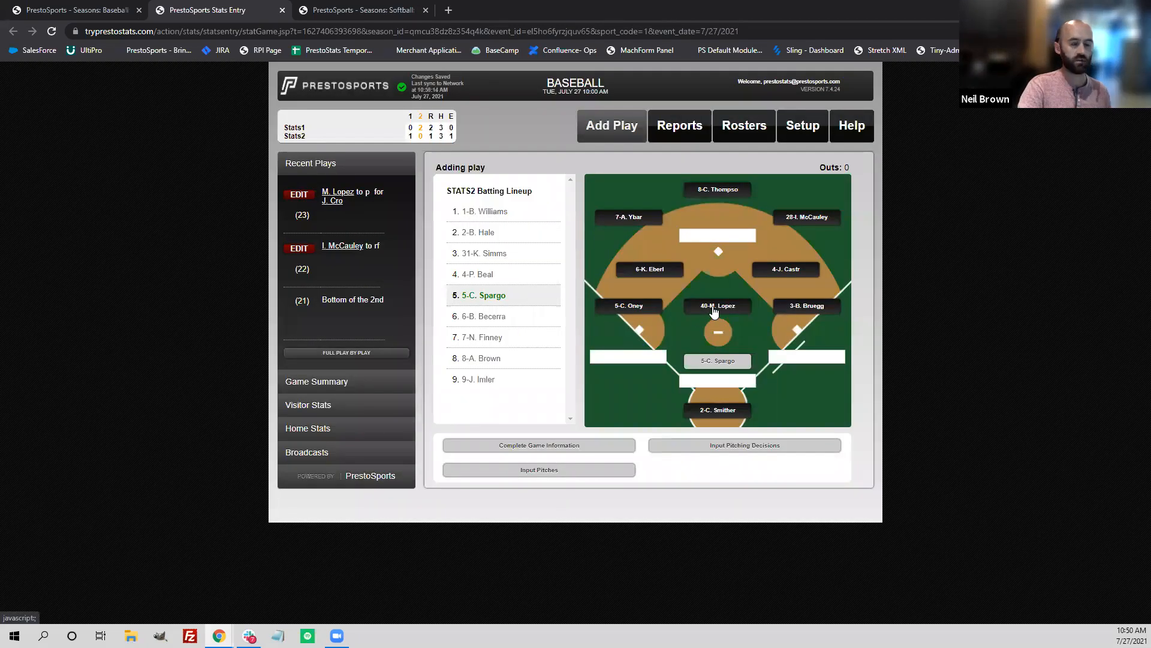
# Place Stats2 player number 4 on second base as a runner for the bottom of the 2nd inning.
pyautogui.click(752, 381)
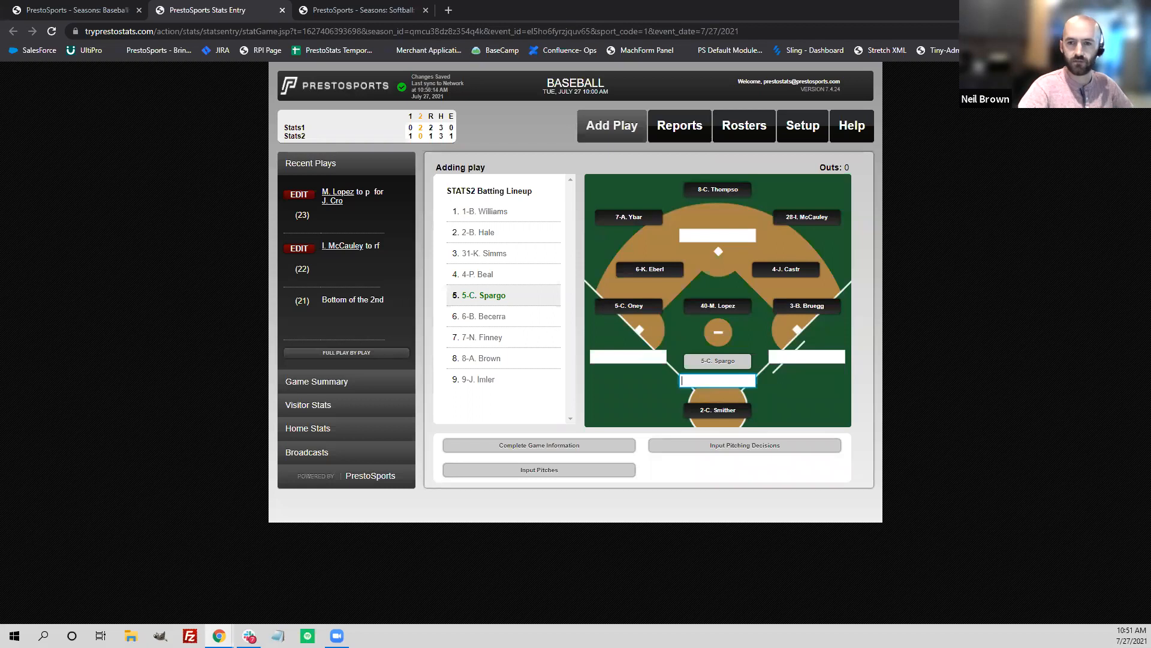
pyautogui.write('R:4')
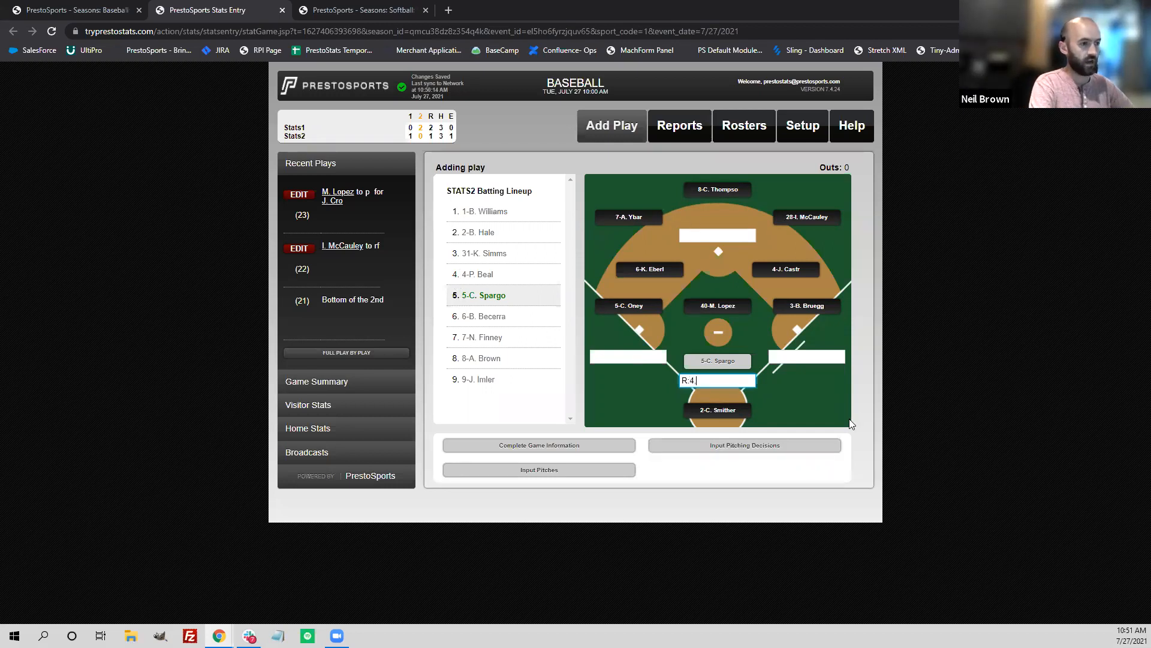
pyautogui.write('2')
pyautogui.press('Return')
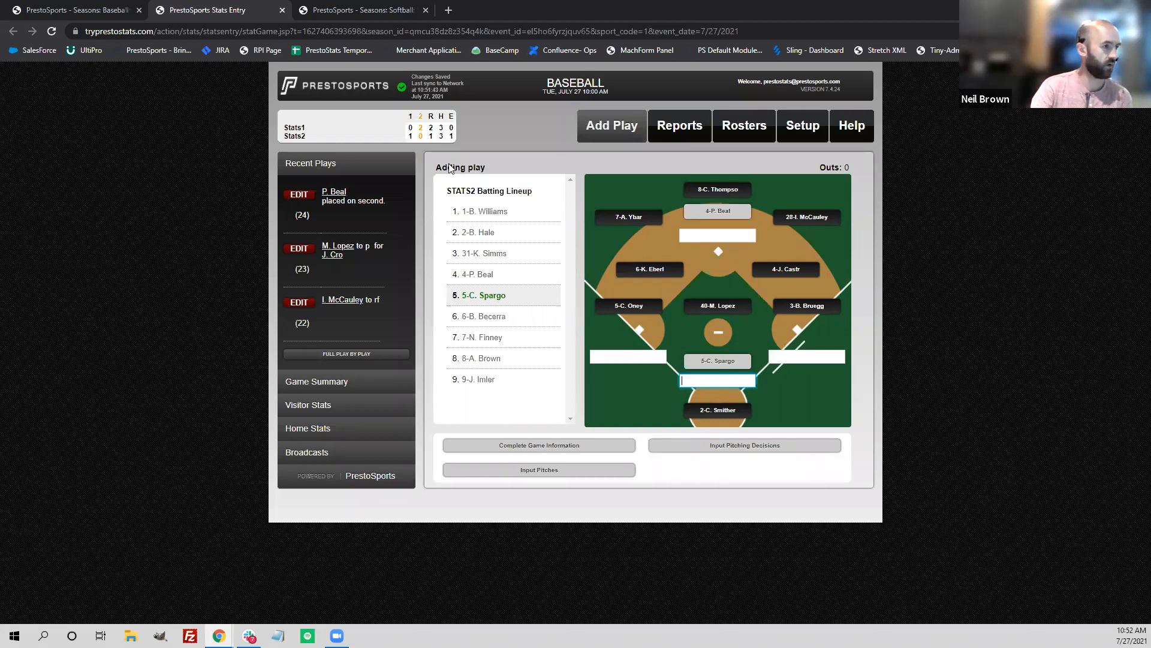
# Open stats entry for the Stats2 vs. Stats1 softball game and check the Stats2 starting lineup, including its DP and DF spots.
pyautogui.click(368, 10)
pyautogui.click(1090, 217)
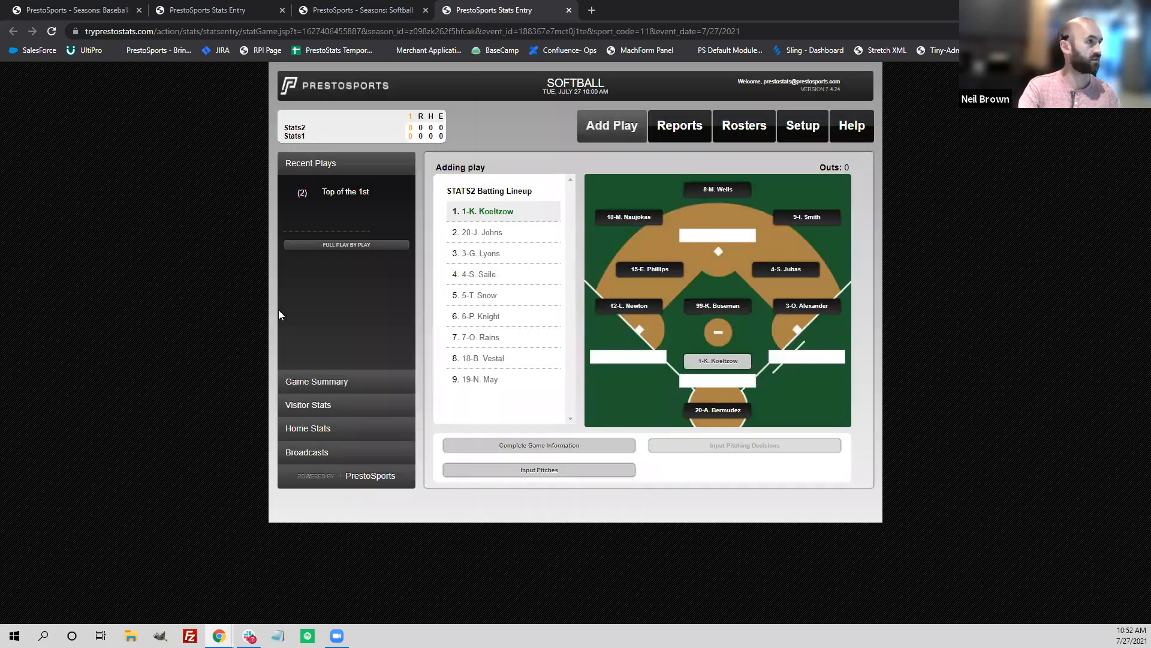
pyautogui.click(751, 132)
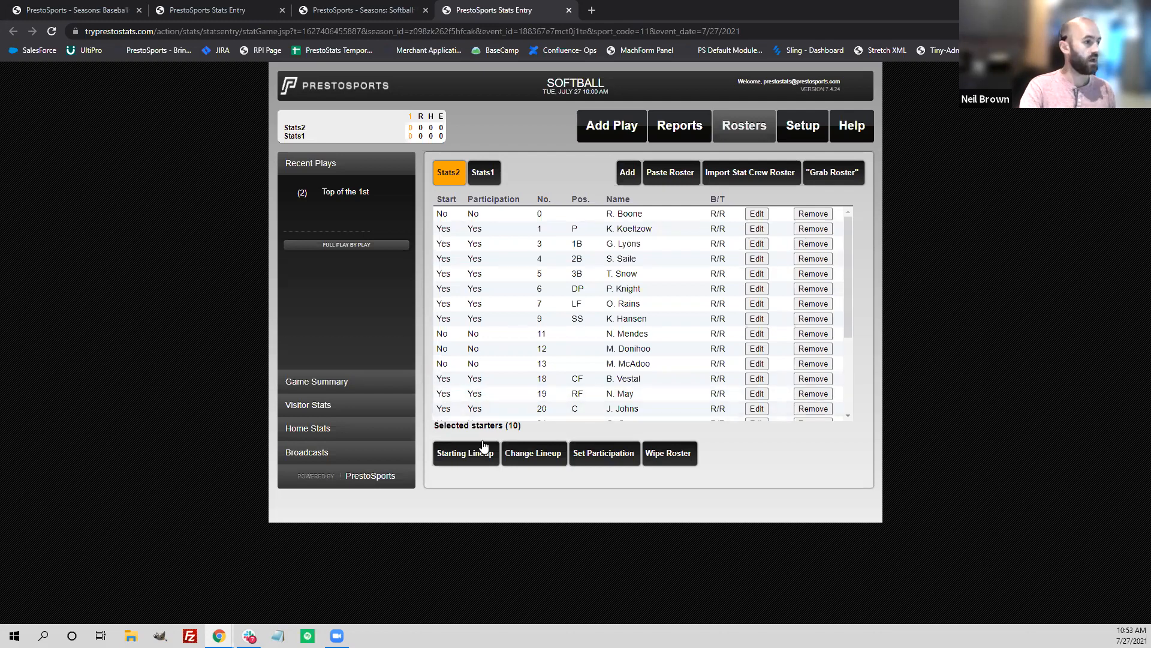
pyautogui.click(466, 455)
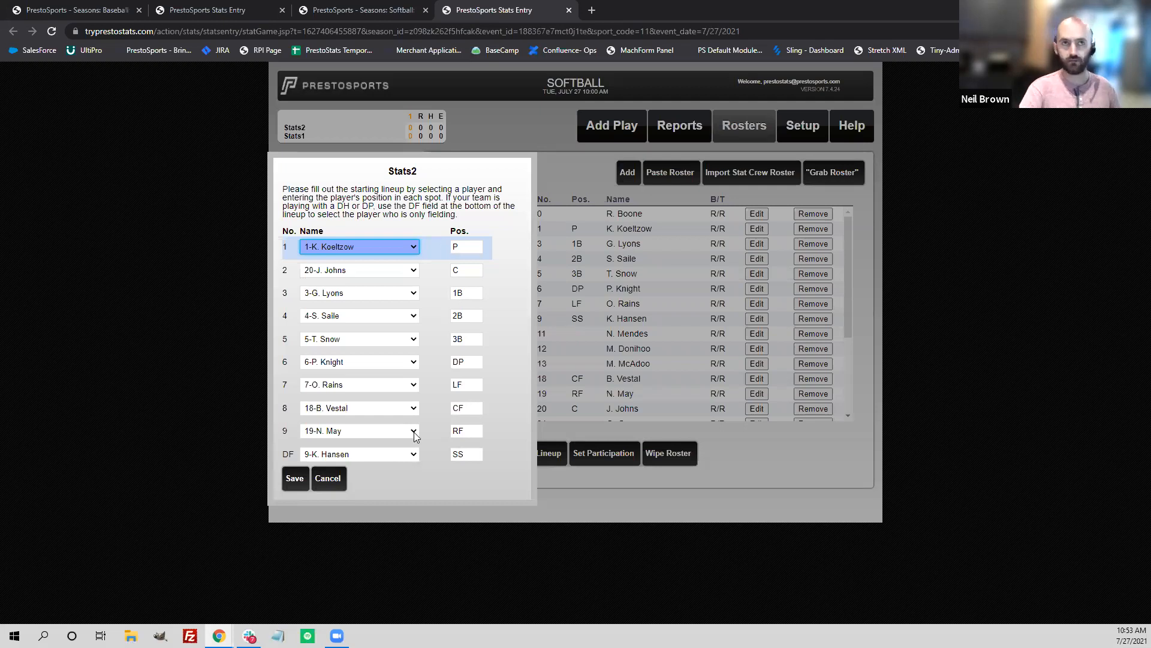
pyautogui.click(326, 480)
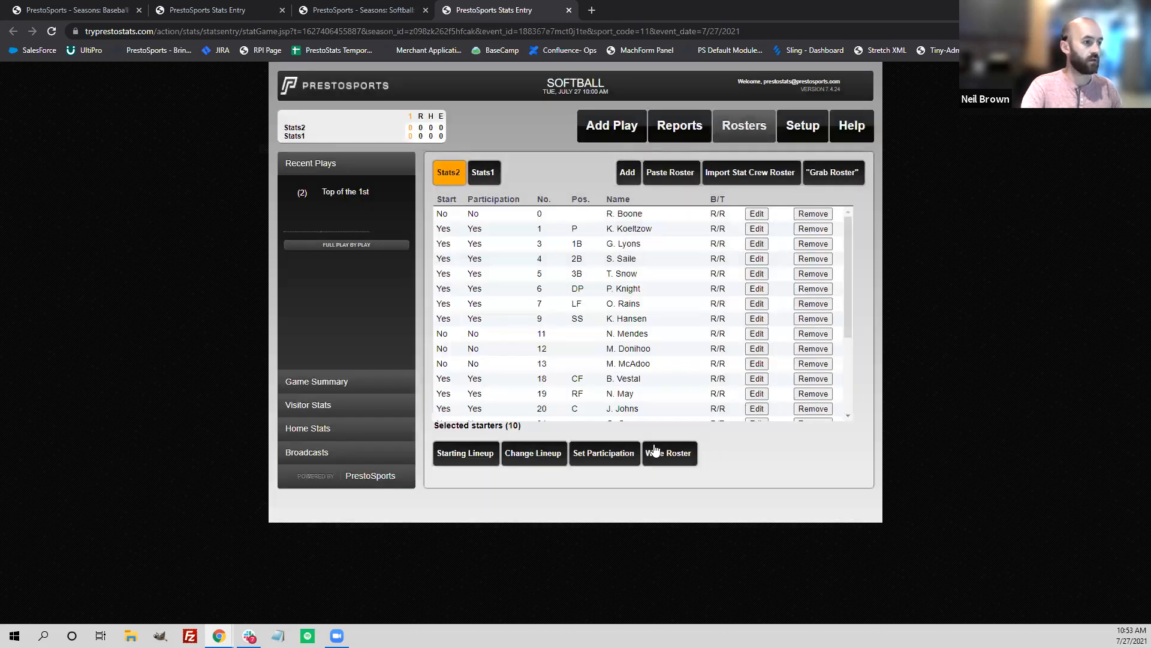
pyautogui.click(479, 462)
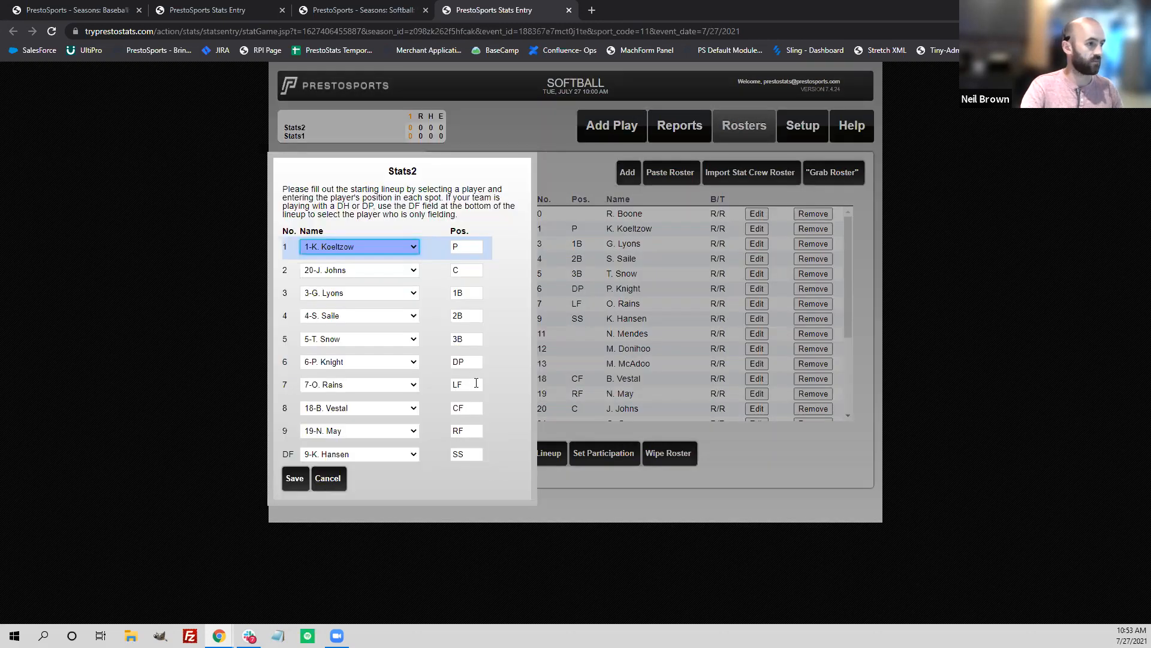
pyautogui.click(329, 487)
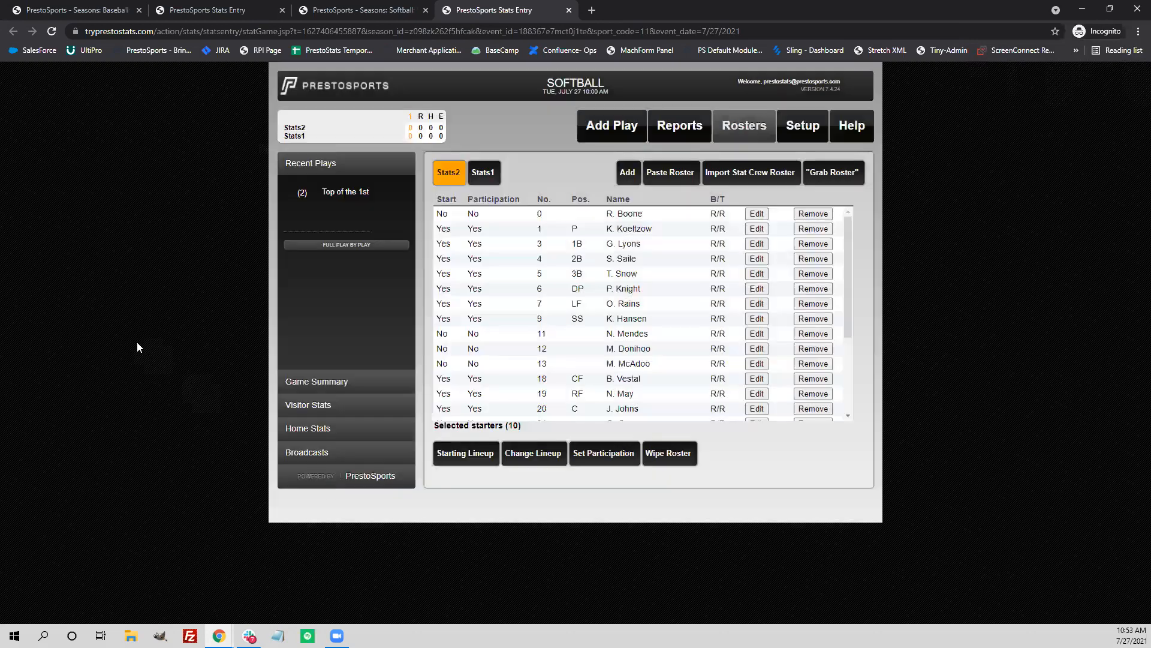
pyautogui.click(611, 133)
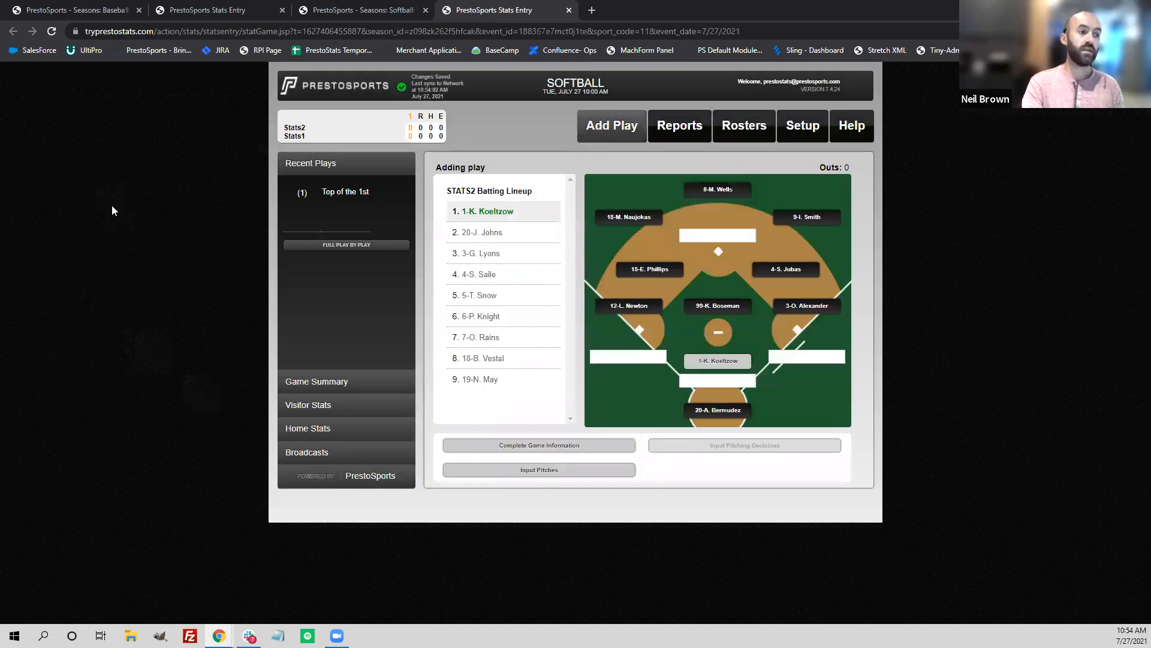
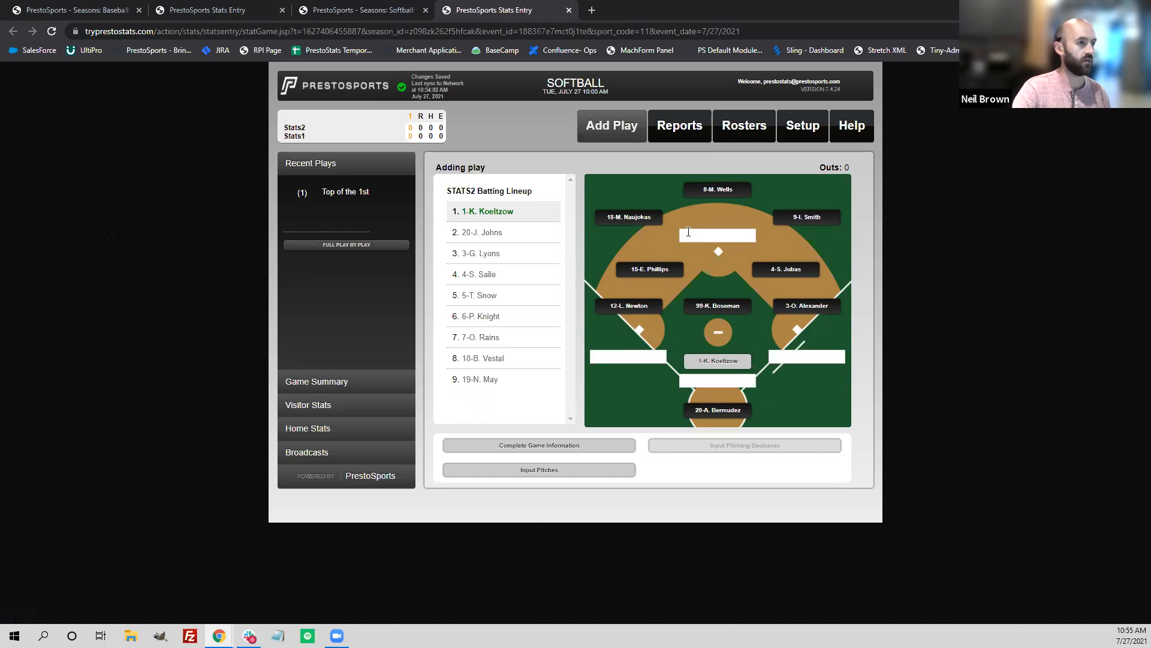
pyautogui.click(644, 223)
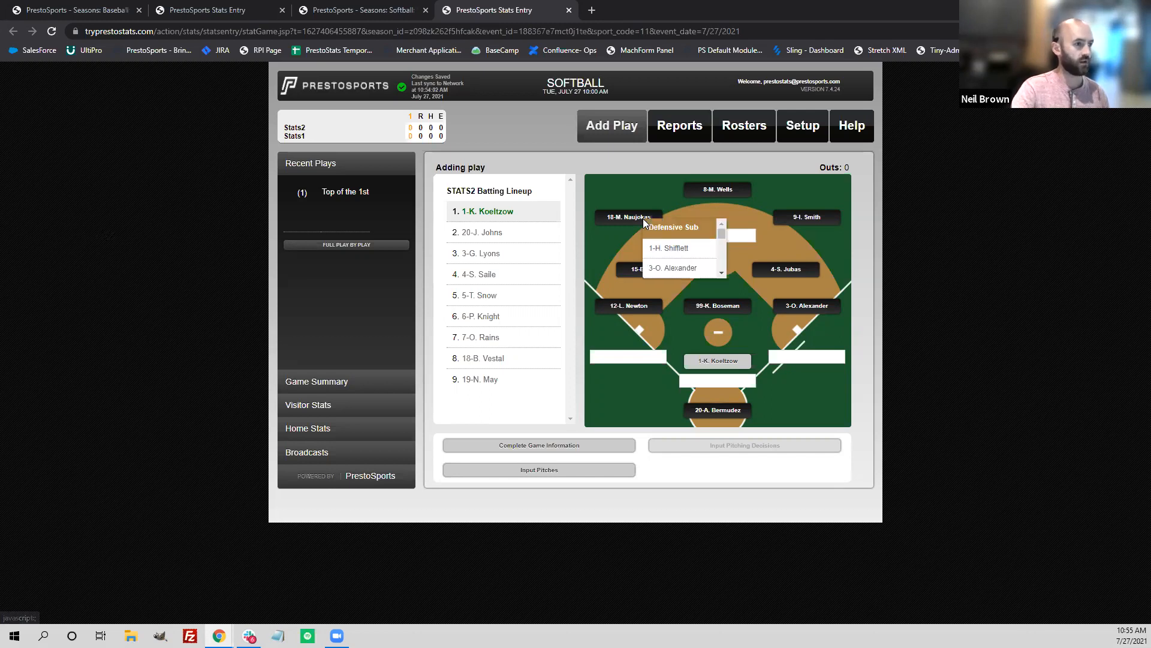
pyautogui.scroll(-1, 657, 250)
pyautogui.scroll(-3, 657, 252)
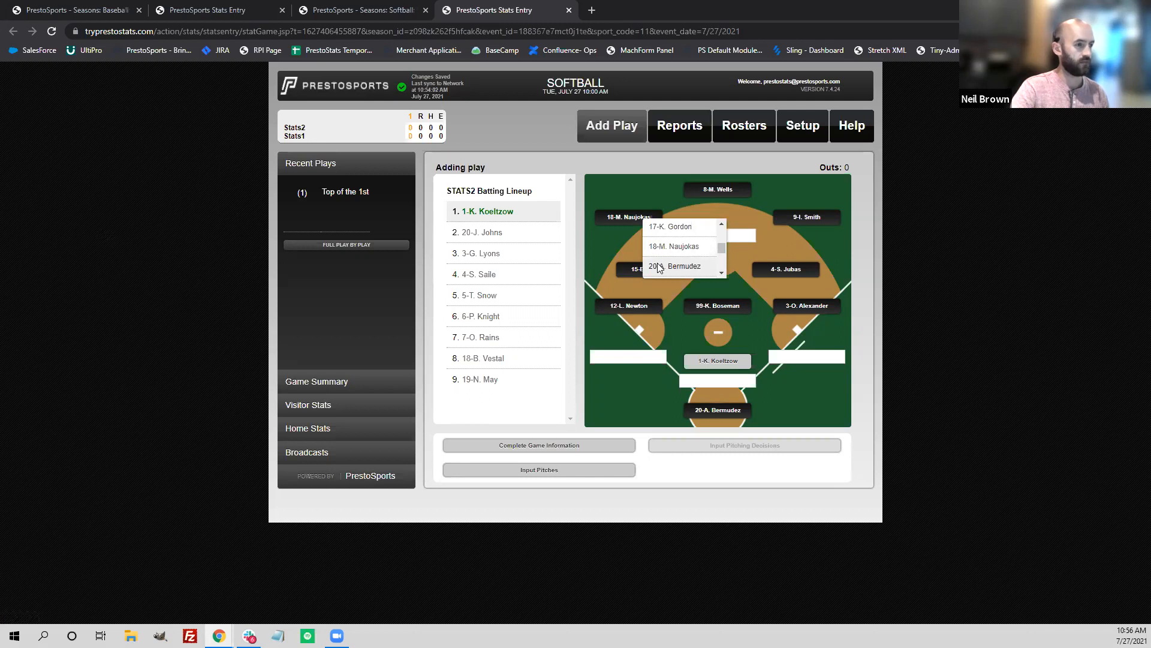
pyautogui.click(672, 266)
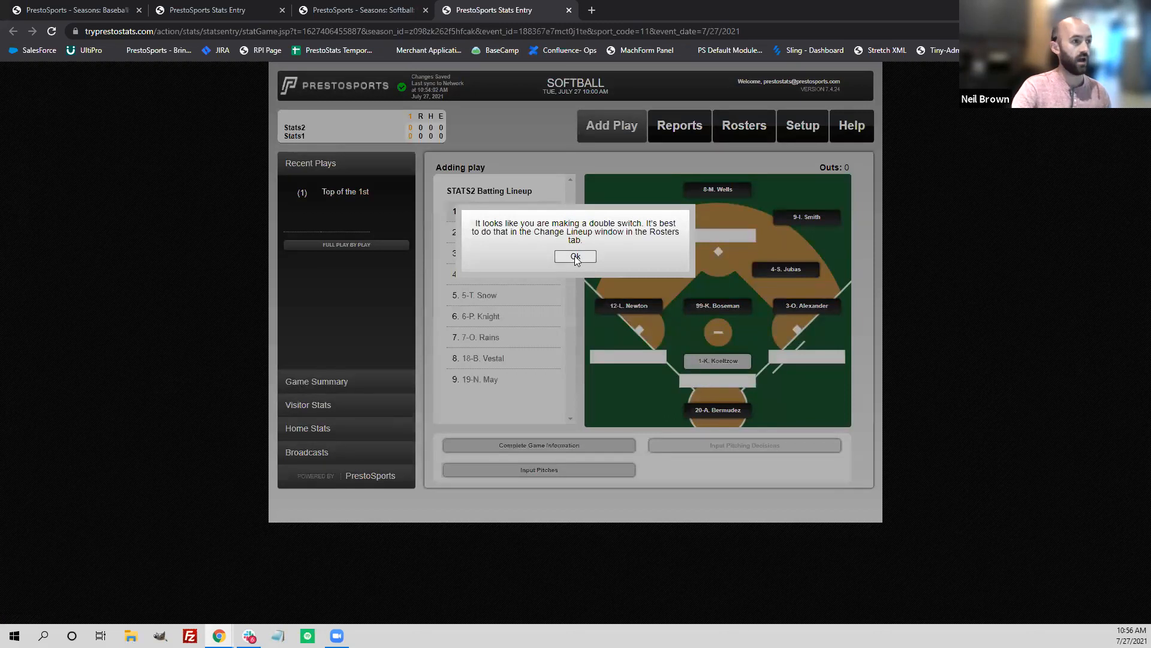
pyautogui.click(575, 256)
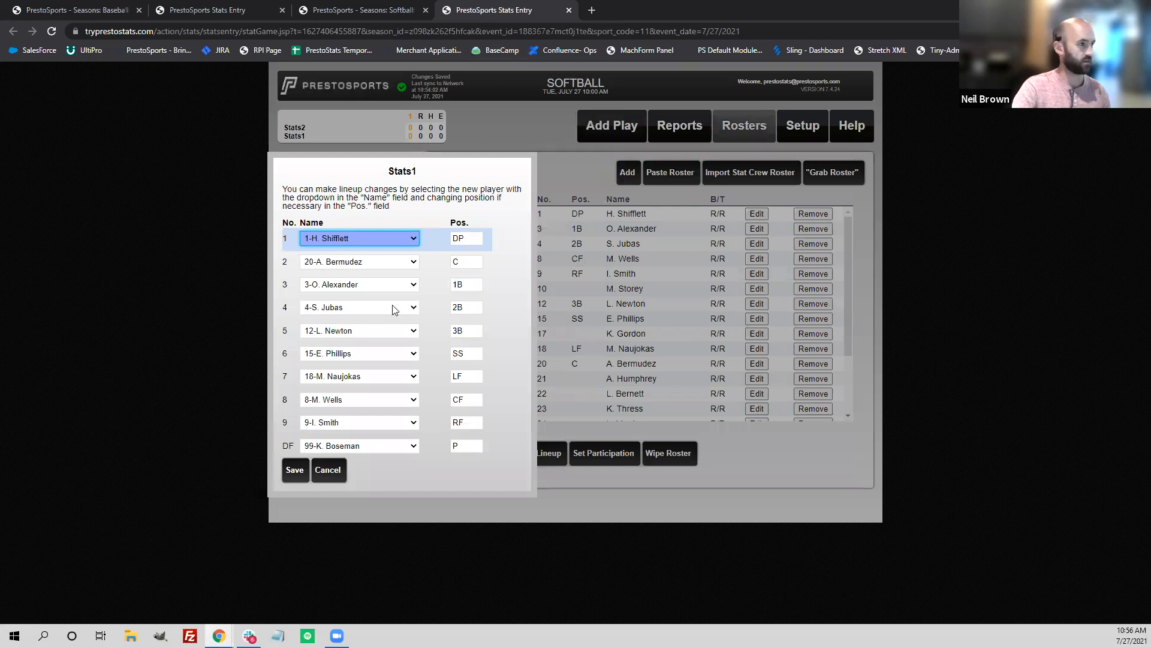
pyautogui.click(335, 474)
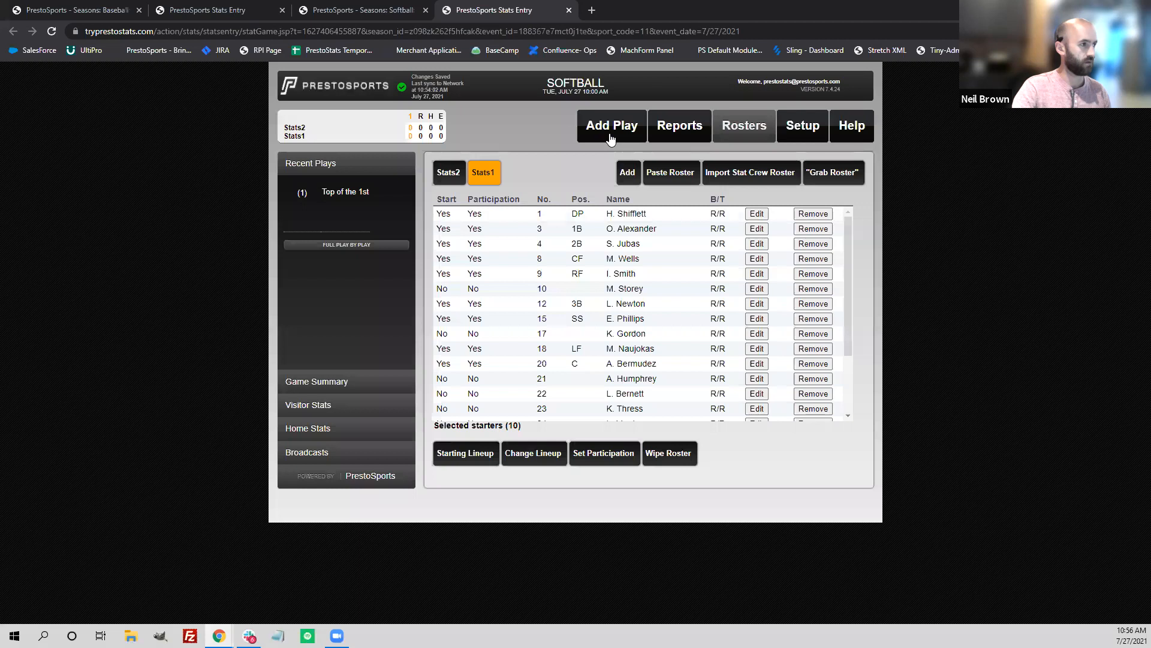
pyautogui.click(611, 134)
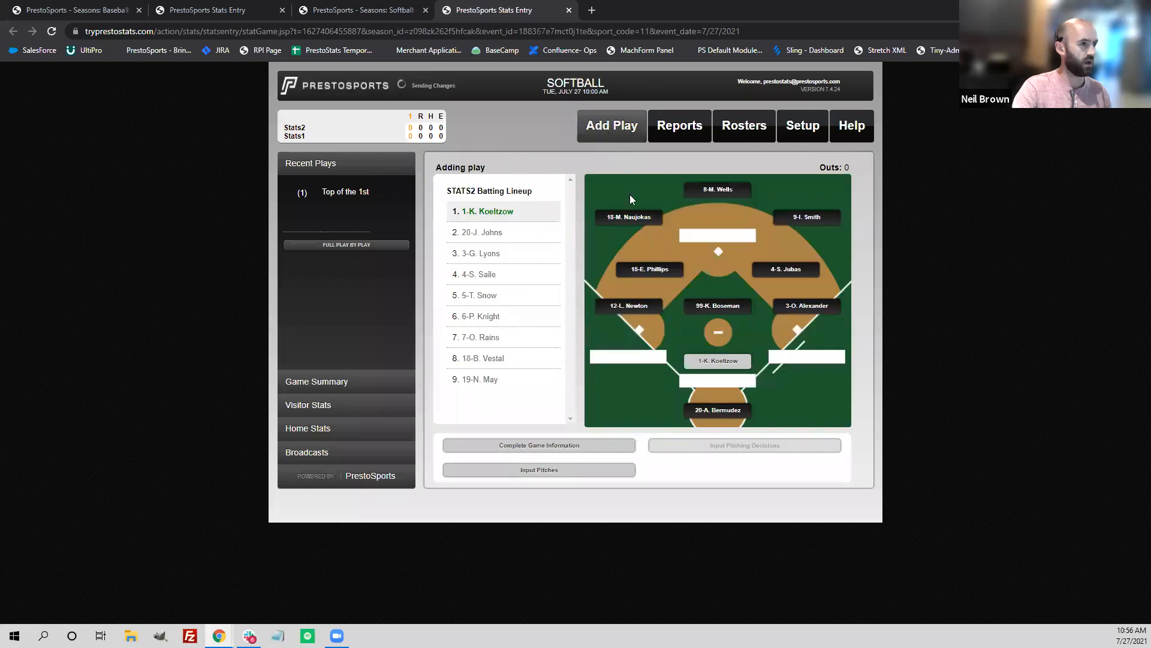
# Record a swinging strikeout (k) for the Stats2 leadoff batter in the softball game.
pyautogui.click(714, 379)
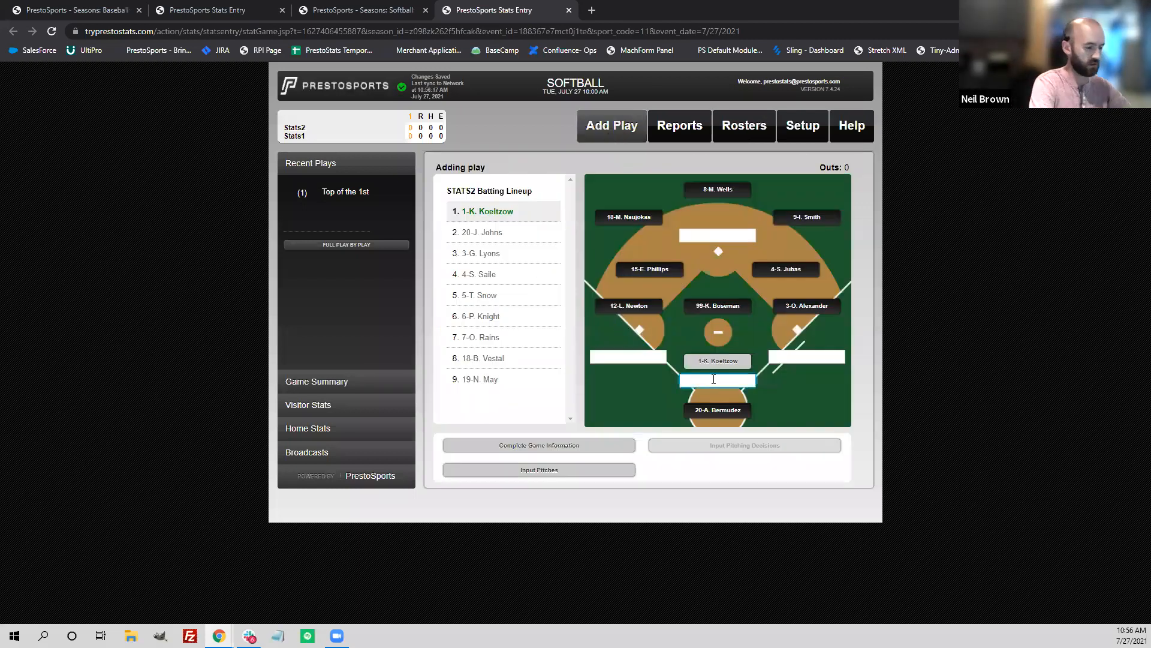
pyautogui.write('k')
pyautogui.press('Return')
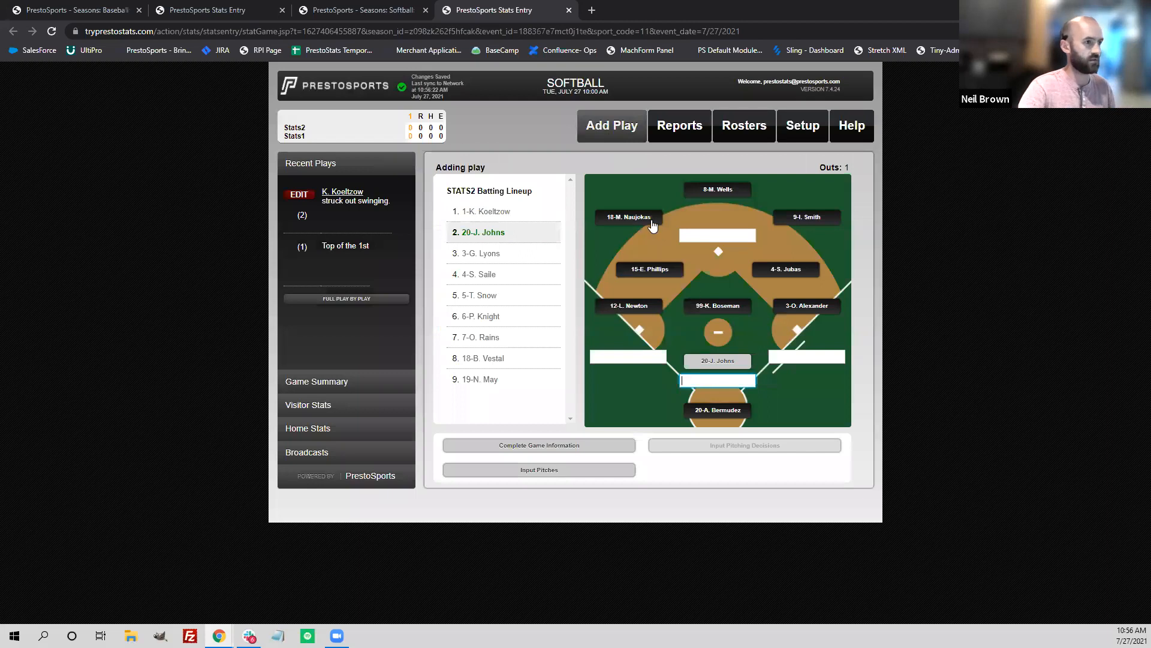
# In the Stats1 lineup change, assign player number 20 to left field (LF) and player number 18 to center field (CF).
pyautogui.click(652, 225)
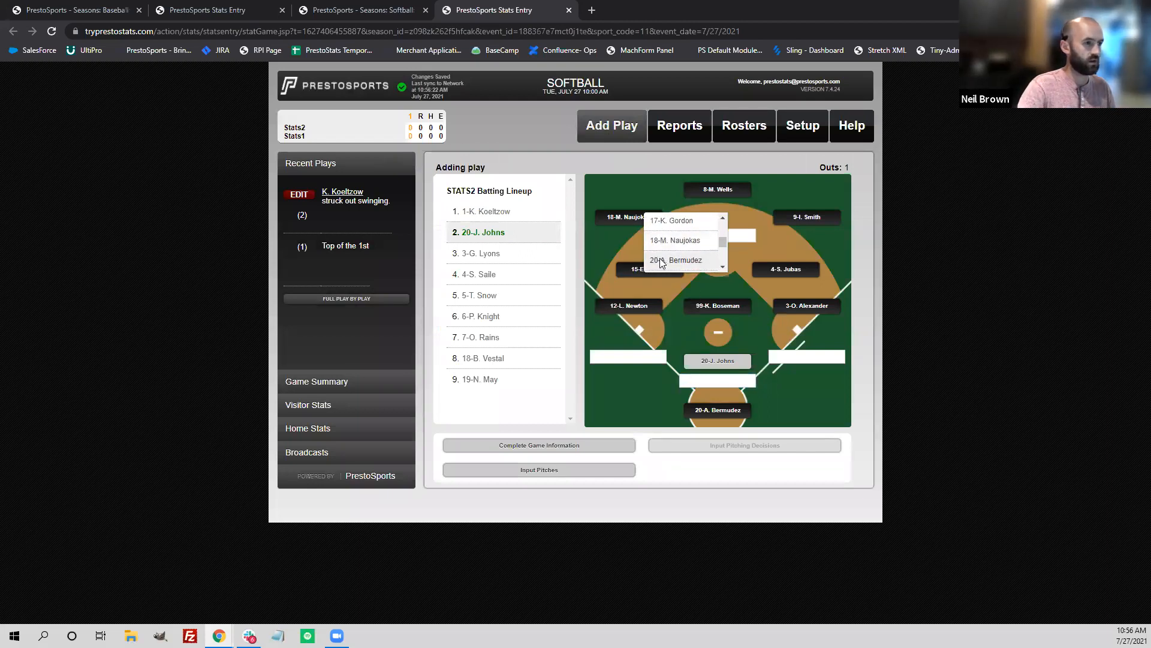
pyautogui.click(662, 262)
pyautogui.click(638, 258)
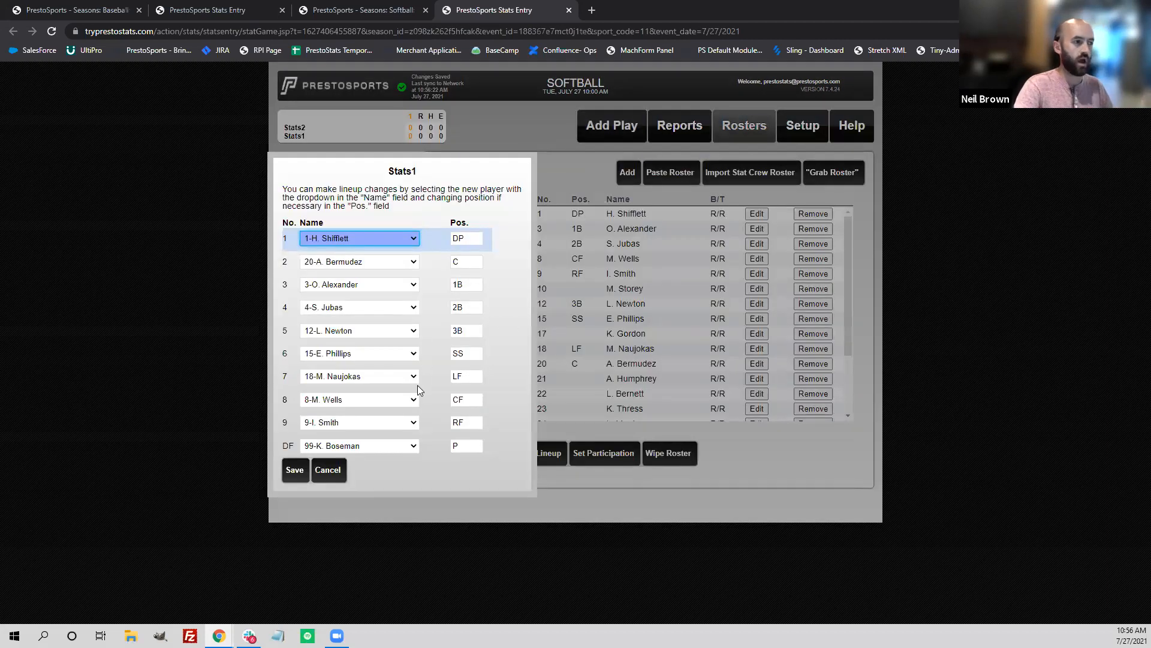
pyautogui.click(386, 377)
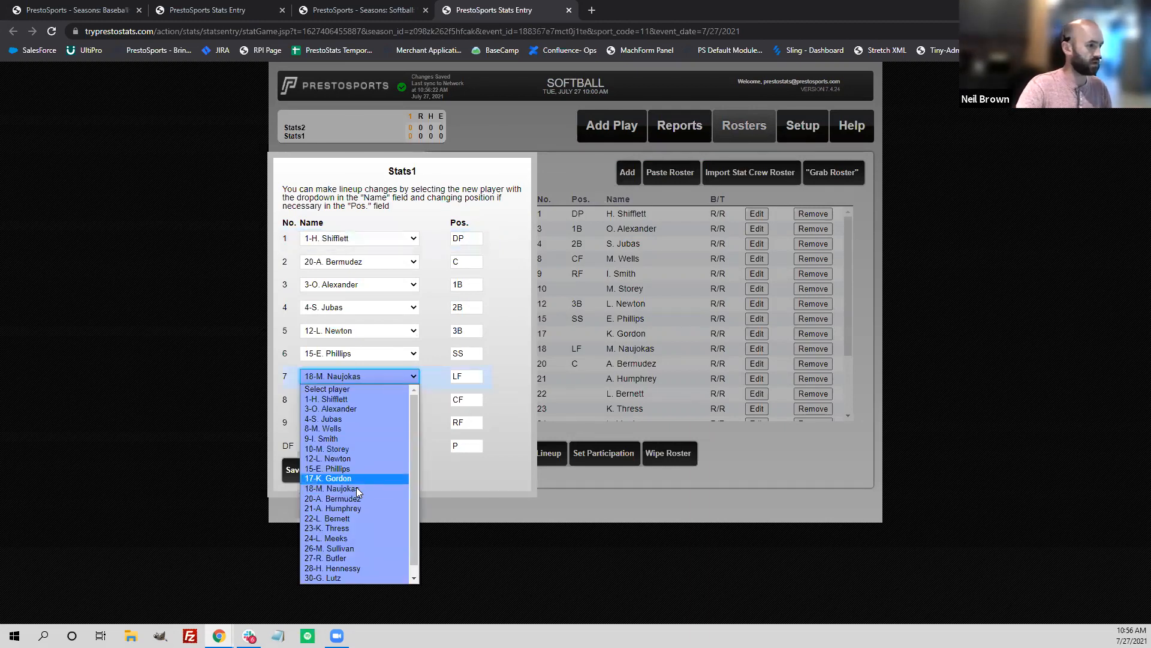
pyautogui.click(343, 500)
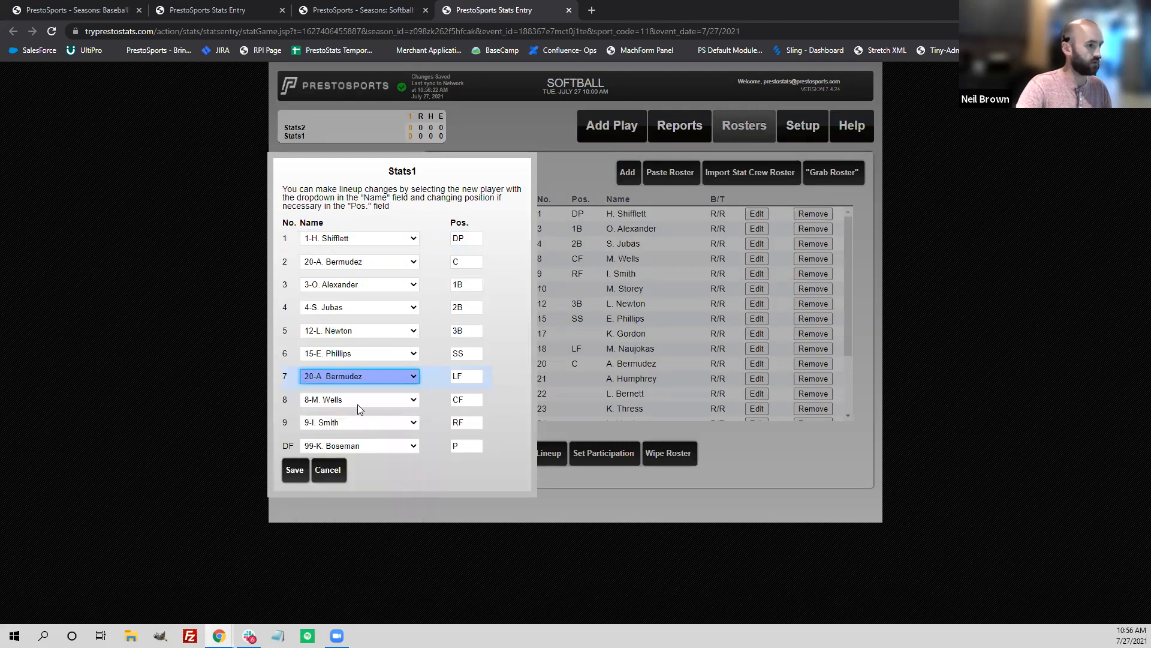
pyautogui.click(355, 401)
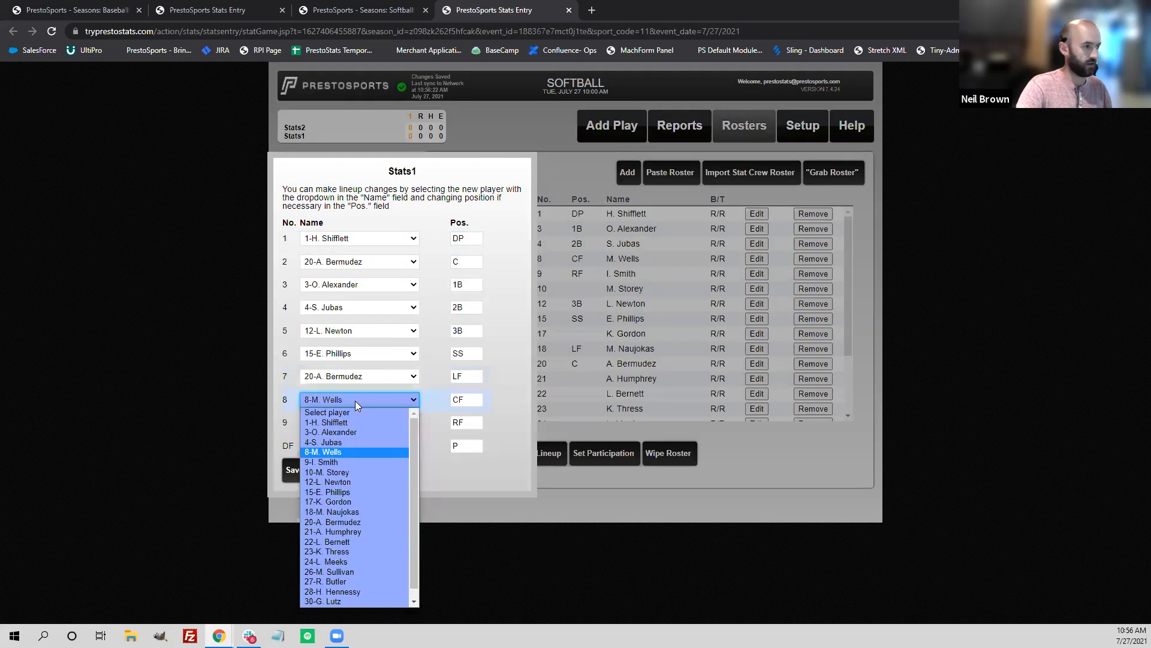
pyautogui.click(347, 511)
# Assign Stats1 player number 26 as catcher in the second batting spot and save the lineup changes.
pyautogui.click(297, 470)
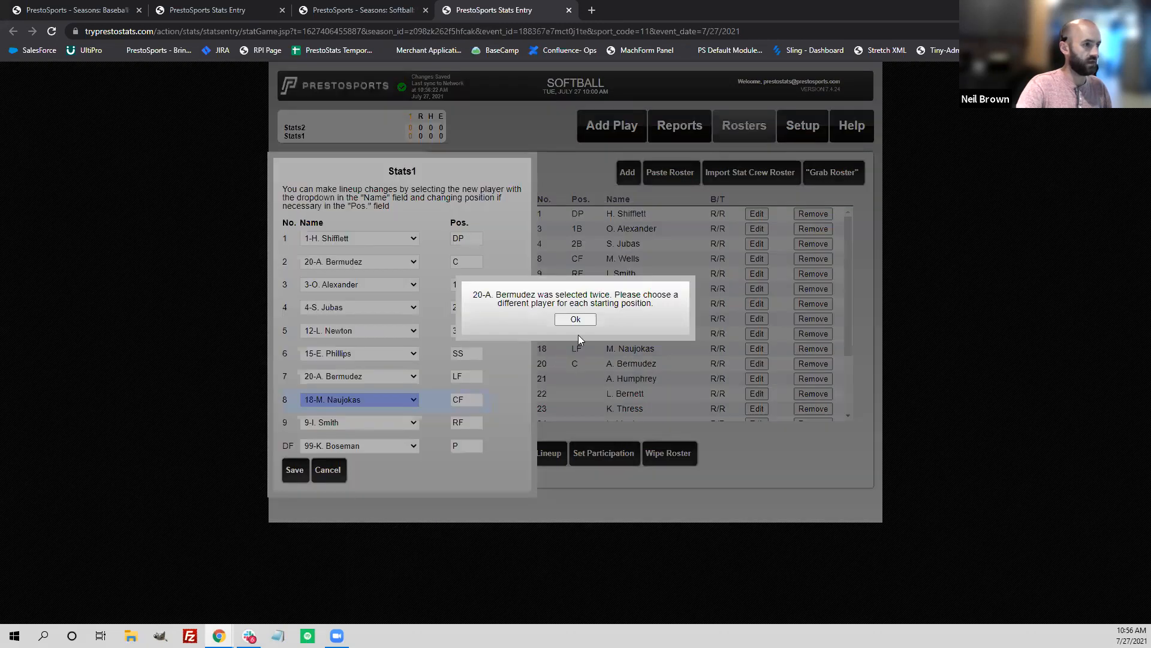
pyautogui.click(573, 320)
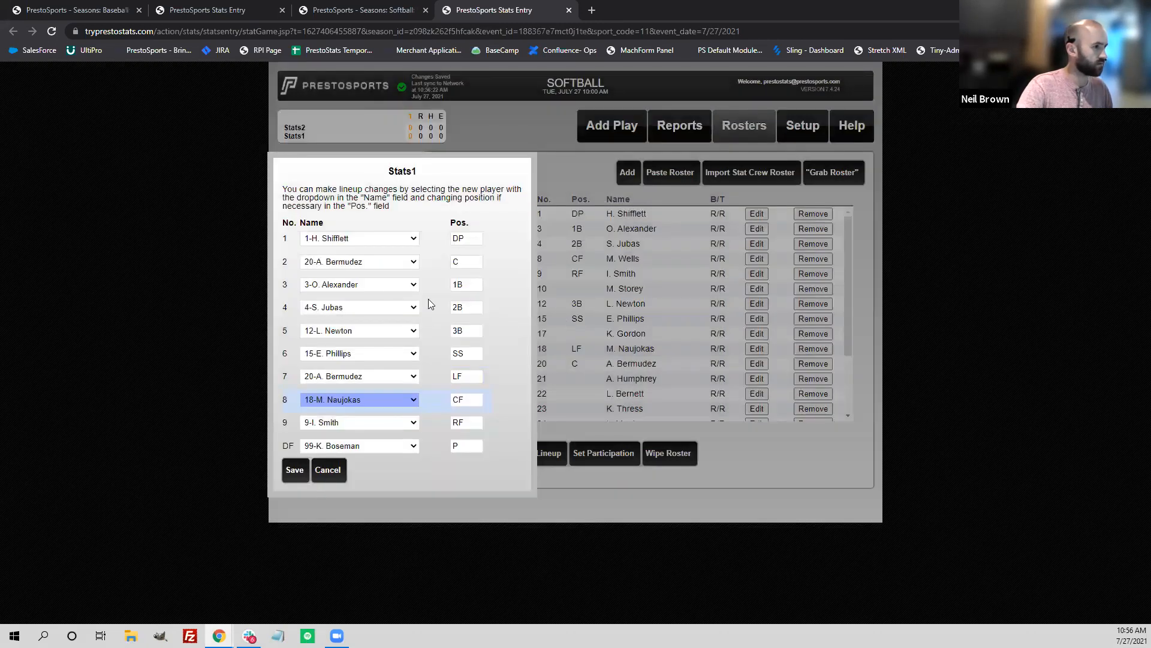
pyautogui.click(383, 264)
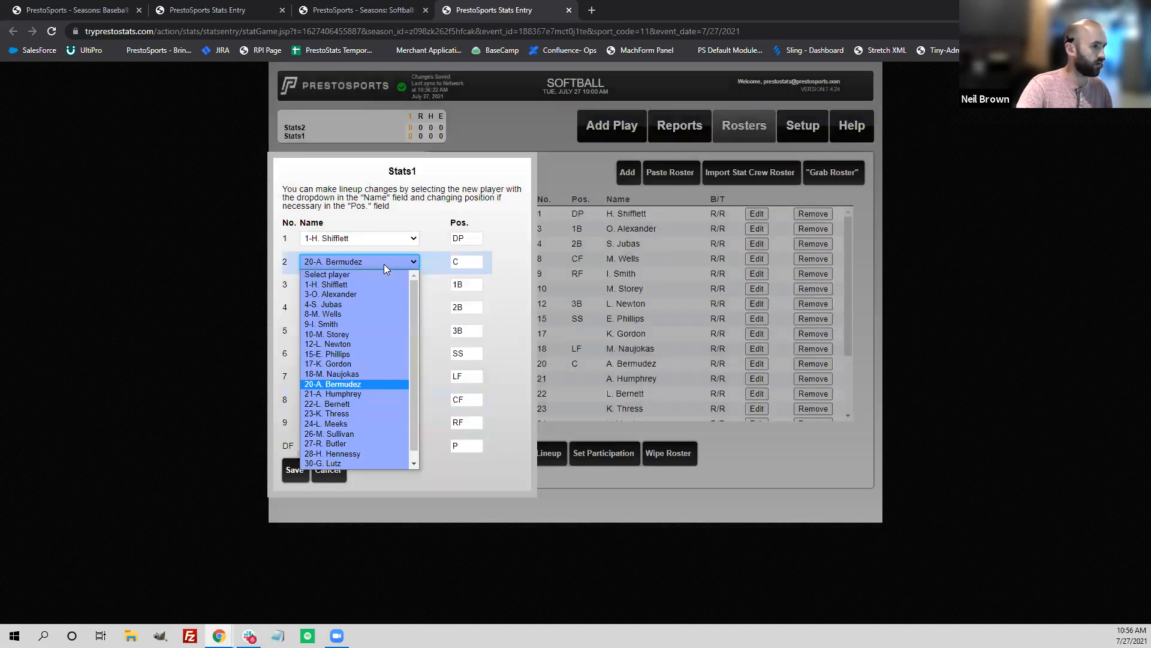
pyautogui.click(351, 439)
pyautogui.click(295, 470)
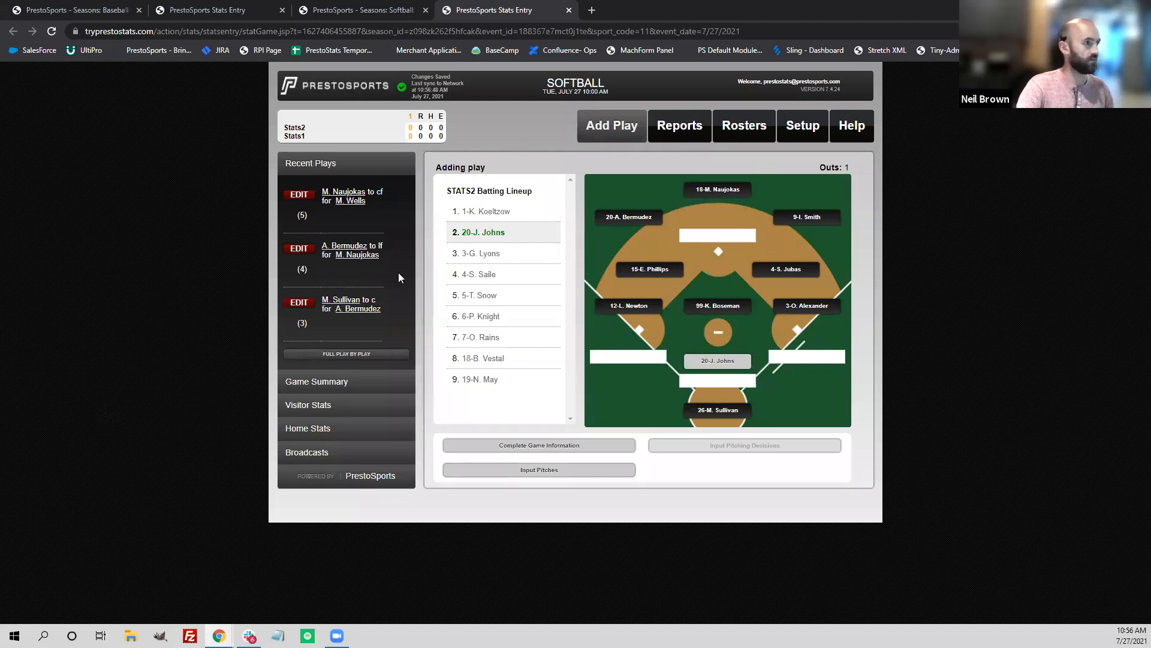
pyautogui.click(743, 131)
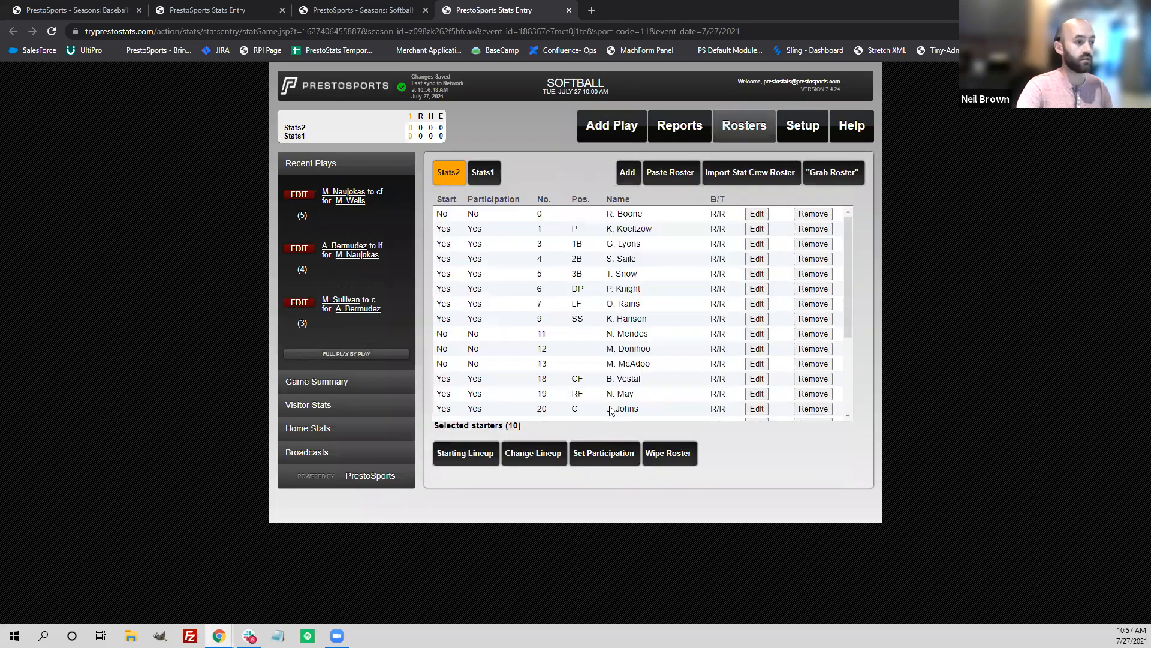
pyautogui.click(625, 125)
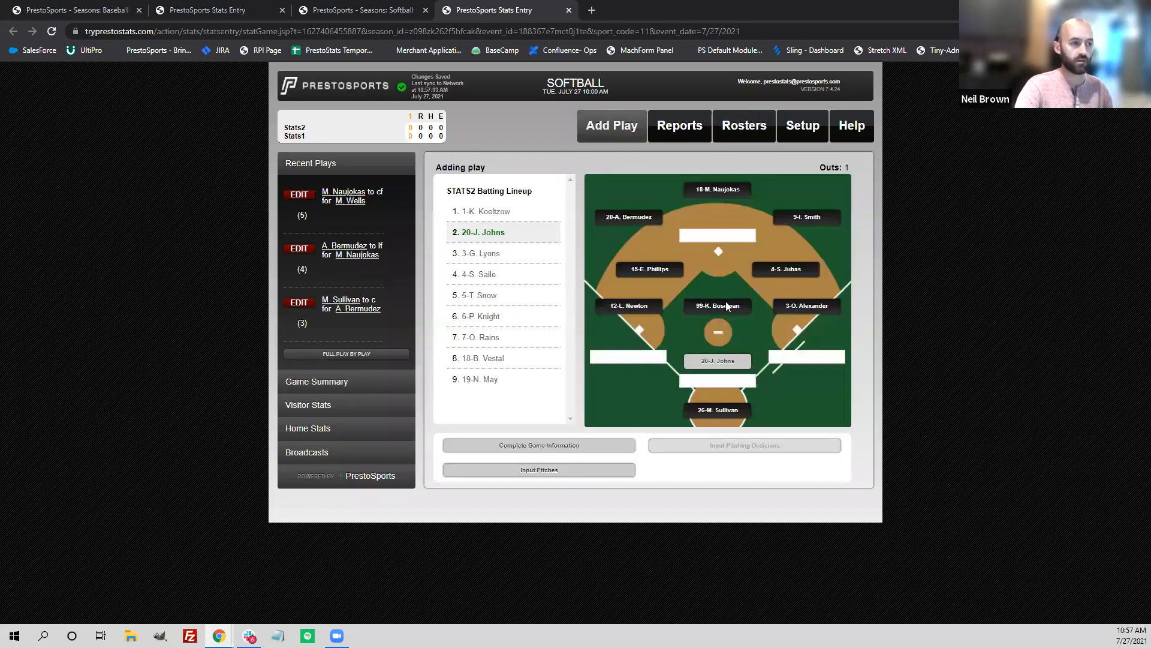
# Look over the Stats2 softball roster and the full play-by-play with the lineup changes, and return to play entry.
pyautogui.click(738, 138)
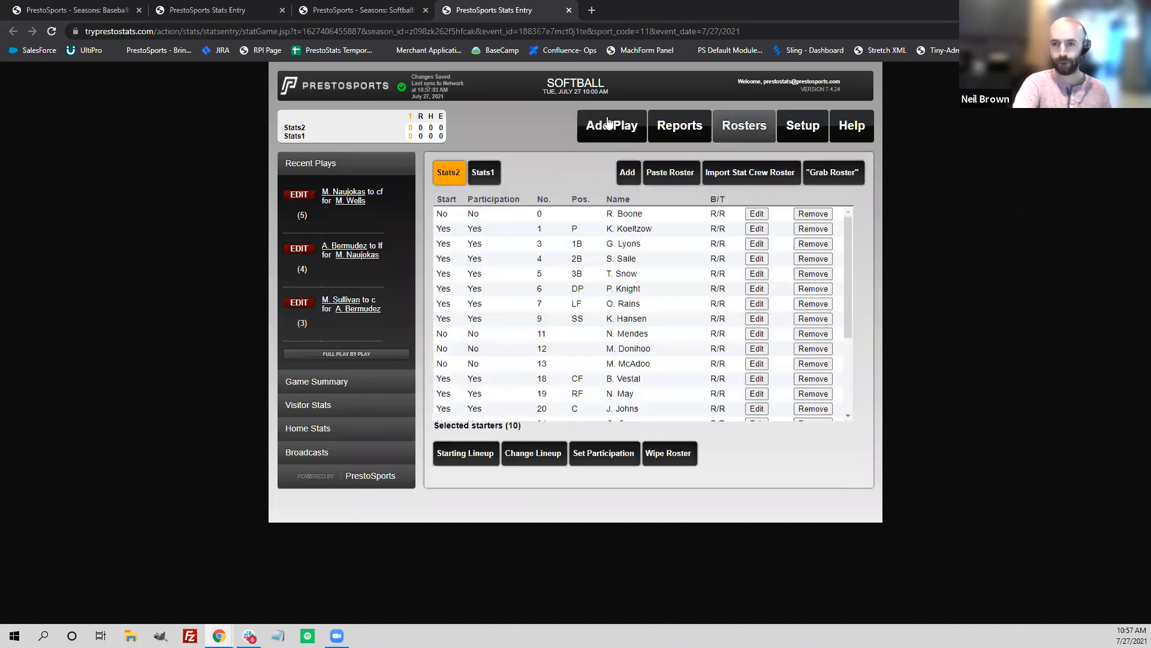
pyautogui.click(609, 122)
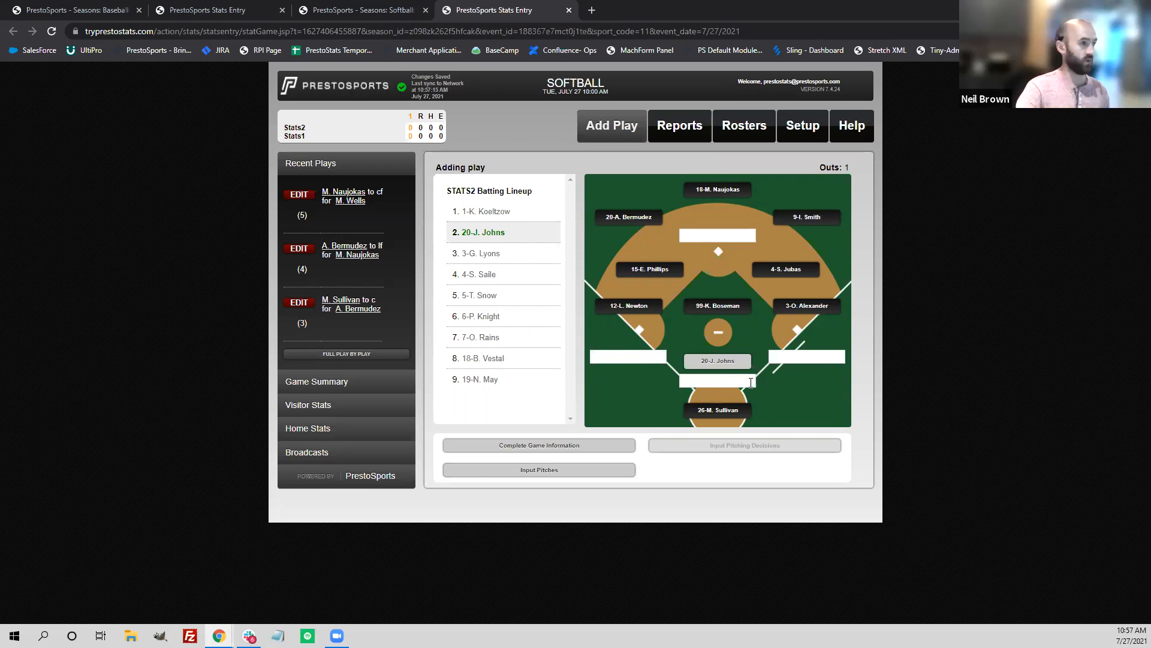
pyautogui.click(372, 354)
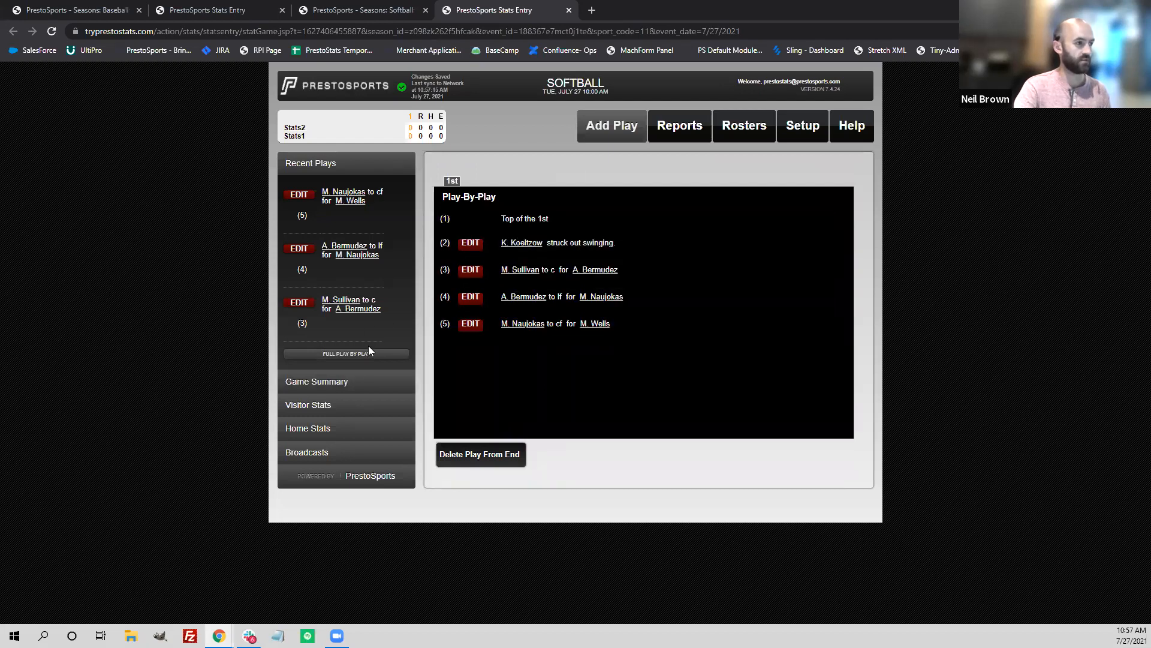
pyautogui.click(612, 127)
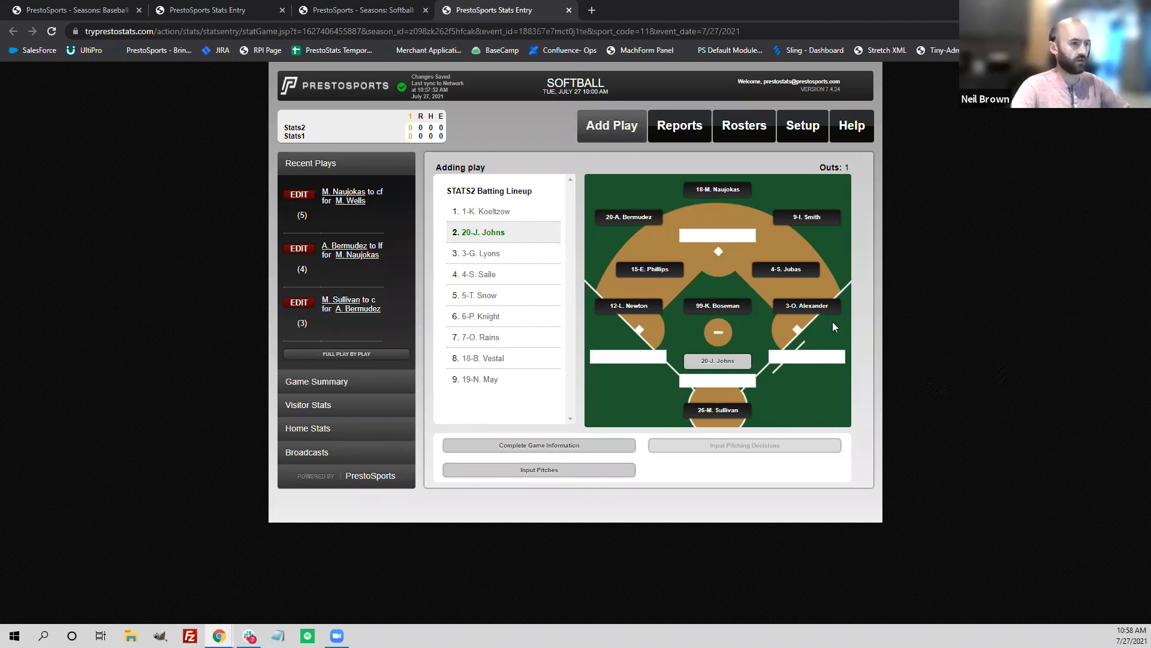
# Record catcher's interference (ci) for Stats2 batter number 20.
pyautogui.click(725, 381)
pyautogui.write('ci')
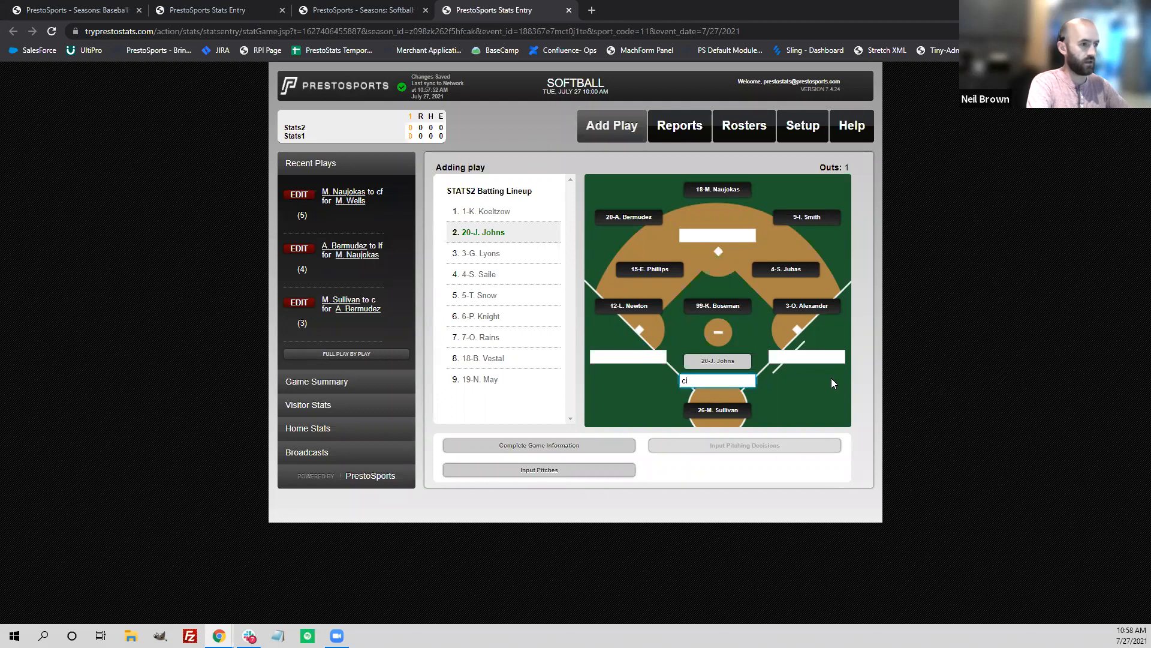
pyautogui.press('Return')
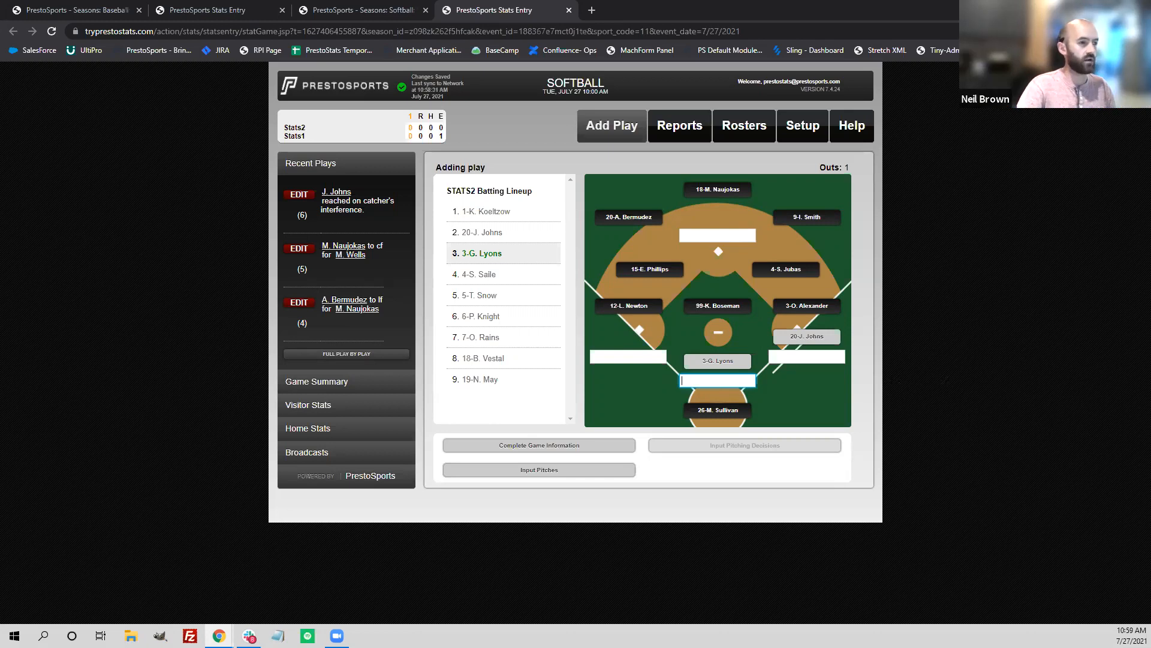
# Try to record obstruction for the runner on first base with the codes OBS and OB.
pyautogui.click(804, 355)
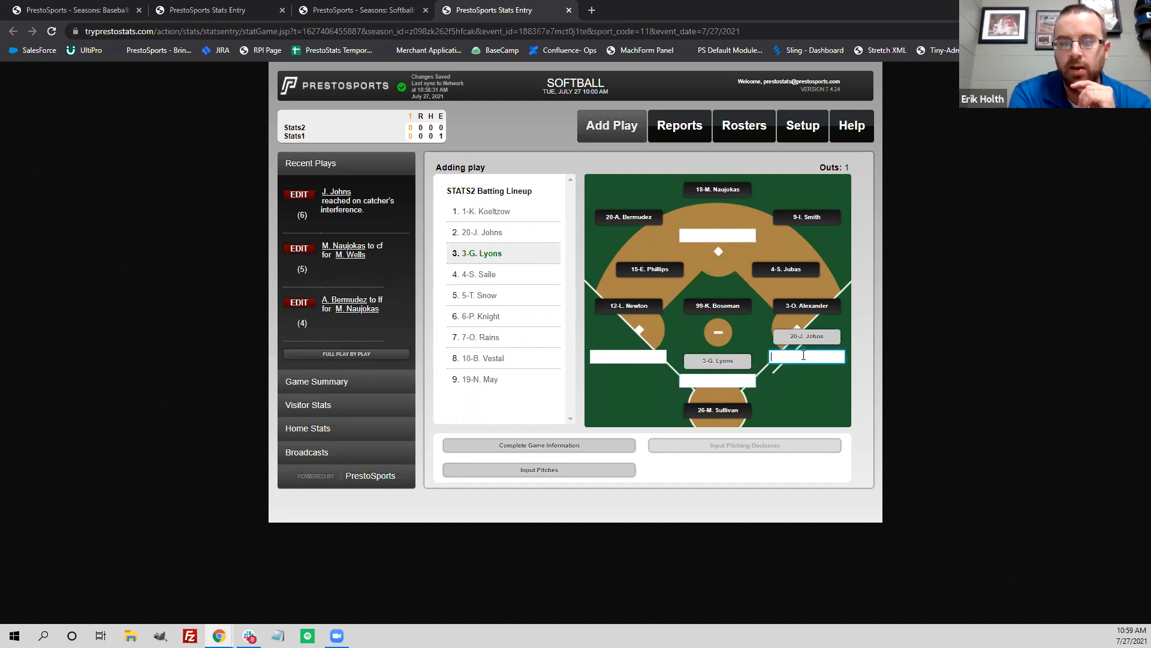
pyautogui.write('obs')
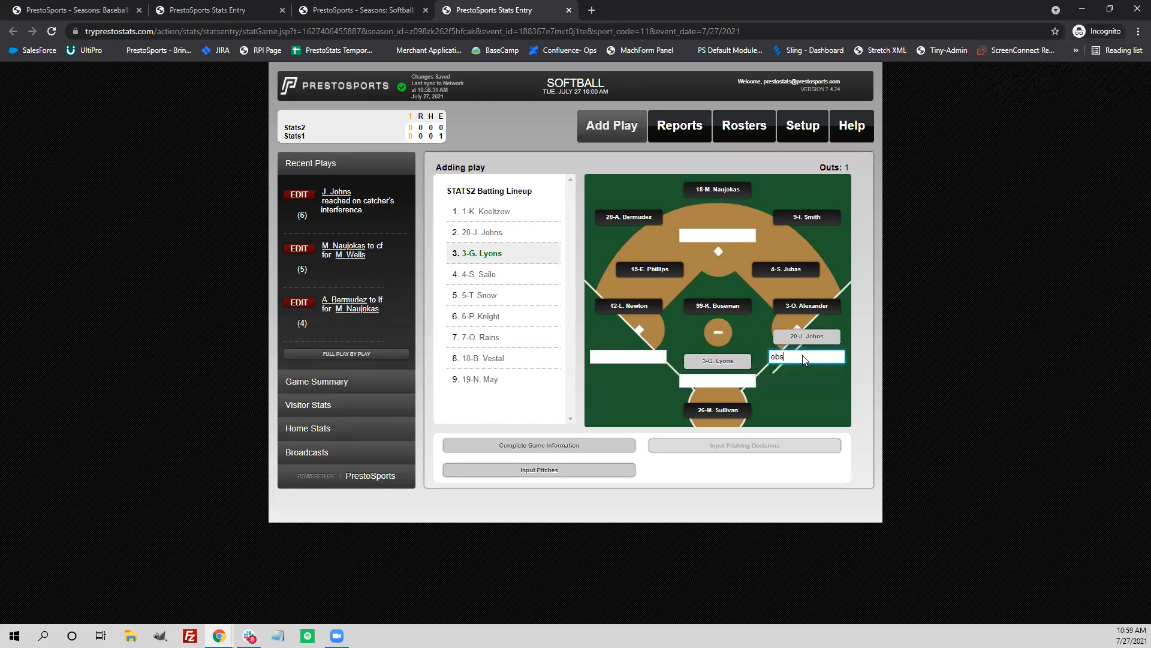
pyautogui.press('Return')
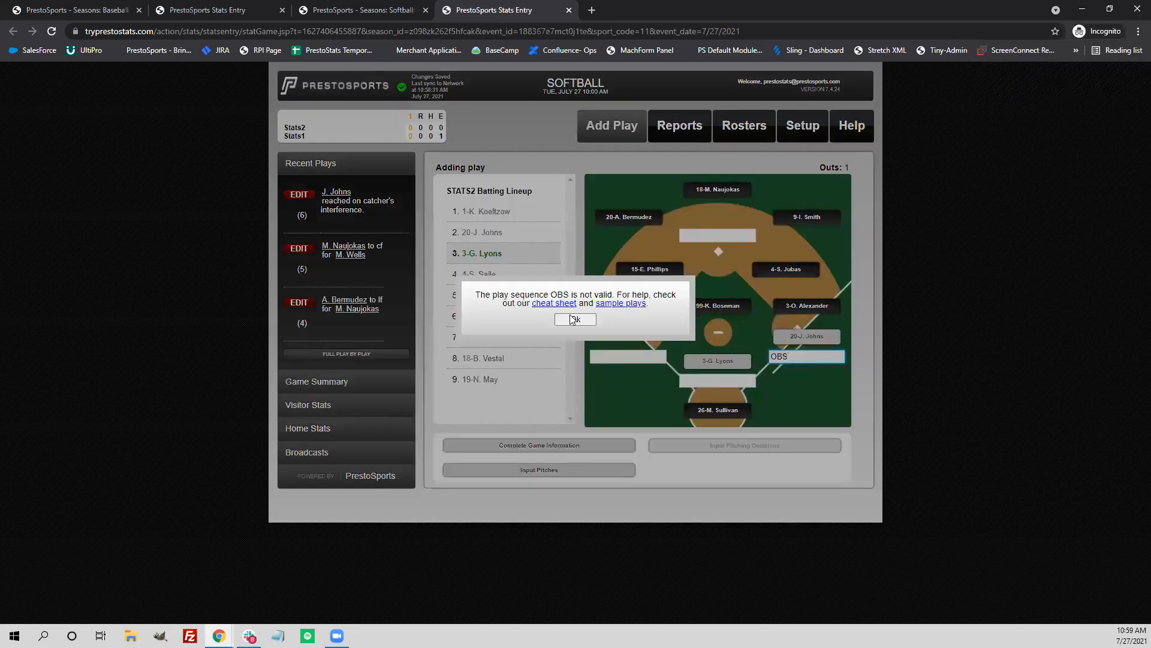
pyautogui.press('Return')
pyautogui.click(801, 359)
pyautogui.press('BackSpace')
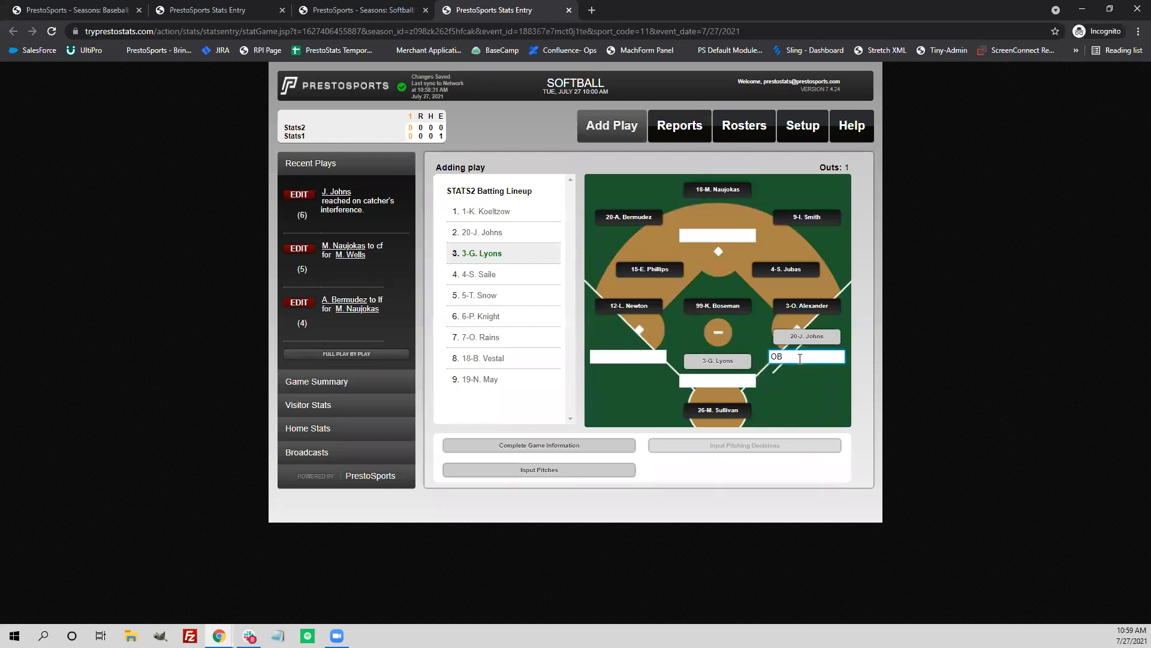
pyautogui.press('Return')
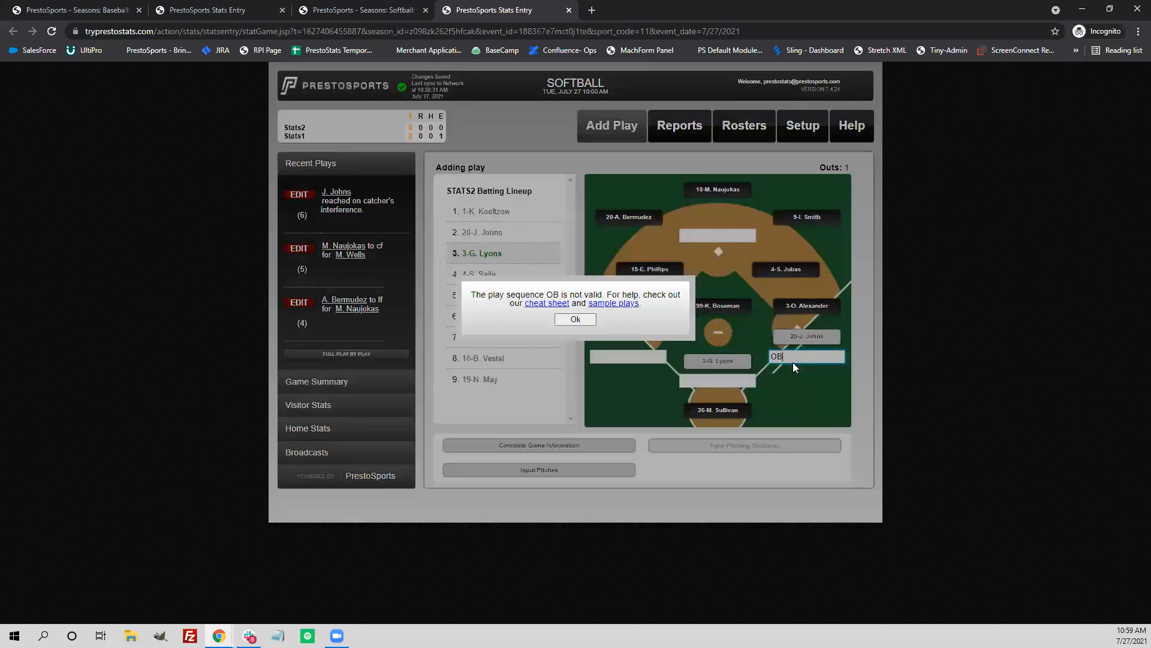
pyautogui.press('Return')
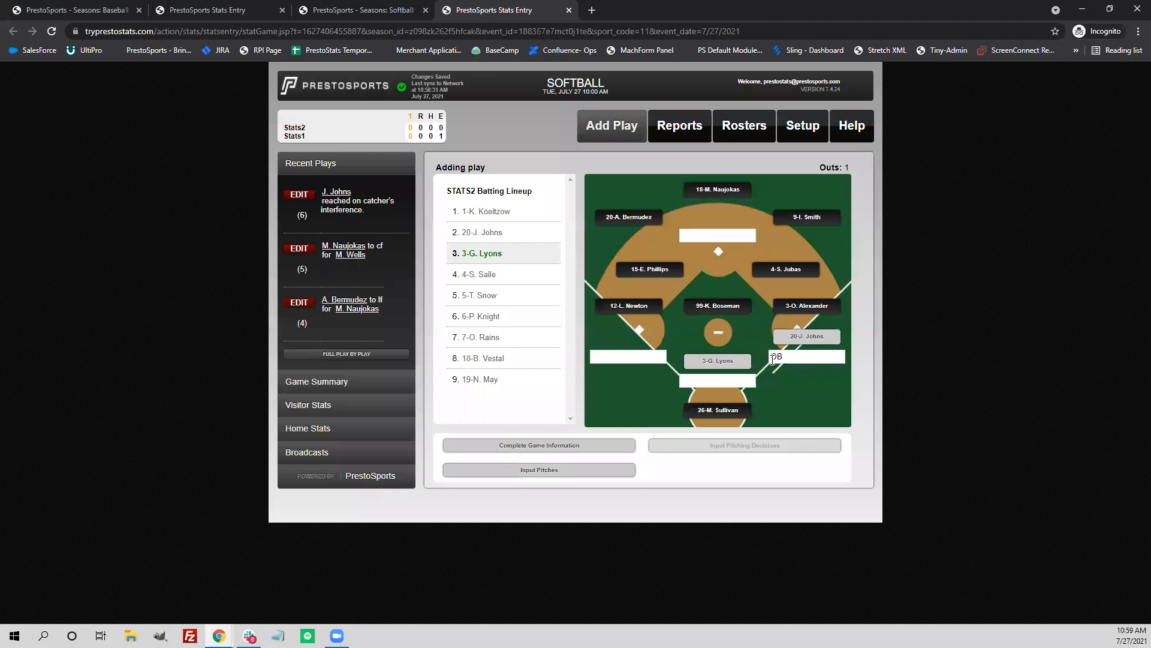
# Advance the runner on first to second base on obstruction using the play code + OB.
pyautogui.click(773, 358)
pyautogui.write('+')
pyautogui.press('BackSpace')
pyautogui.press('BackSpace')
pyautogui.press('BackSpace')
pyautogui.write('+ OB')
pyautogui.press('Return')
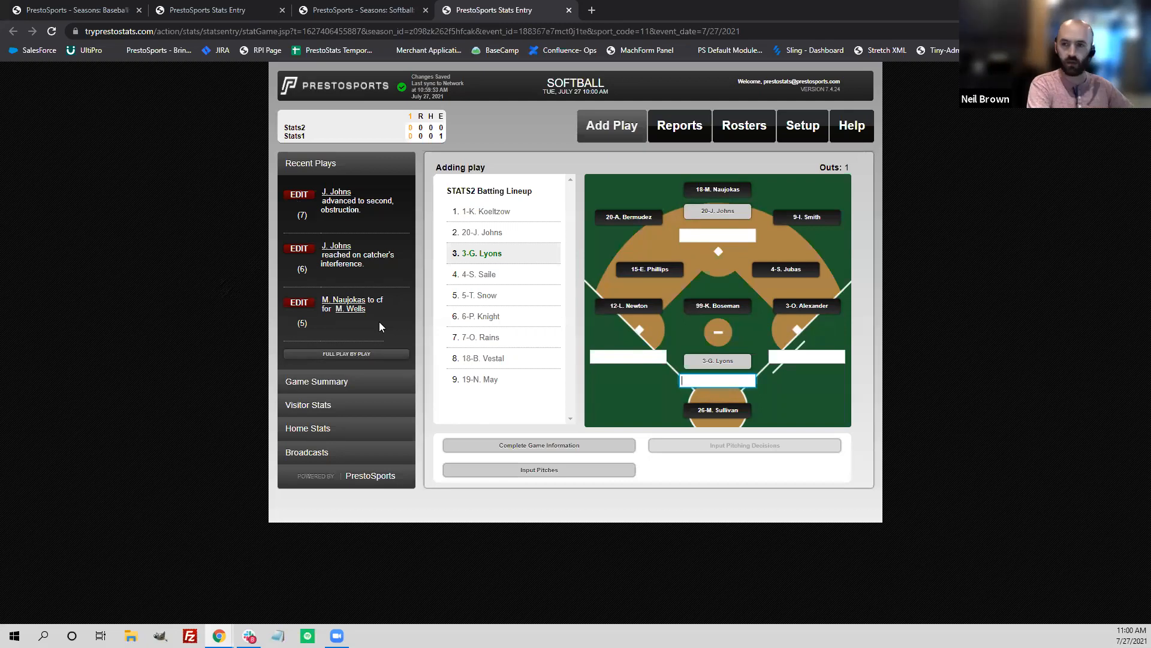
# Record a single through the left side (1b ls) for batter number 3, advancing the runner on second to third.
pyautogui.write('1b')
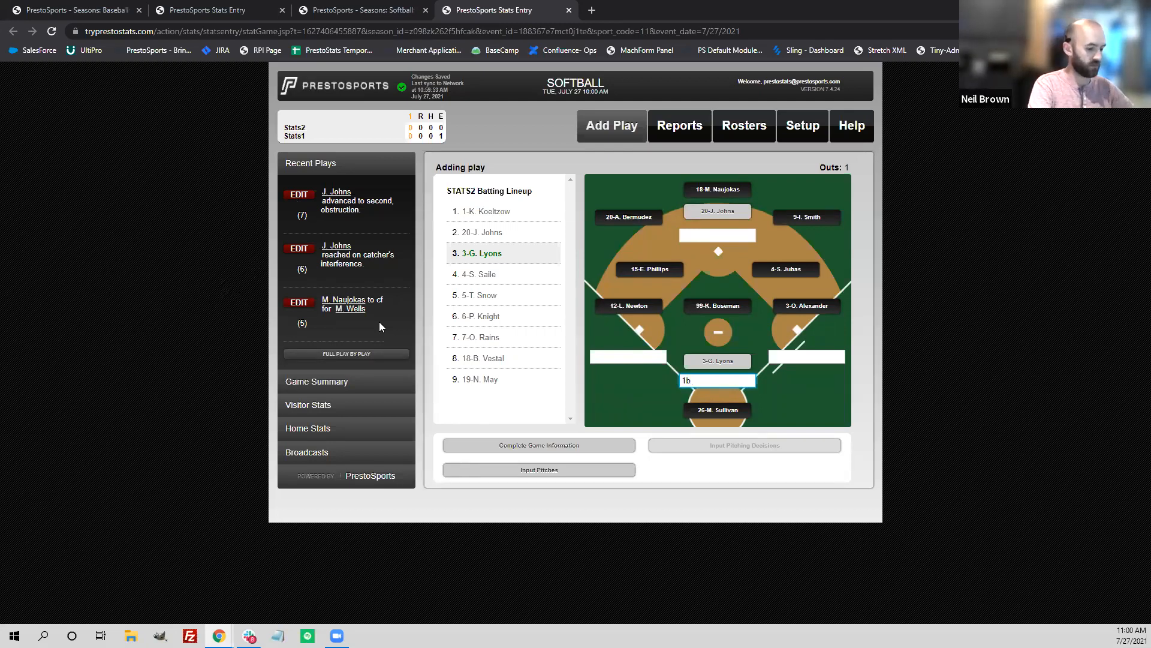
pyautogui.write(' ls')
pyautogui.press('Return')
pyautogui.press('Return')
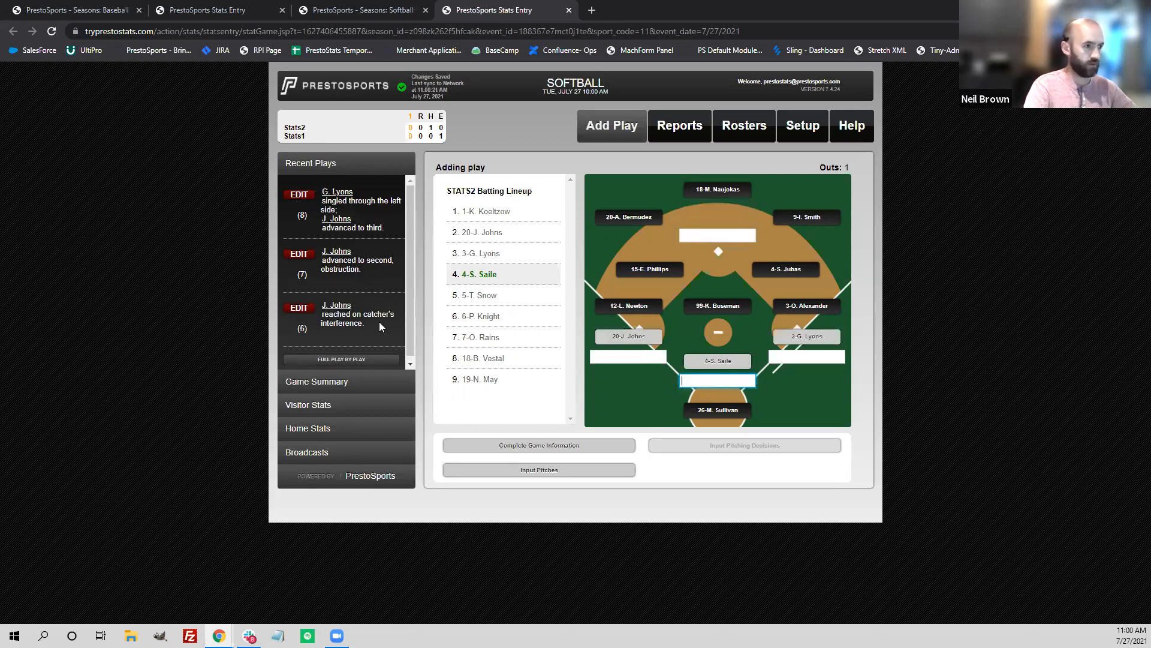
# Record the runner on first as out unassisted by the first baseman for leaving early, using 3u rle.
pyautogui.click(825, 358)
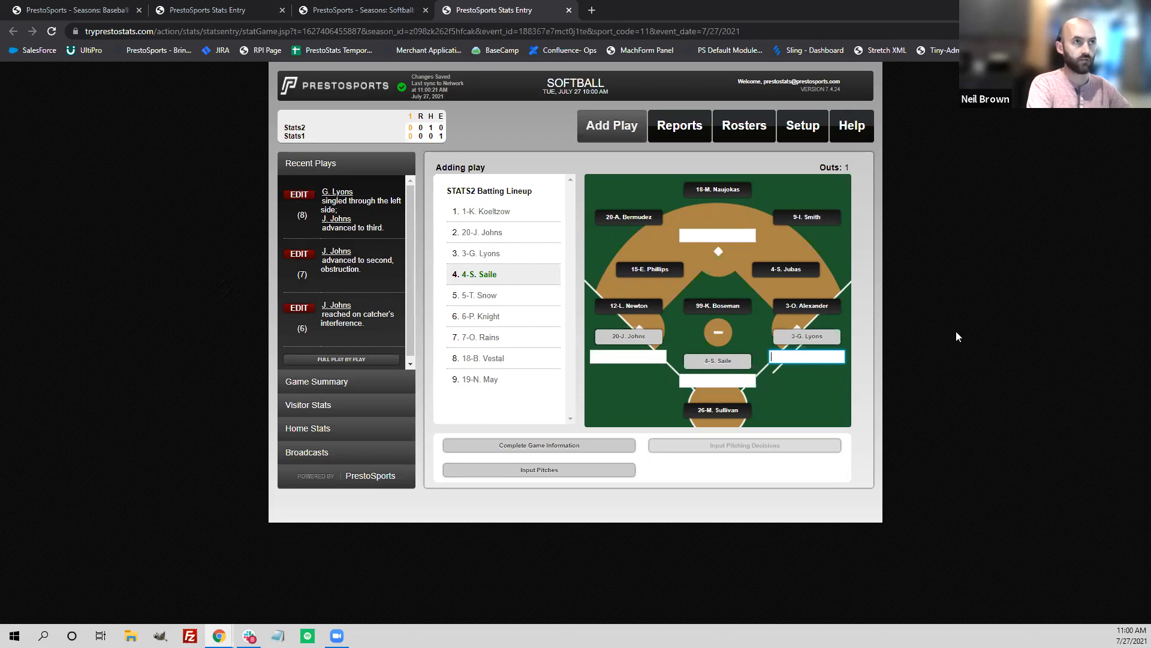
pyautogui.write('3u')
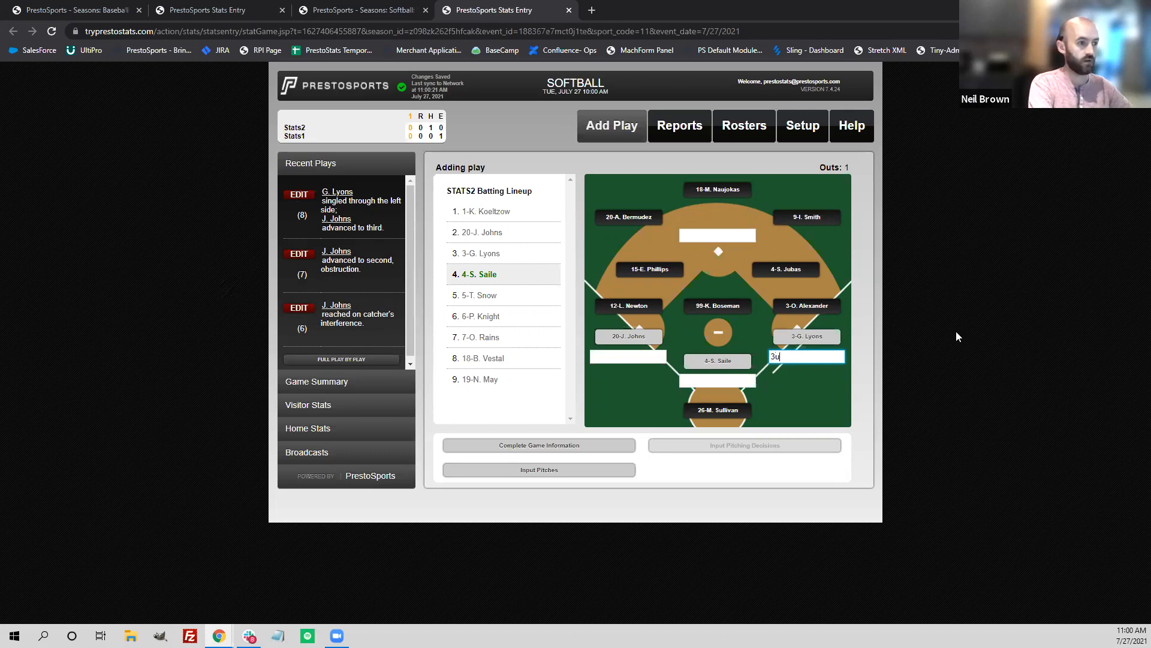
pyautogui.write(' rle')
pyautogui.press('Return')
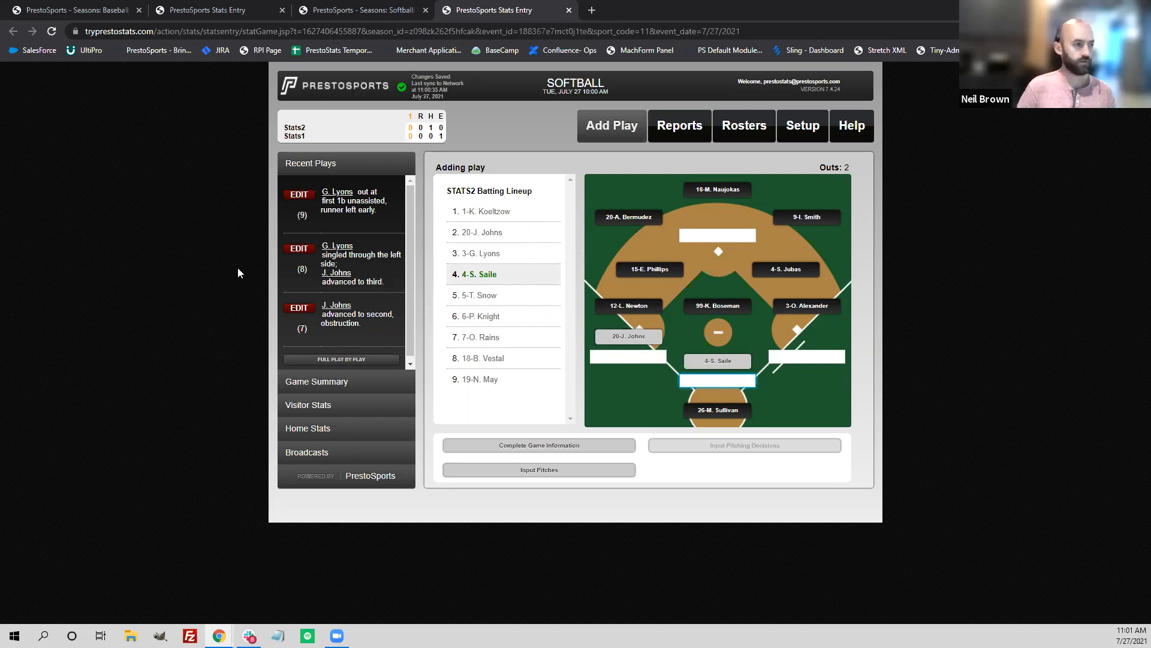
# Review the softball game's full play-by-play and the editing options for play 8 without changing it, and return to play entry.
pyautogui.click(343, 360)
pyautogui.click(481, 330)
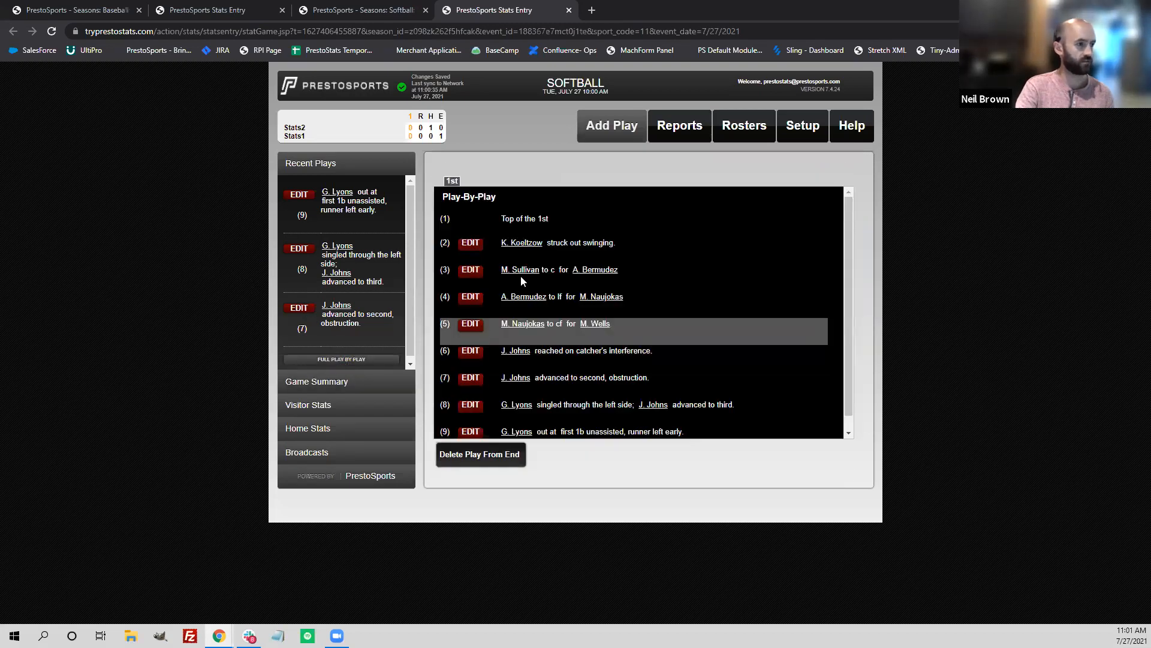
pyautogui.click(542, 338)
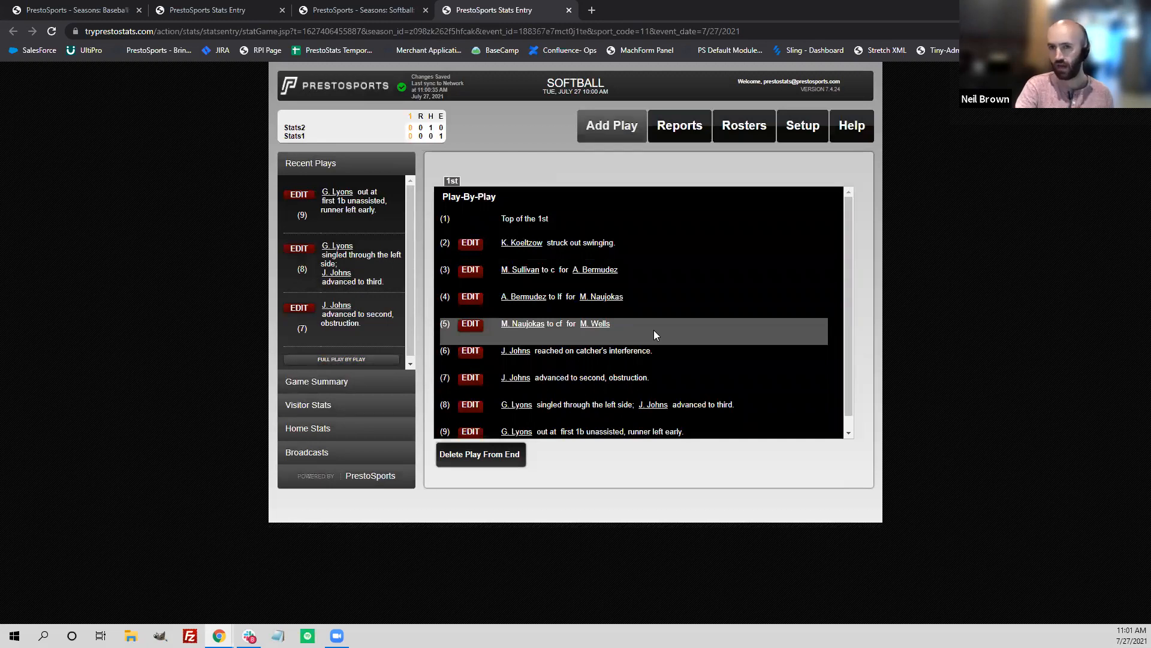
pyautogui.scroll(-1, 654, 335)
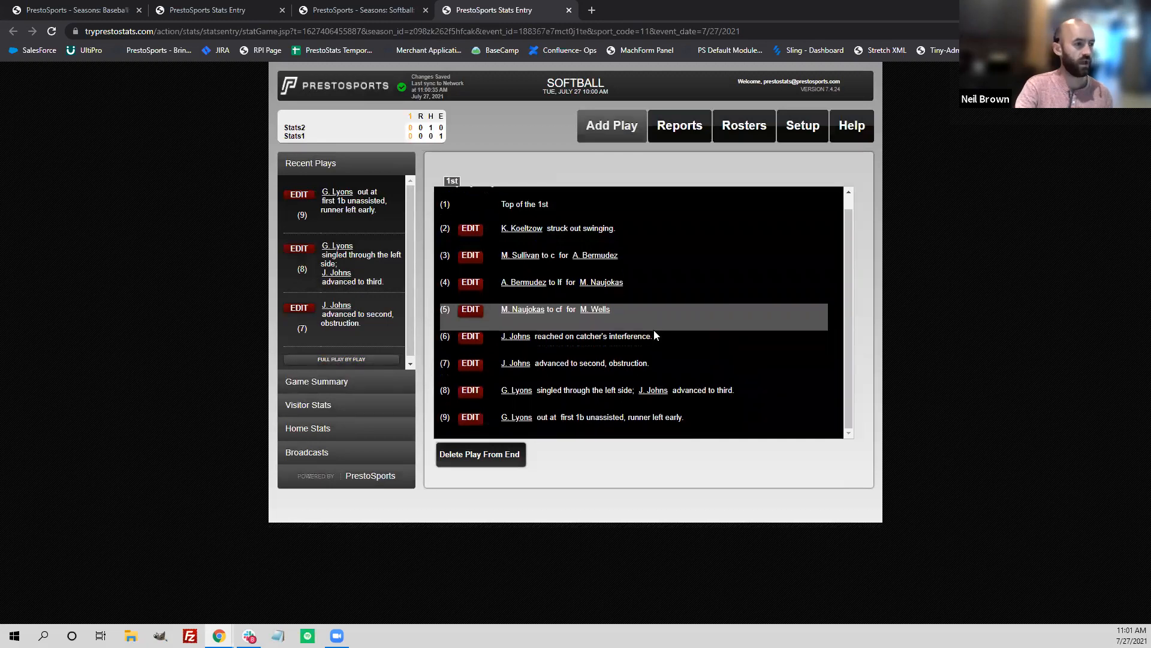
pyautogui.click(470, 391)
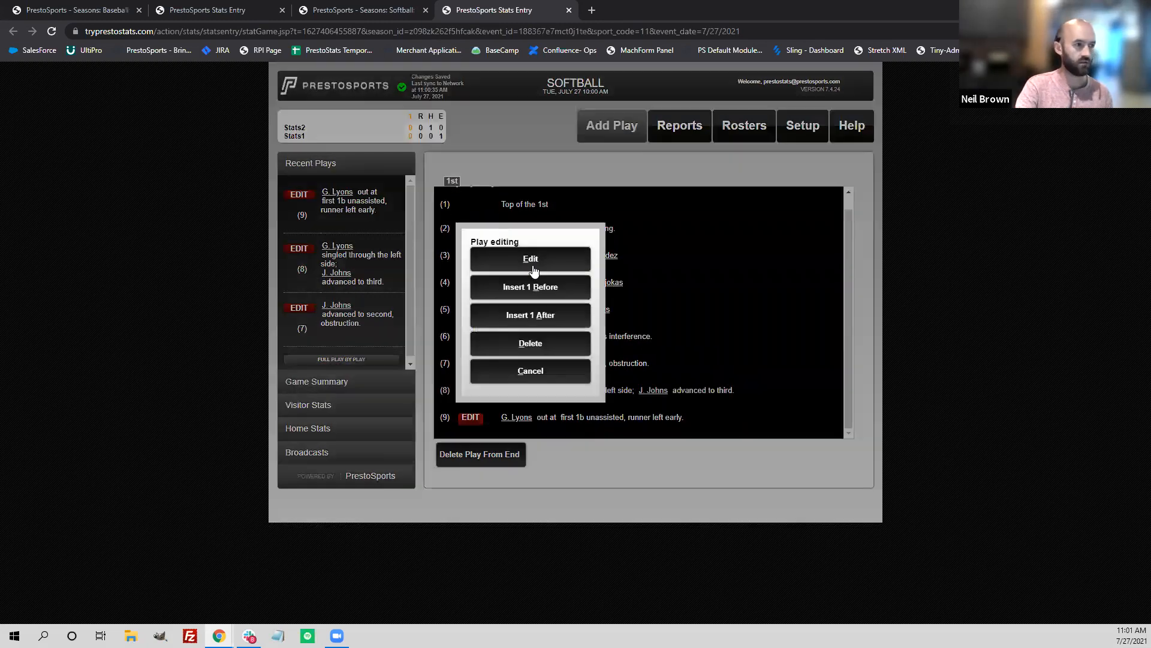
pyautogui.click(530, 377)
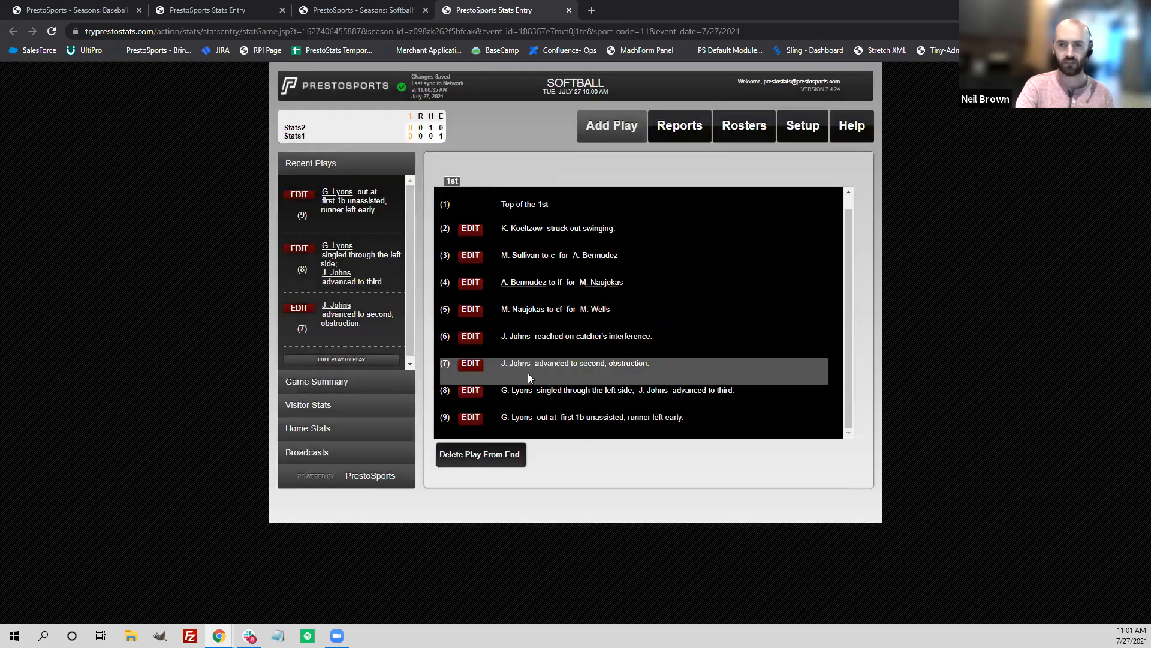
pyautogui.click(622, 134)
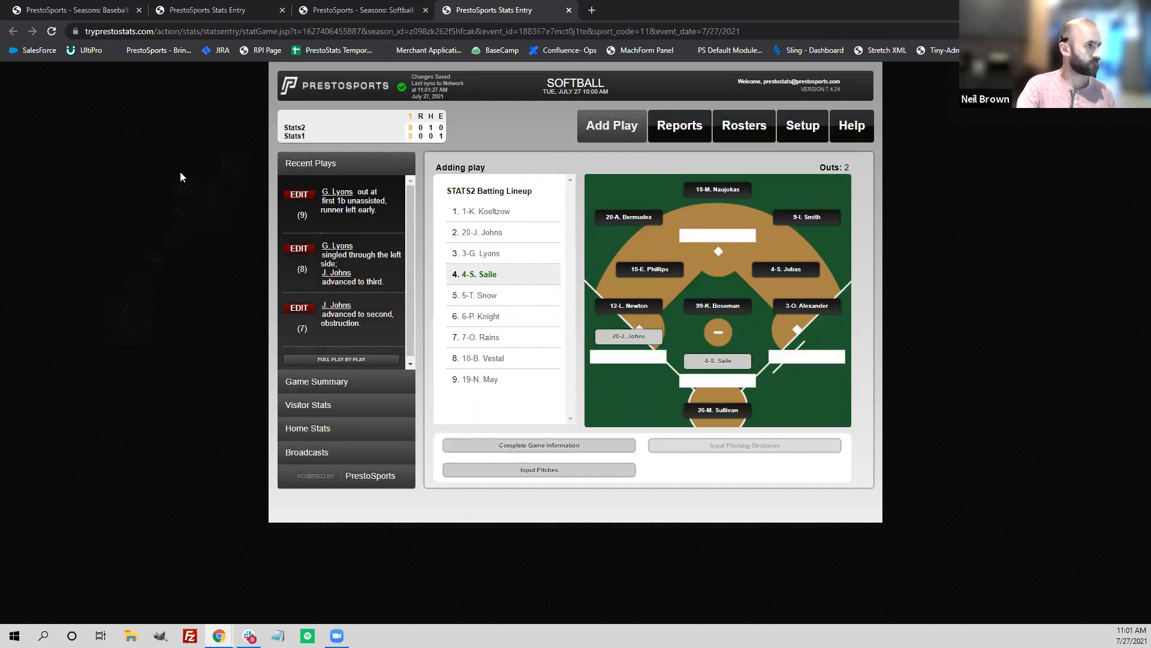
# Switch to the baseball game's stats entry, set its total time to 2:30 in the game information and save.
pyautogui.click(228, 9)
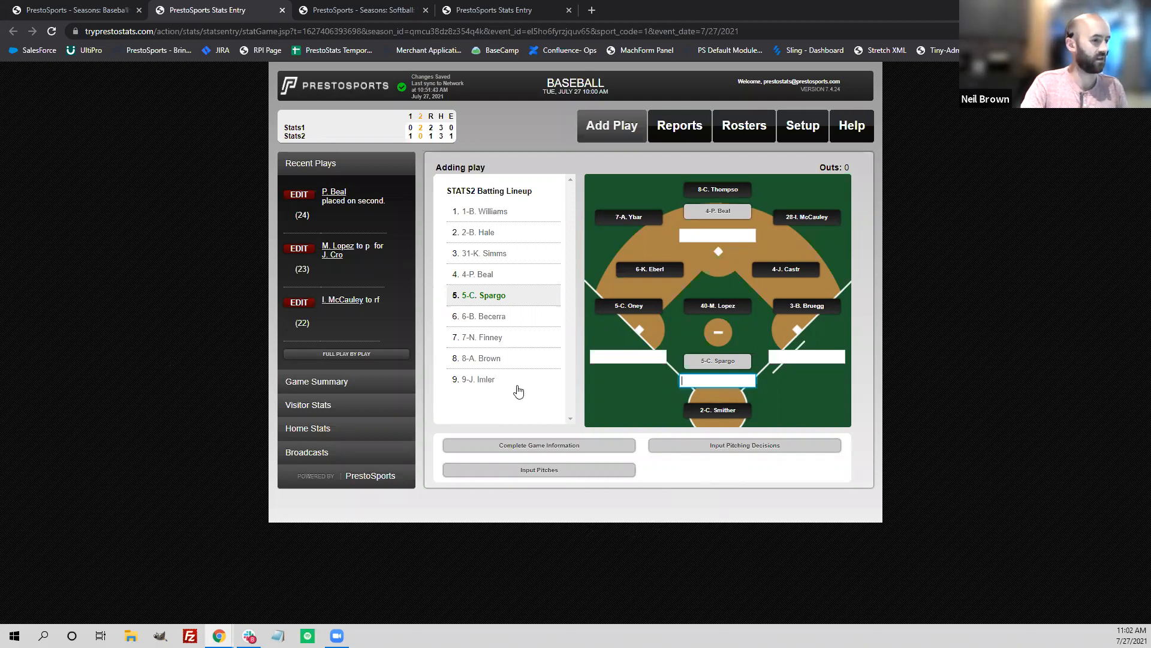
pyautogui.click(550, 451)
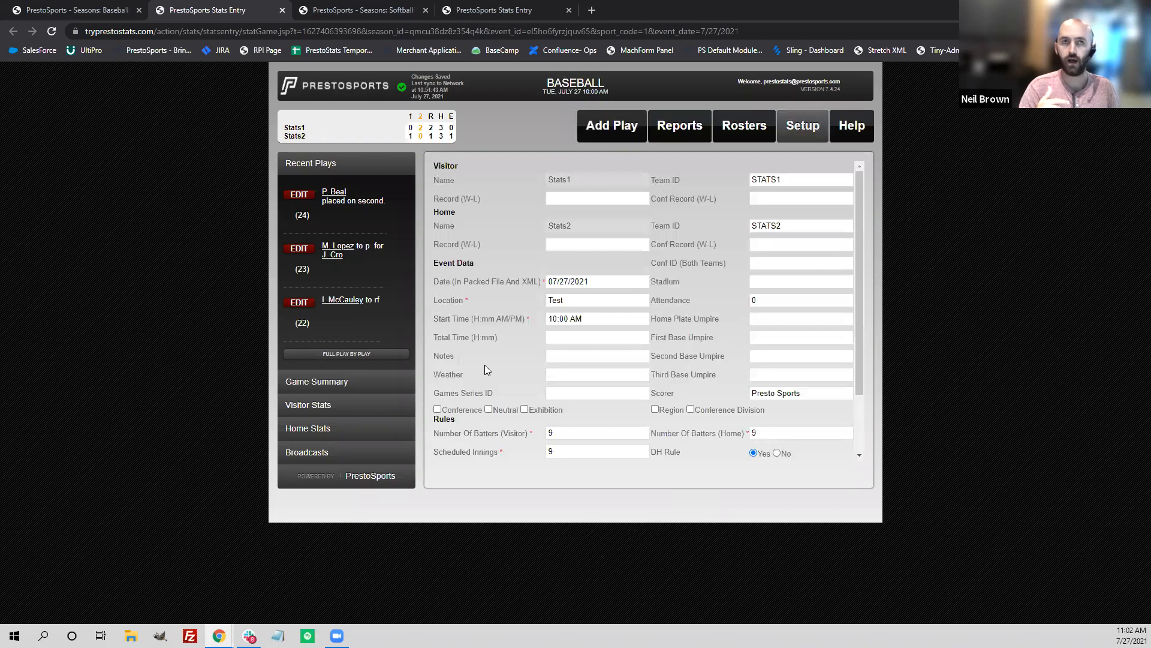
pyautogui.click(569, 337)
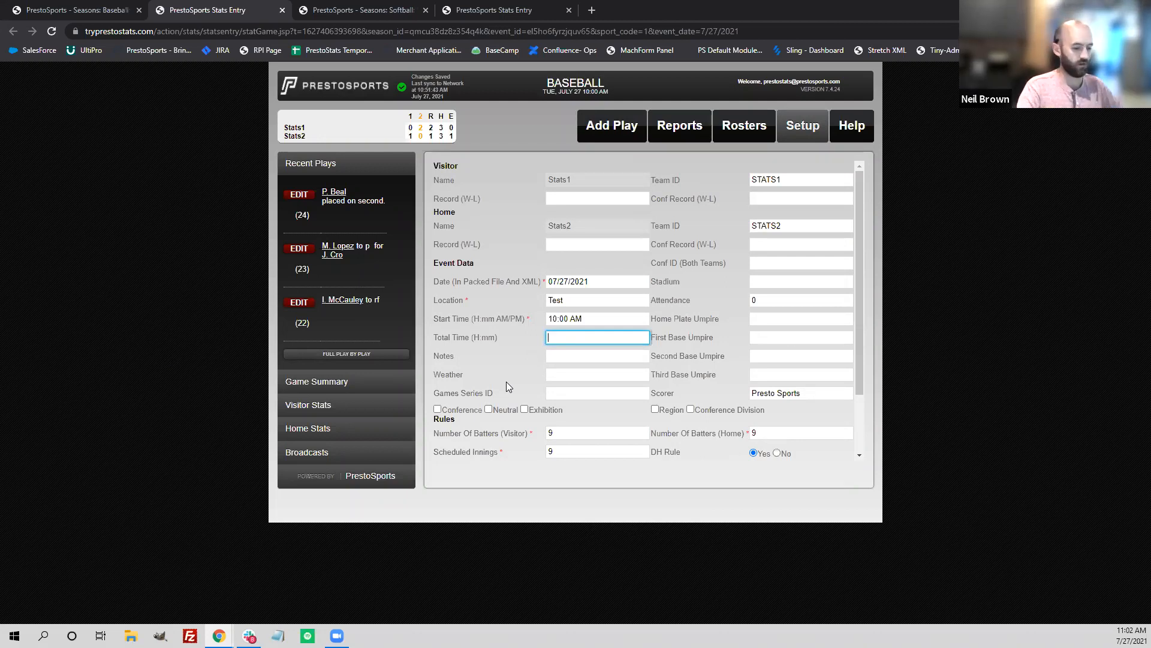
pyautogui.write('2:30')
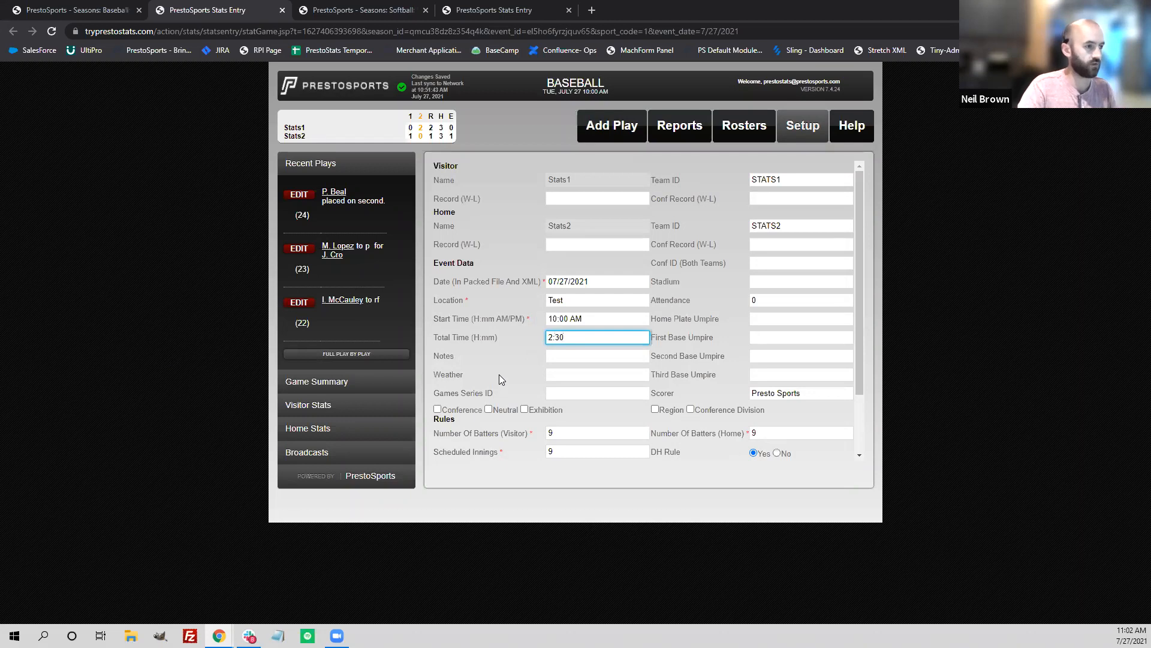
pyautogui.click(499, 373)
pyautogui.scroll(-2, 497, 372)
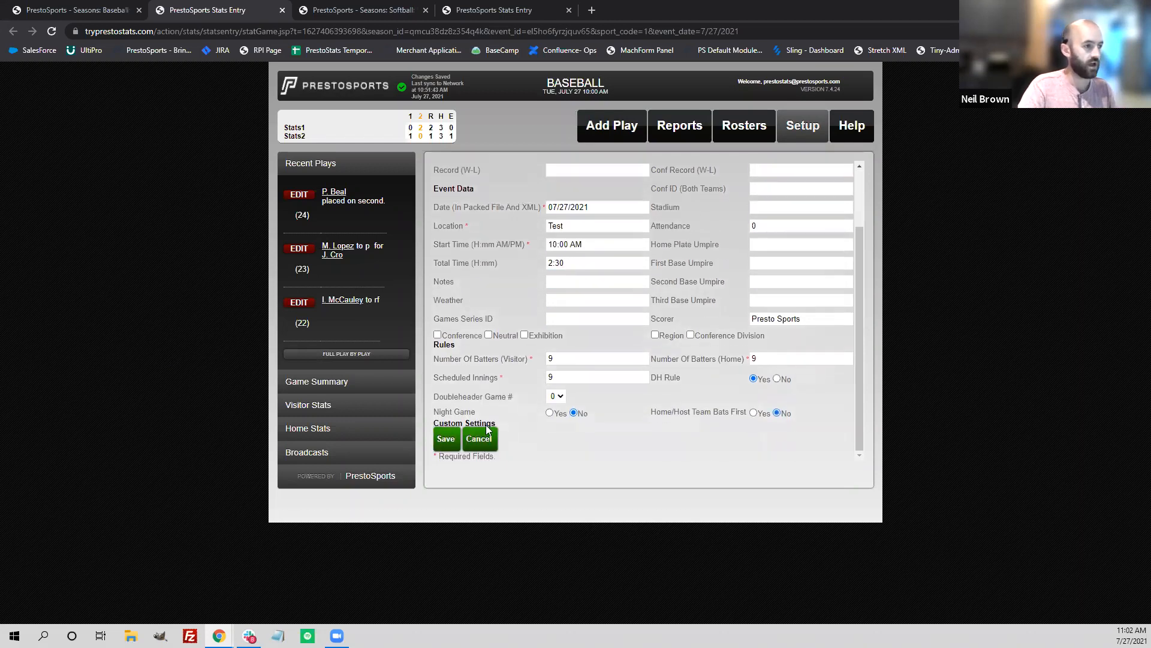
pyautogui.click(447, 439)
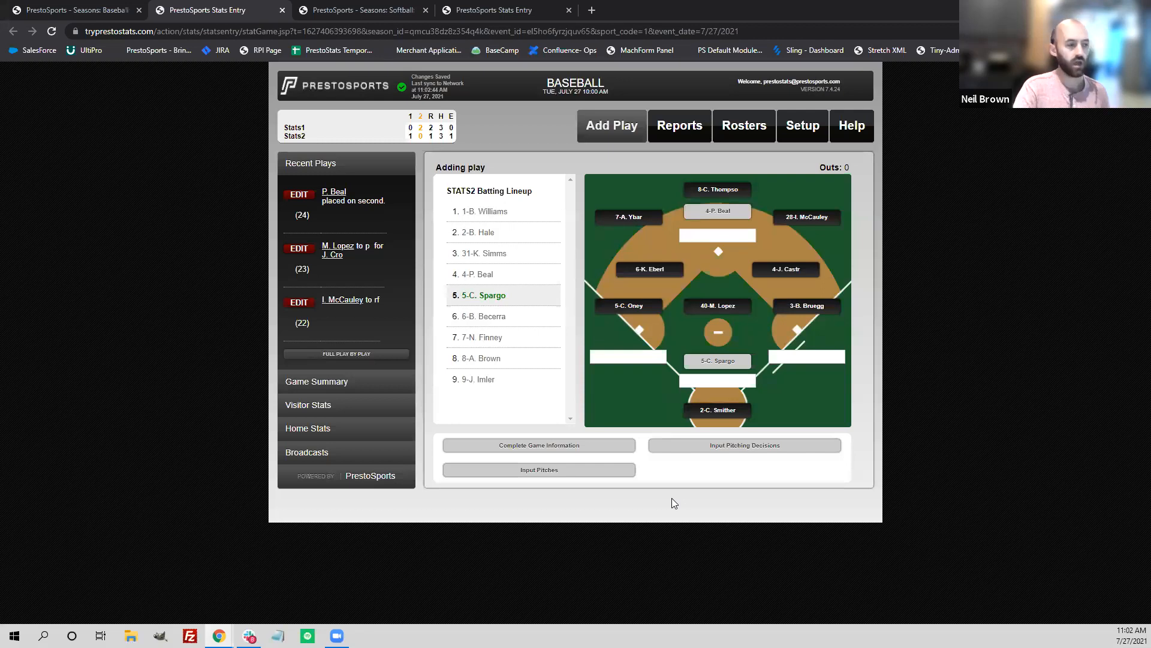
# Reopen the baseball game information to check the total time and close it without changes.
pyautogui.click(568, 442)
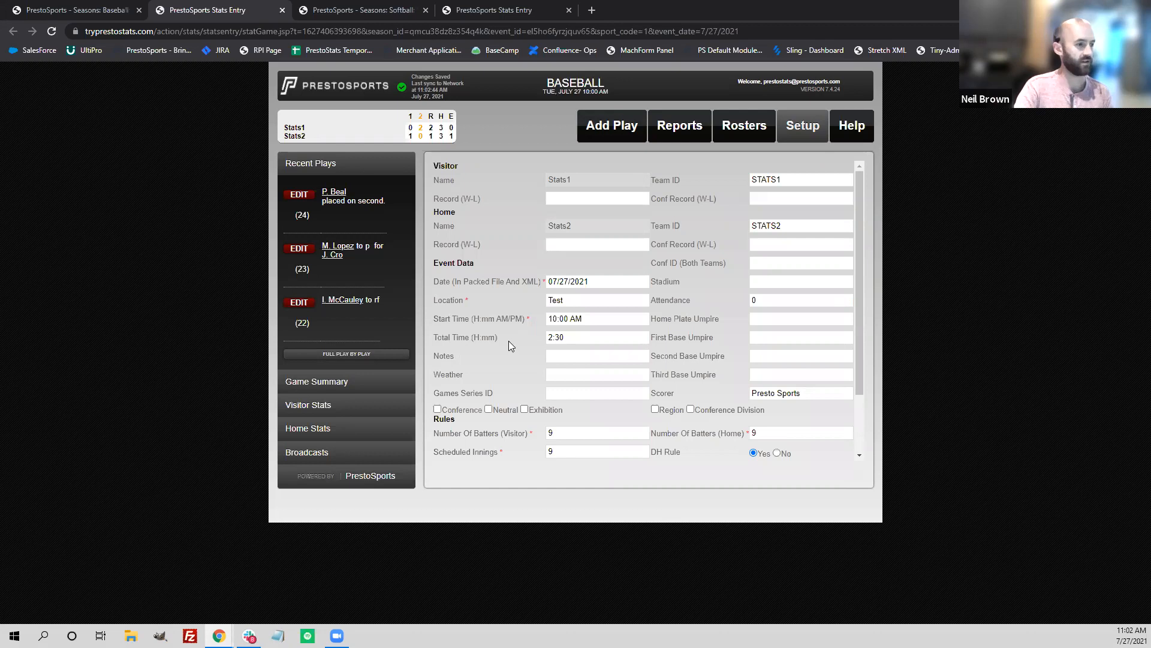
pyautogui.scroll(-2, 509, 342)
pyautogui.click(483, 439)
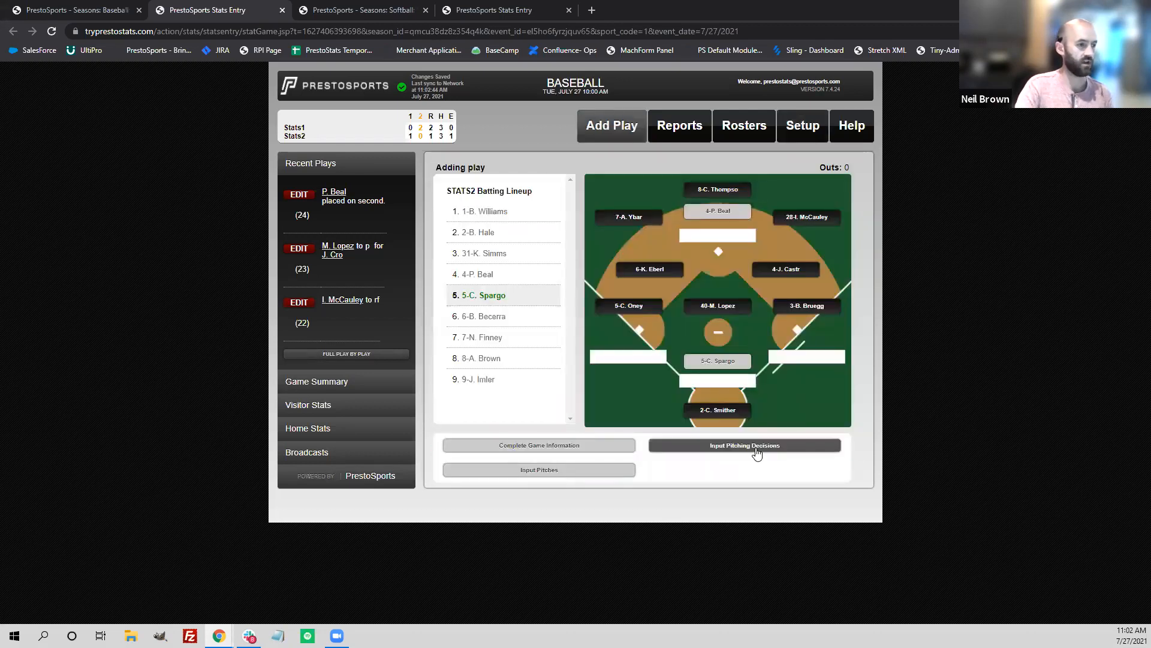
# Set number 40 as winning pitcher with record 1-0, give the losing pitcher record 0-1, and save the pitching decisions without a save pitcher.
pyautogui.click(728, 444)
pyautogui.click(579, 273)
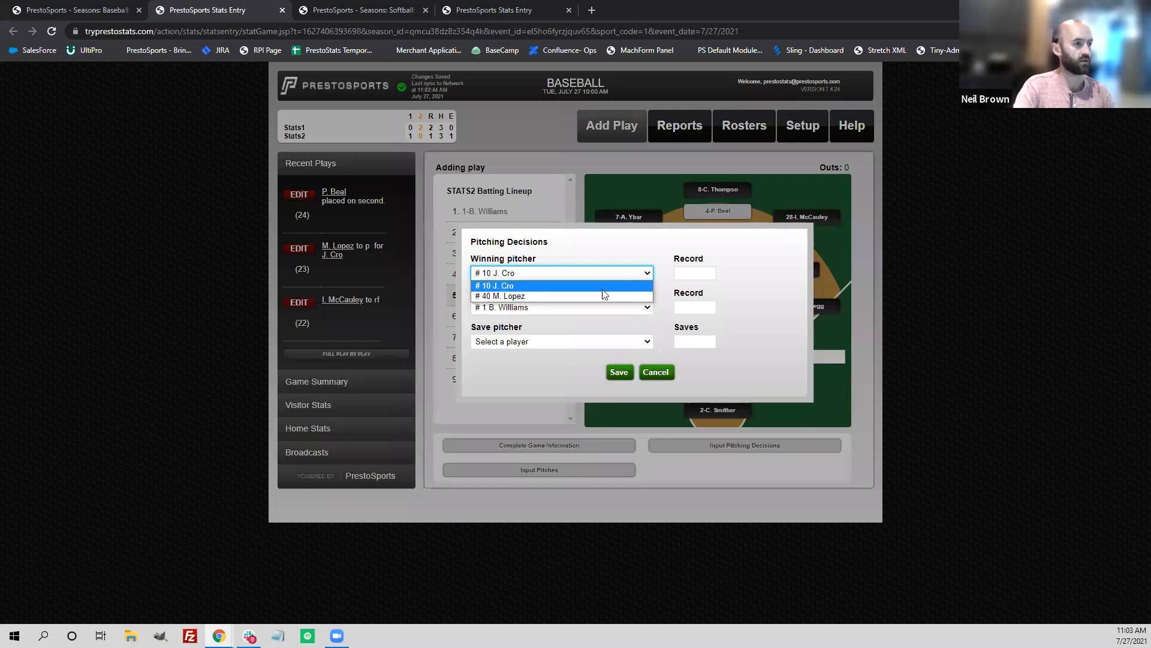
pyautogui.click(617, 295)
pyautogui.click(692, 278)
pyautogui.write('1-0')
pyautogui.click(686, 309)
pyautogui.write('0-1')
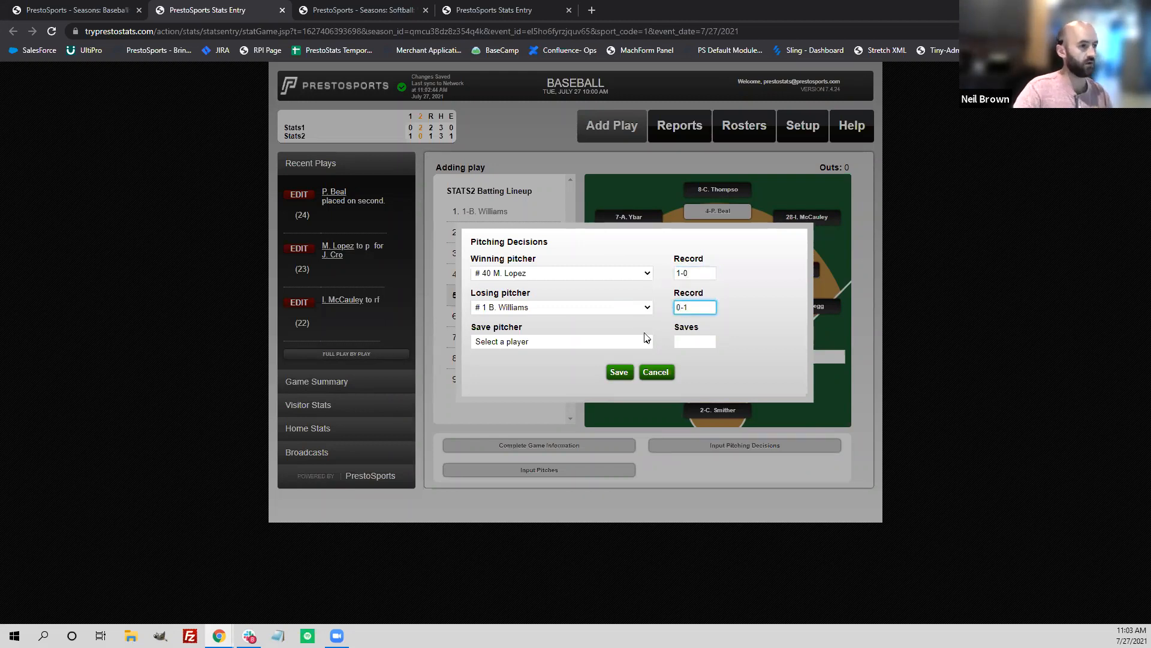
pyautogui.click(645, 341)
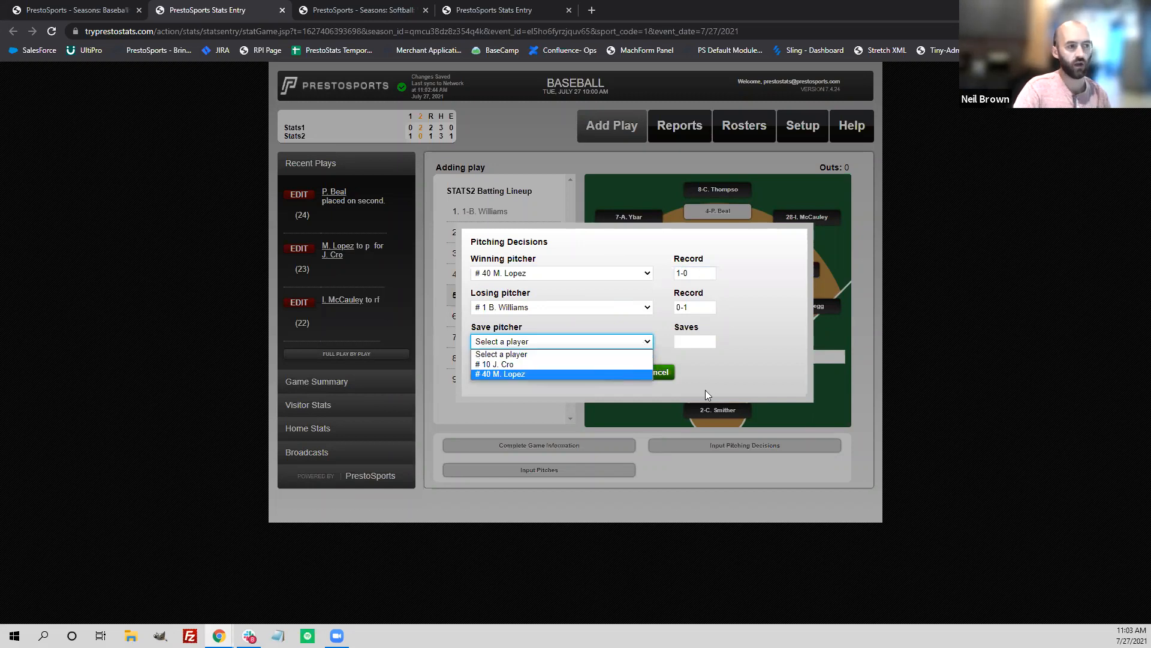
pyautogui.click(724, 372)
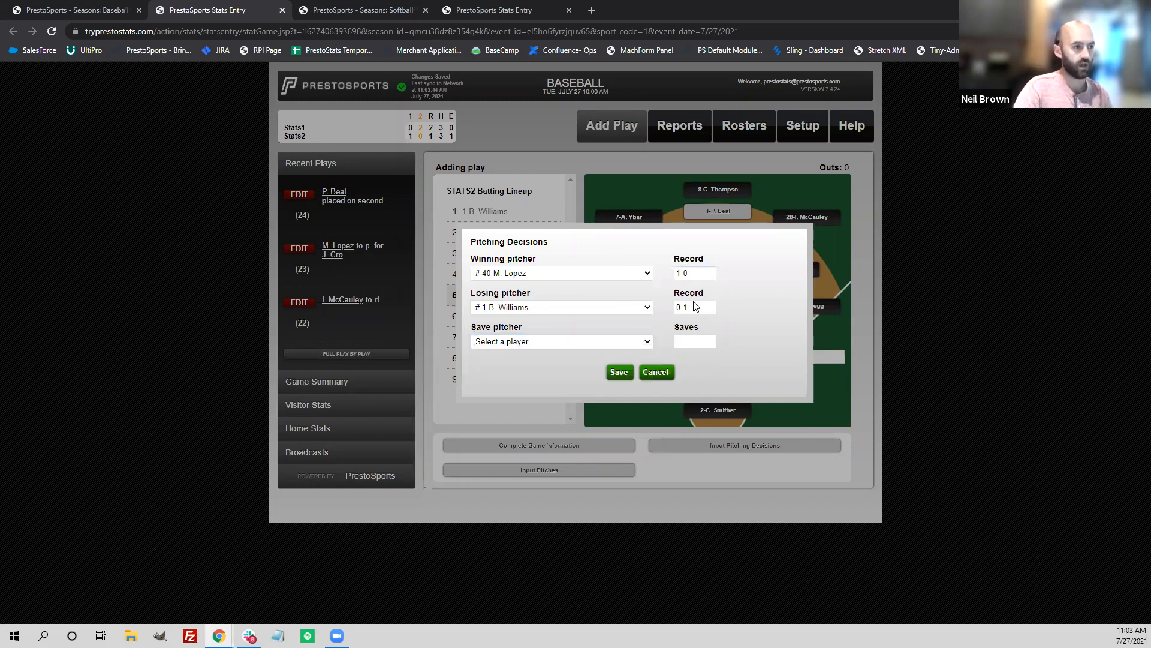
pyautogui.click(620, 372)
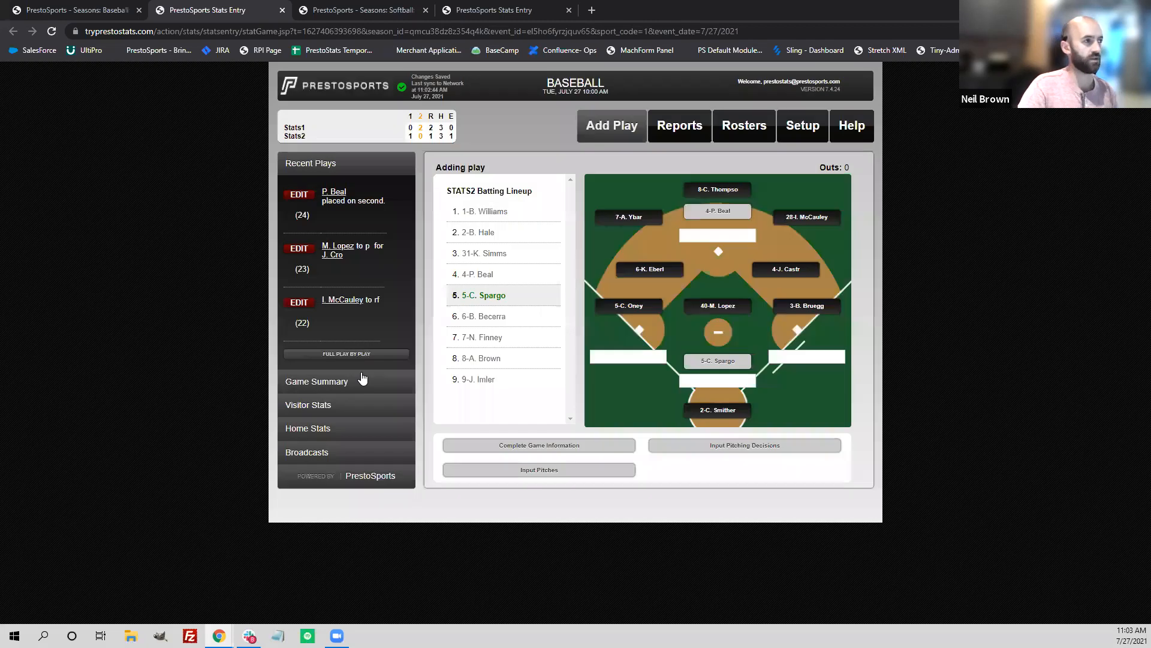
# Open the NCAA box score report and review the batting lines, pitching decisions and game time.
pyautogui.click(690, 131)
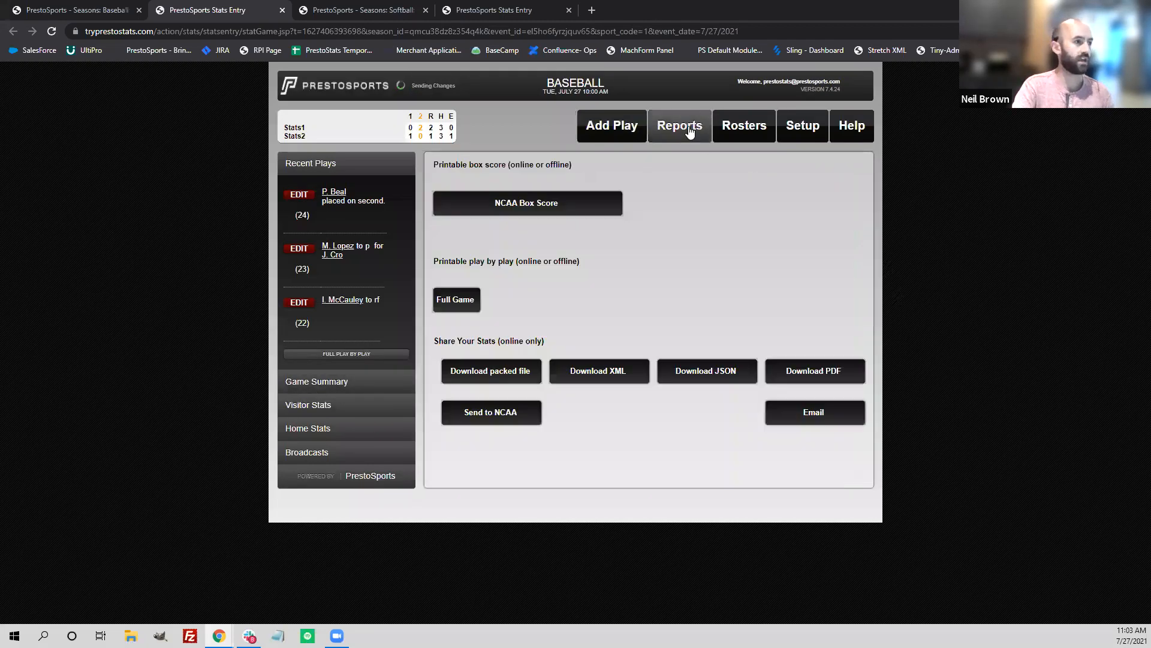
pyautogui.click(558, 207)
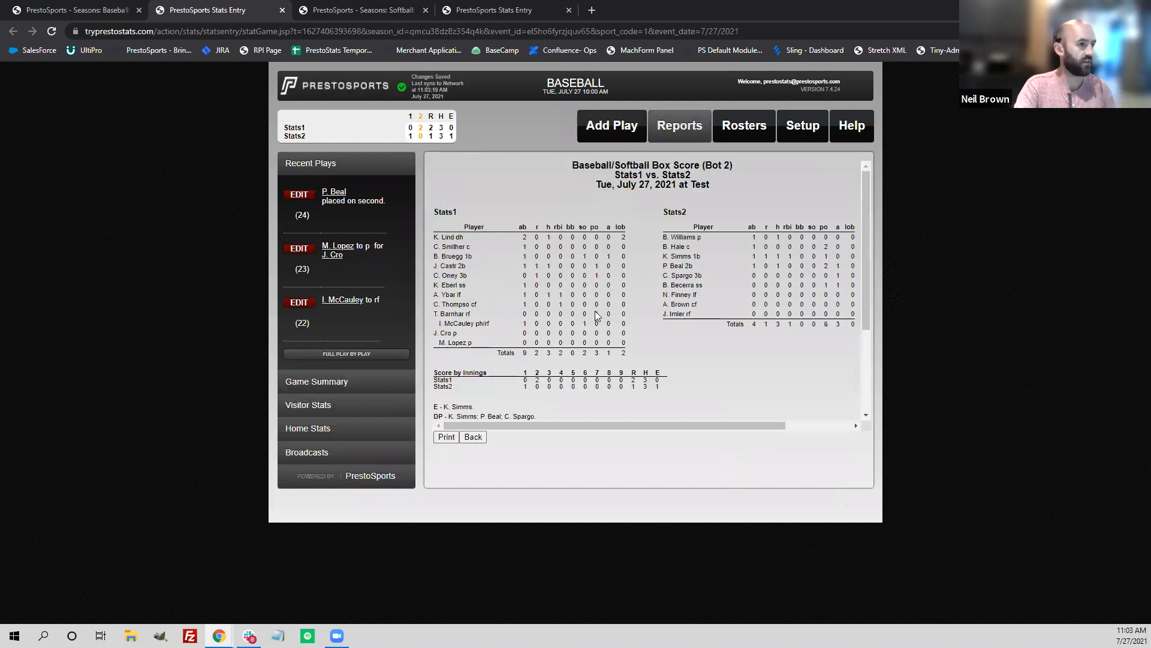
pyautogui.scroll(-2, 600, 308)
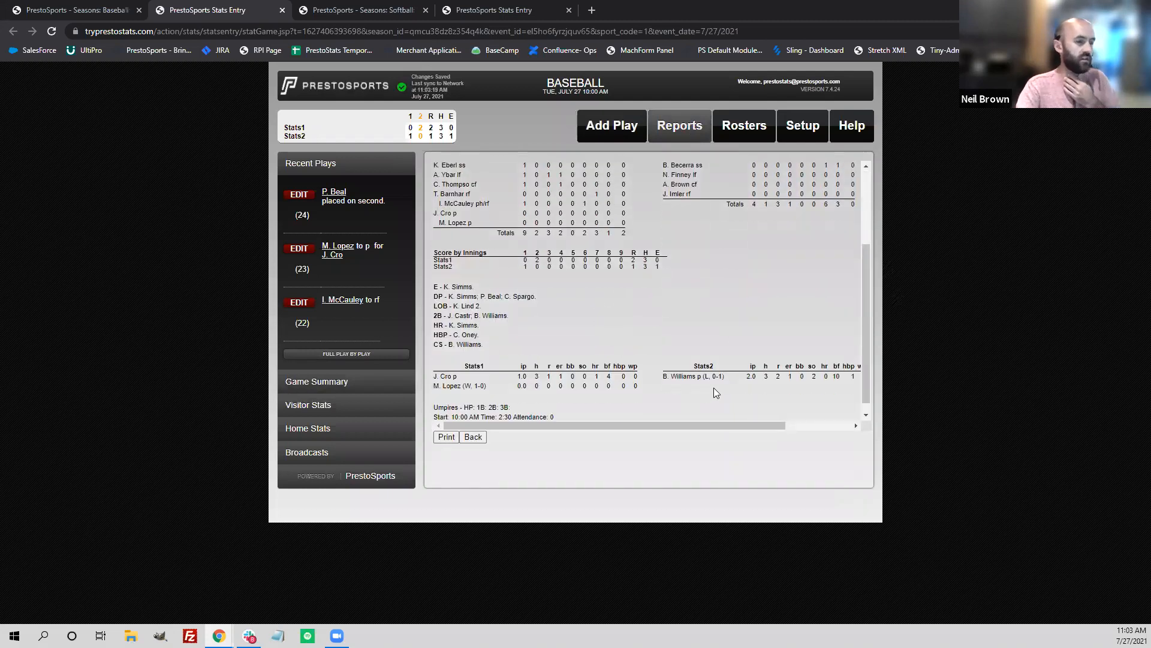
pyautogui.scroll(-1, 656, 362)
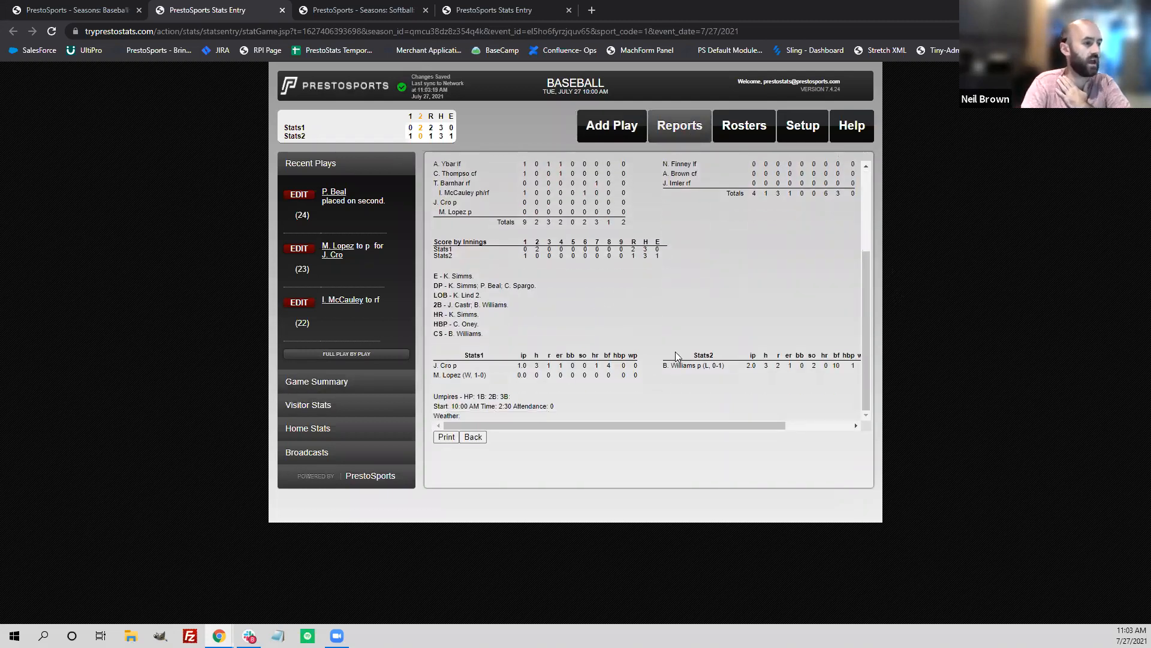
pyautogui.scroll(3, 675, 355)
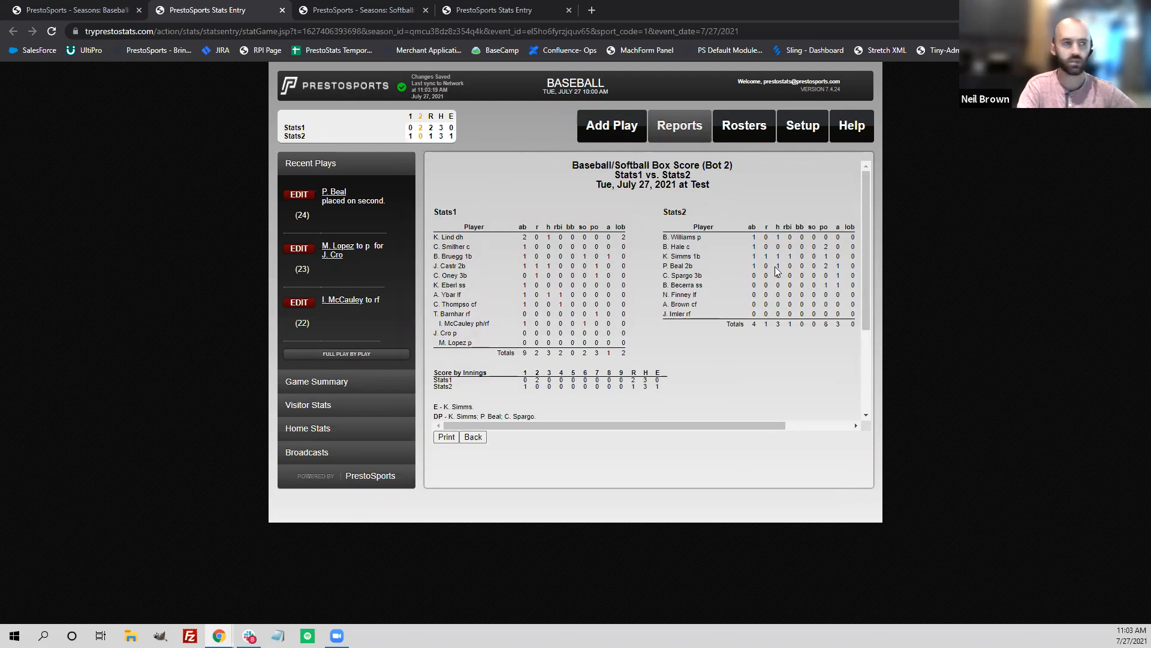
# Open the full-game printable play-by-play report, review it and return to the list of reports.
pyautogui.click(680, 133)
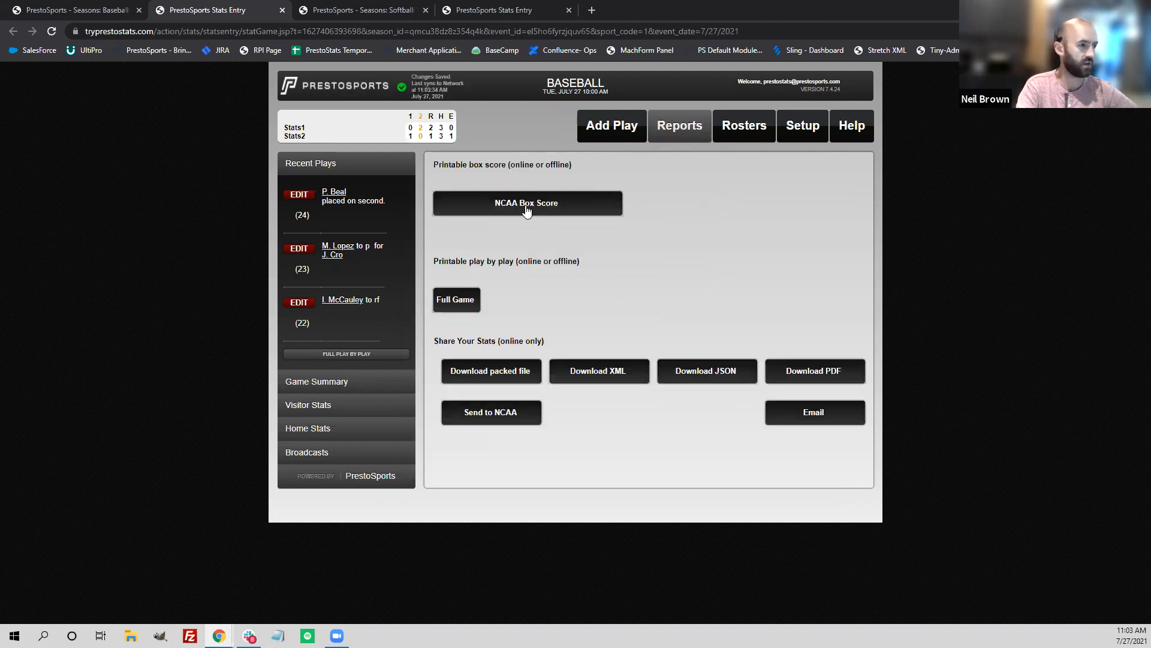
pyautogui.click(471, 315)
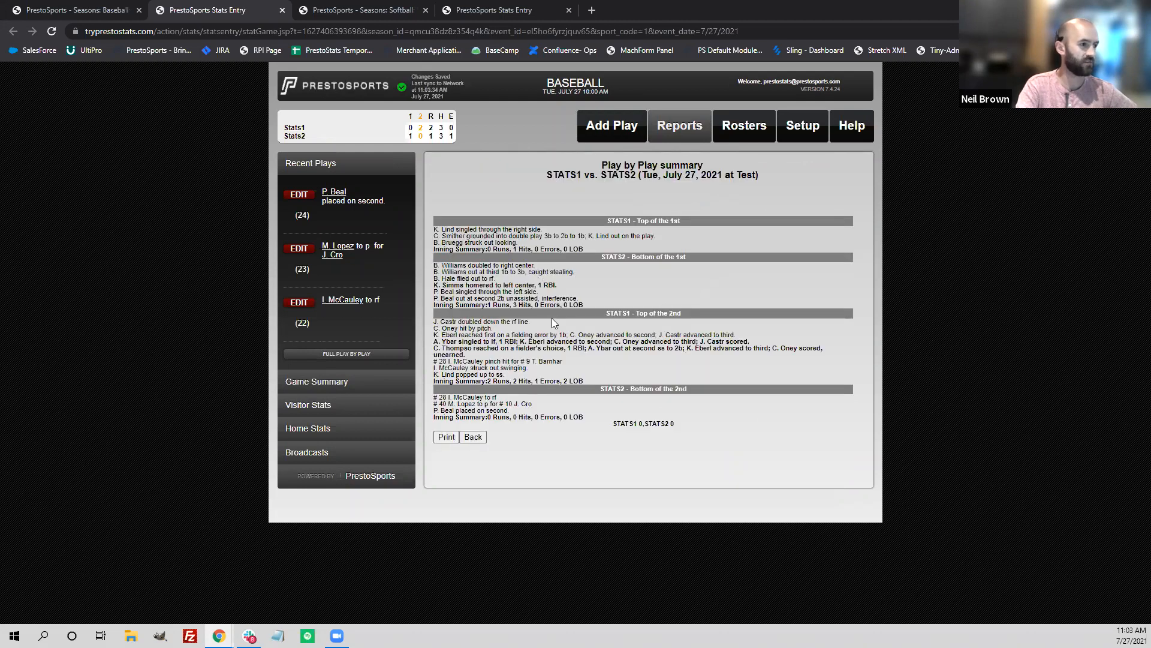
pyautogui.click(473, 437)
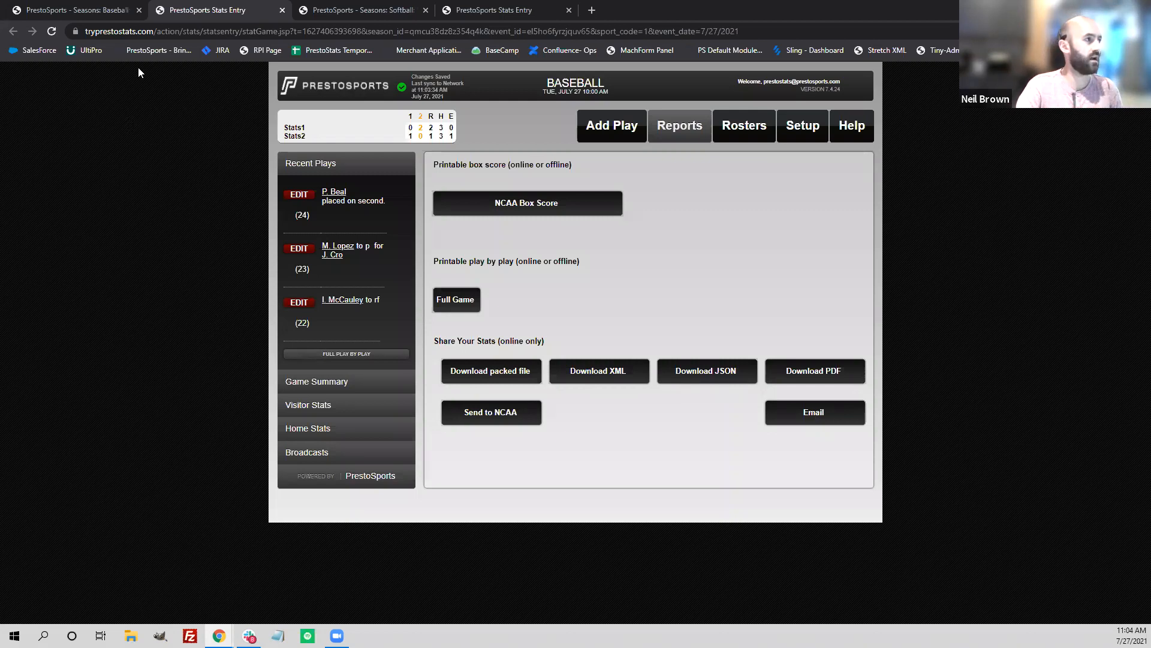
# Switch to the Baseball Demo event page, refresh it and dismiss the release notes to check the uploaded statistics.
pyautogui.click(99, 8)
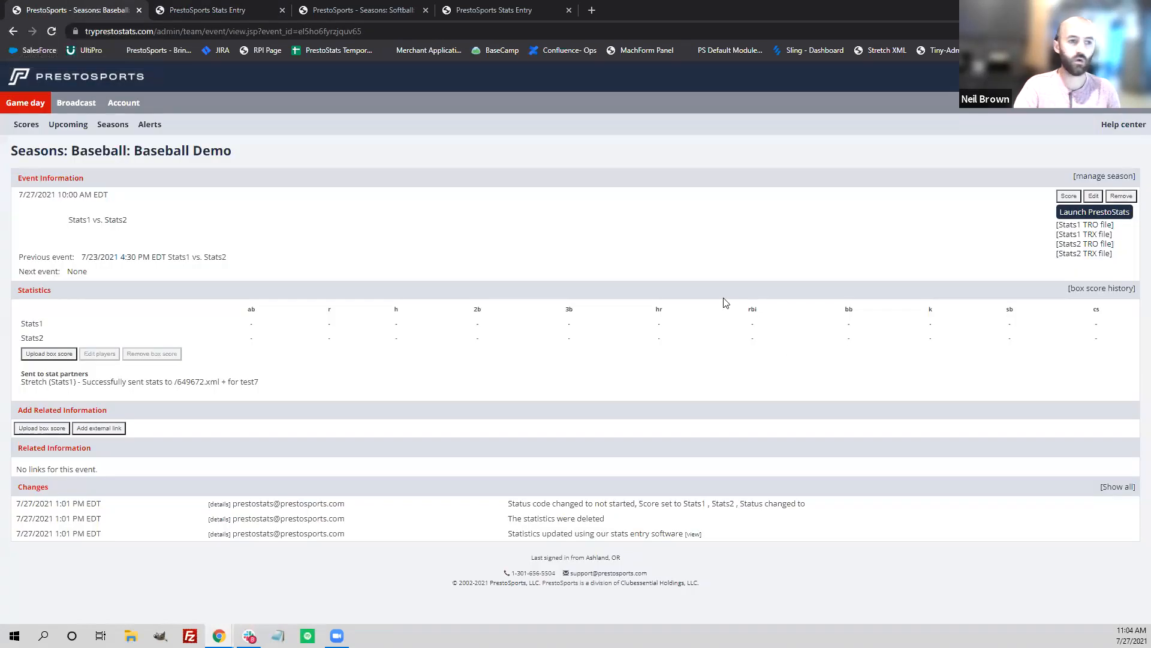
pyautogui.press('F5')
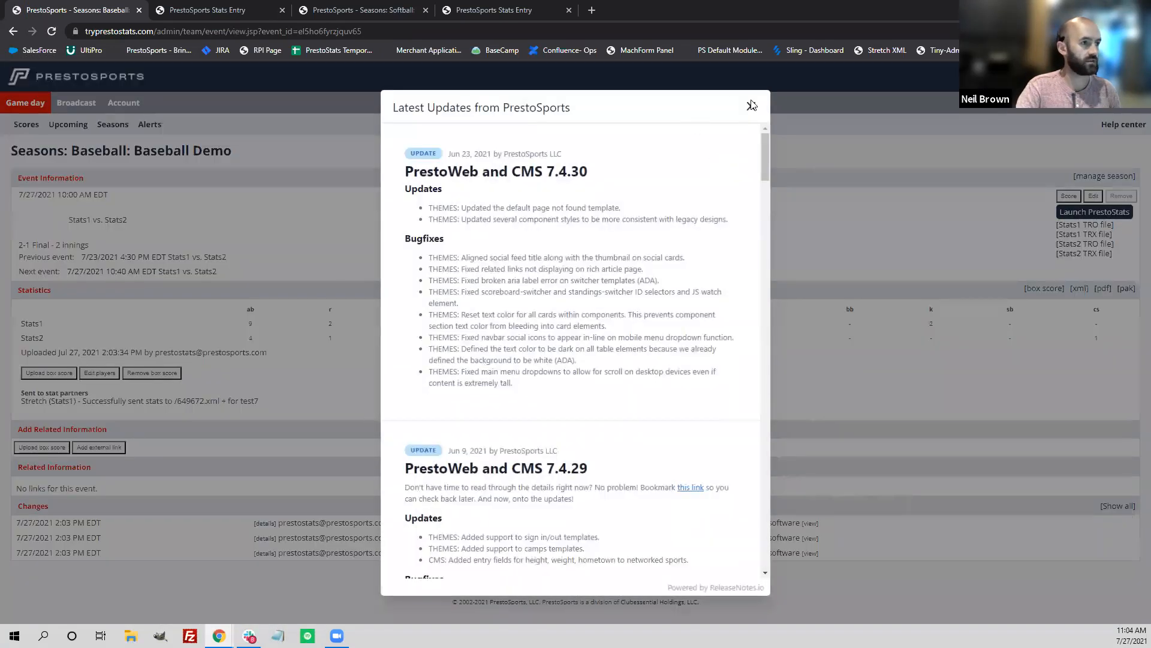
pyautogui.click(752, 108)
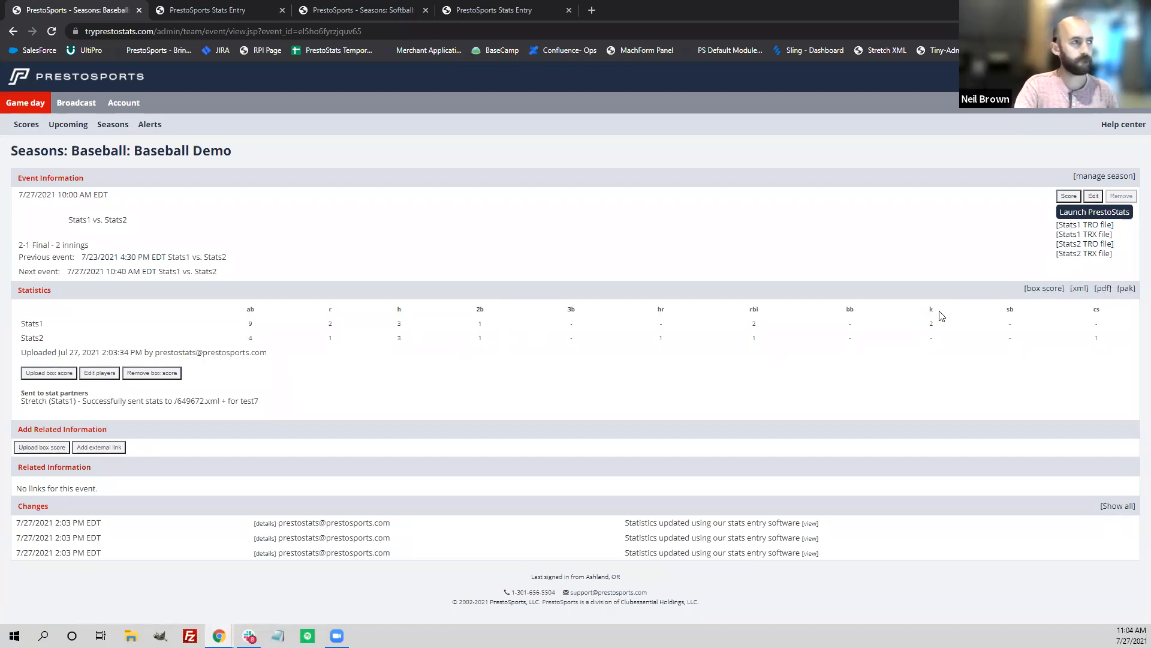
# Return to baseball play entry and record the batter as grounded out to the catcher unassisted, using 2U.
pyautogui.click(225, 9)
pyautogui.click(605, 137)
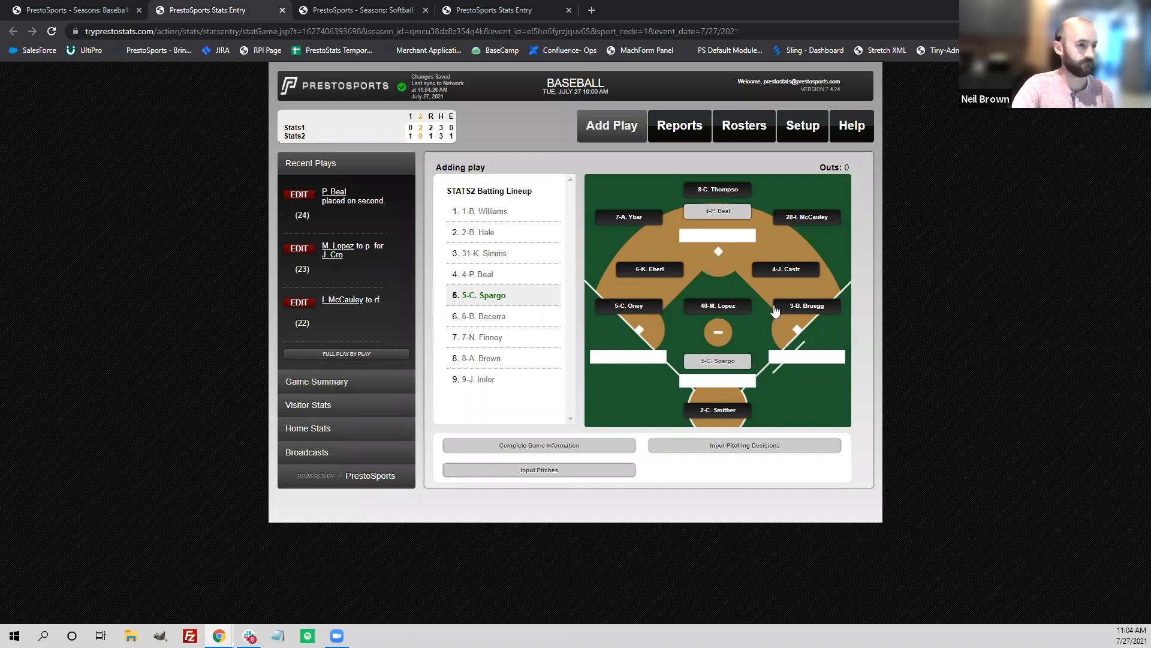
pyautogui.click(714, 380)
pyautogui.write('2U')
pyautogui.press('Return')
pyautogui.press('Return')
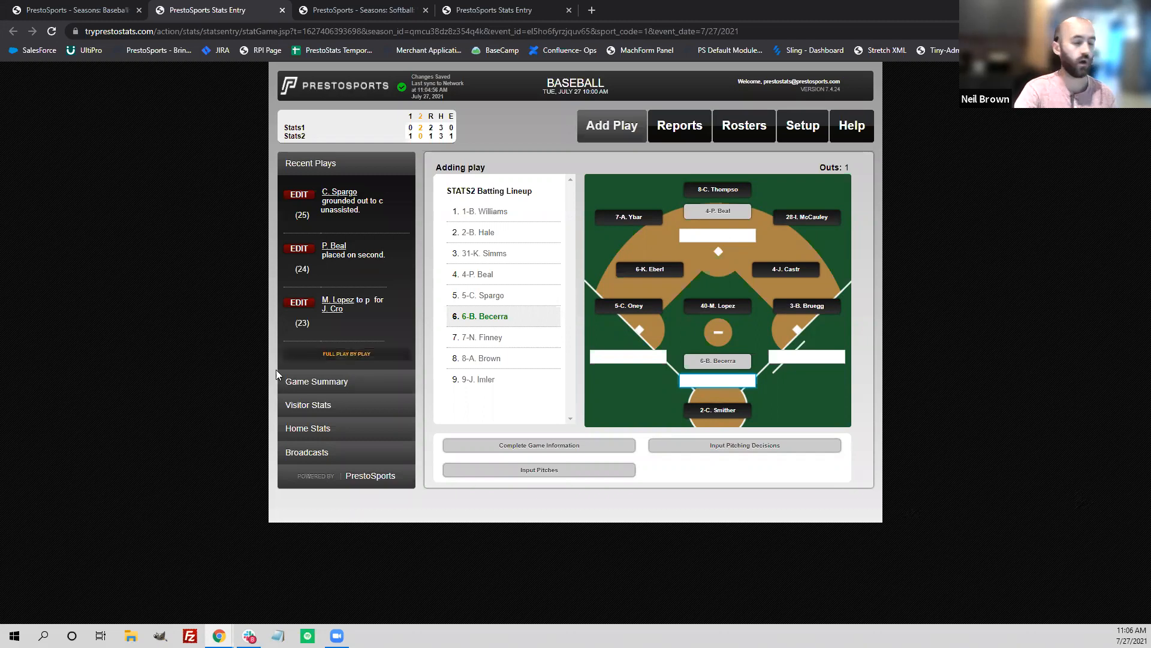
# Edit play 17 to make the run from third earned by leaving only + for that runner, save, and check the full play-by-play.
pyautogui.click(334, 353)
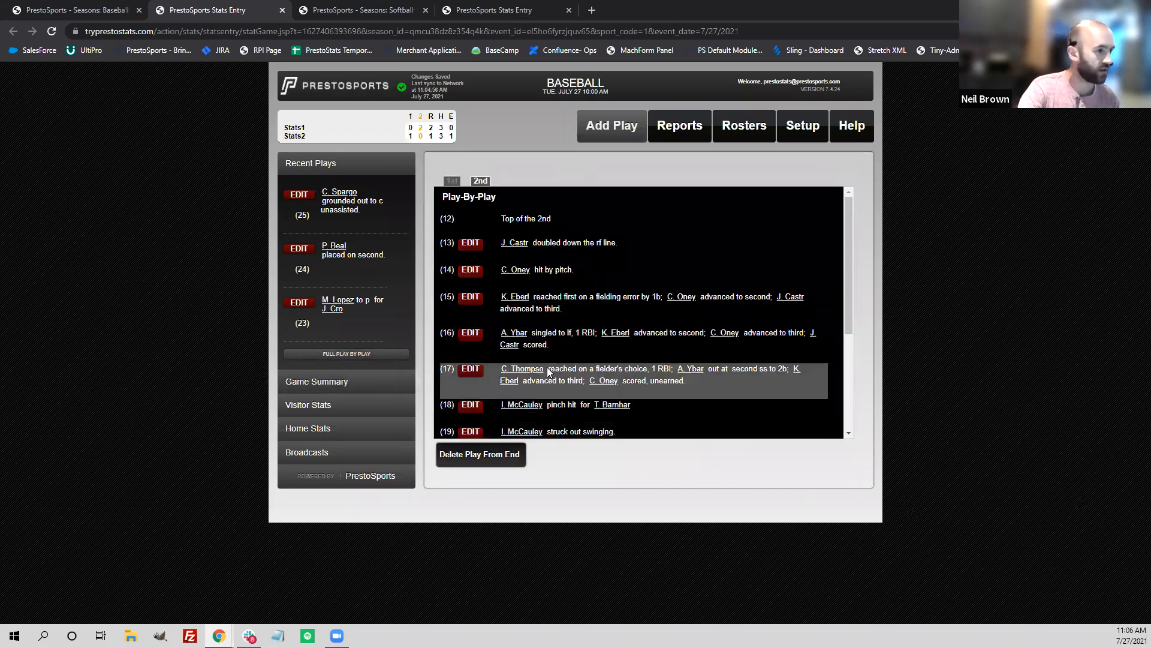
pyautogui.scroll(-2, 547, 367)
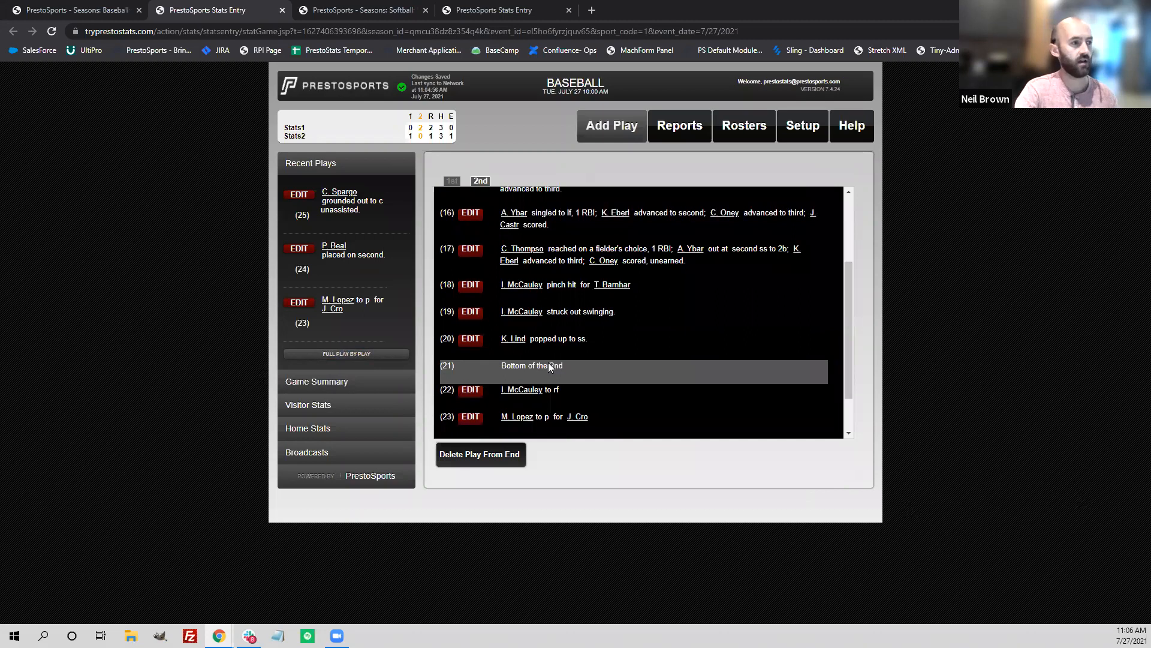
pyautogui.scroll(1, 547, 363)
pyautogui.click(471, 311)
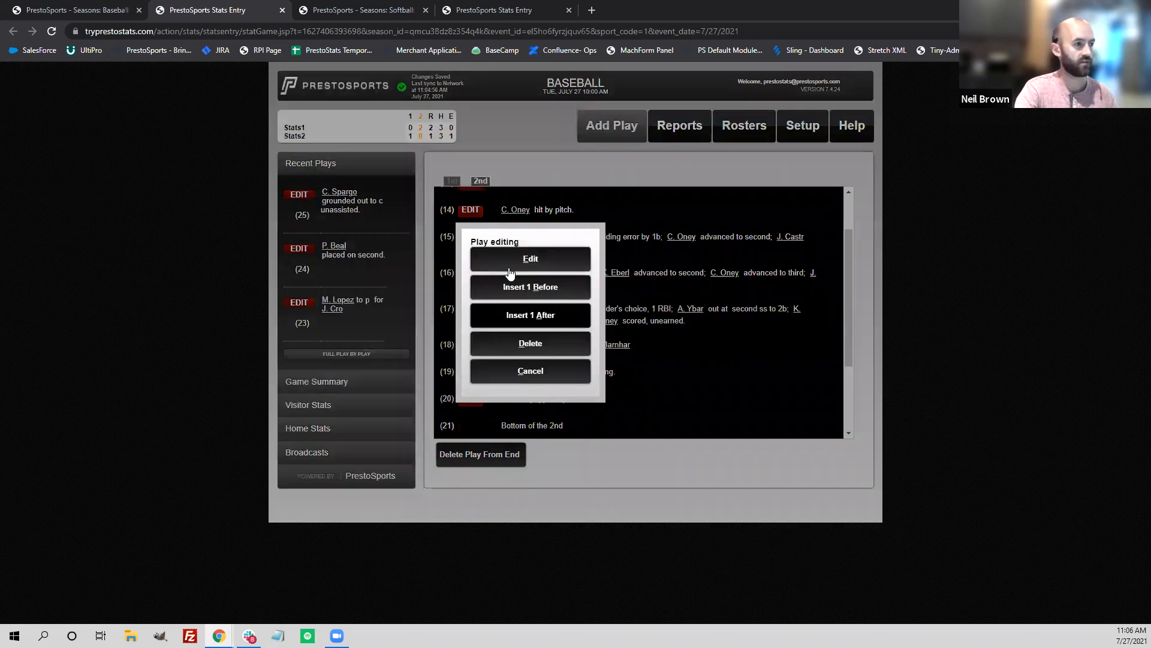
pyautogui.click(527, 258)
pyautogui.click(471, 357)
pyautogui.press('BackSpace')
pyautogui.press('BackSpace')
pyautogui.press('BackSpace')
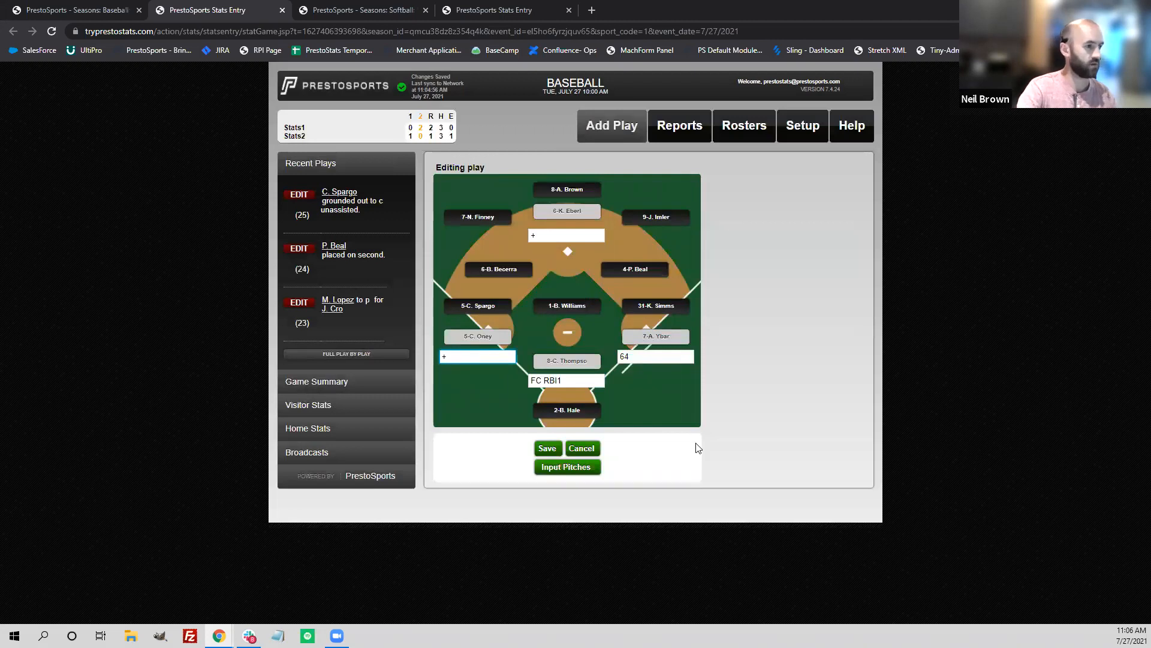
pyautogui.click(546, 456)
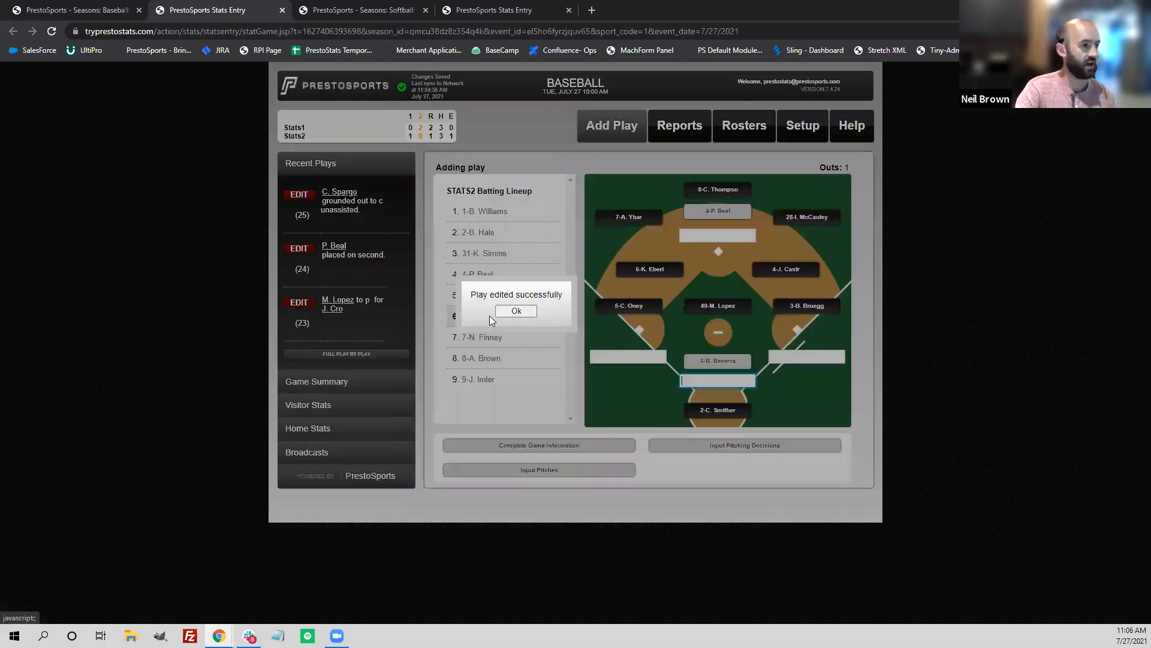
pyautogui.click(365, 355)
pyautogui.scroll(-1, 522, 342)
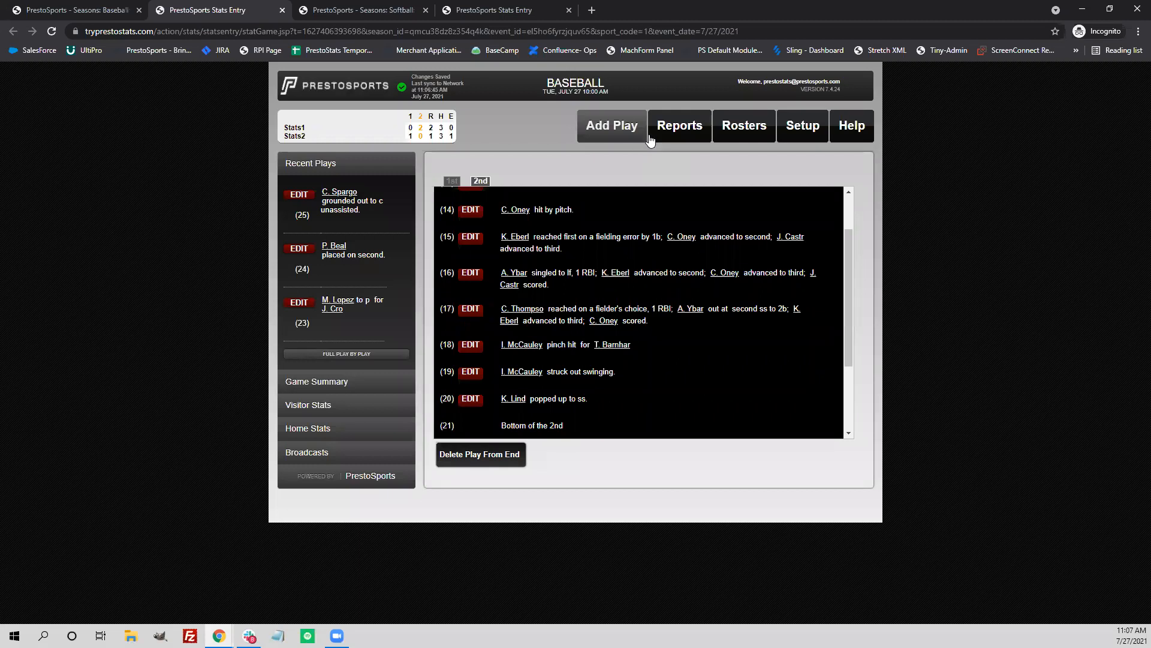
# Enter 0-0 as the visitor's overall and conference records in the game information, and cancel without saving.
pyautogui.click(787, 133)
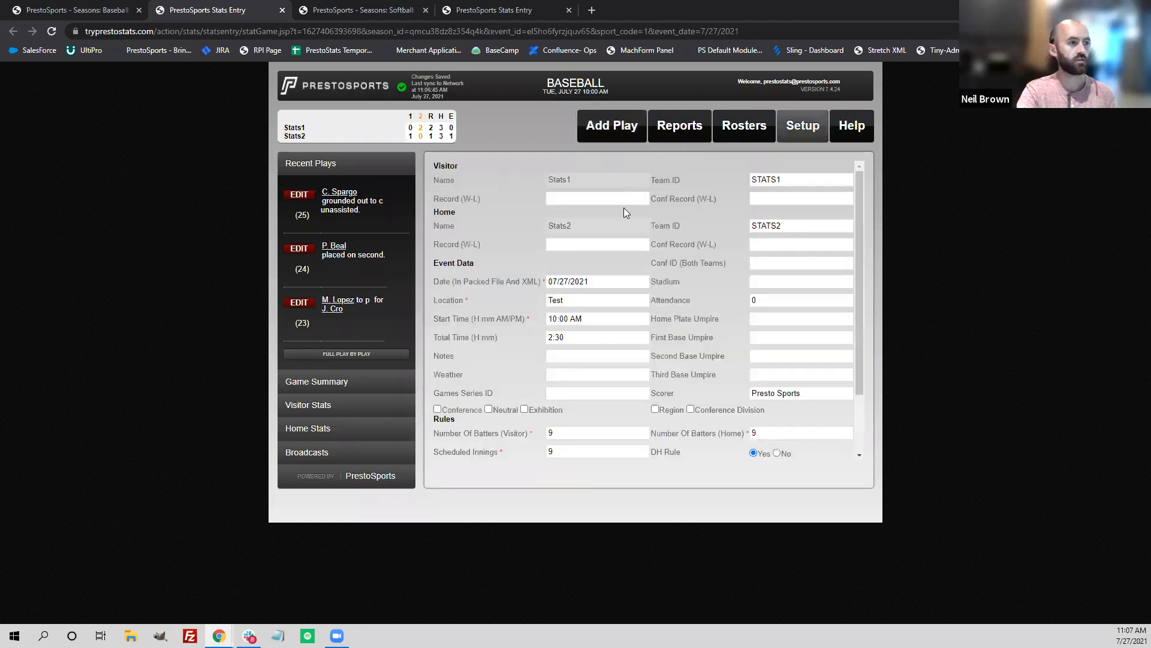
pyautogui.click(622, 126)
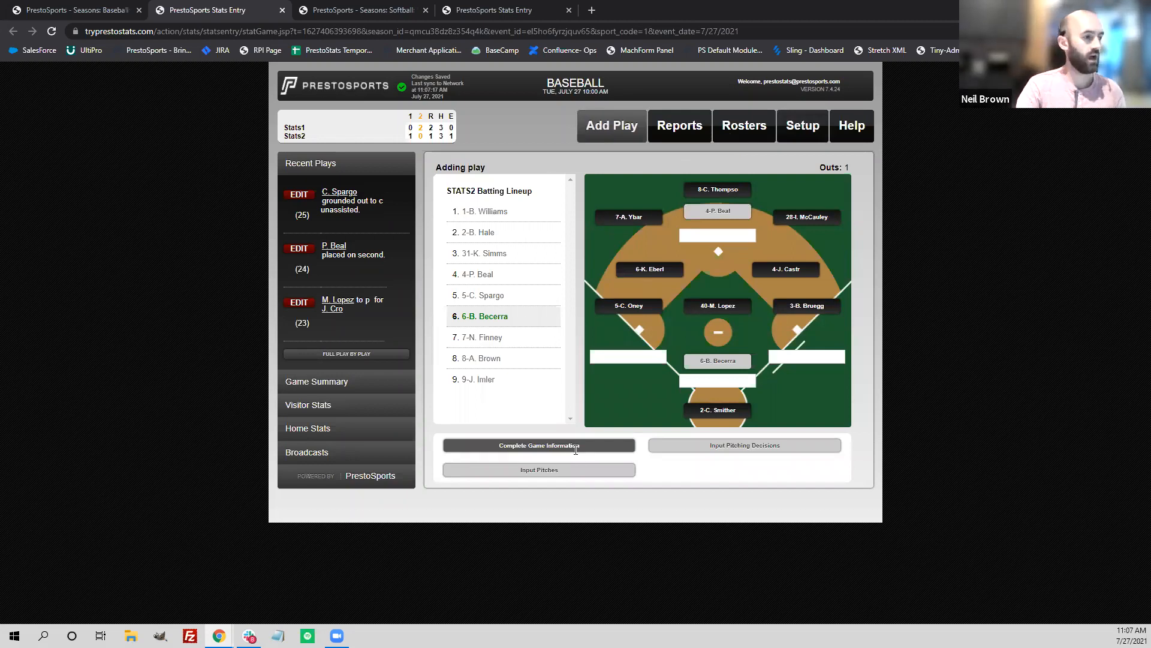
pyautogui.click(576, 456)
pyautogui.click(616, 198)
pyautogui.write('0-0')
pyautogui.press('Tab')
pyautogui.write('0-0')
pyautogui.press('Tab')
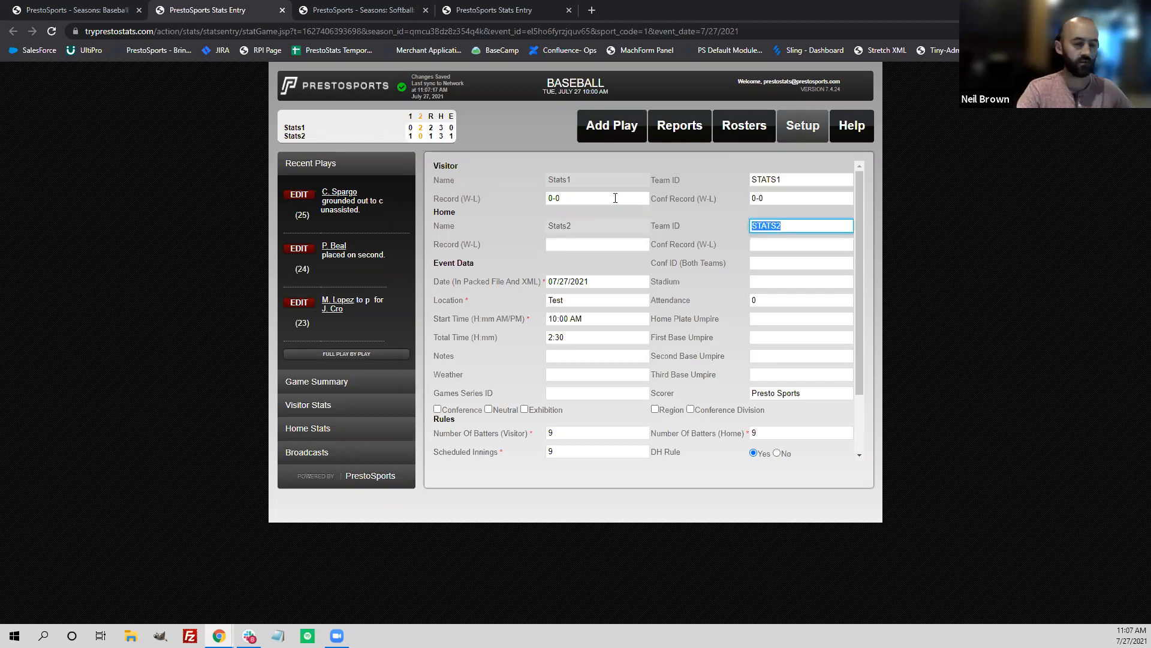
pyautogui.press('Tab')
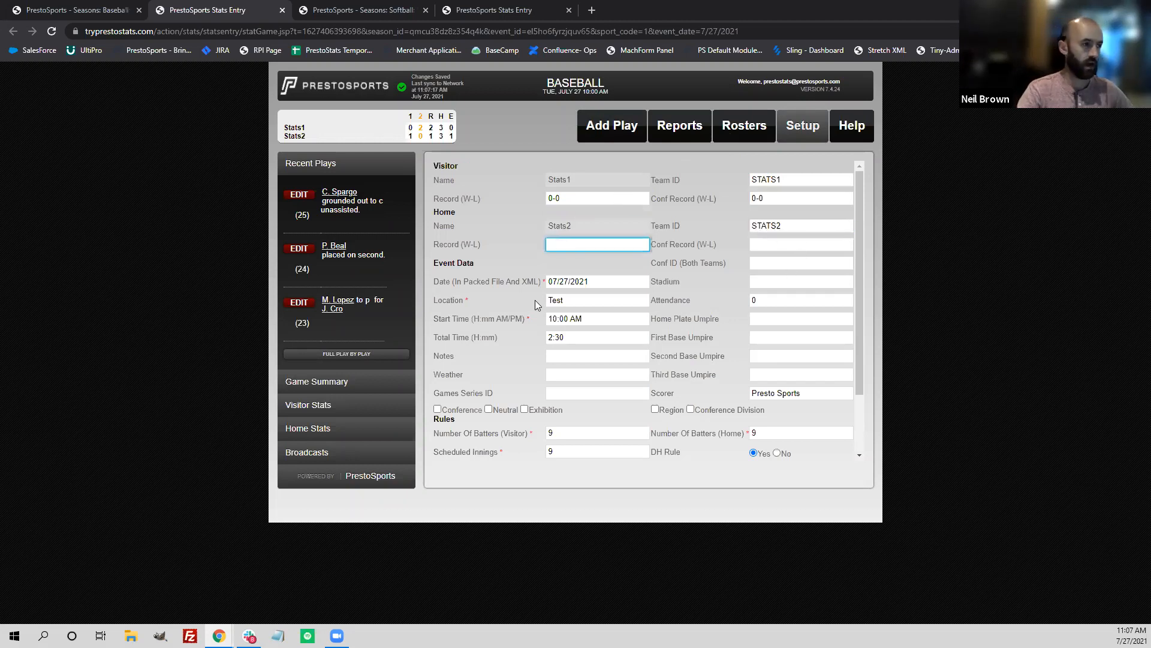
pyautogui.scroll(-2, 508, 343)
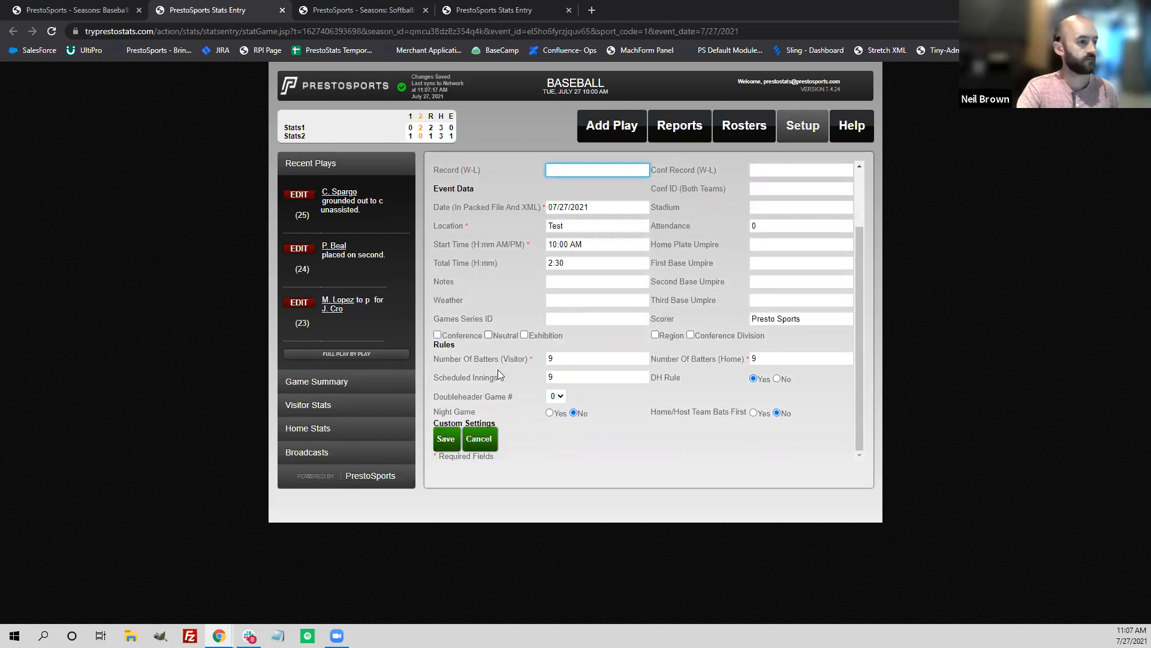
pyautogui.click(478, 447)
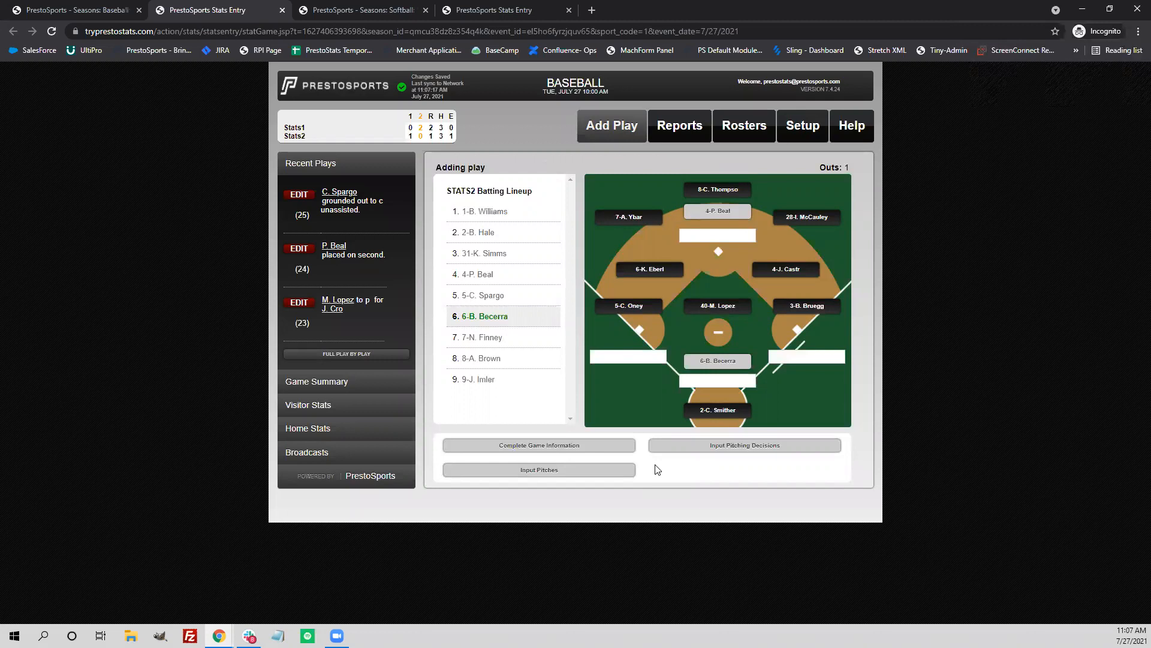
# Review the baseball game's pitching decisions and close them without changes.
pyautogui.click(722, 451)
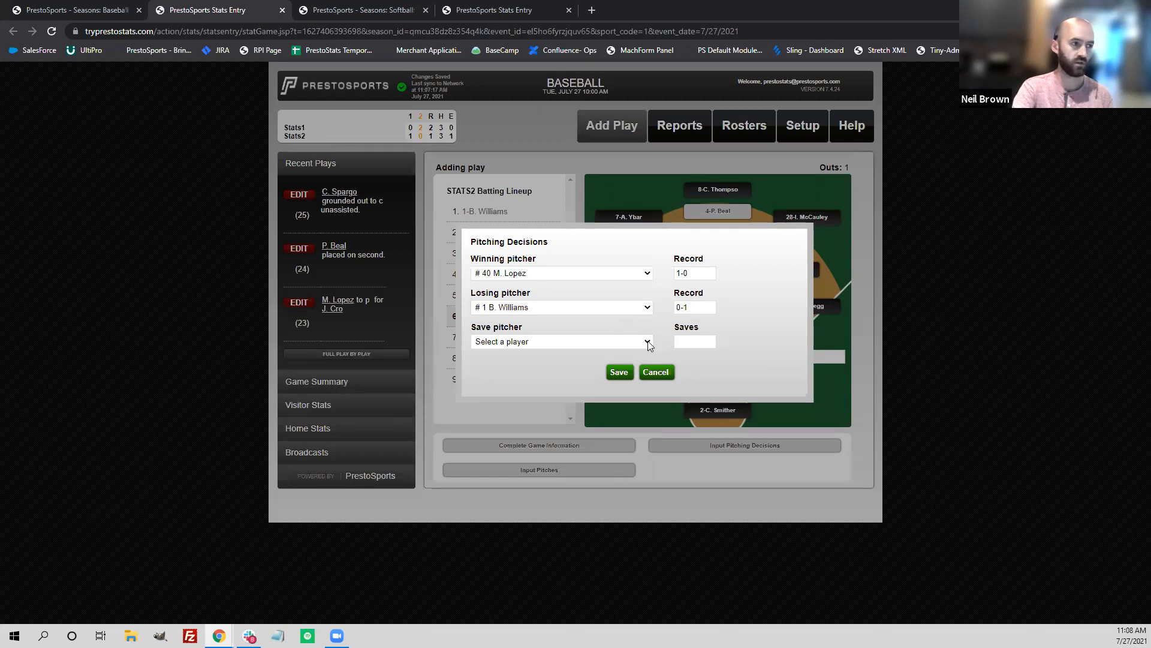
pyautogui.click(655, 372)
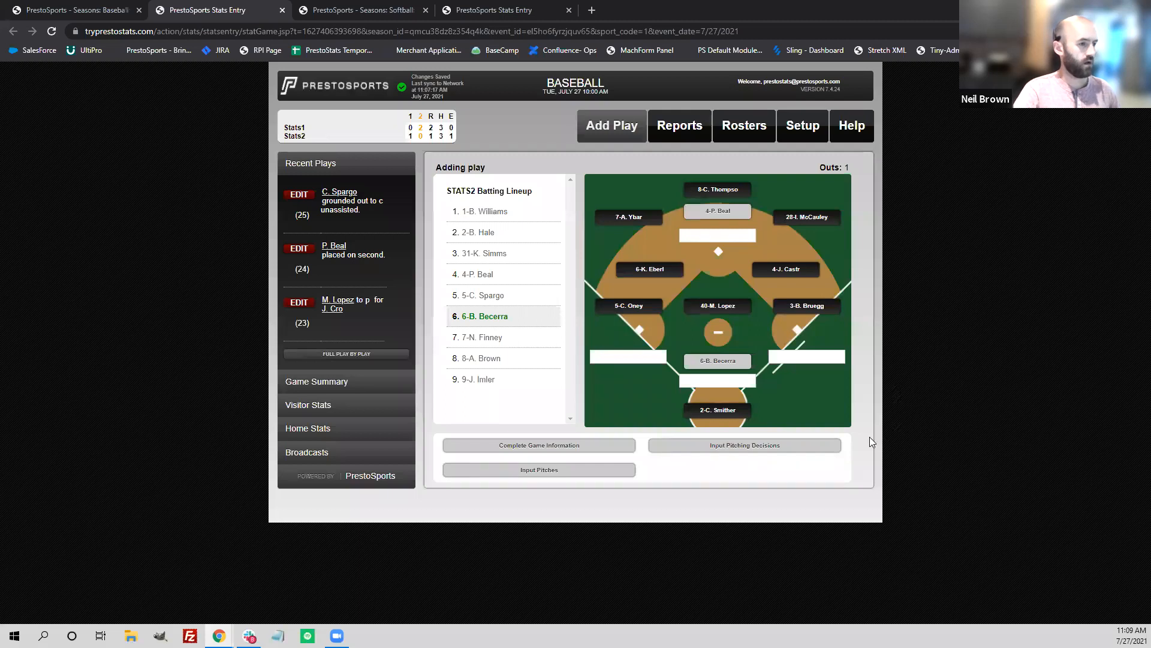
# Advance the runner on second to third on a passed ball, using pb.
pyautogui.click(704, 379)
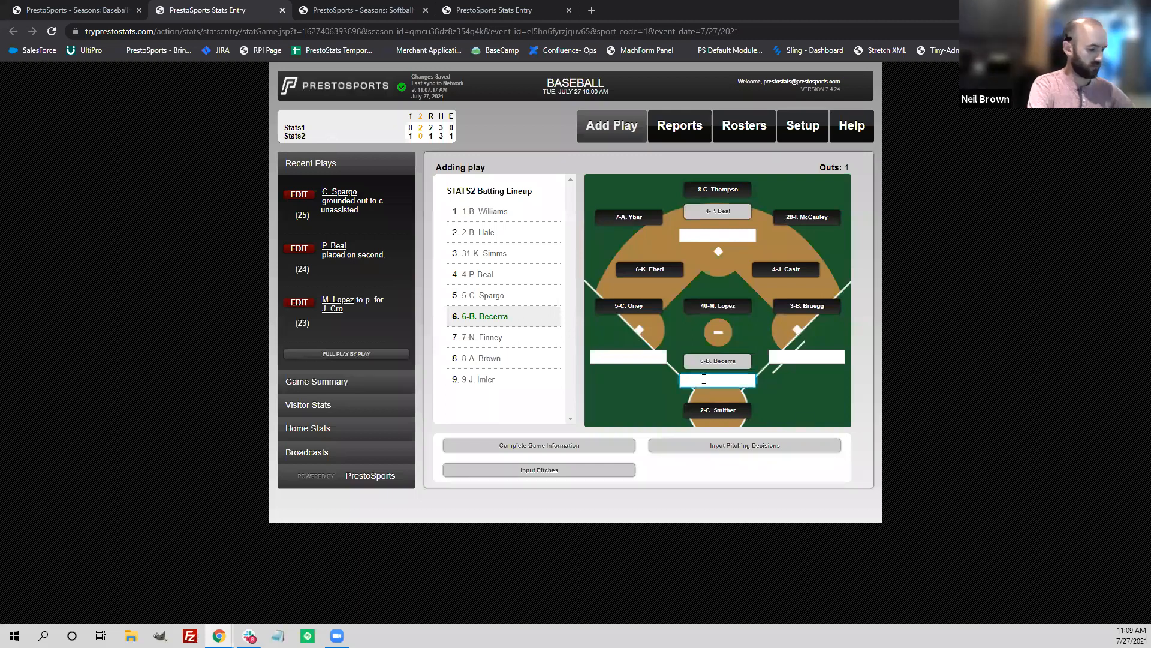
pyautogui.click(735, 236)
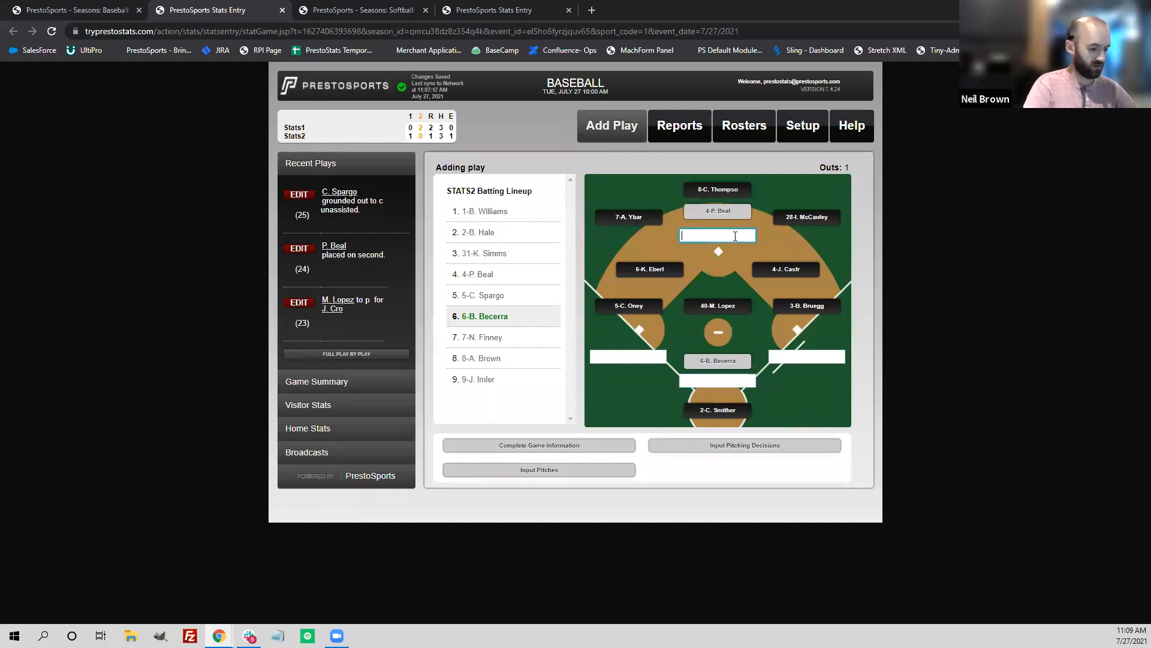
pyautogui.write('pb')
pyautogui.press('Return')
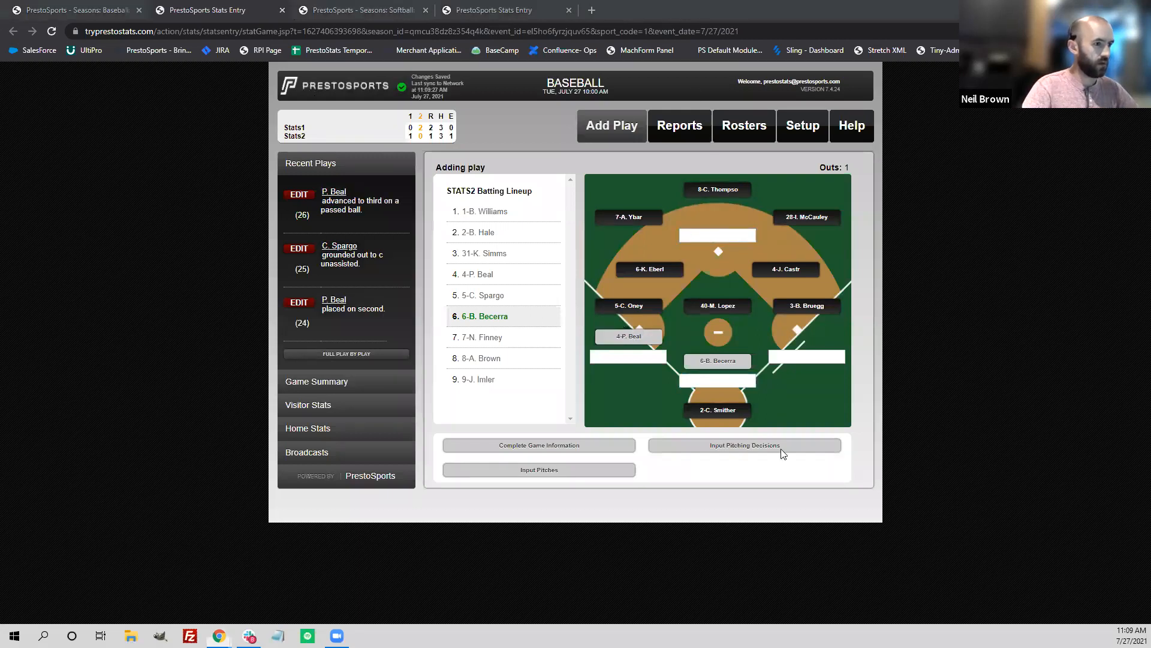
# Score a single to right field with 1B 9, the runner on third scoring an unearned run and 1 RBI for the batter.
pyautogui.write('1b 9')
pyautogui.press('Return')
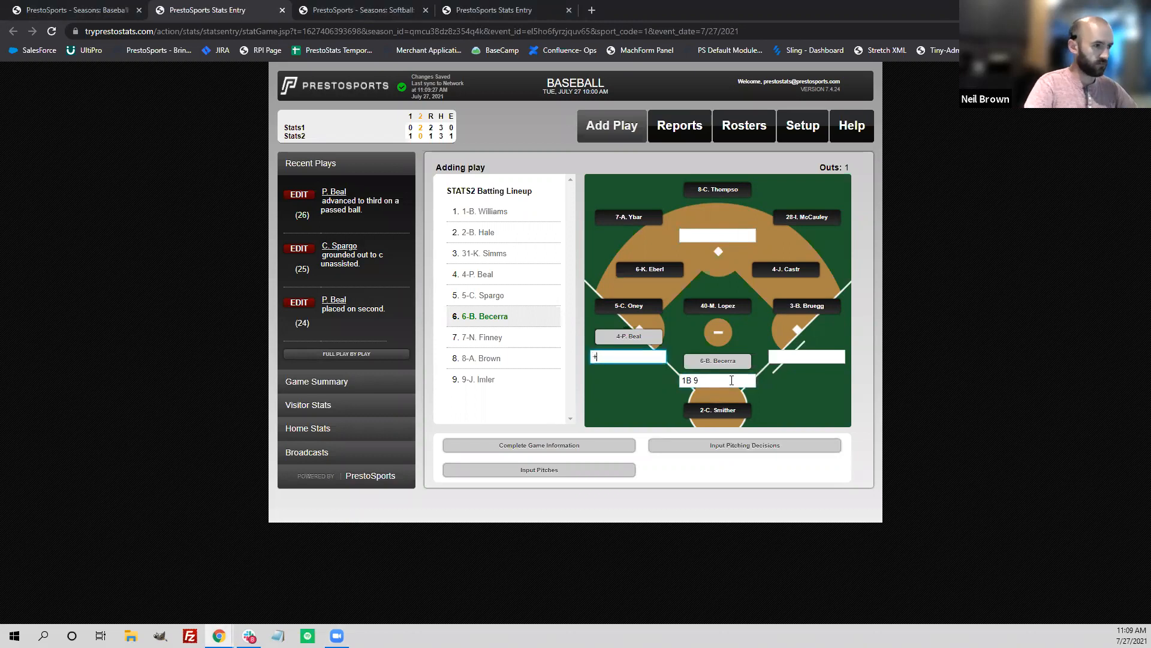
pyautogui.press('Return')
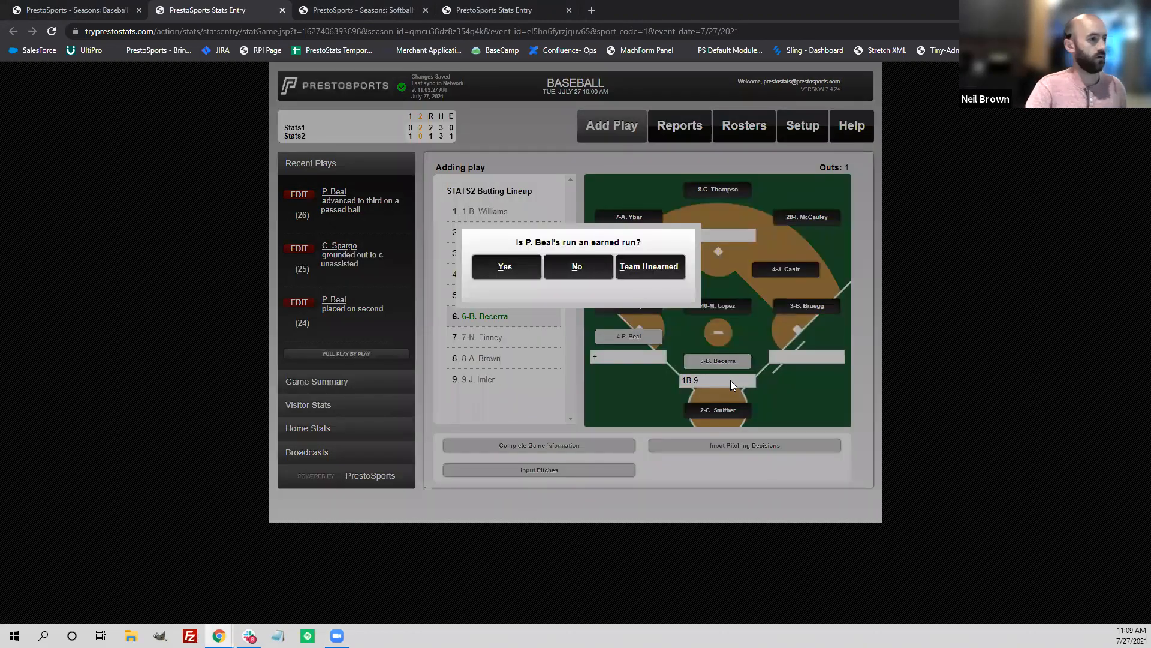
pyautogui.click(582, 271)
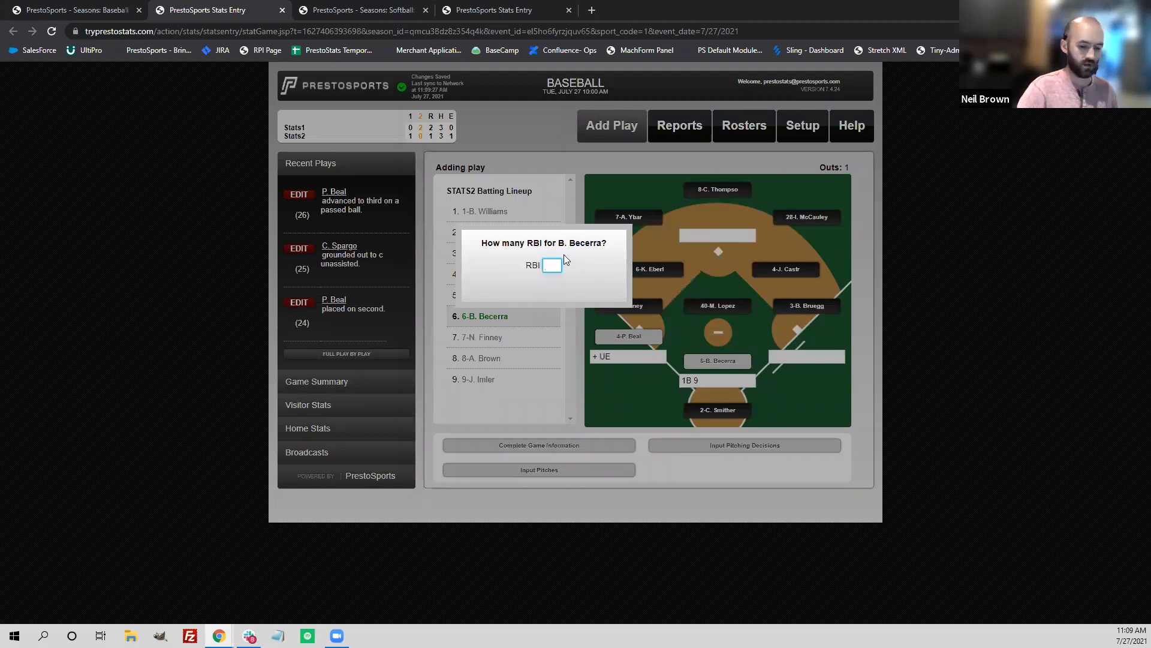
pyautogui.write('1')
pyautogui.press('Return')
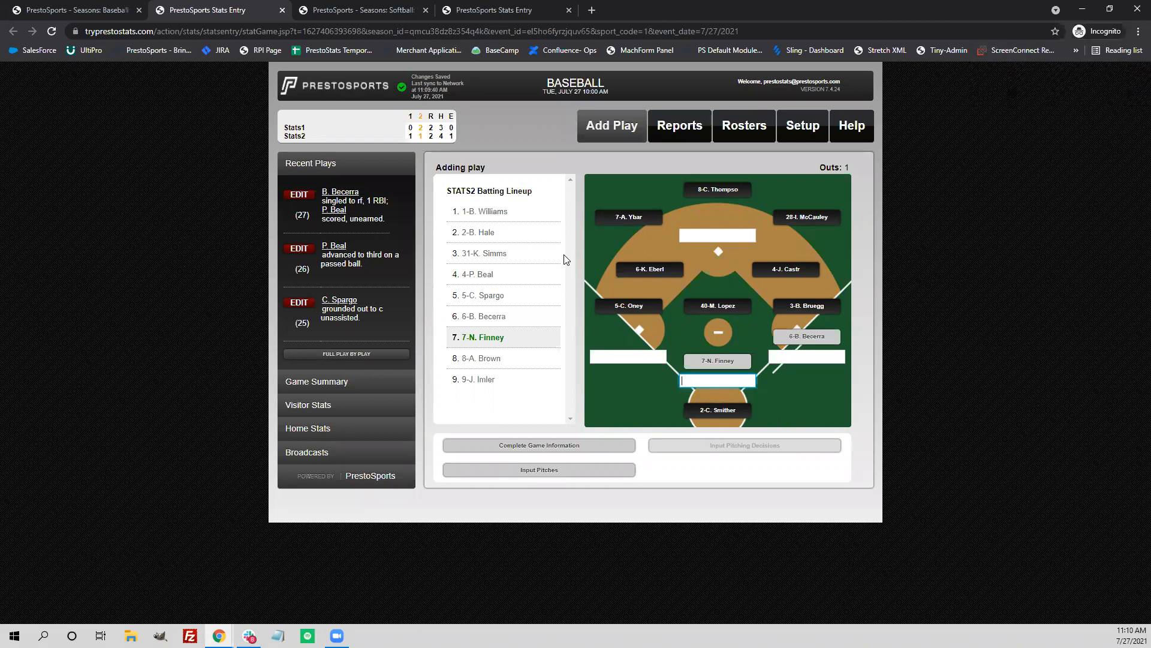
# Record a dropped foul ball with e3 df, and score the batter reaching on E3F with ++E for the runner on first.
pyautogui.write('e3 df')
pyautogui.press('Return')
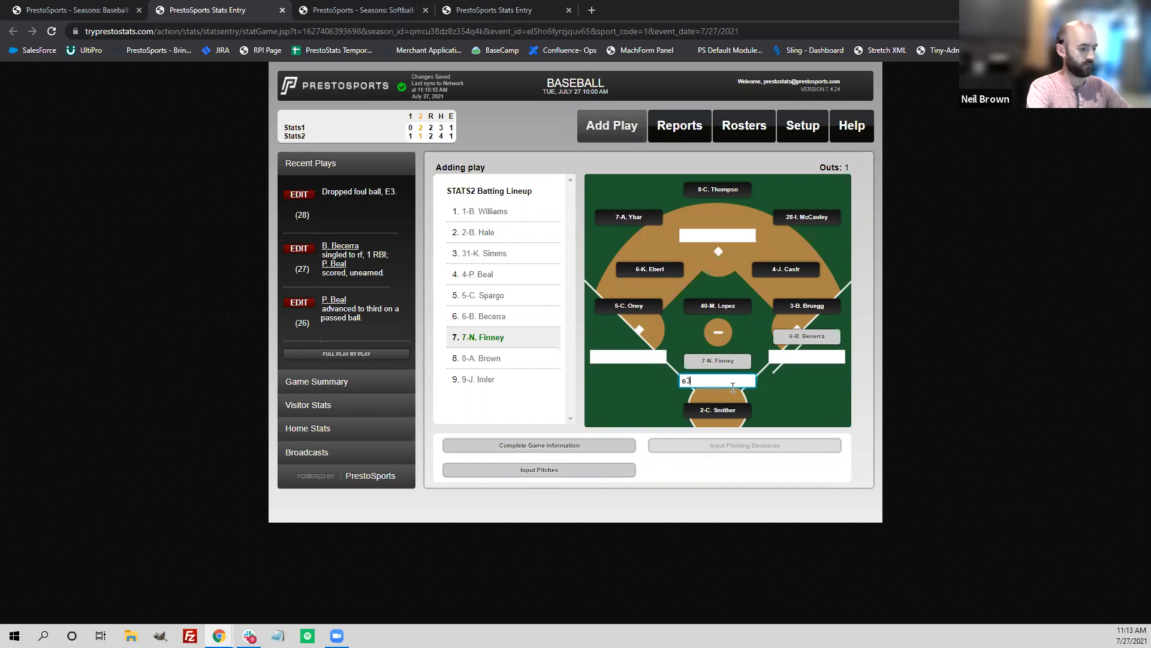
pyautogui.press('Tab')
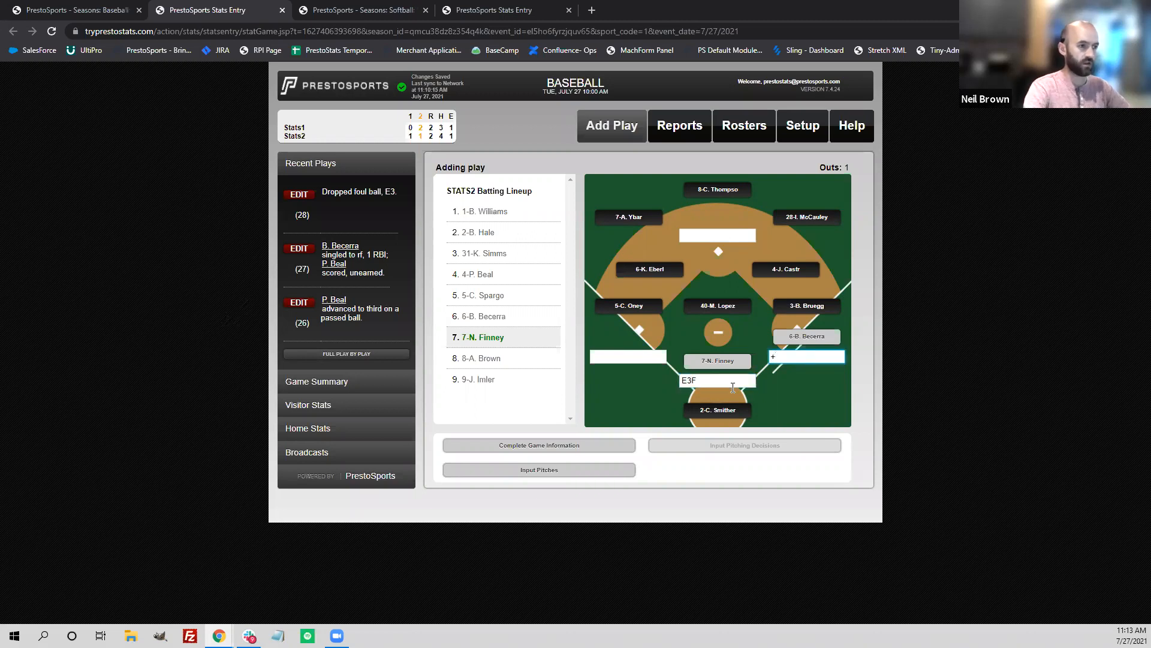
pyautogui.write('++e')
pyautogui.press('Return')
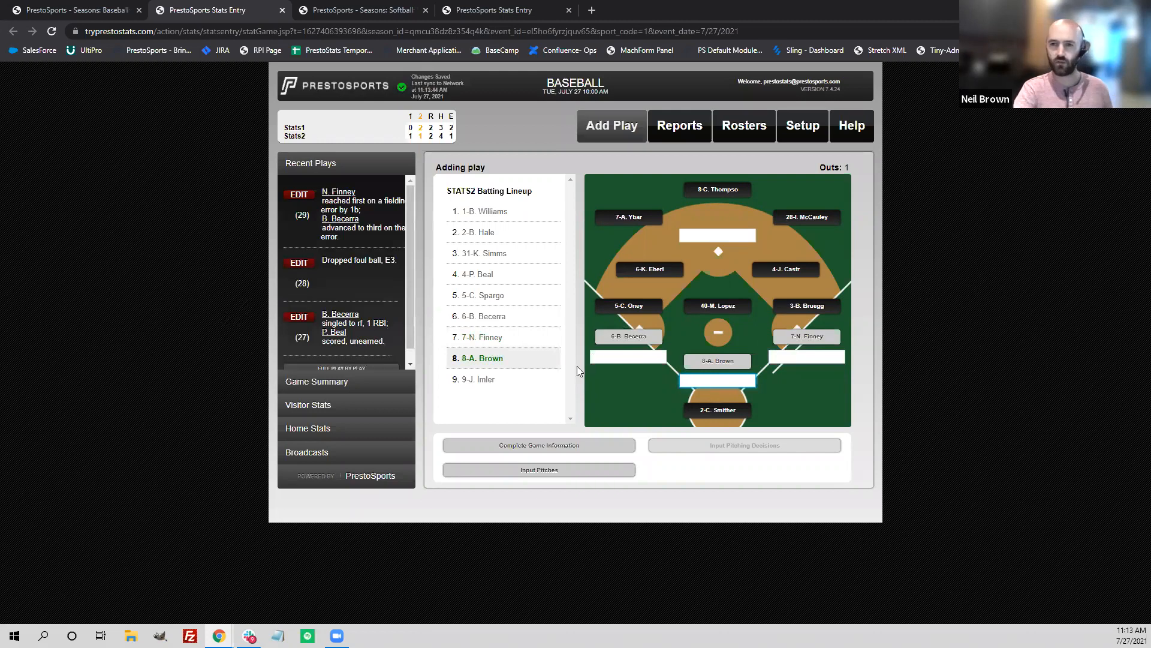
# Check the recorded error plays in the second inning's full play-by-play and return to play entry.
pyautogui.click(367, 367)
pyautogui.scroll(-5, 675, 354)
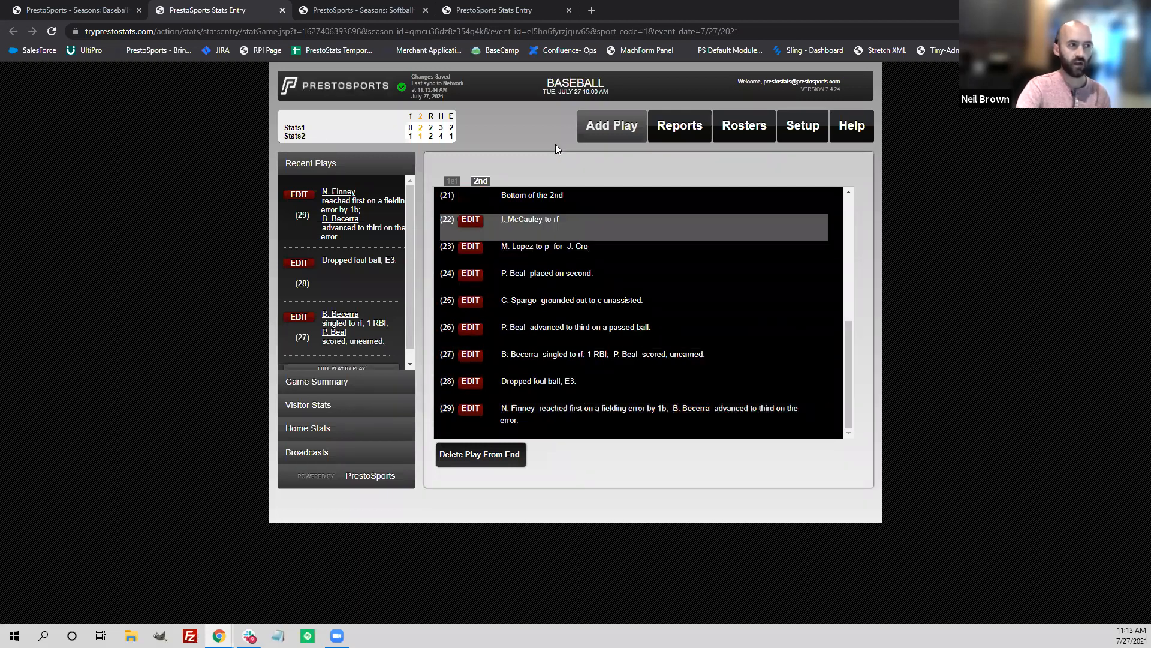
pyautogui.click(611, 126)
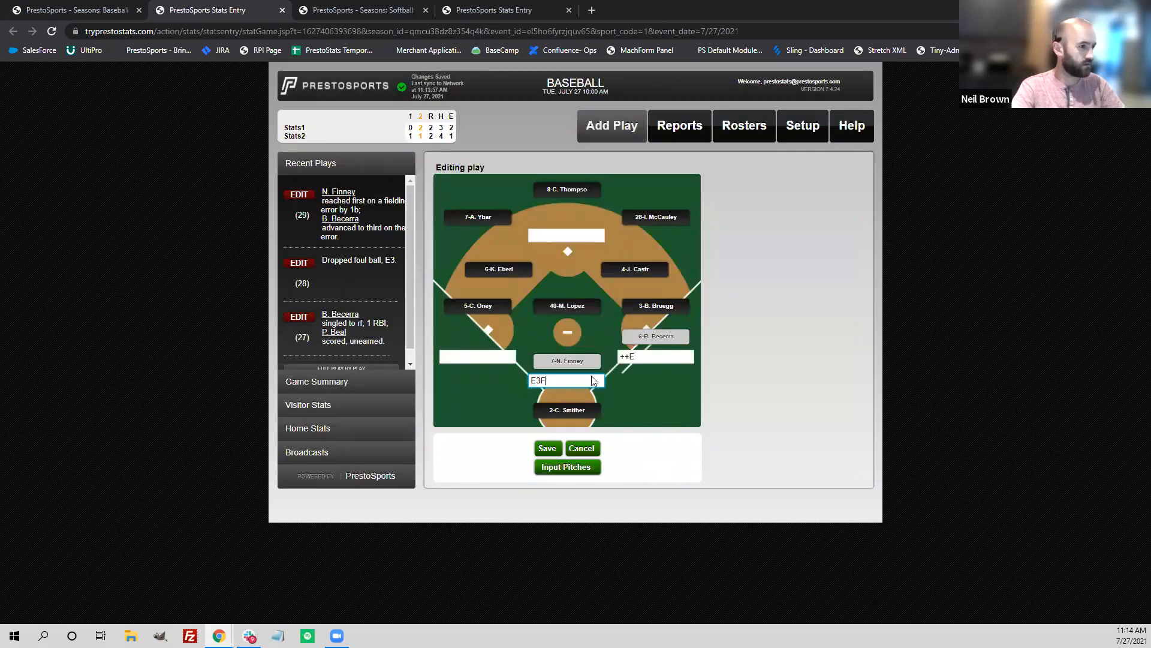
# Edit play 29 to leave only ++ for the runner on first, and save it.
pyautogui.click(550, 449)
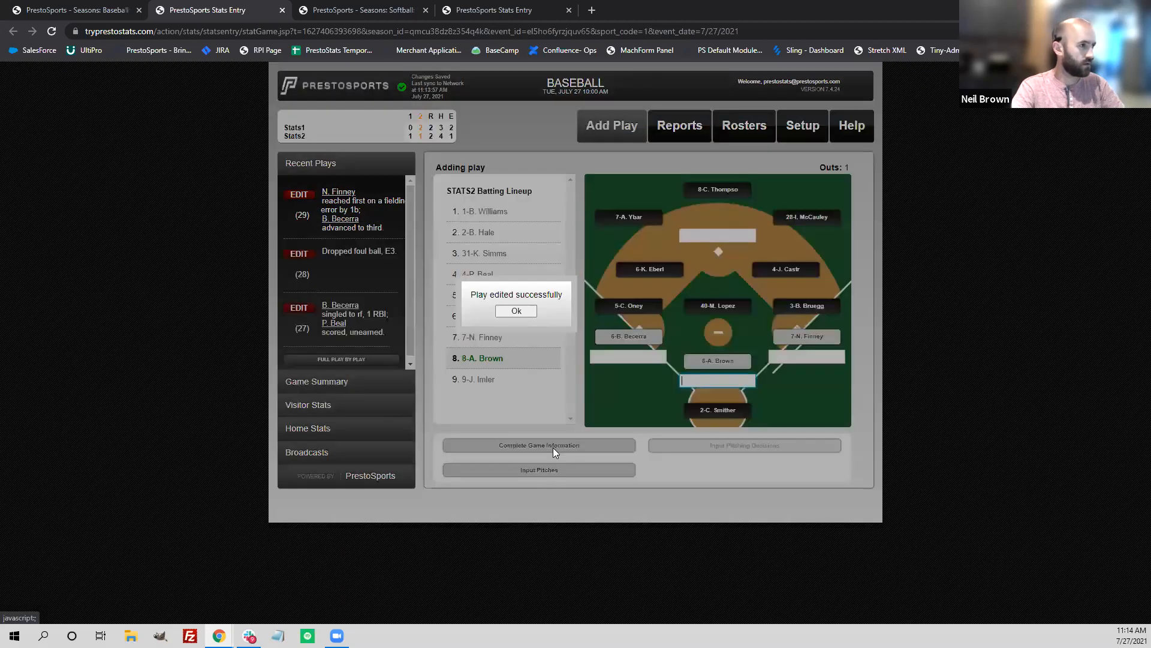
pyautogui.click(515, 311)
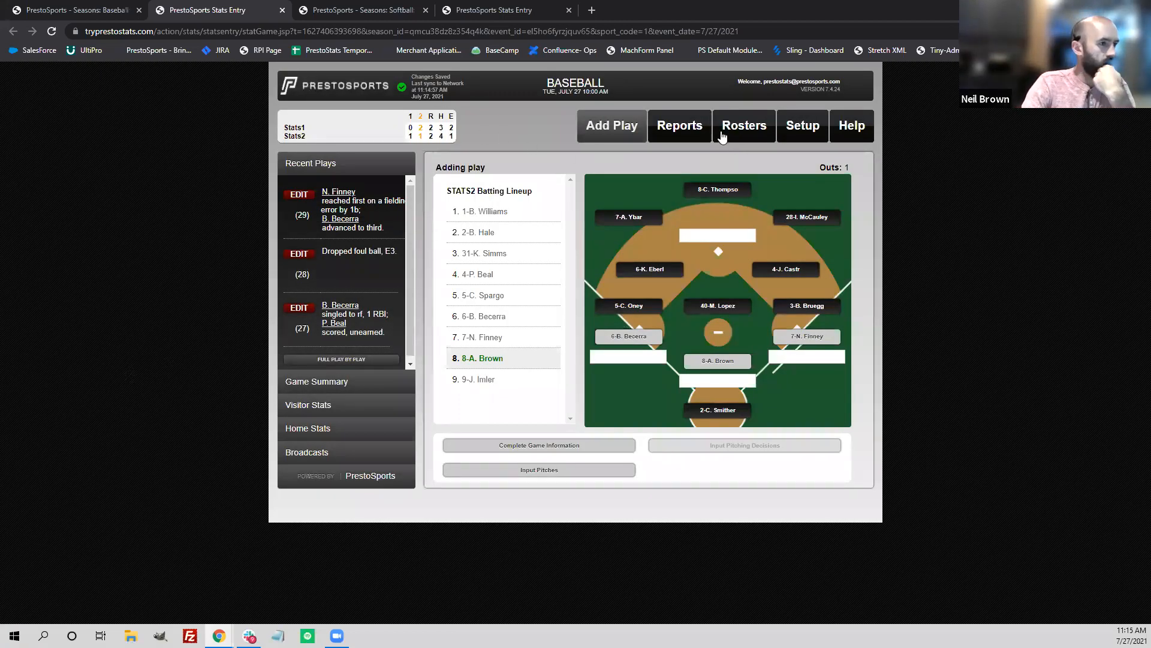
# Review the box score's batting lines, errors and pitching lines, and return to play entry.
pyautogui.click(696, 133)
pyautogui.click(604, 198)
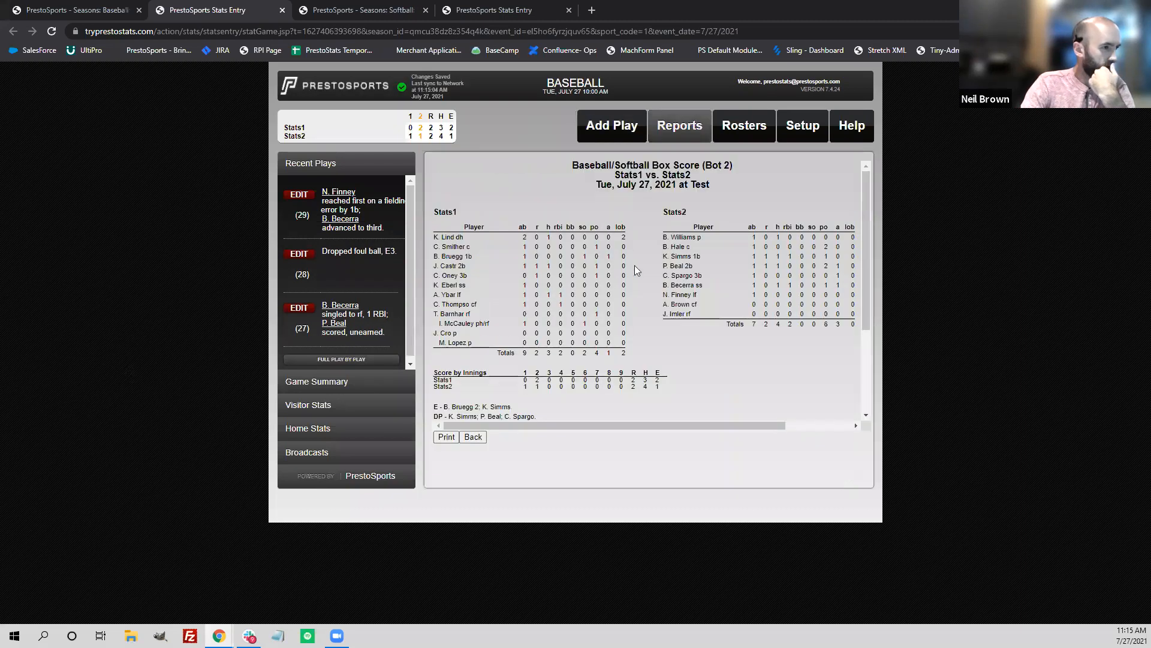
pyautogui.scroll(-1, 685, 294)
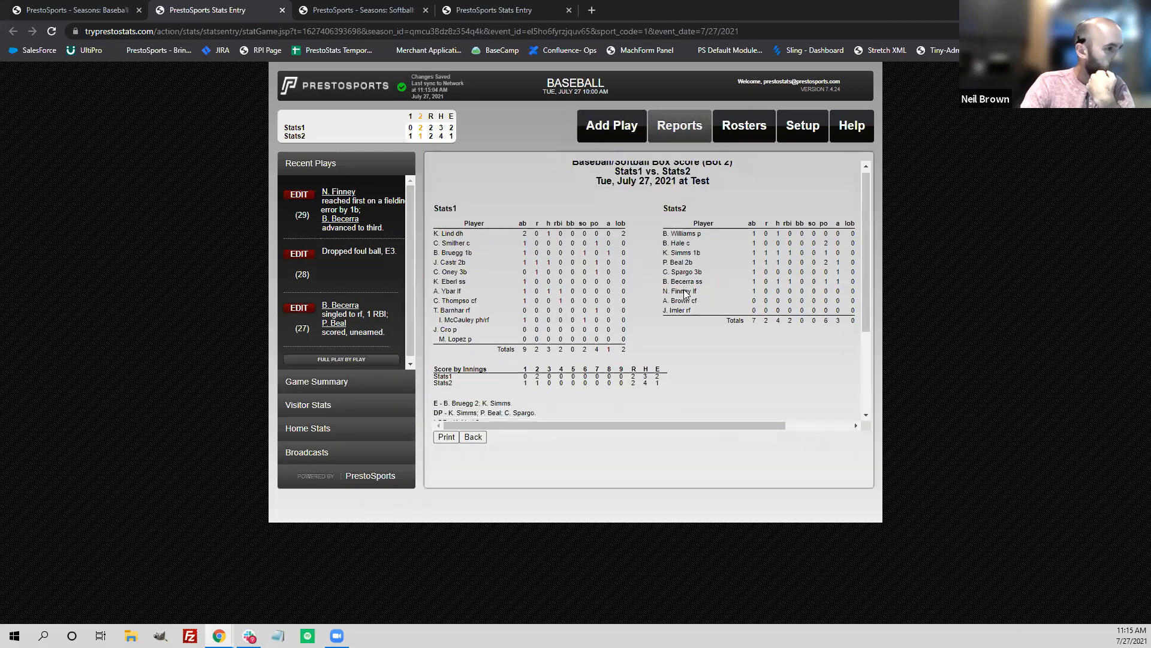
pyautogui.scroll(-2, 696, 298)
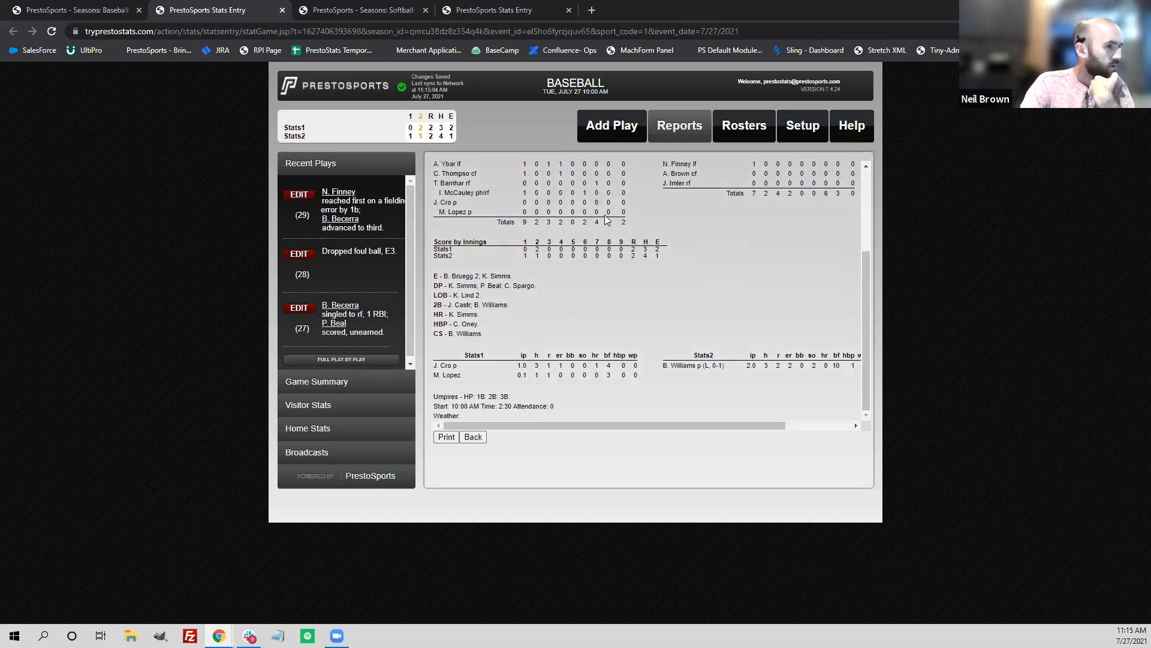
pyautogui.click(603, 131)
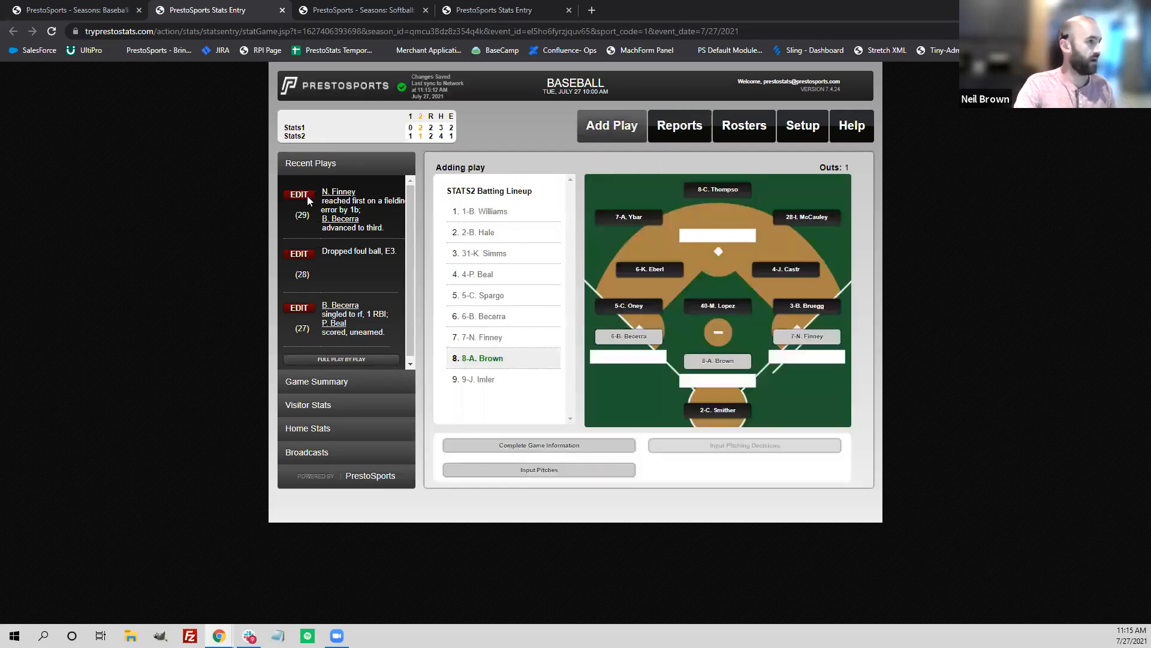
# Edit play 29 to restore ++E for the runner on first, and save it.
pyautogui.click(527, 274)
pyautogui.click(537, 265)
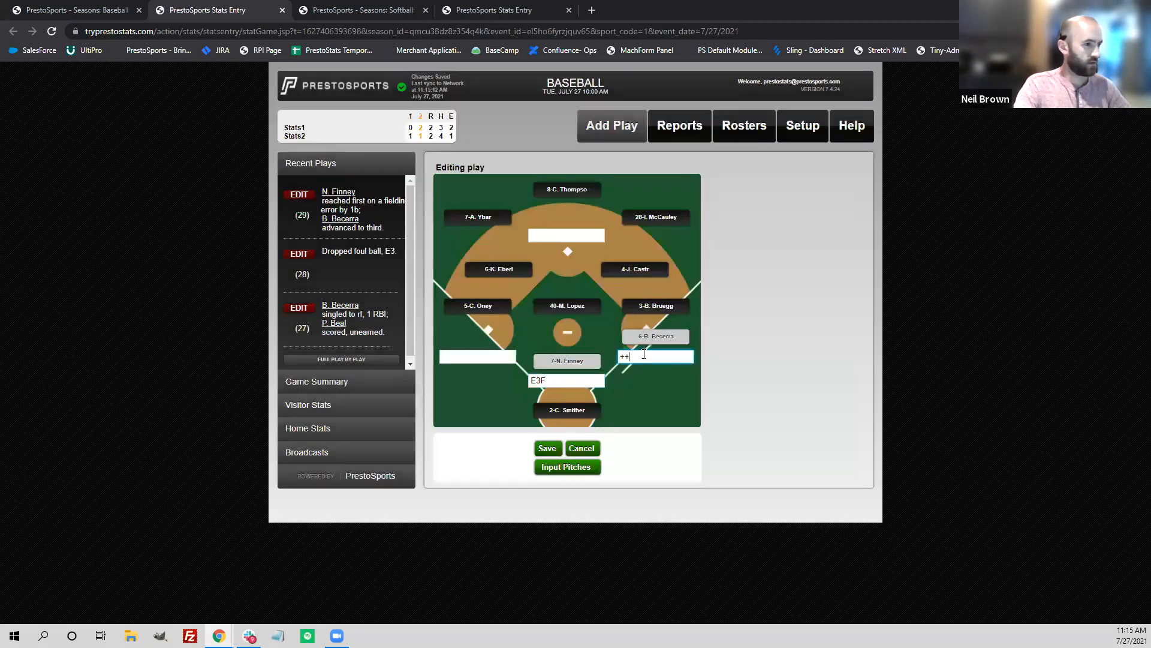
pyautogui.click(558, 451)
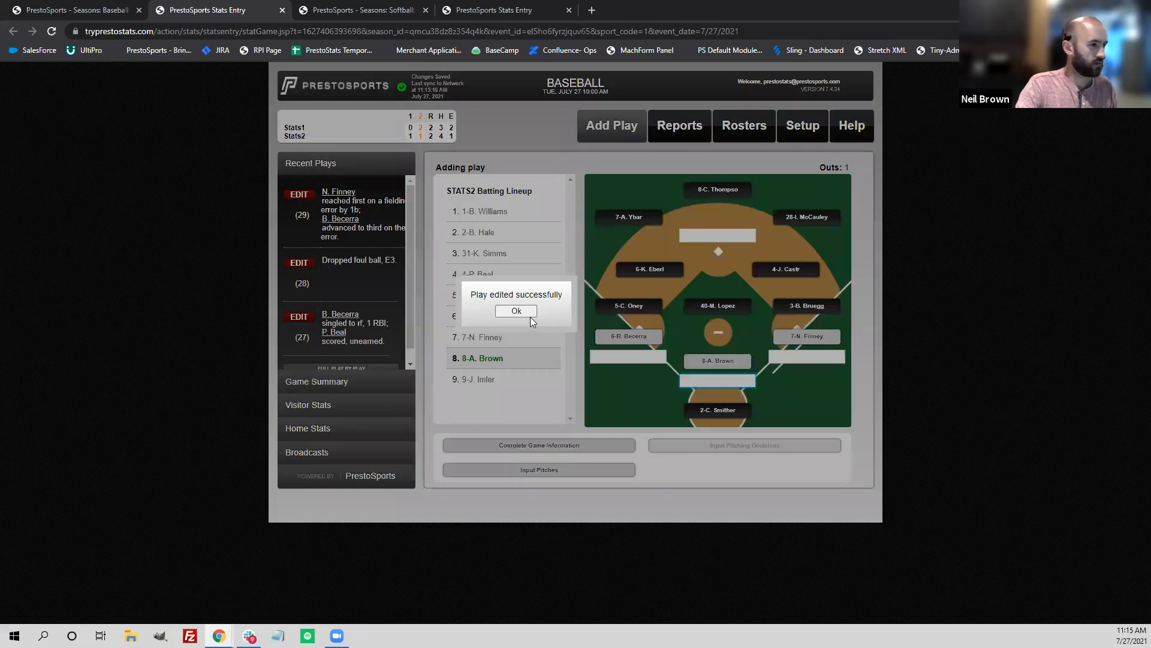
pyautogui.click(523, 310)
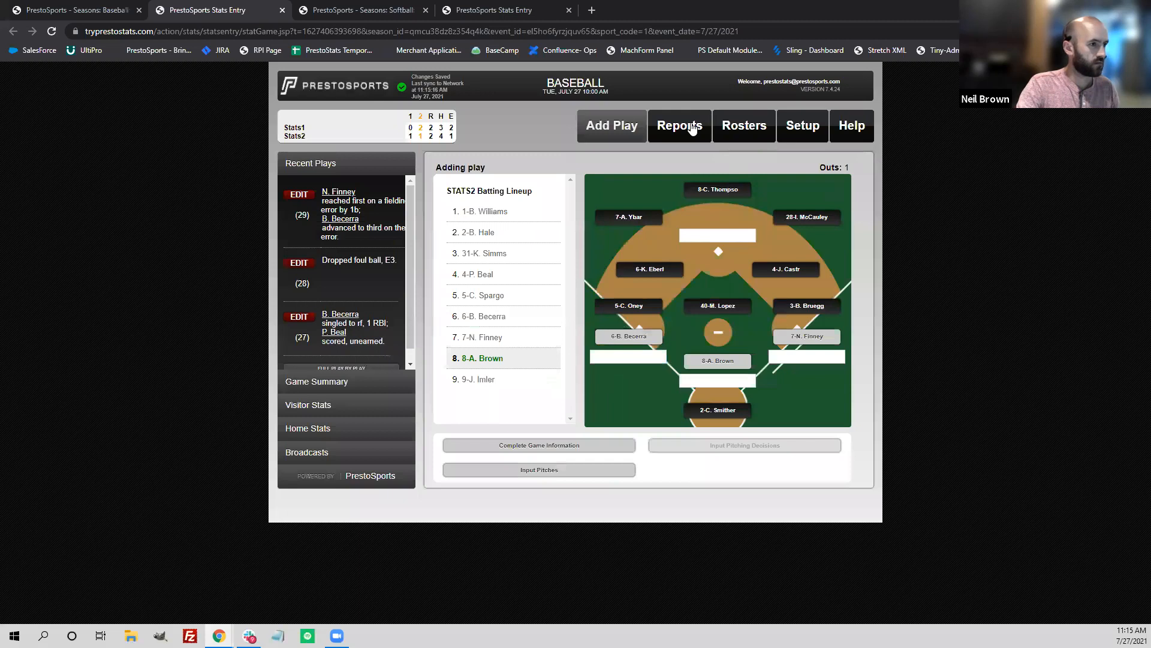
# Check the errors listed in the box score again and go back to adding plays.
pyautogui.click(691, 127)
pyautogui.click(591, 210)
pyautogui.scroll(-1, 560, 243)
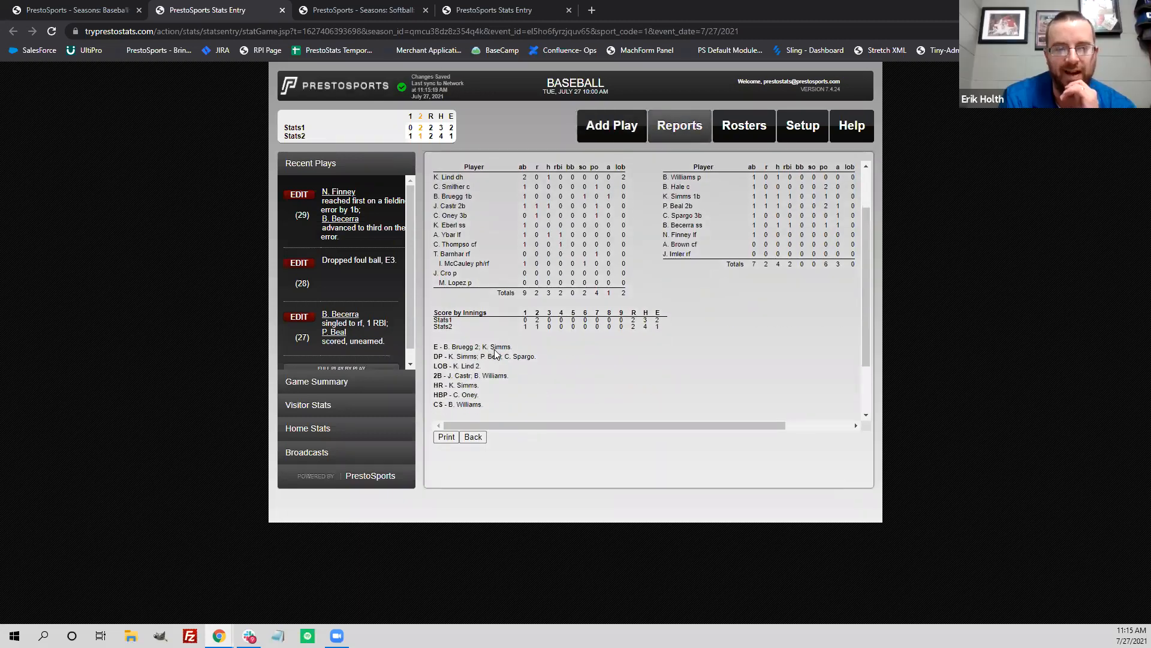
pyautogui.click(477, 438)
pyautogui.click(618, 124)
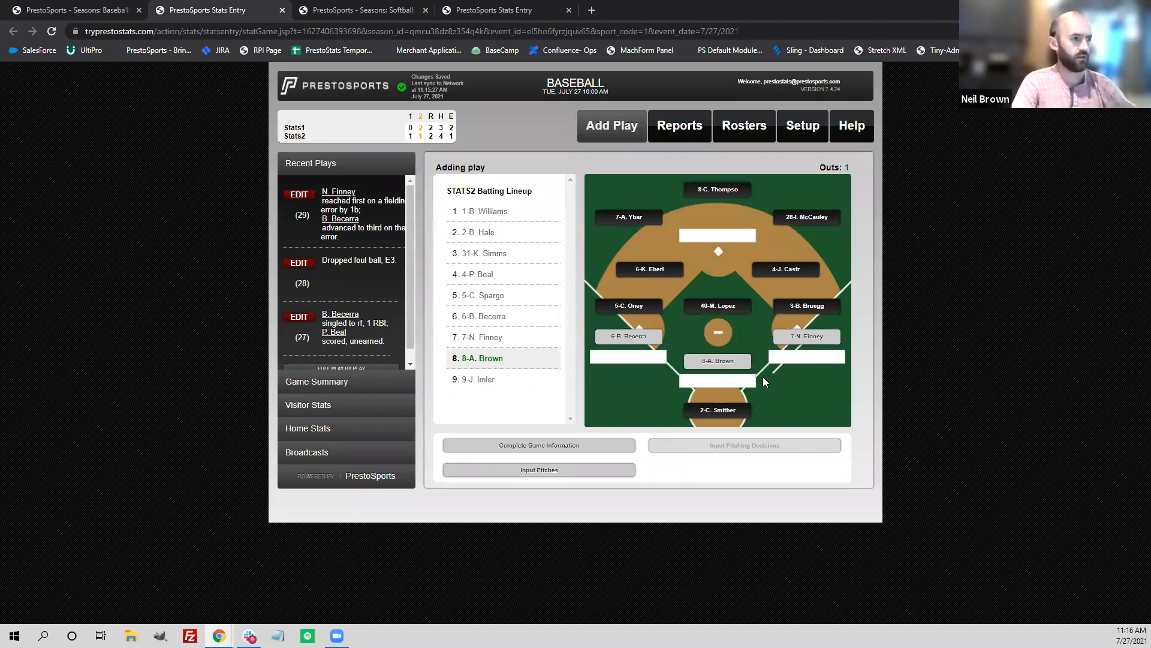
# Score a sacrifice fly with F7 SF, + for the runner on first and 5u rle for the runner on third leaving early.
pyautogui.click(742, 381)
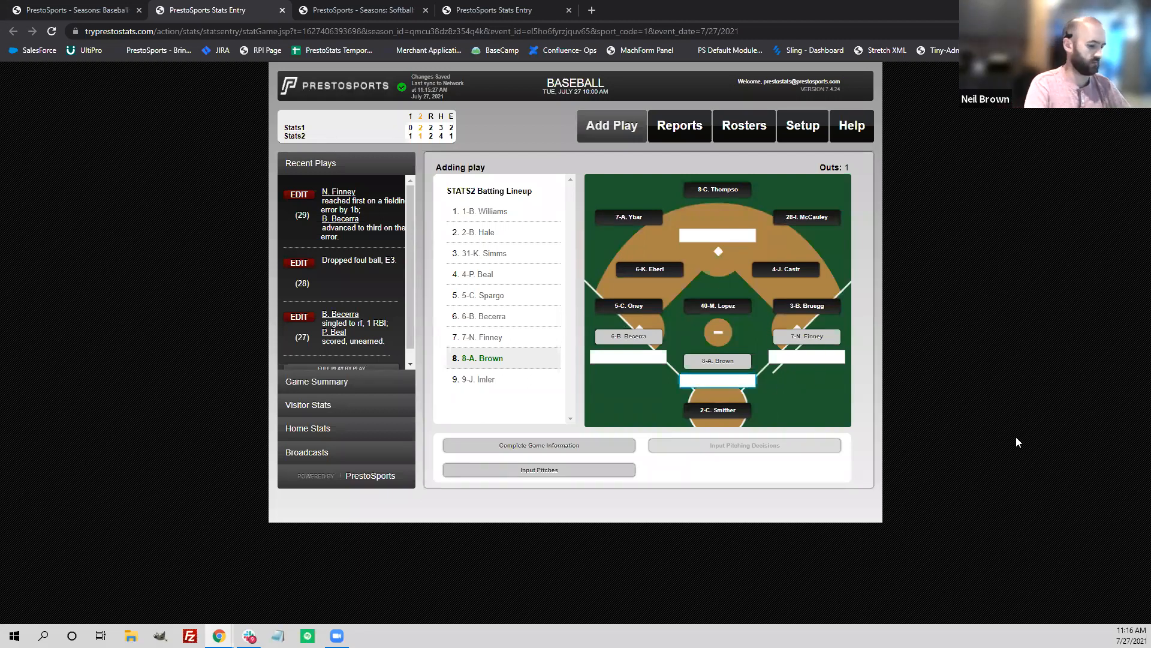
pyautogui.write('f7')
pyautogui.write(' sf')
pyautogui.write('+')
pyautogui.press('Tab')
pyautogui.write('+')
pyautogui.press('Tab')
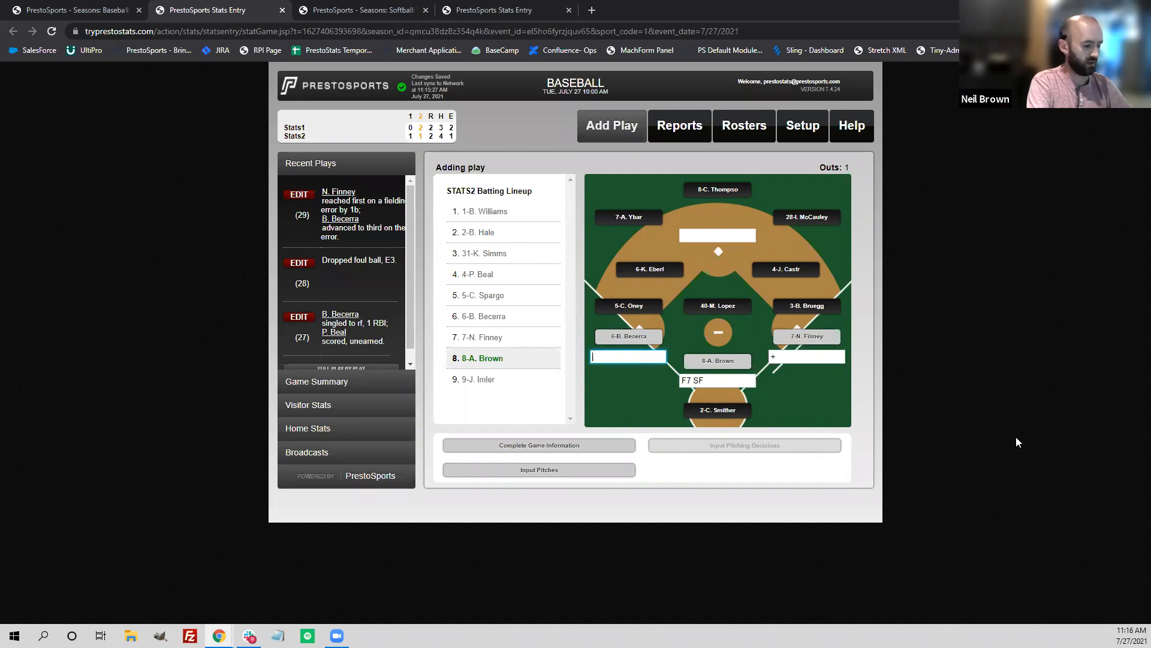
pyautogui.write('5')
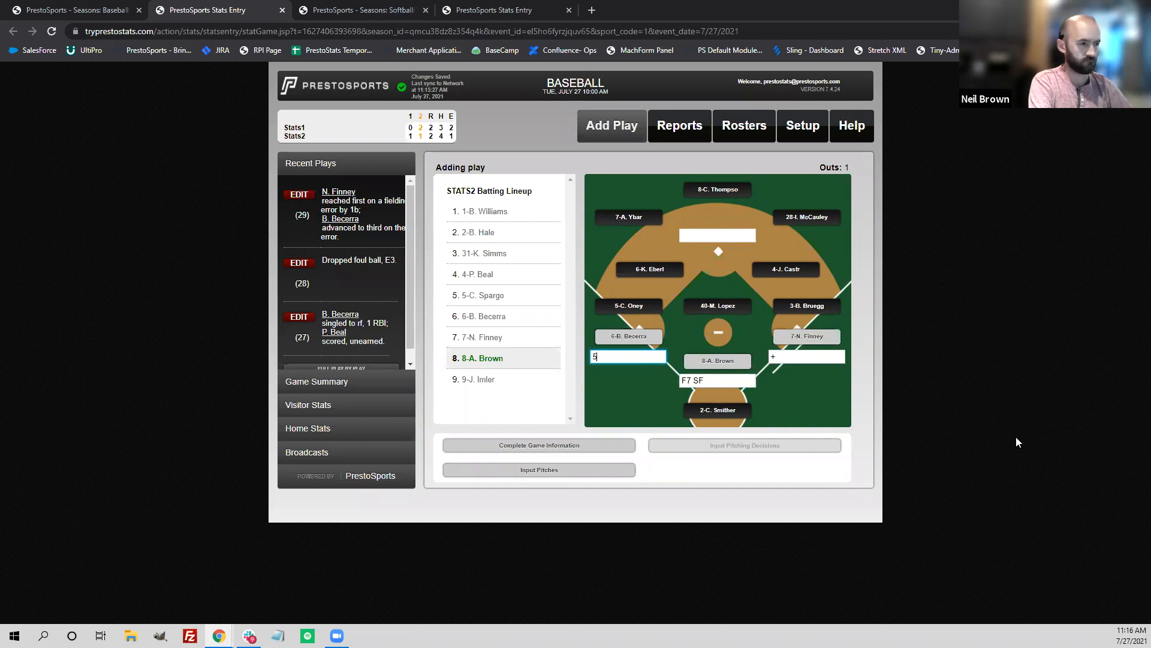
pyautogui.write('u rle')
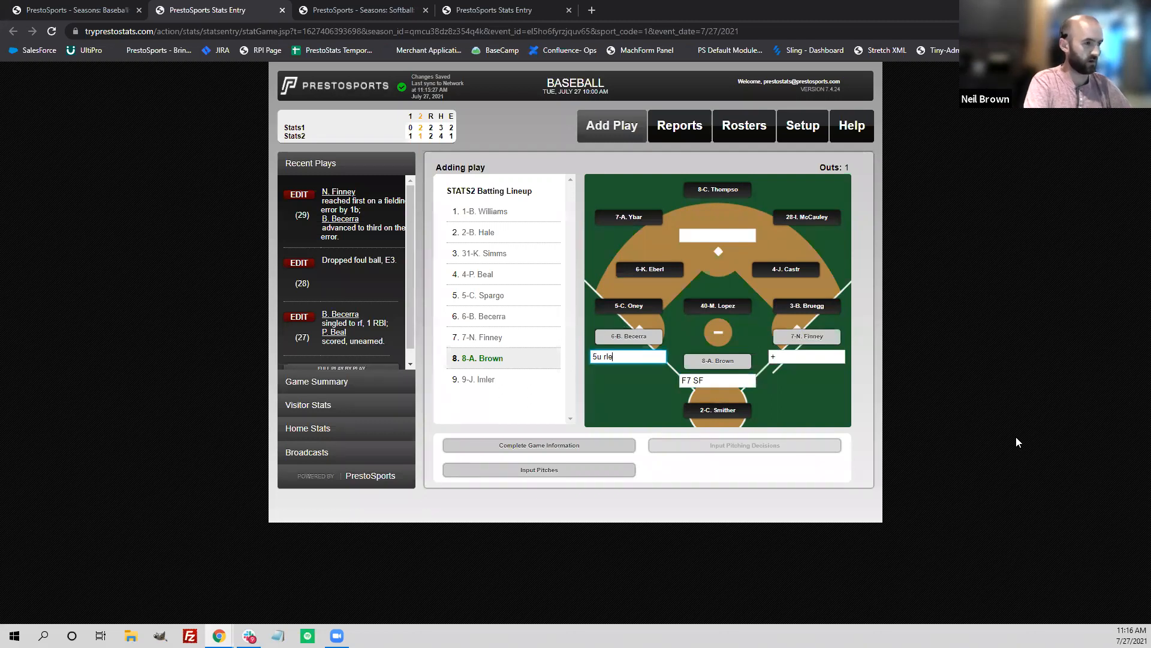
pyautogui.press('Return')
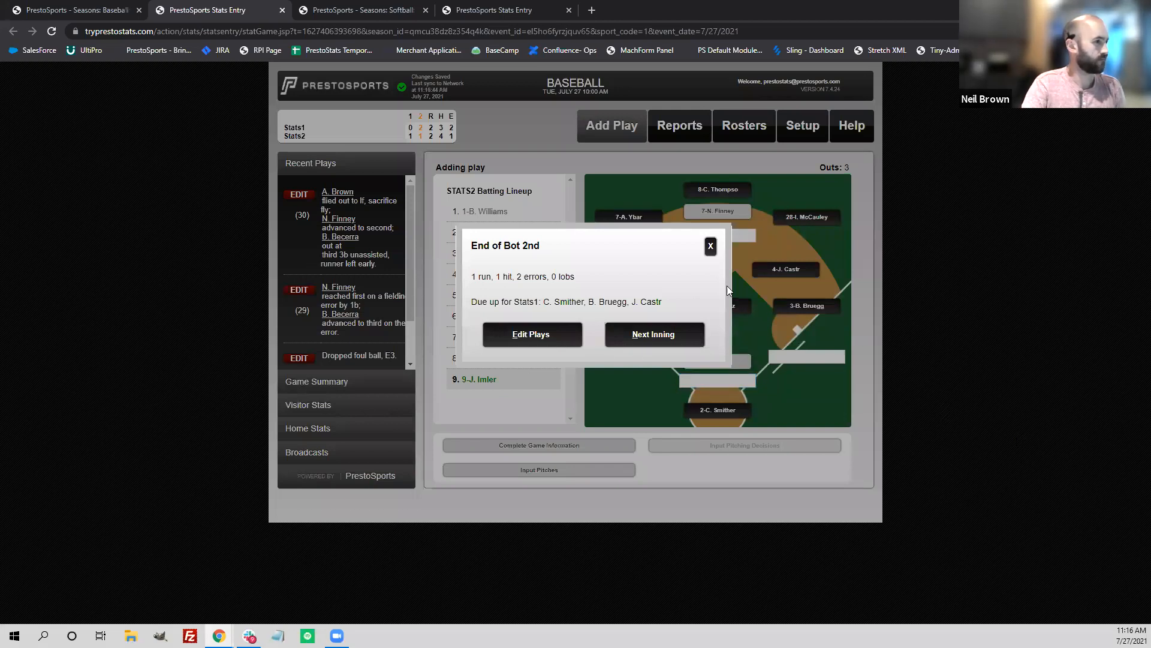
pyautogui.click(711, 246)
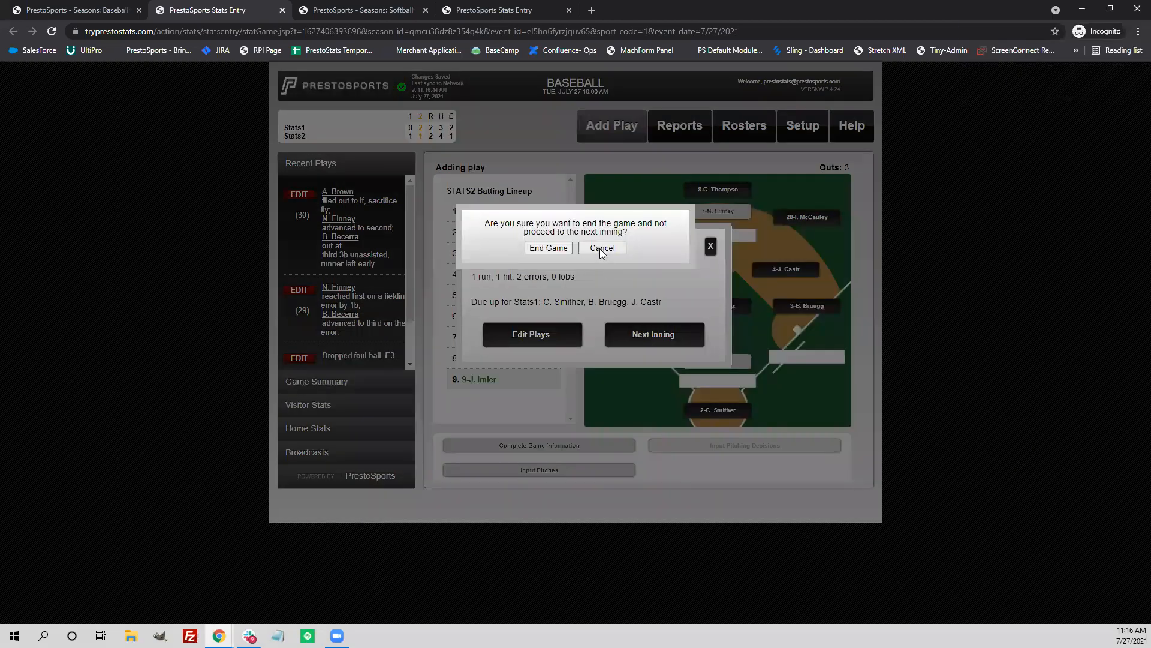
pyautogui.click(599, 249)
pyautogui.click(711, 246)
pyautogui.click(584, 249)
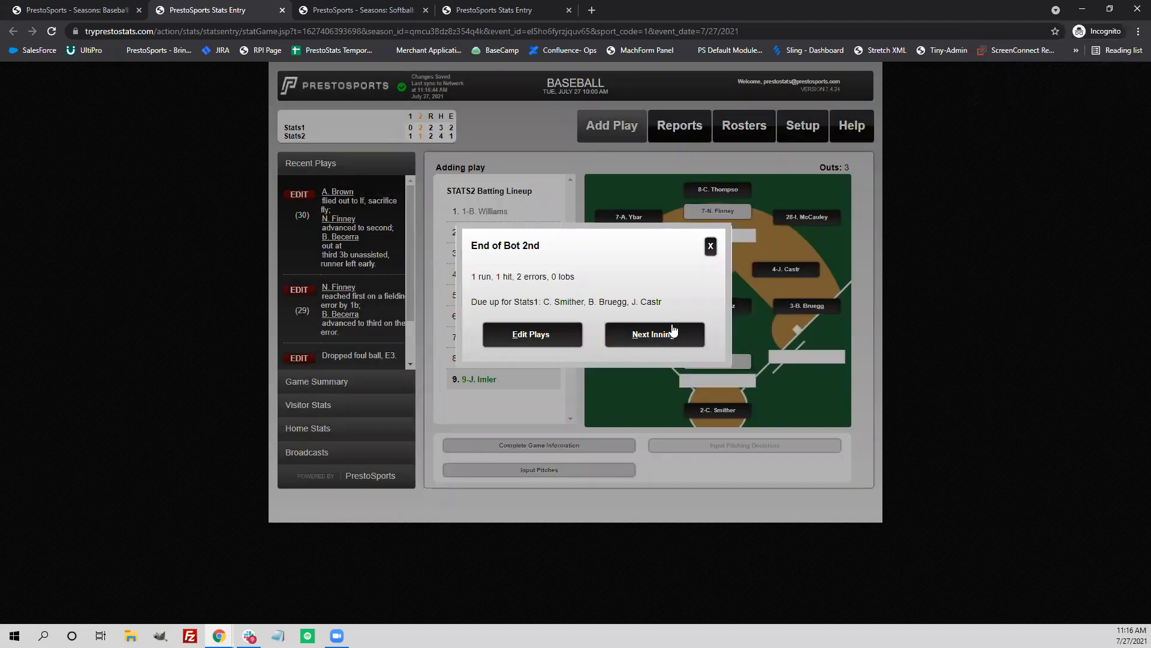
# Edit play 30 to record the runner on third as out on appeal with 5U ap, and save it.
pyautogui.click(528, 333)
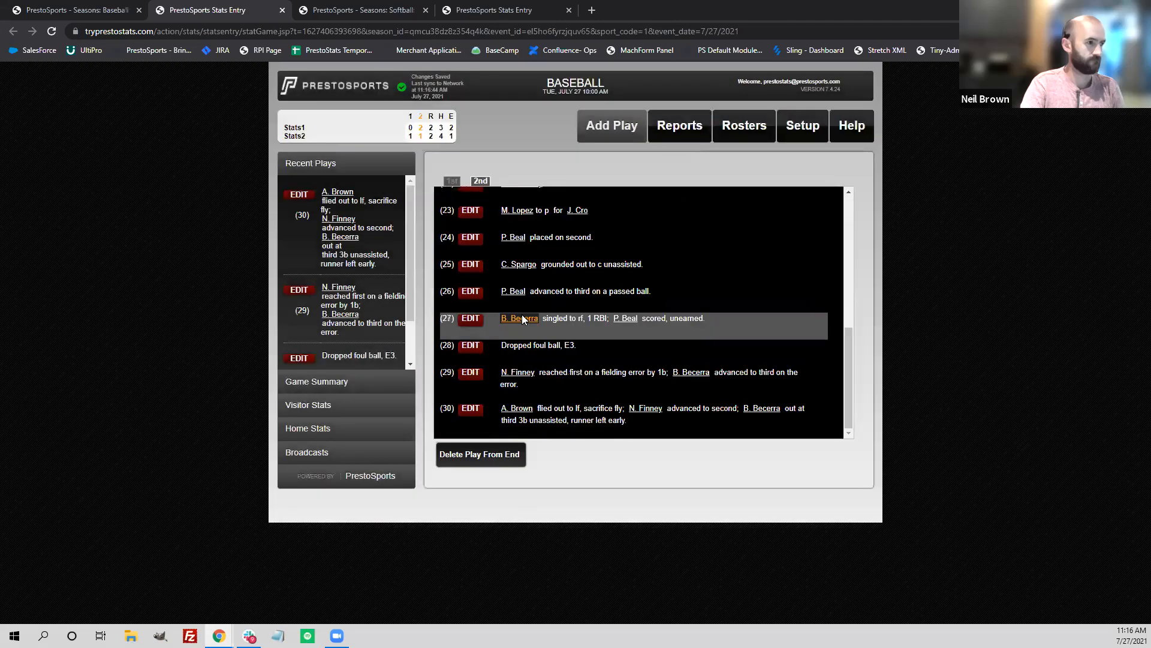
pyautogui.click(473, 409)
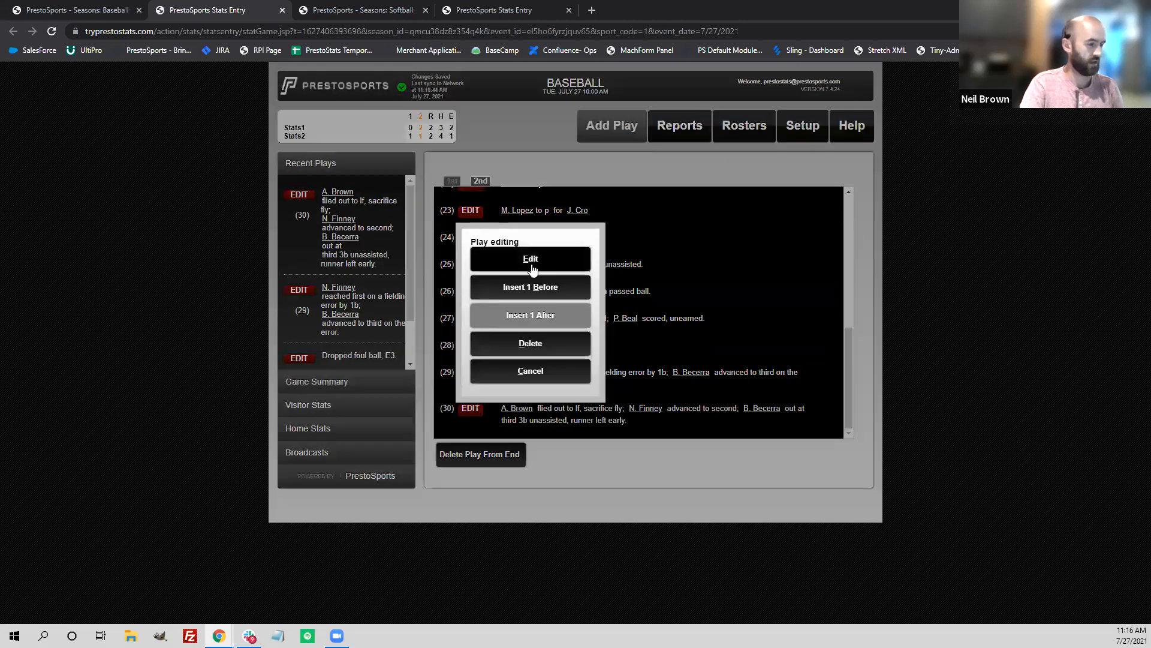
pyautogui.click(536, 257)
pyautogui.click(490, 356)
pyautogui.press('BackSpace')
pyautogui.press('BackSpace')
pyautogui.press('BackSpace')
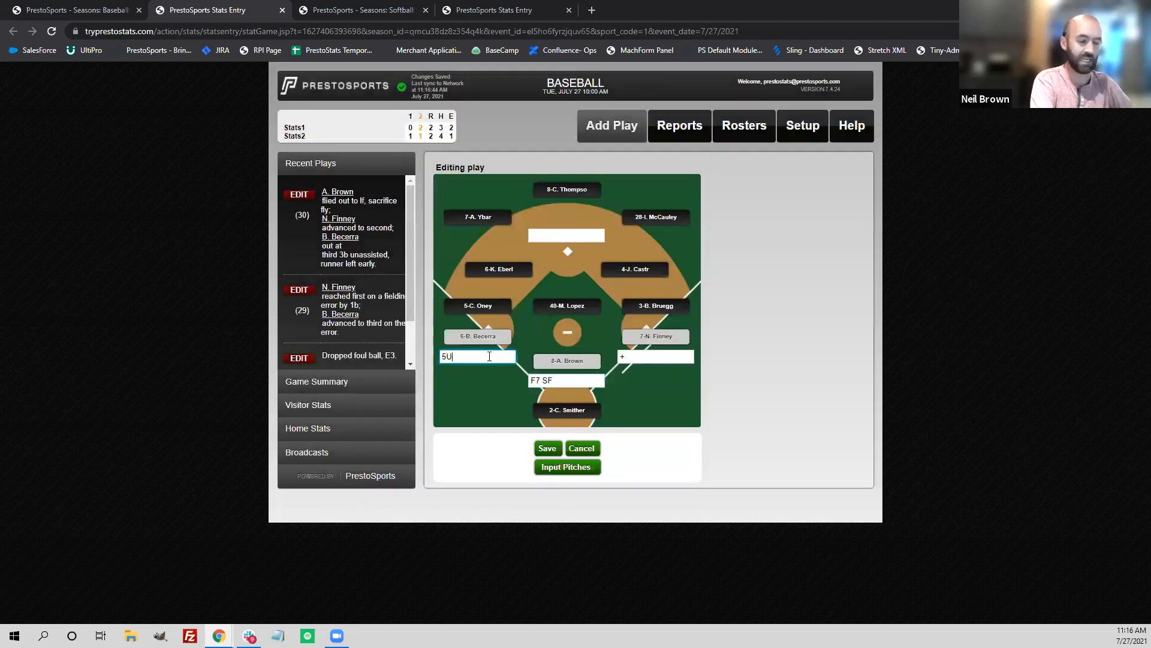
pyautogui.write('ap')
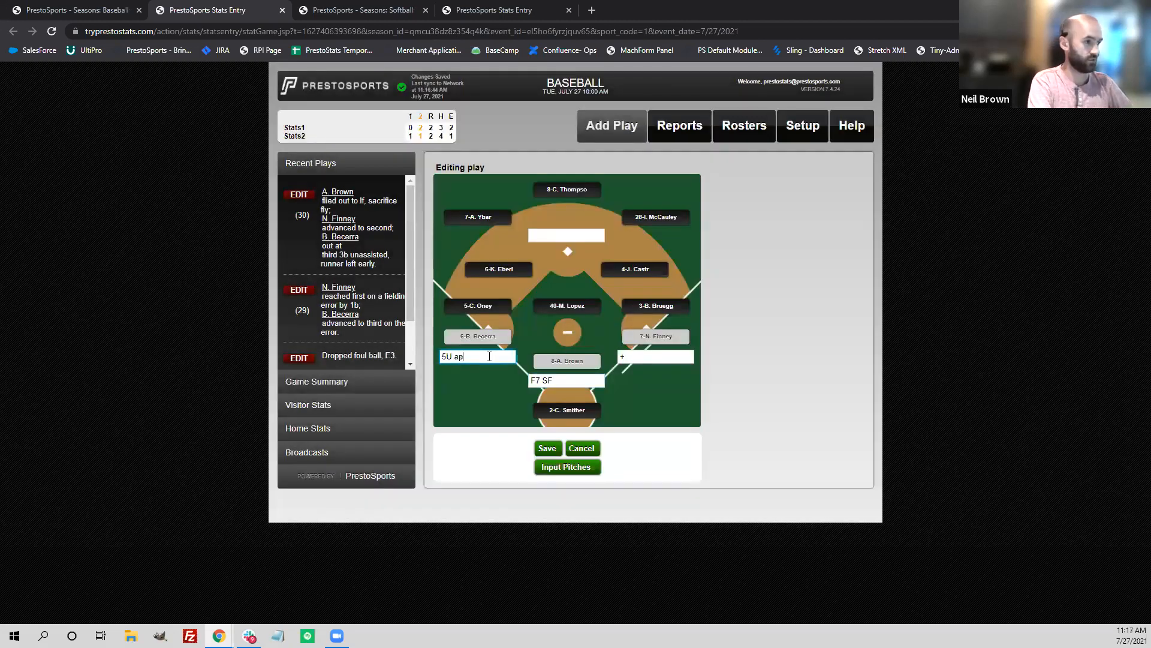
pyautogui.press('Return')
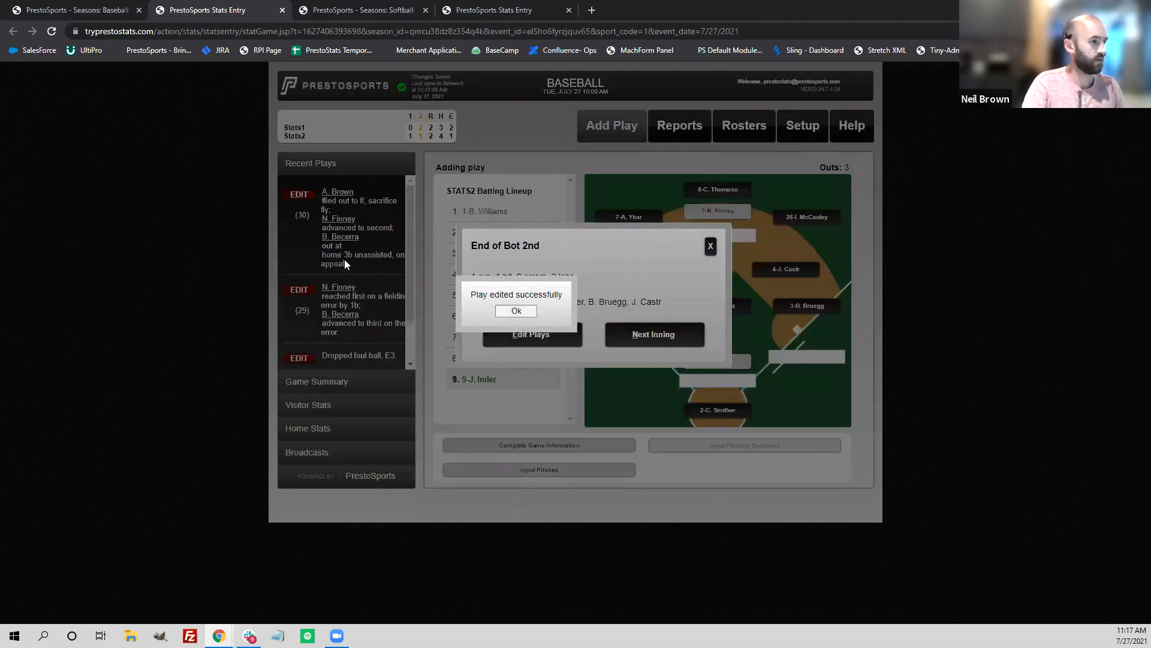
pyautogui.click(522, 312)
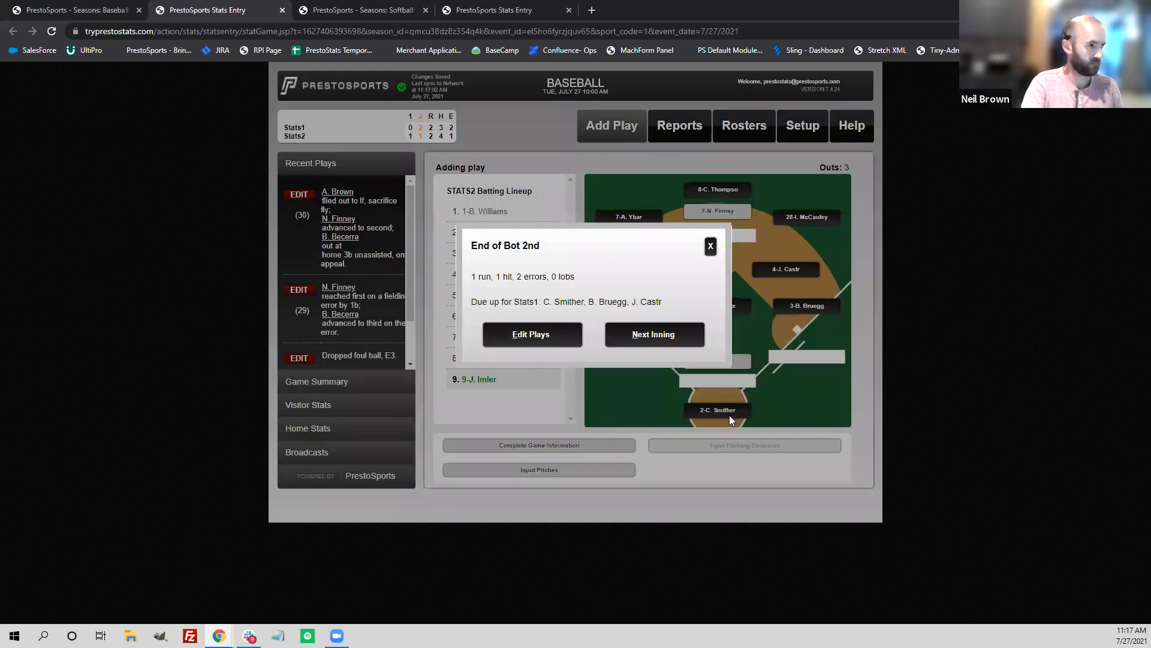
# Proceed to the next inning and check the appeal play in the second inning's full play-by-play.
pyautogui.click(643, 336)
pyautogui.scroll(-2, 367, 285)
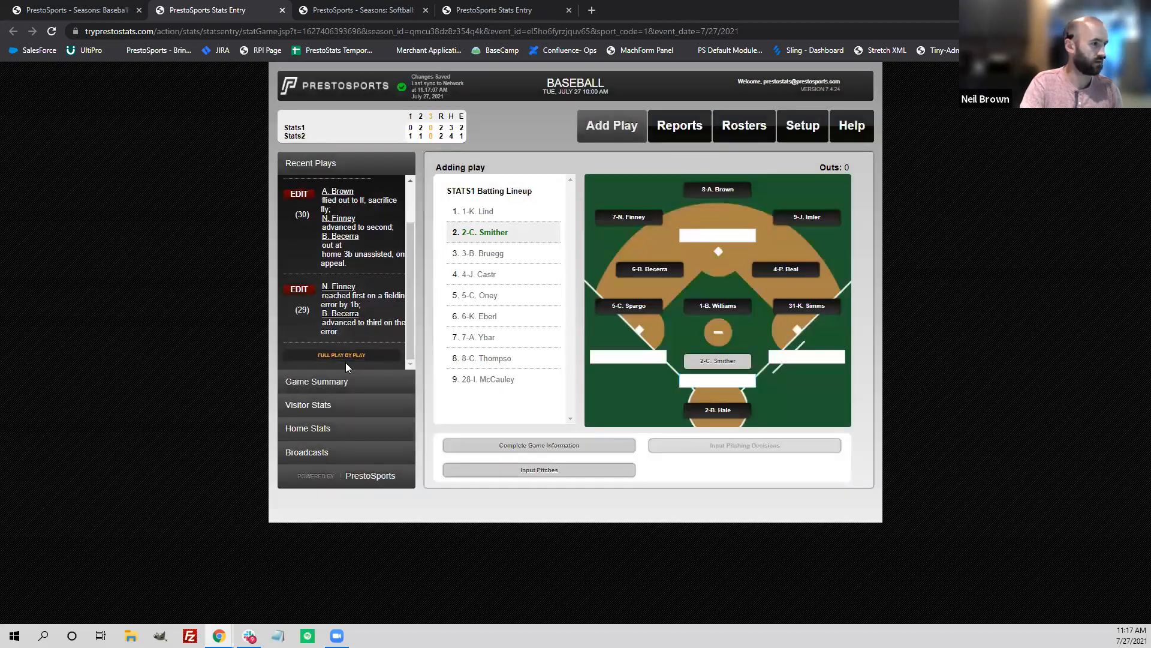
pyautogui.click(346, 358)
pyautogui.click(480, 181)
pyautogui.scroll(-3, 572, 336)
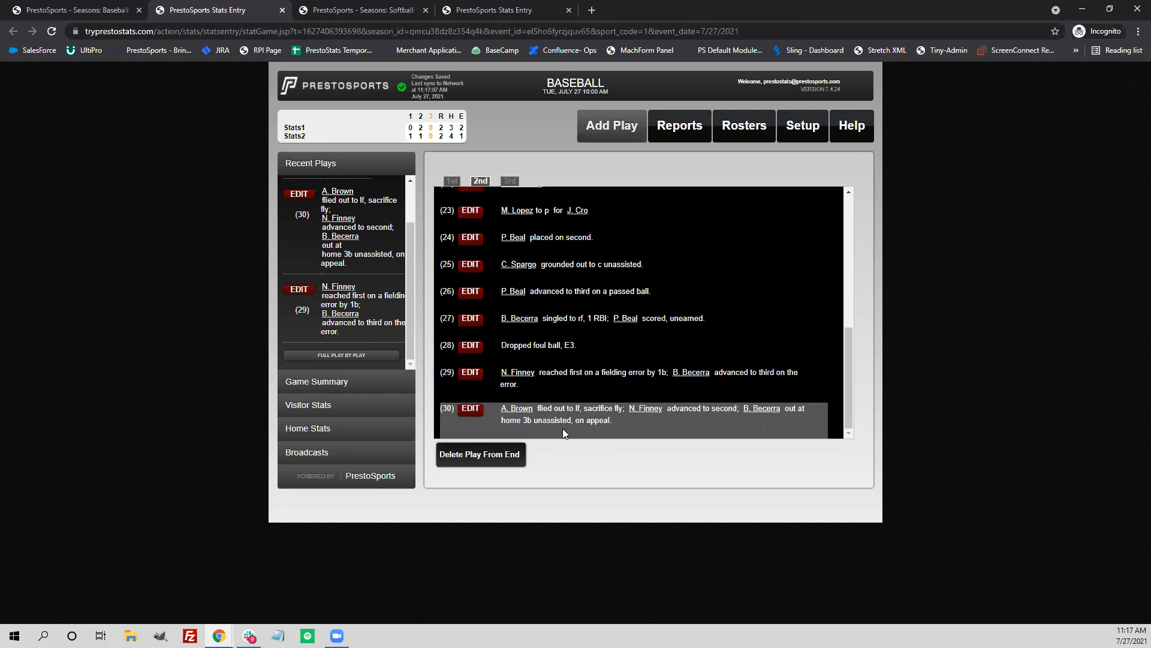
# Leave the full play-by-play and go back to adding plays.
pyautogui.click(605, 128)
pyautogui.scroll(1, 295, 259)
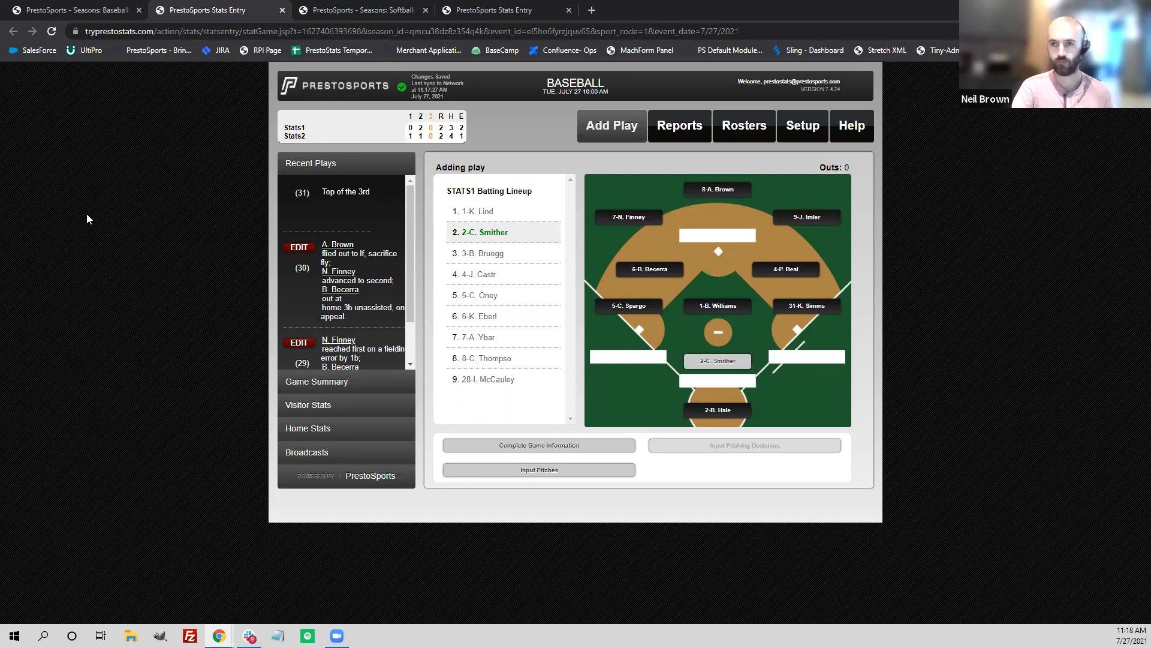
# Open the 7/27/2021 10:00 AM event from the Baseball Demo season schedule and bring up its related box score upload form.
pyautogui.click(75, 10)
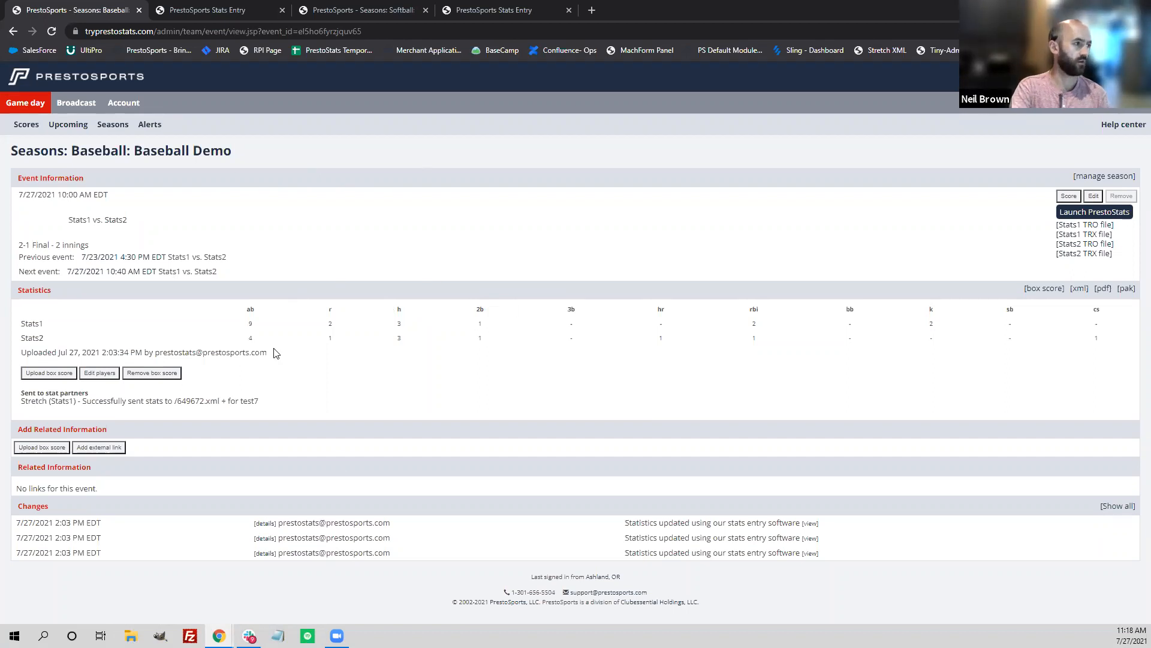
pyautogui.click(169, 153)
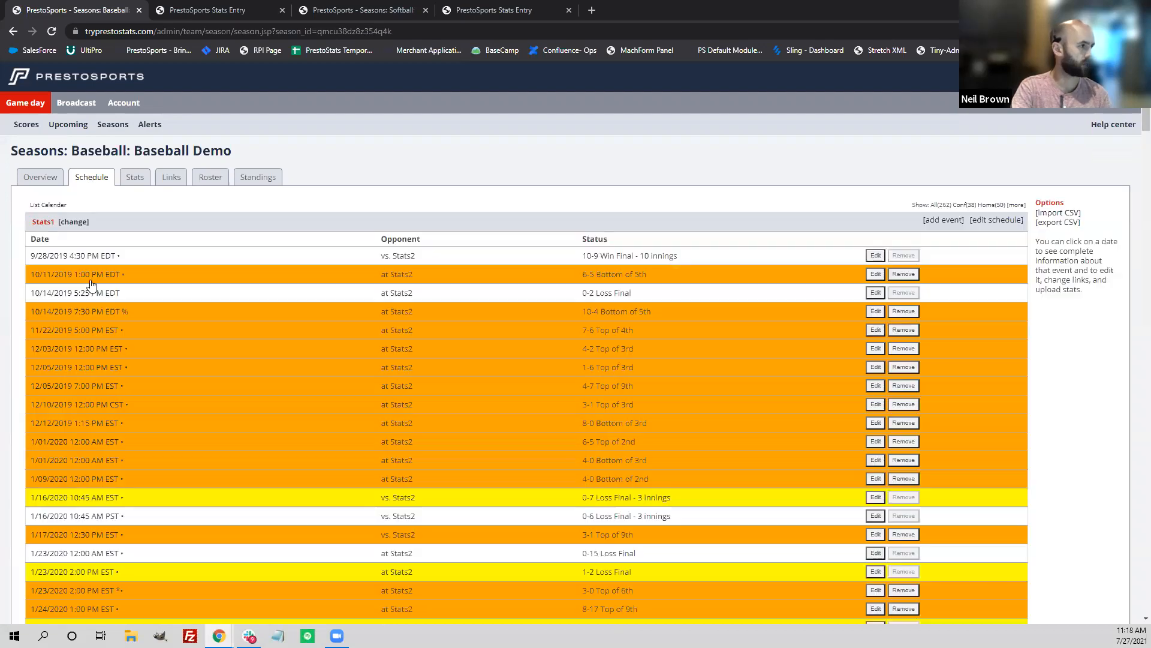
pyautogui.scroll(-1, 478, 264)
pyautogui.scroll(-20, 478, 265)
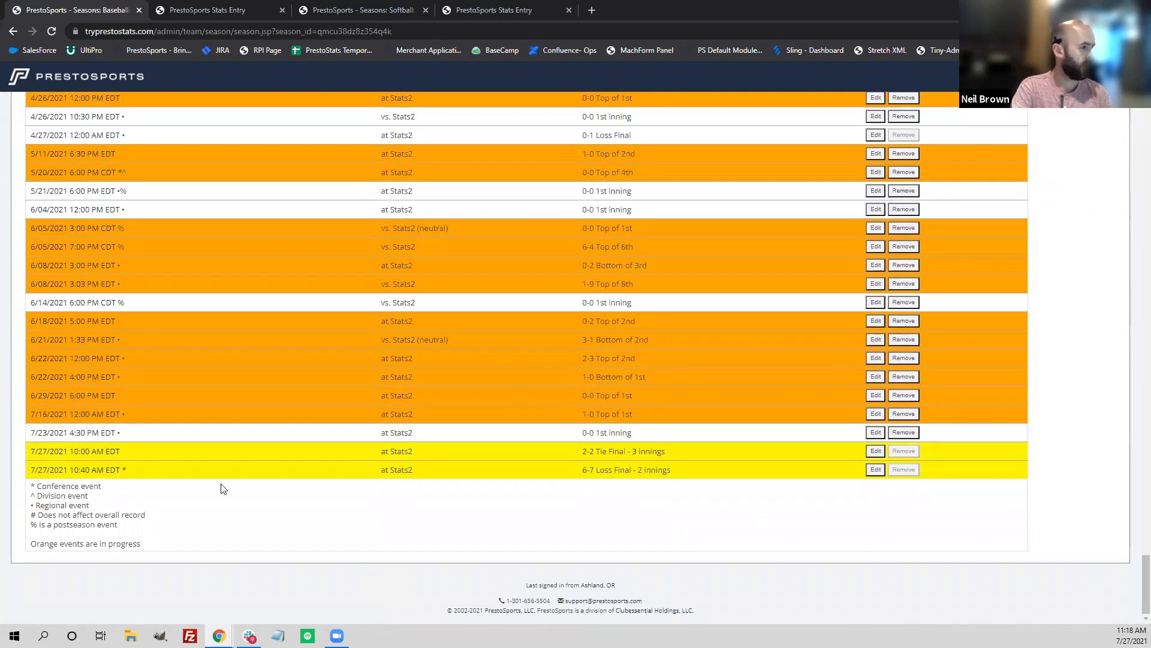
pyautogui.click(44, 457)
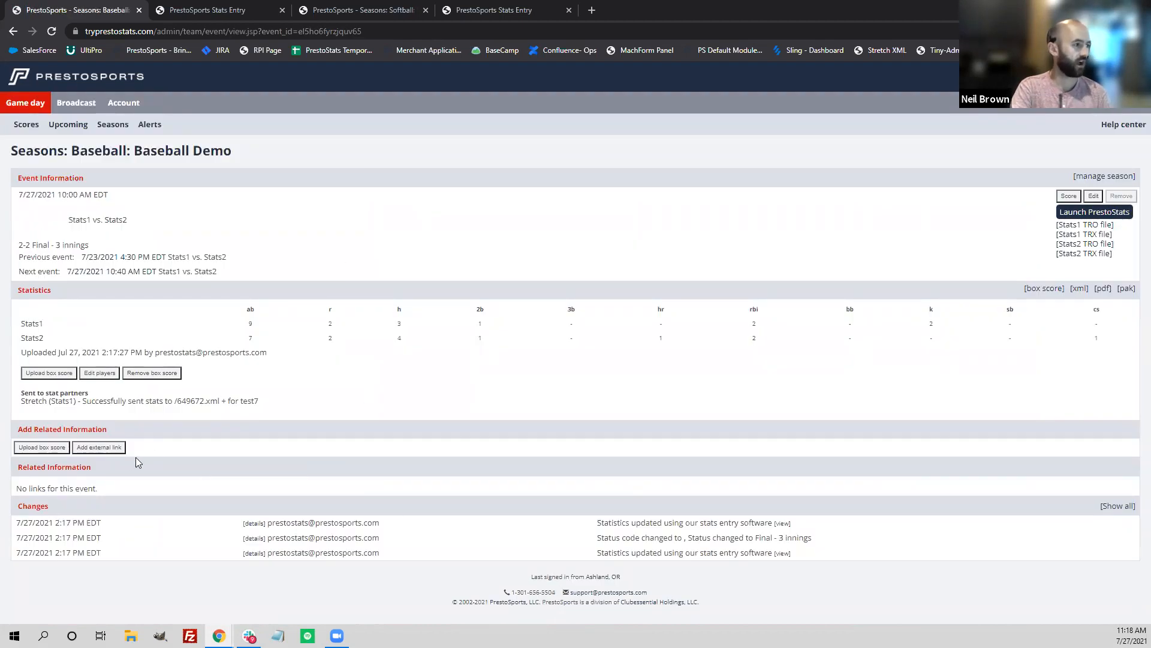
pyautogui.click(28, 448)
pyautogui.scroll(-1, 100, 498)
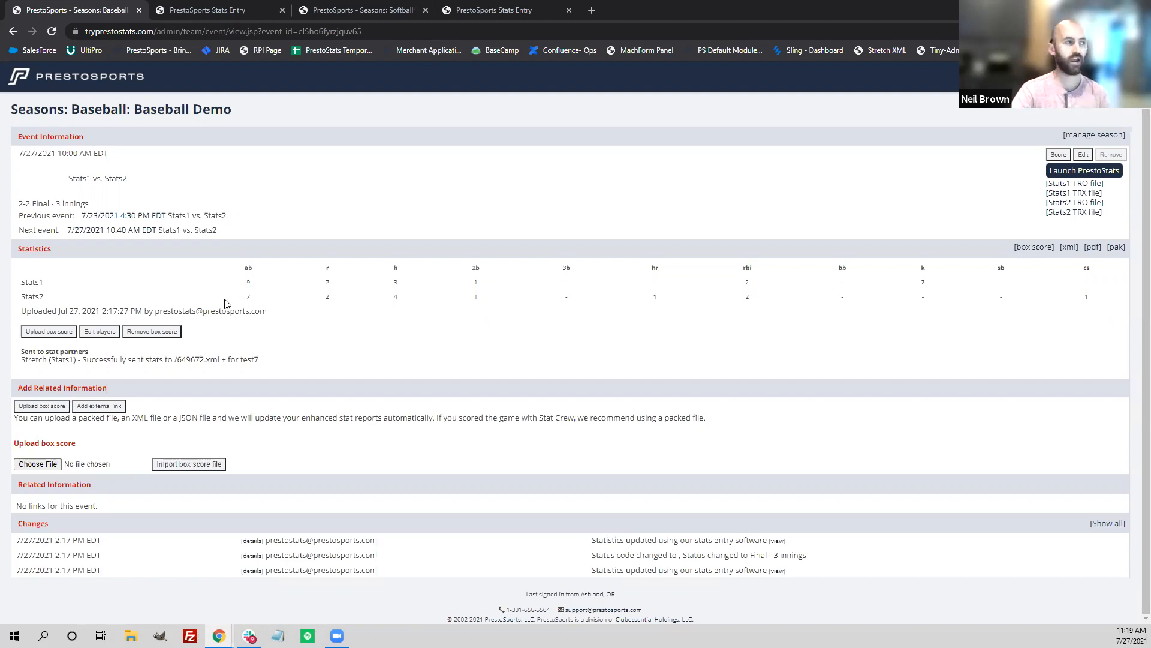
# Change the Baseball Demo season schedule to team Stats2 and open its 7/27/2021 10:00 AM event.
pyautogui.click(226, 114)
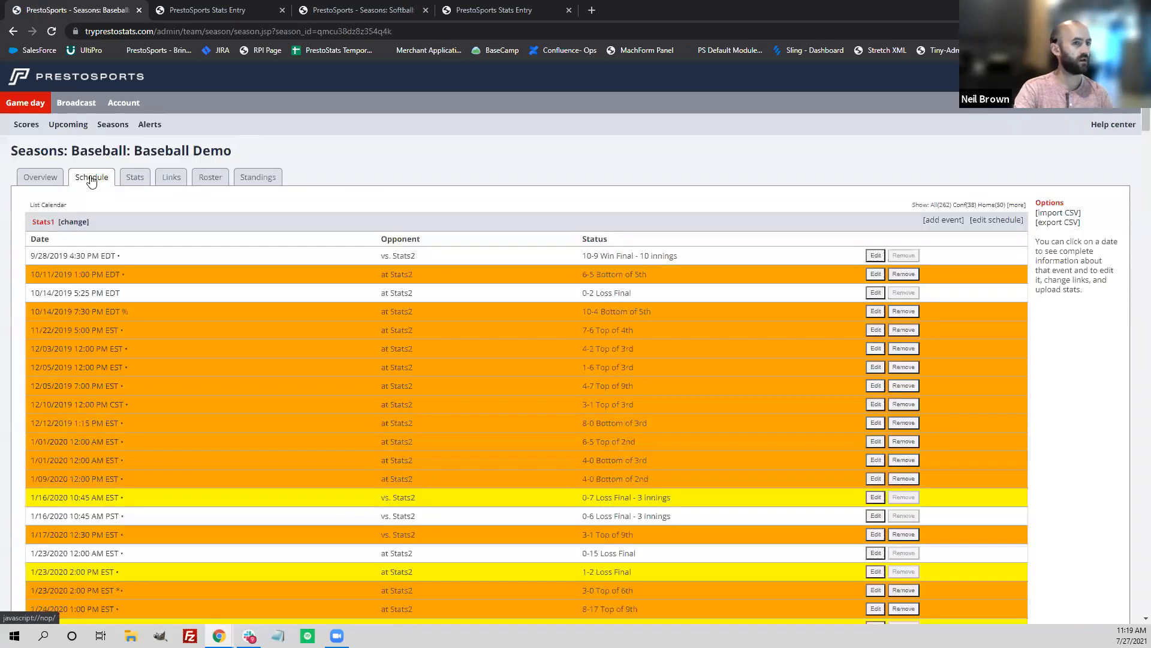
pyautogui.click(75, 222)
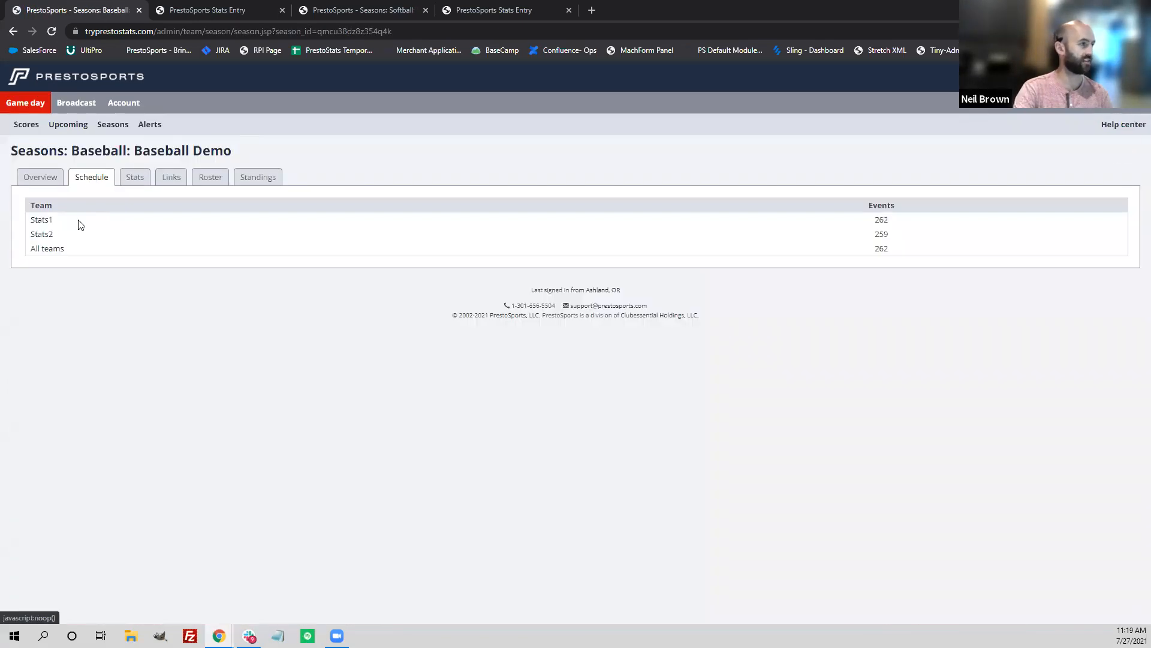
pyautogui.click(42, 234)
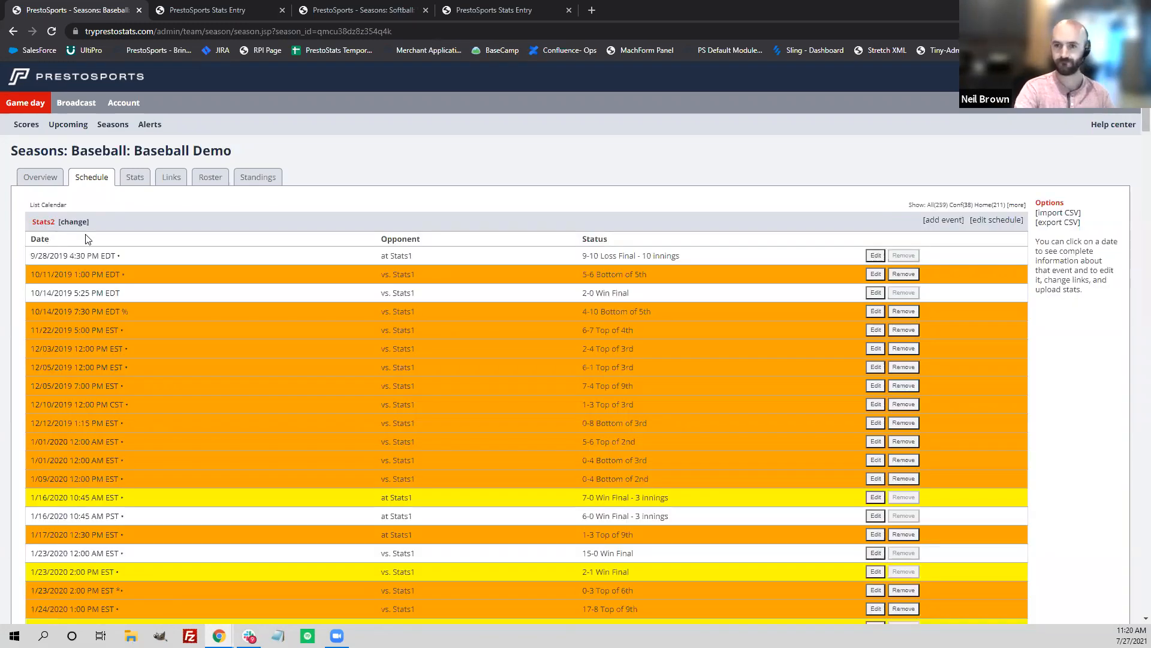
pyautogui.scroll(-15, 85, 239)
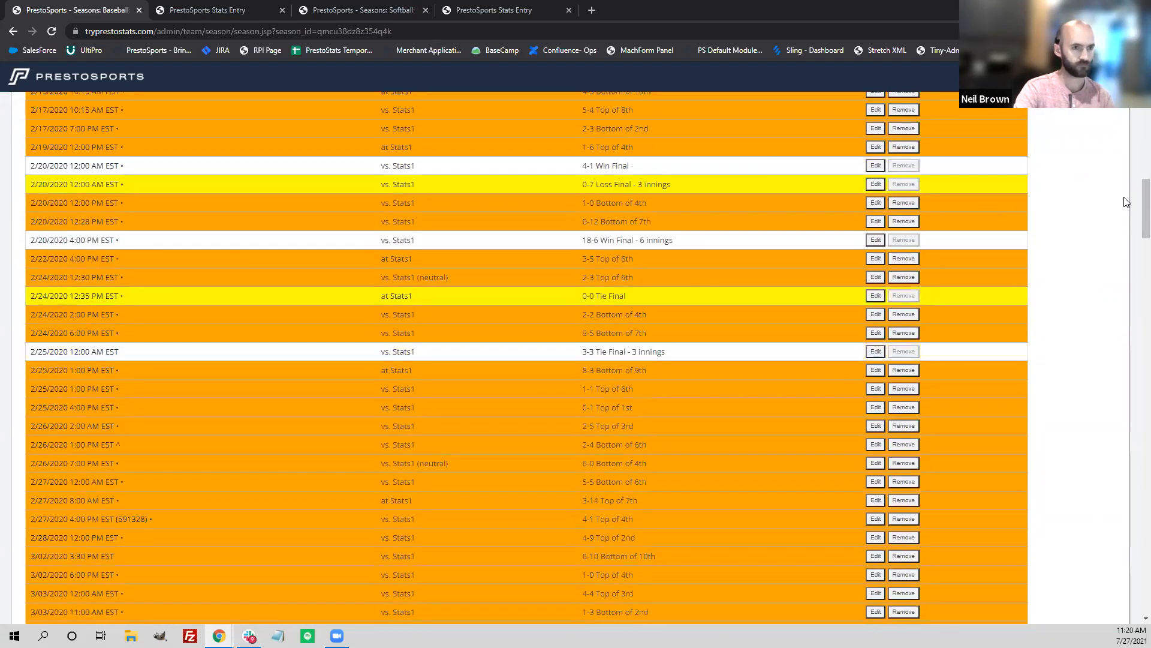
pyautogui.moveTo(1146, 218); pyautogui.dragTo(1146, 600)
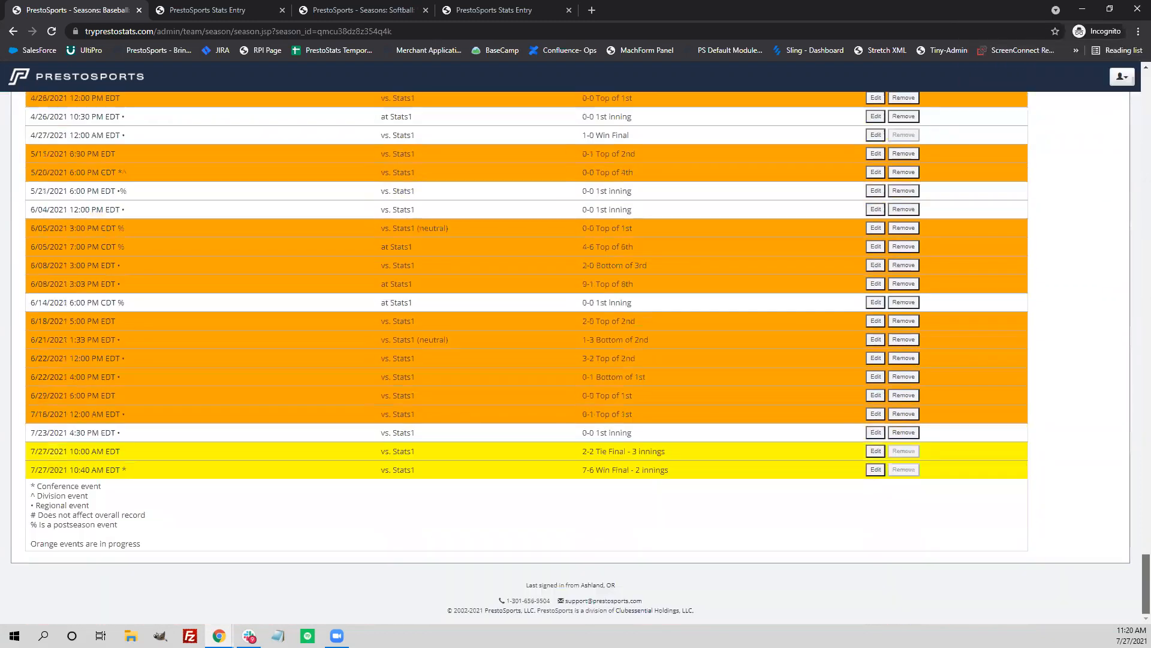
pyautogui.click(59, 456)
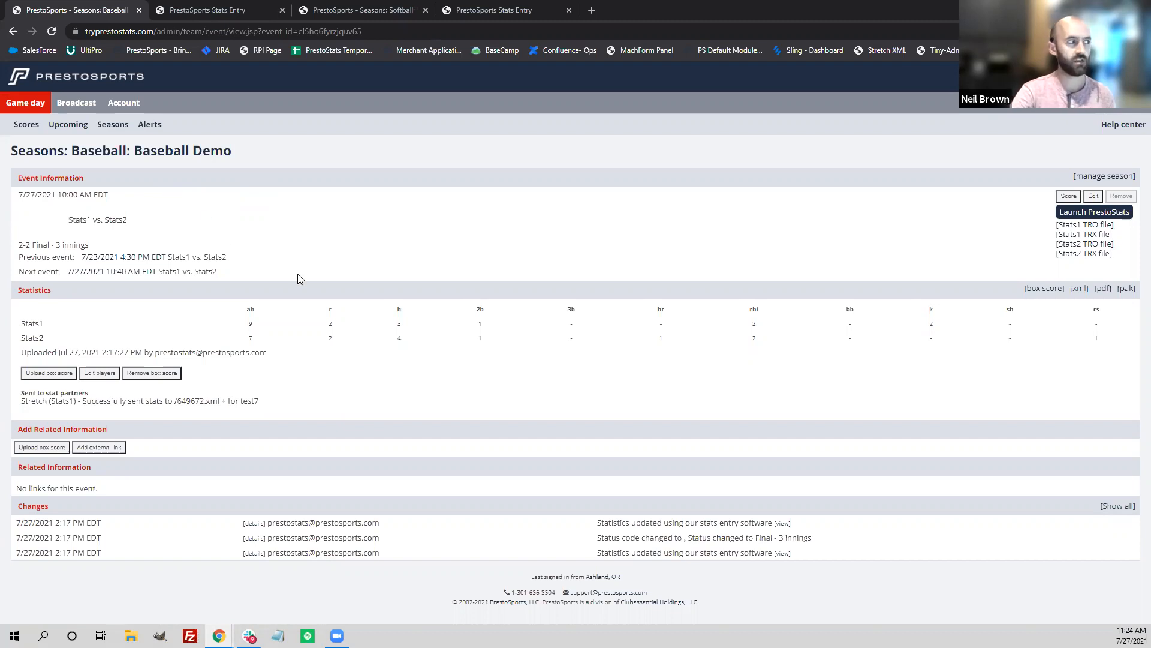
# Return to the Baseball Demo season and look over the stats report and download options for Stats2.
pyautogui.click(195, 151)
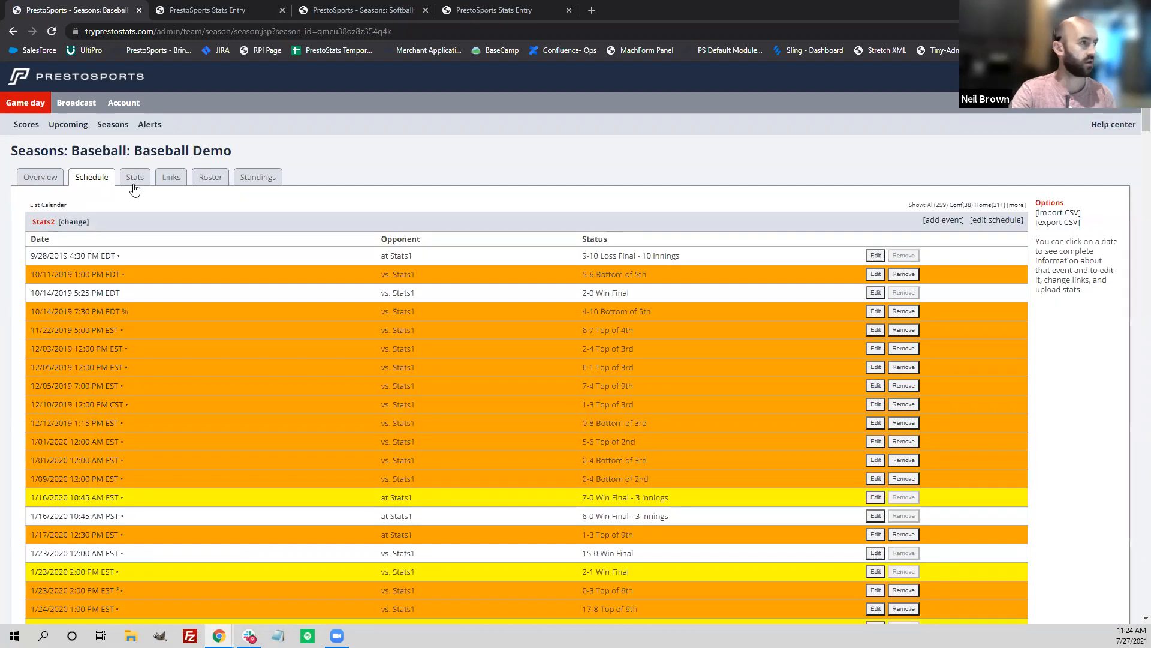
pyautogui.click(130, 189)
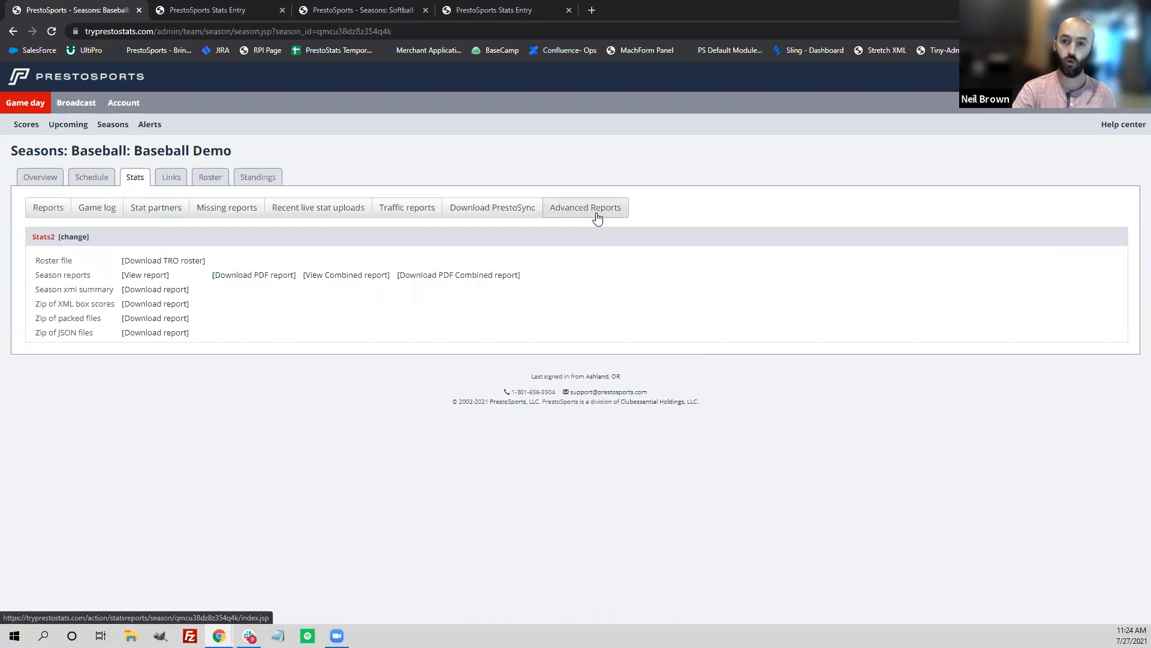
pyautogui.click(110, 180)
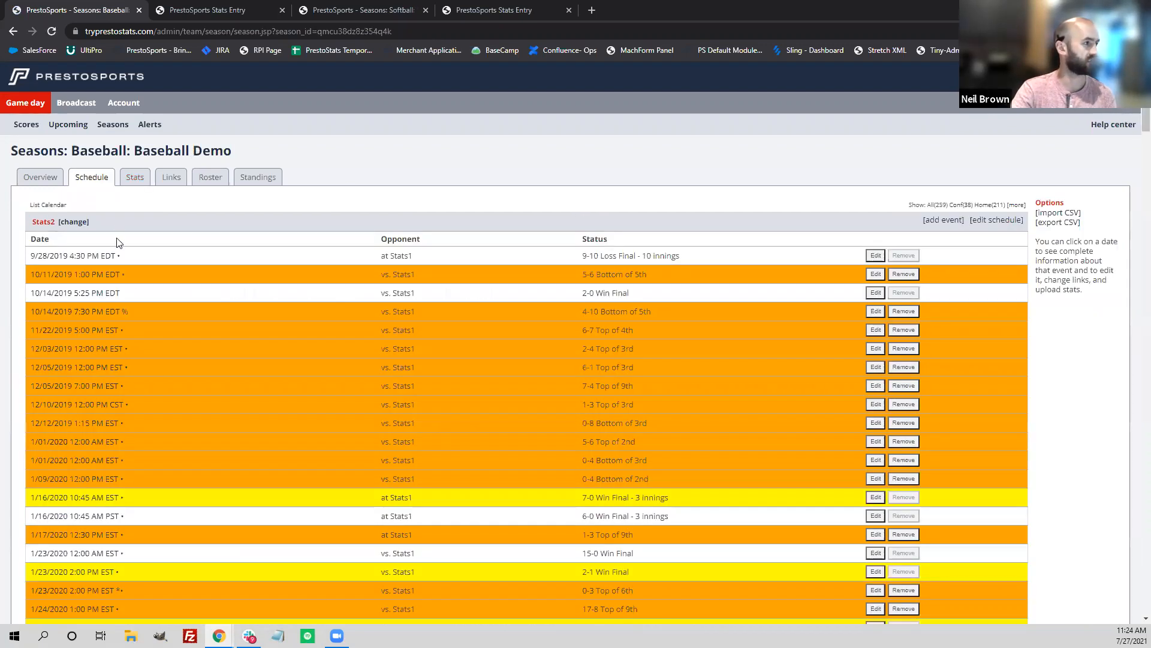
pyautogui.click(134, 176)
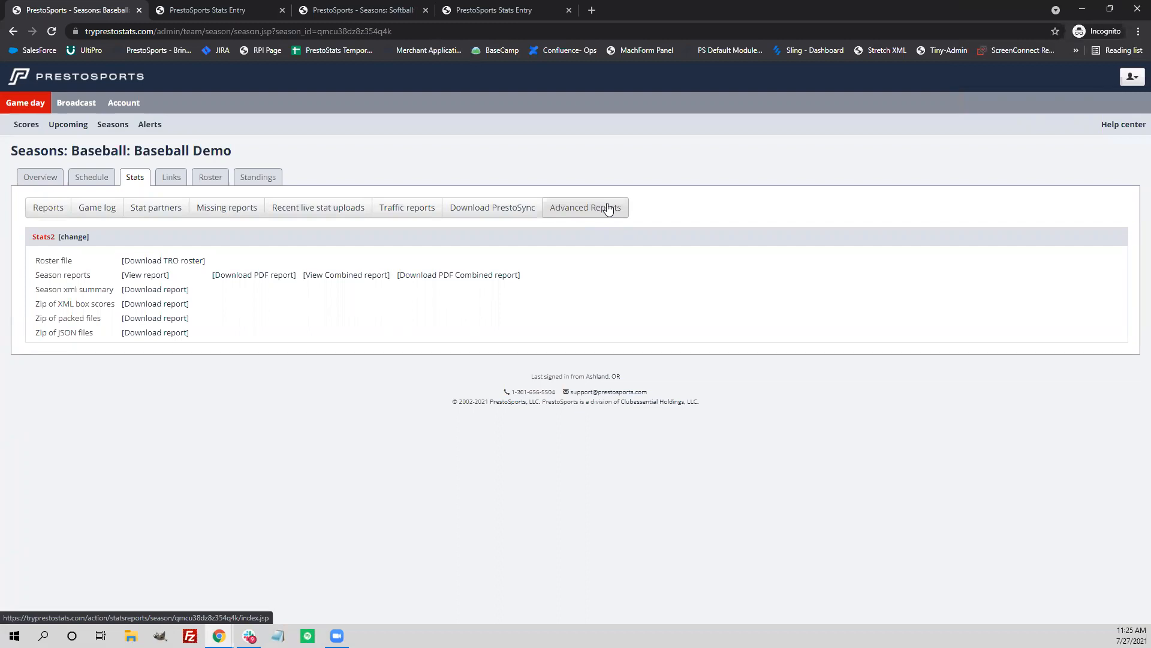
# In the baseball game's stats entry, check emailing the stats with XML box score, packed file and PDF box score attached, and cancel without sending.
pyautogui.click(231, 13)
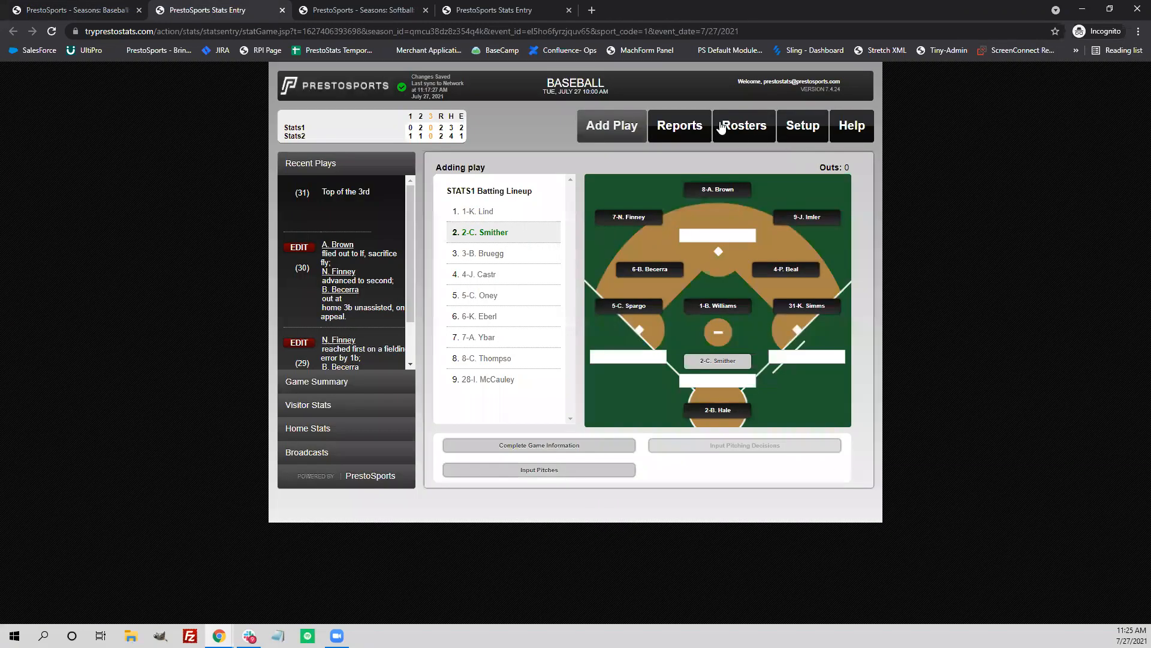
pyautogui.click(685, 126)
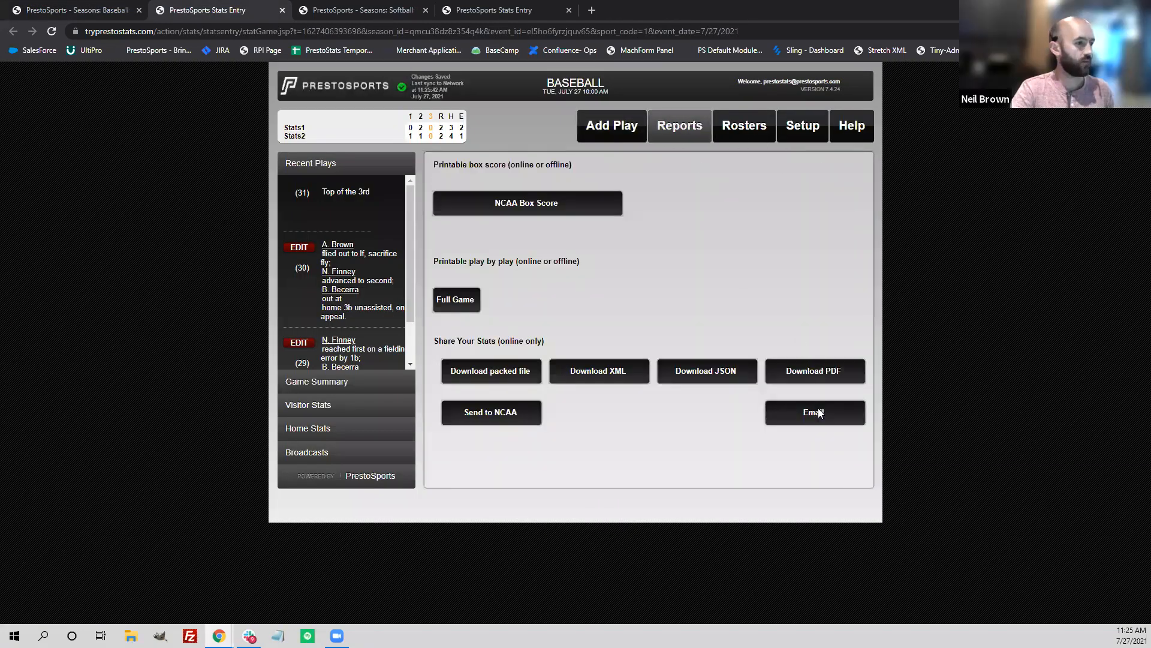
pyautogui.click(818, 410)
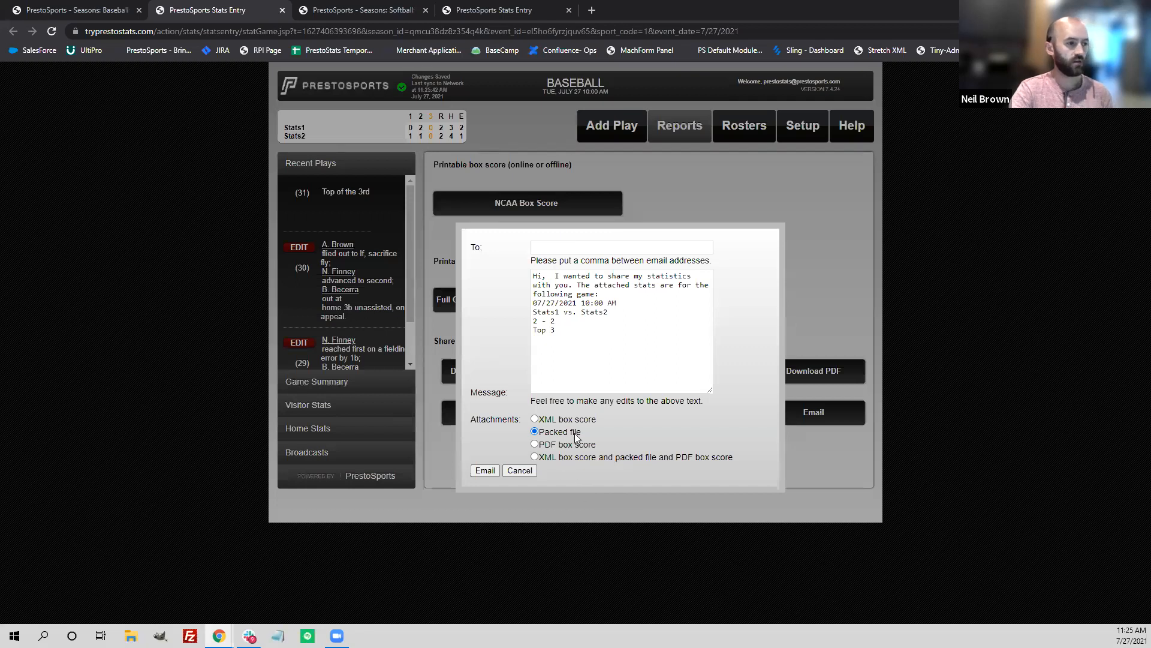
pyautogui.click(617, 459)
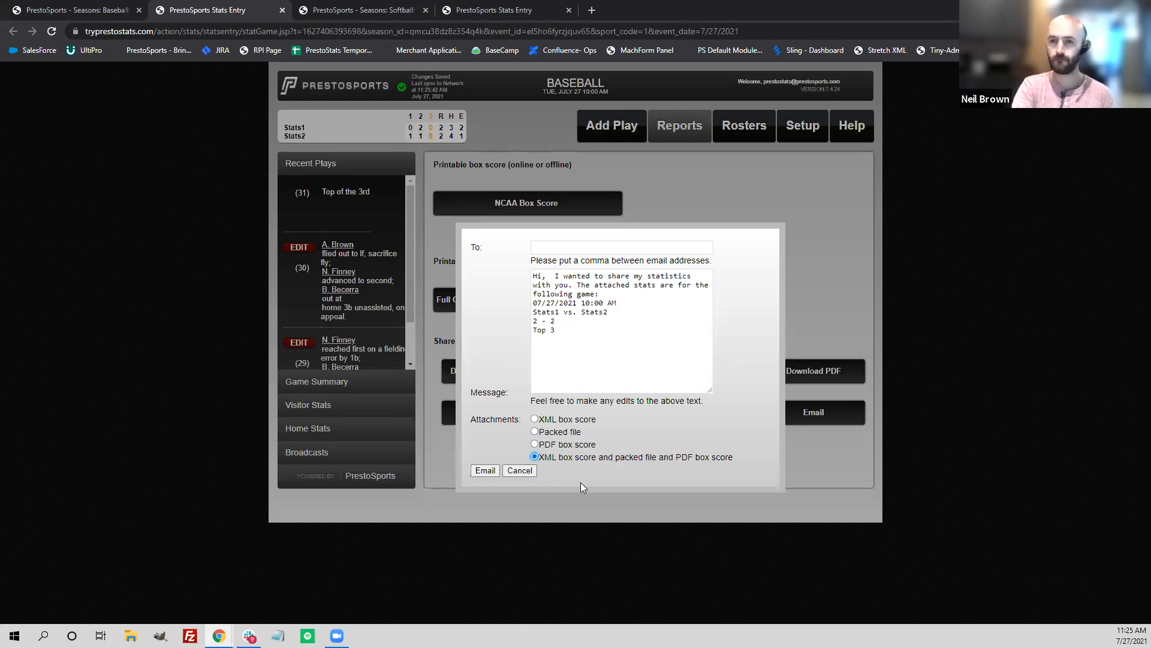
pyautogui.click(520, 471)
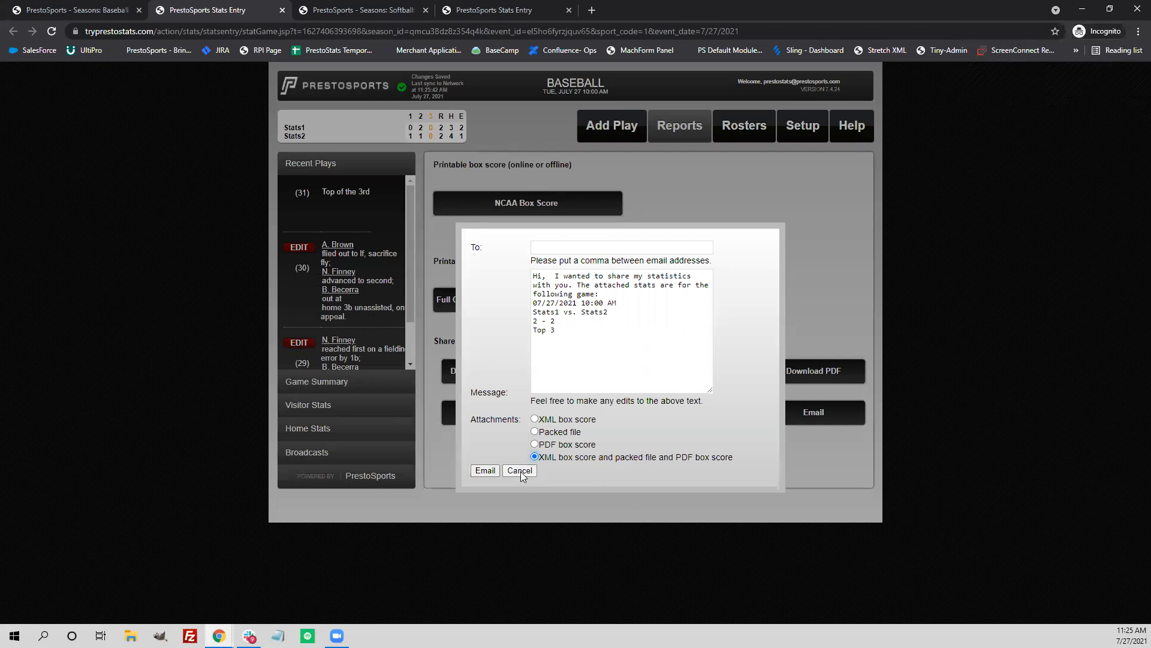